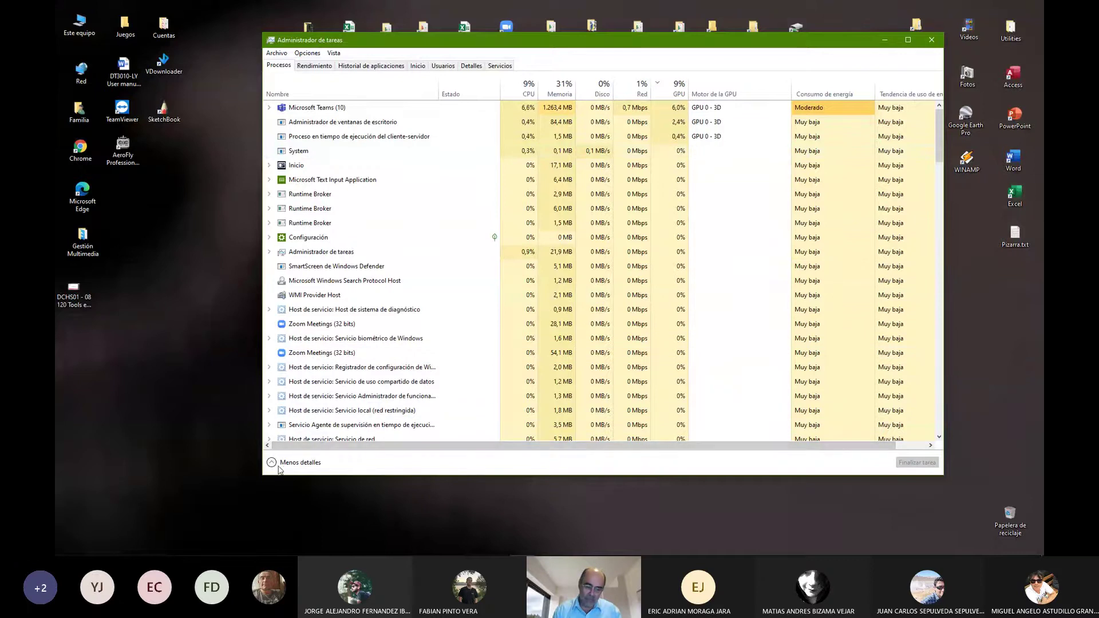
Step: Collapse Task Manager to its compact list of applications, and launch Excel with its window minimized
{"action": "left_click", "coordinate": [278, 463]}
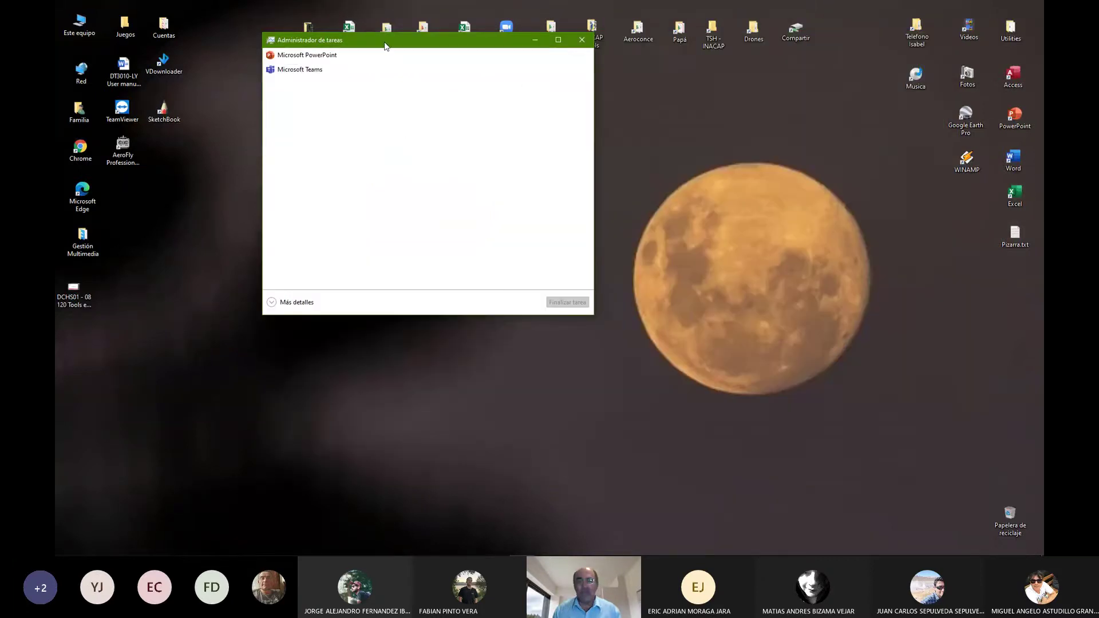
{"action": "left_click_drag", "start_coordinate": [385, 41], "coordinate": [515, 85]}
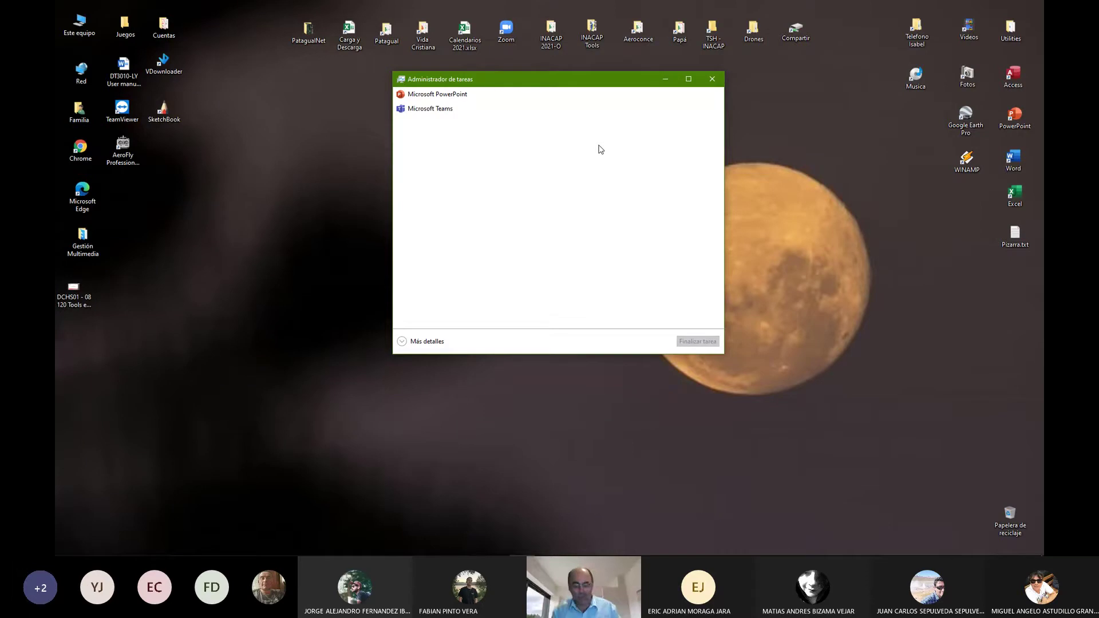
{"action": "double_click", "coordinate": [1028, 208]}
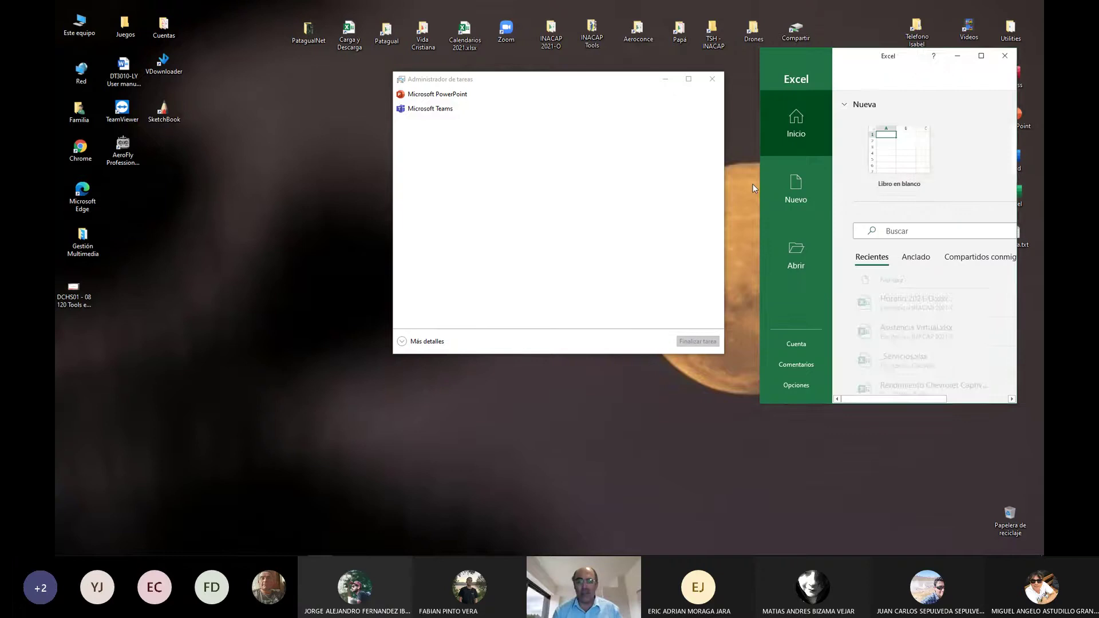
{"action": "left_click", "coordinate": [959, 56]}
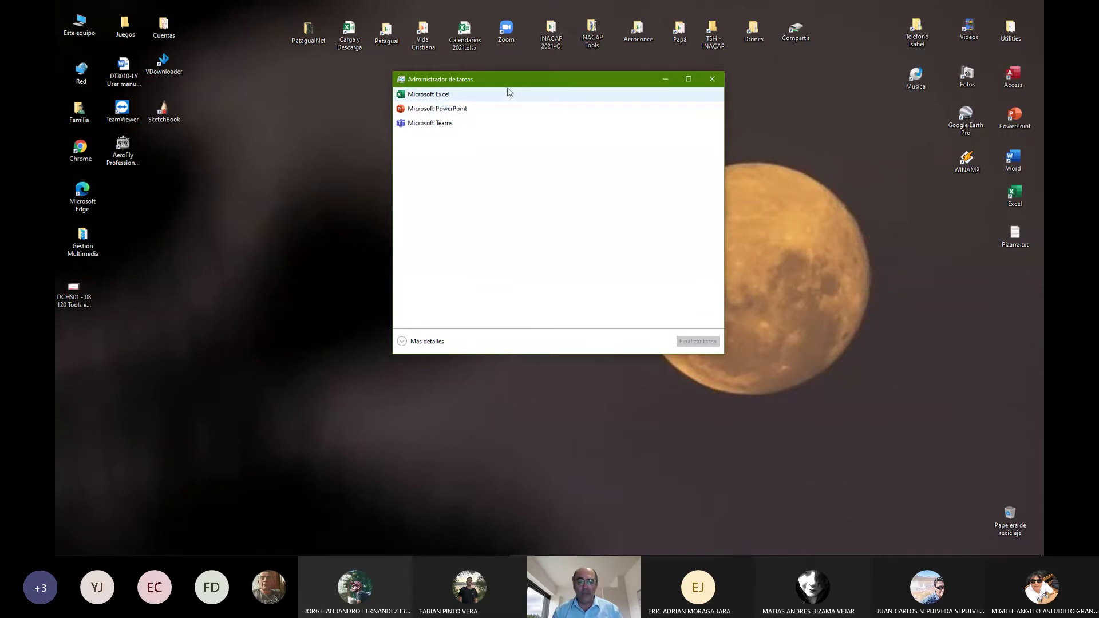
{"action": "left_click_drag", "start_coordinate": [522, 85], "coordinate": [514, 82]}
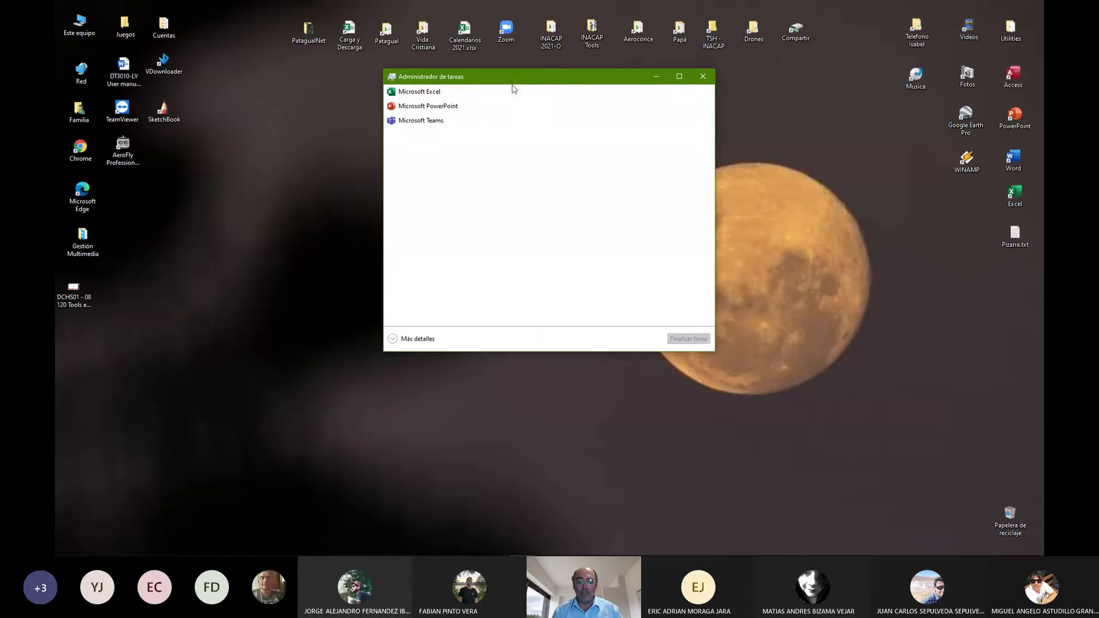
Step: Launch Word, minimize its window, and align the video file's icon with its column on the desktop
{"action": "mouse_move", "coordinate": [371, 552]}
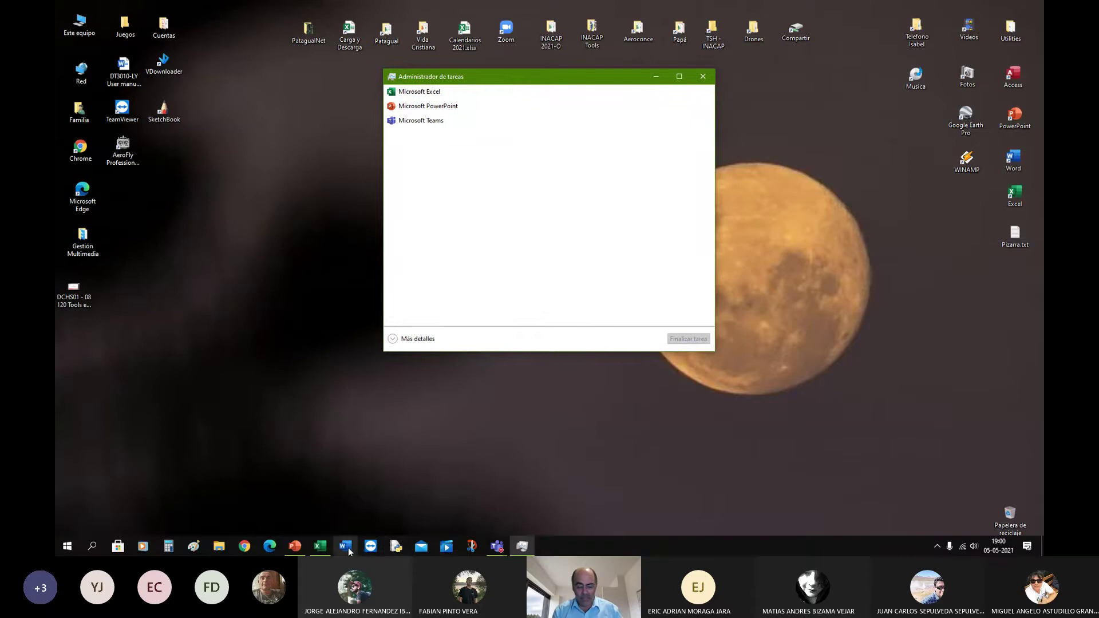
{"action": "left_click", "coordinate": [346, 547]}
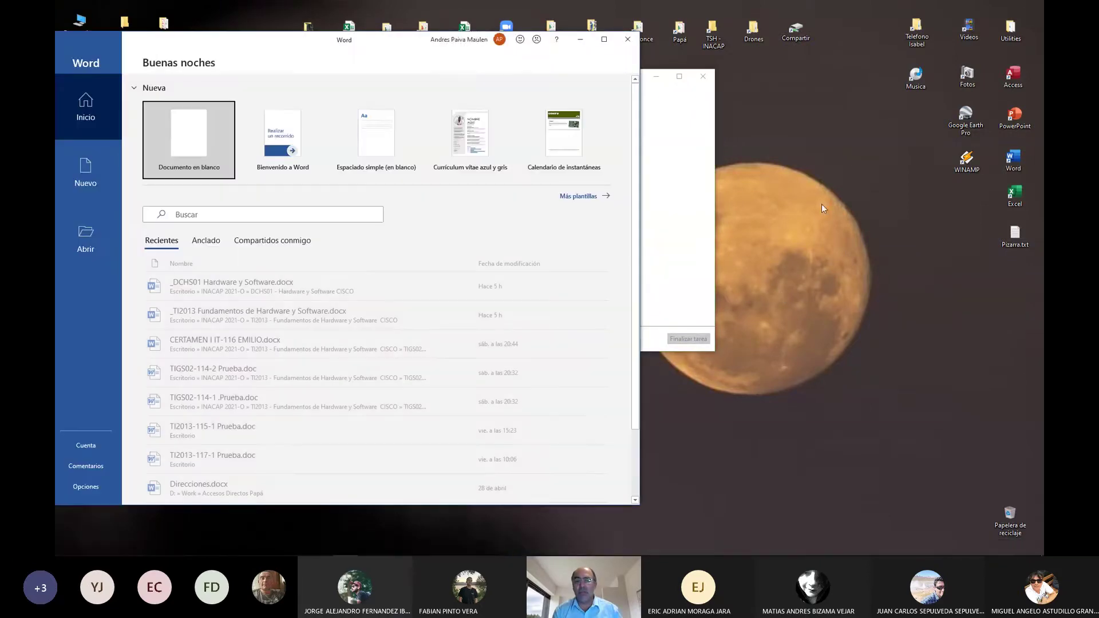
{"action": "left_click_drag", "start_coordinate": [416, 49], "coordinate": [607, 49]}
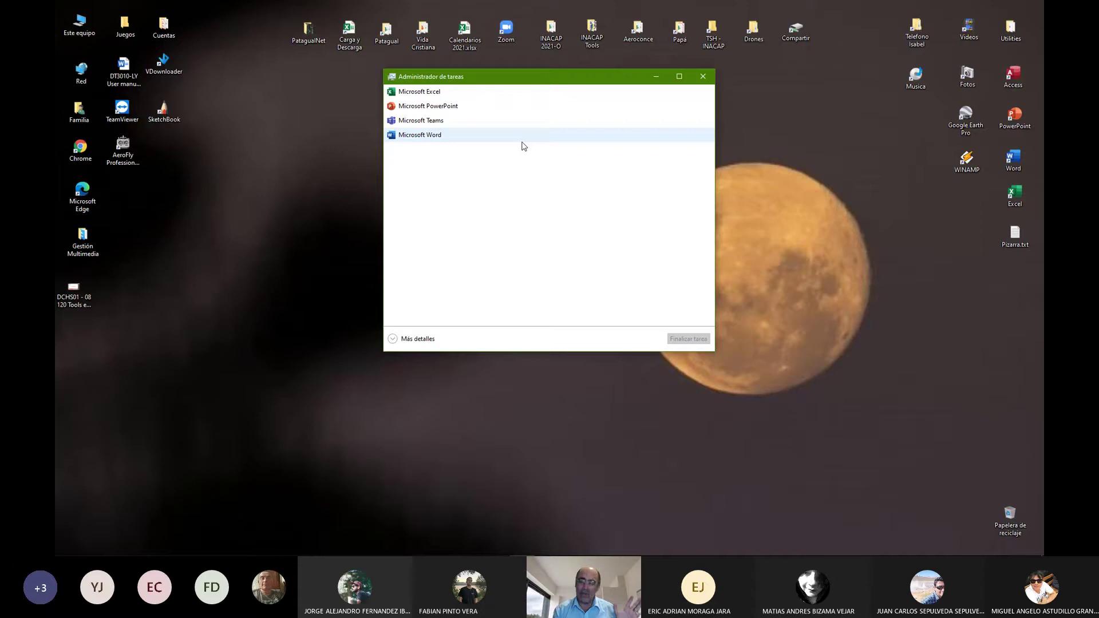
{"action": "left_click_drag", "start_coordinate": [76, 302], "coordinate": [84, 299]}
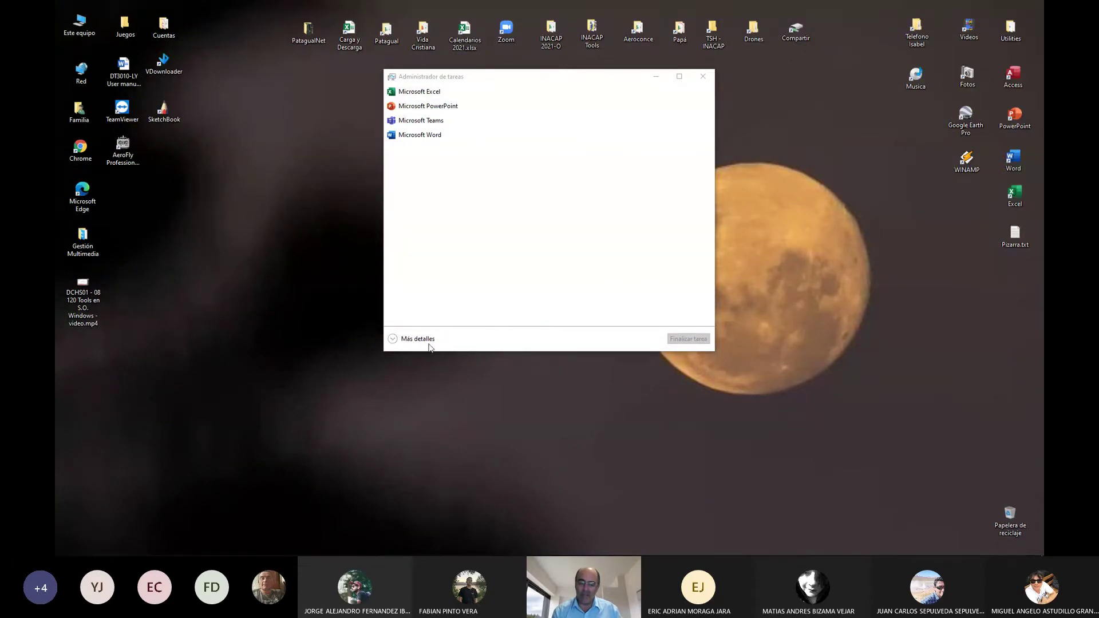
Step: Expand Task Manager to its detailed view, and reposition and enlarge the window so that all columns fit
{"action": "left_click", "coordinate": [411, 339]}
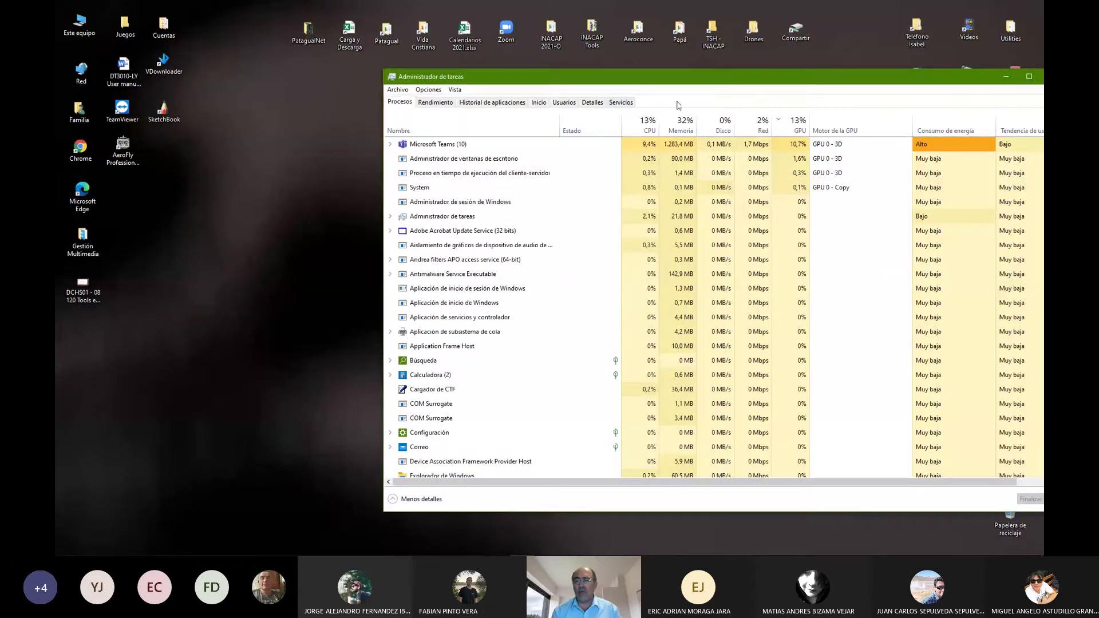
{"action": "left_click_drag", "start_coordinate": [705, 84], "coordinate": [516, 46]}
{"action": "left_click_drag", "start_coordinate": [874, 474], "coordinate": [939, 511]}
{"action": "left_click_drag", "start_coordinate": [597, 37], "coordinate": [577, 30]}
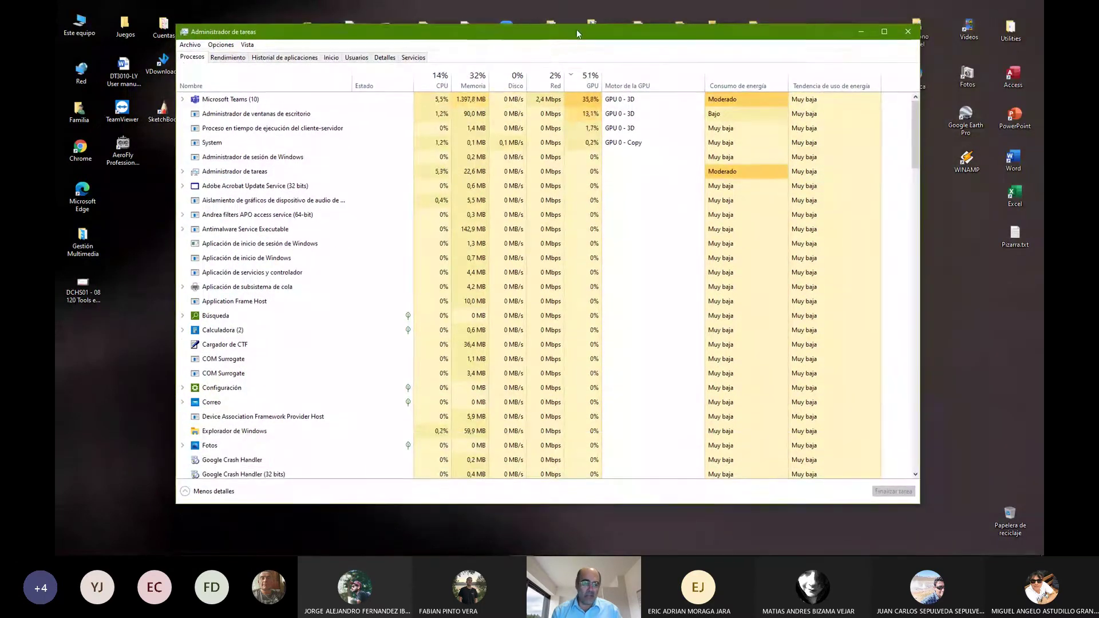
Step: Review Task Manager's performance, application history, startup, details and services views, and return to the process list
{"action": "left_click", "coordinate": [228, 57]}
{"action": "left_click", "coordinate": [258, 60]}
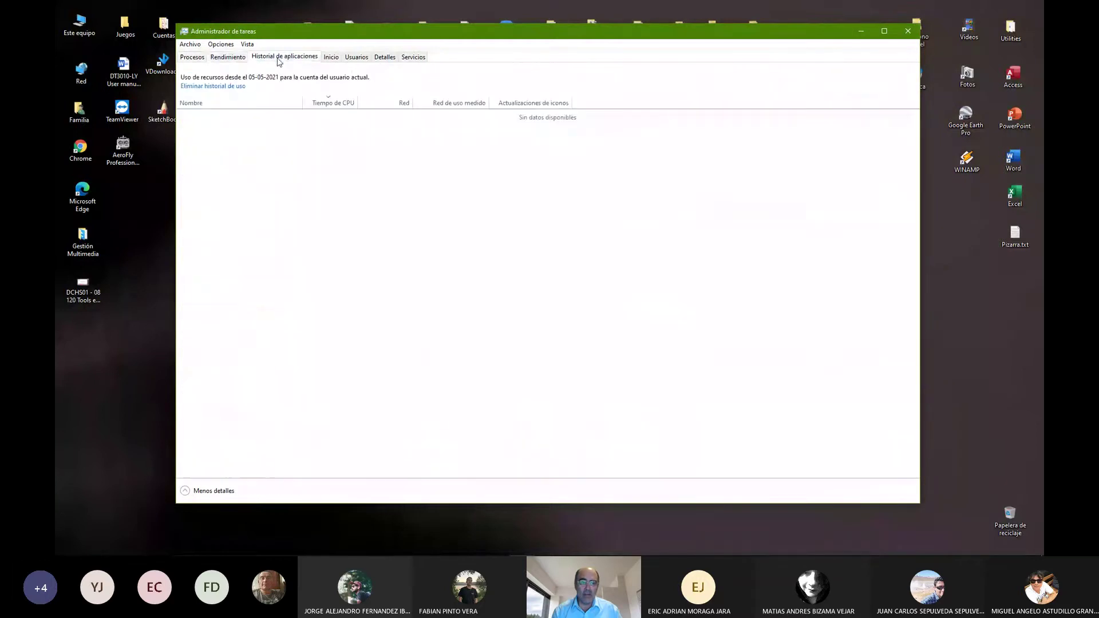
{"action": "left_click", "coordinate": [332, 59]}
{"action": "left_click", "coordinate": [385, 57]}
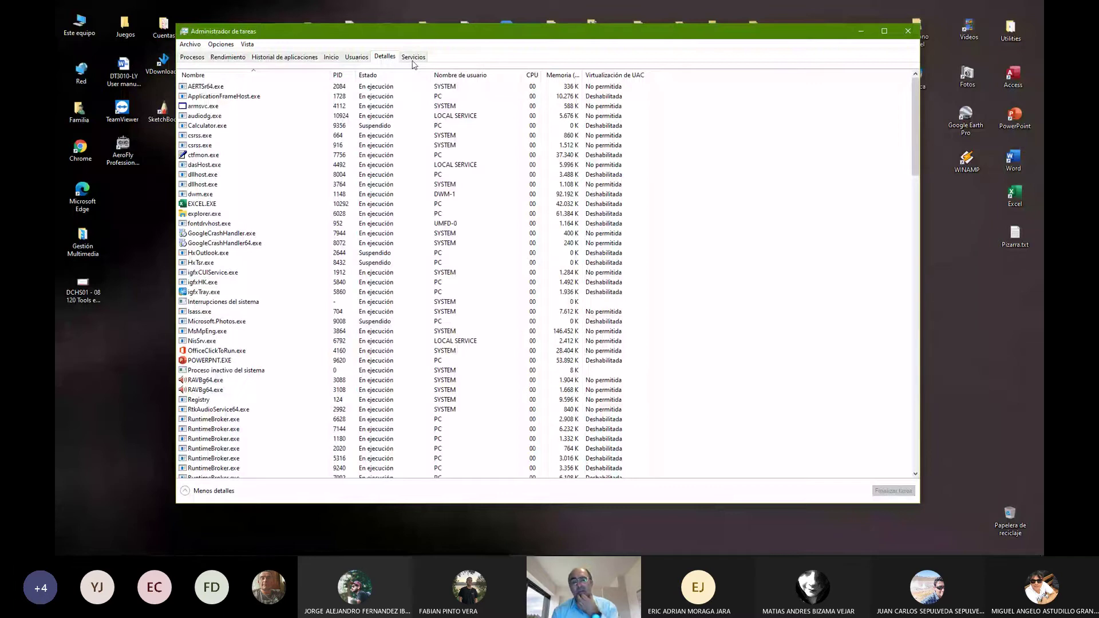
{"action": "left_click", "coordinate": [412, 60]}
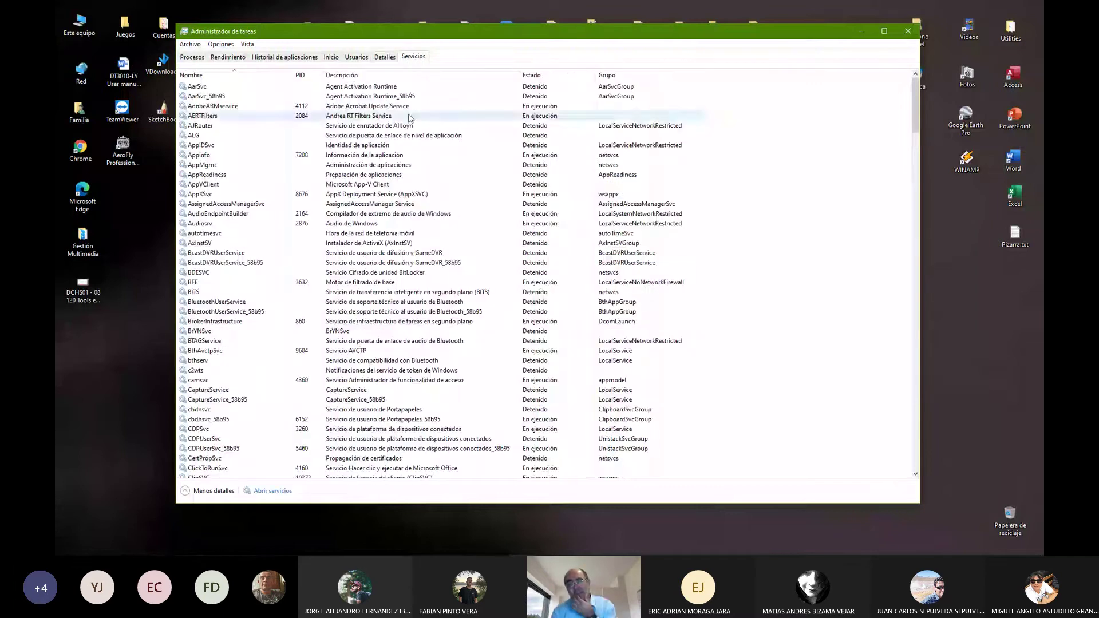
{"action": "left_click", "coordinate": [192, 57]}
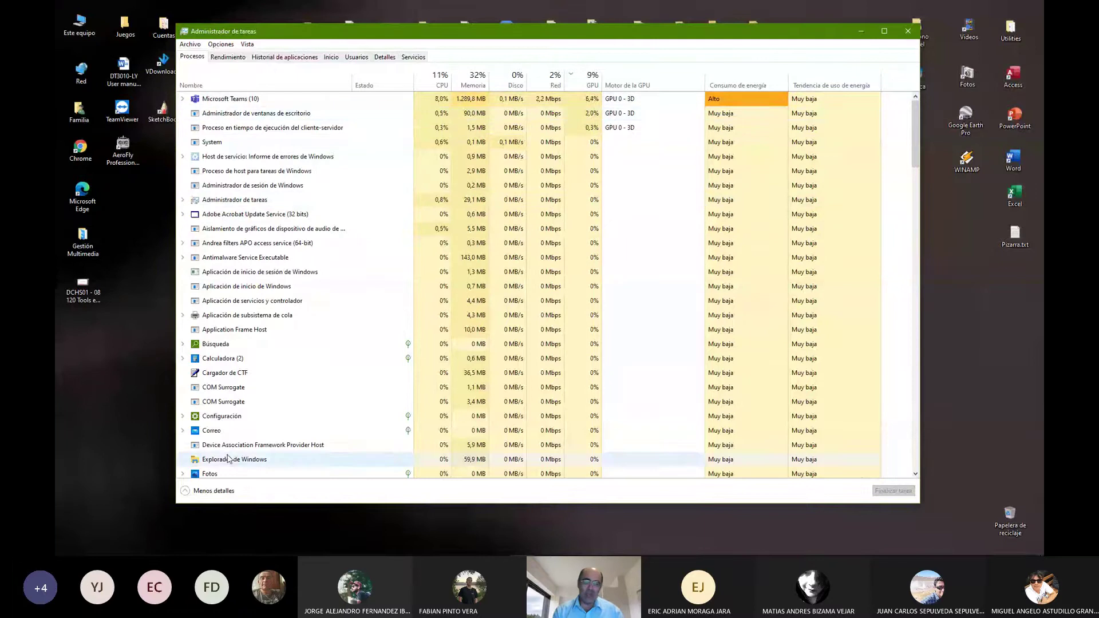
Step: Examine the complete list of running processes down to the Zoom Meetings entries at its end
{"action": "scroll", "coordinate": [232, 282], "scroll_direction": "down", "scroll_amount": 3}
{"action": "scroll", "coordinate": [231, 282], "scroll_direction": "down", "scroll_amount": 9}
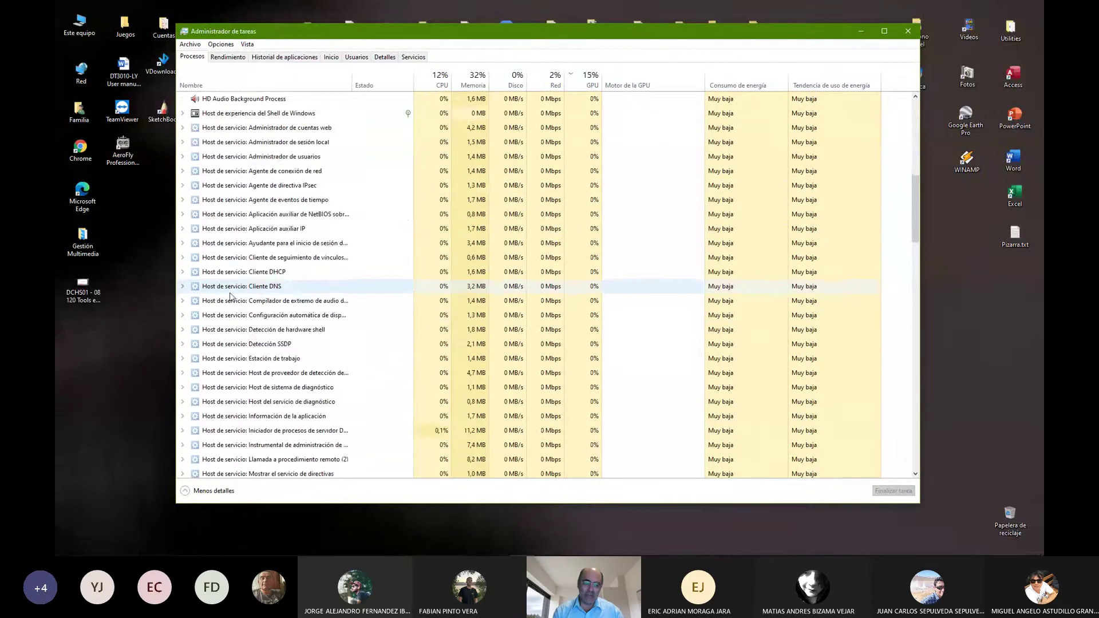
{"action": "scroll", "coordinate": [231, 296], "scroll_direction": "down", "scroll_amount": 12}
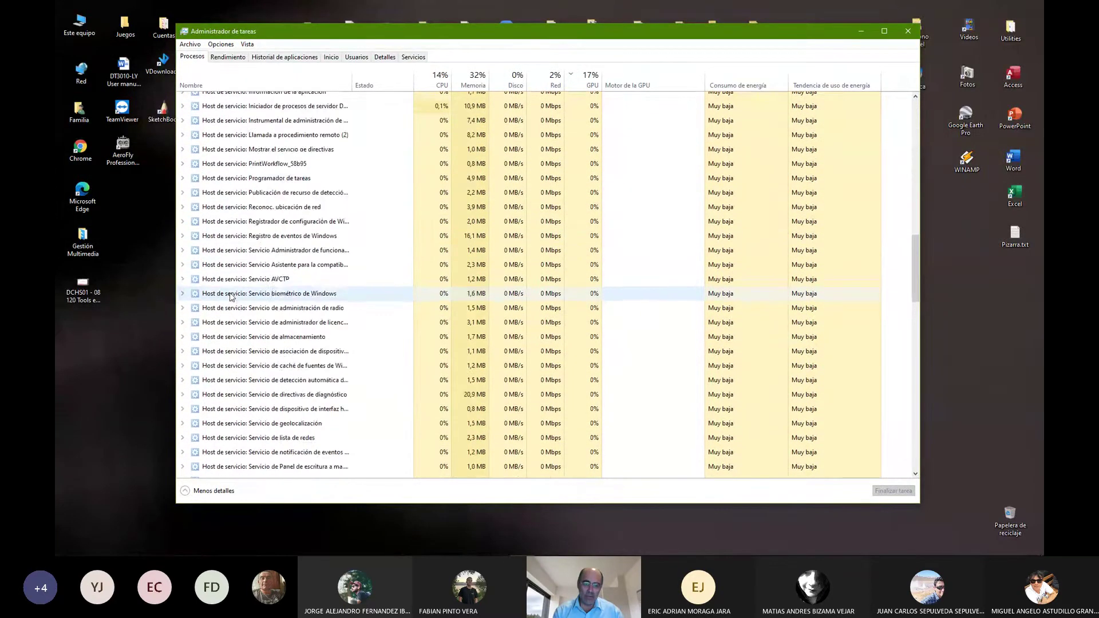
{"action": "scroll", "coordinate": [229, 296], "scroll_direction": "down", "scroll_amount": 4}
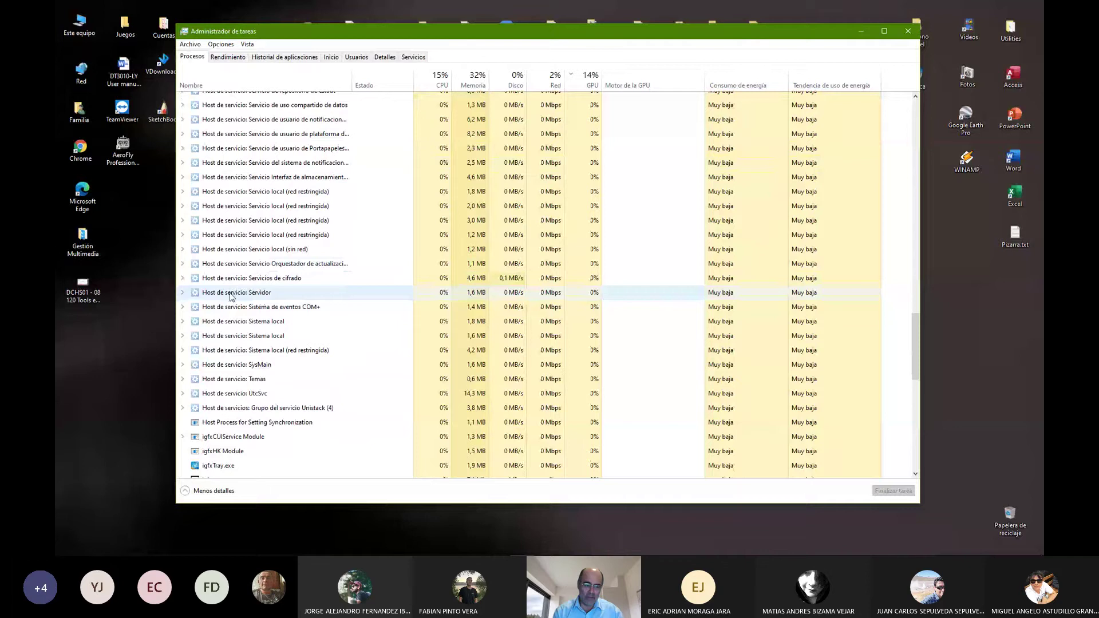
{"action": "scroll", "coordinate": [230, 296], "scroll_direction": "down", "scroll_amount": 12}
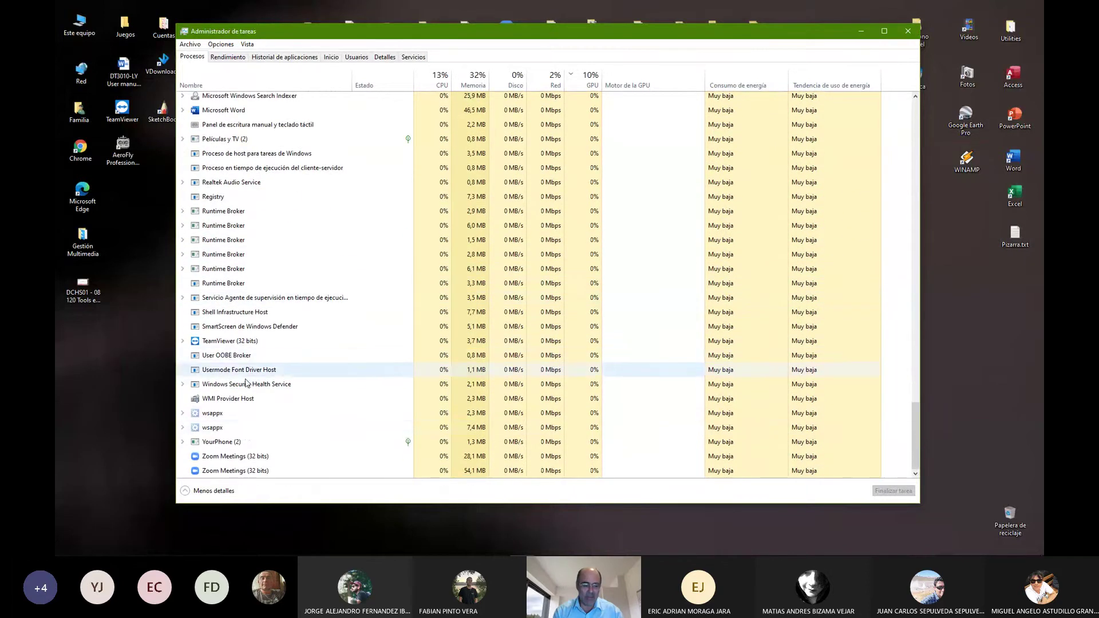
{"action": "scroll", "coordinate": [245, 345], "scroll_direction": "up", "scroll_amount": 3}
{"action": "scroll", "coordinate": [252, 309], "scroll_direction": "down", "scroll_amount": 3}
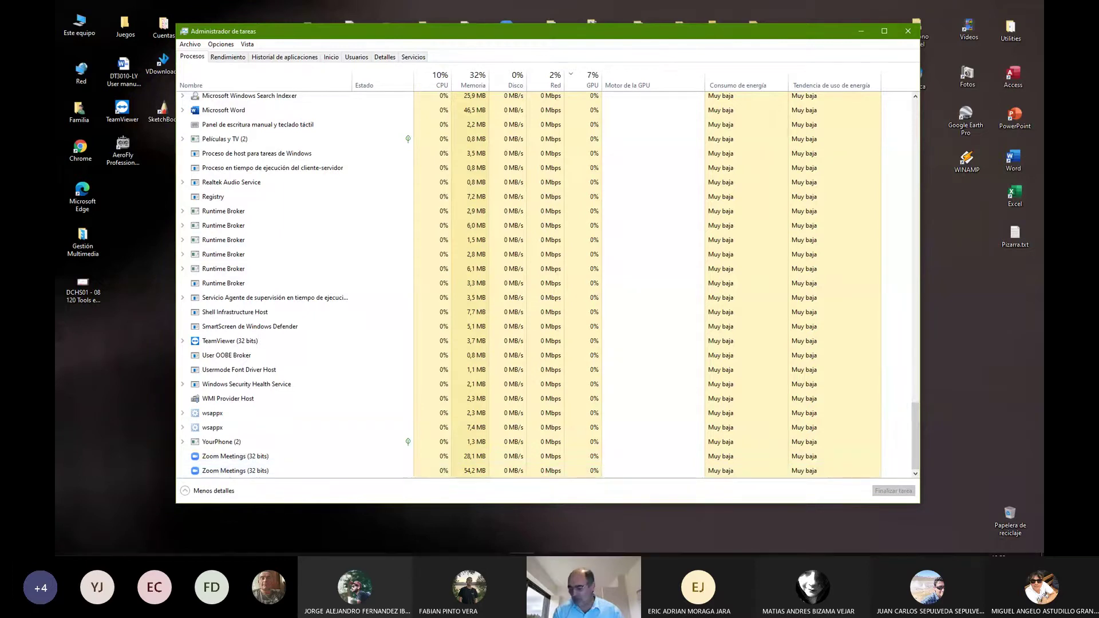
Step: Quit the Zoom client running in the background from the hidden icons of the notification area
{"action": "mouse_move", "coordinate": [942, 552]}
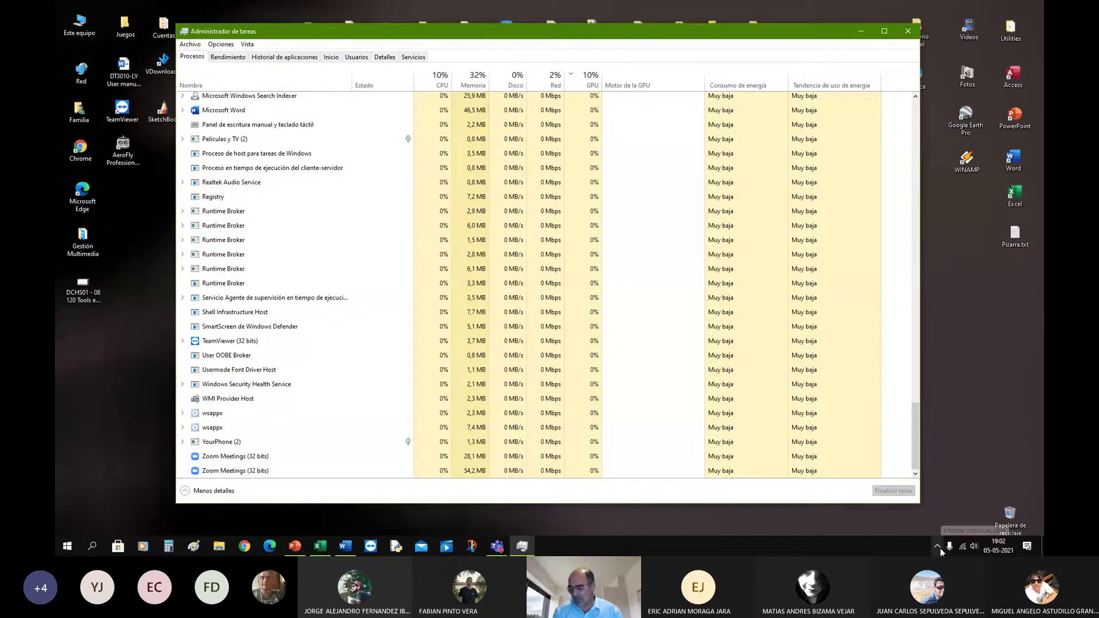
{"action": "left_click", "coordinate": [938, 547]}
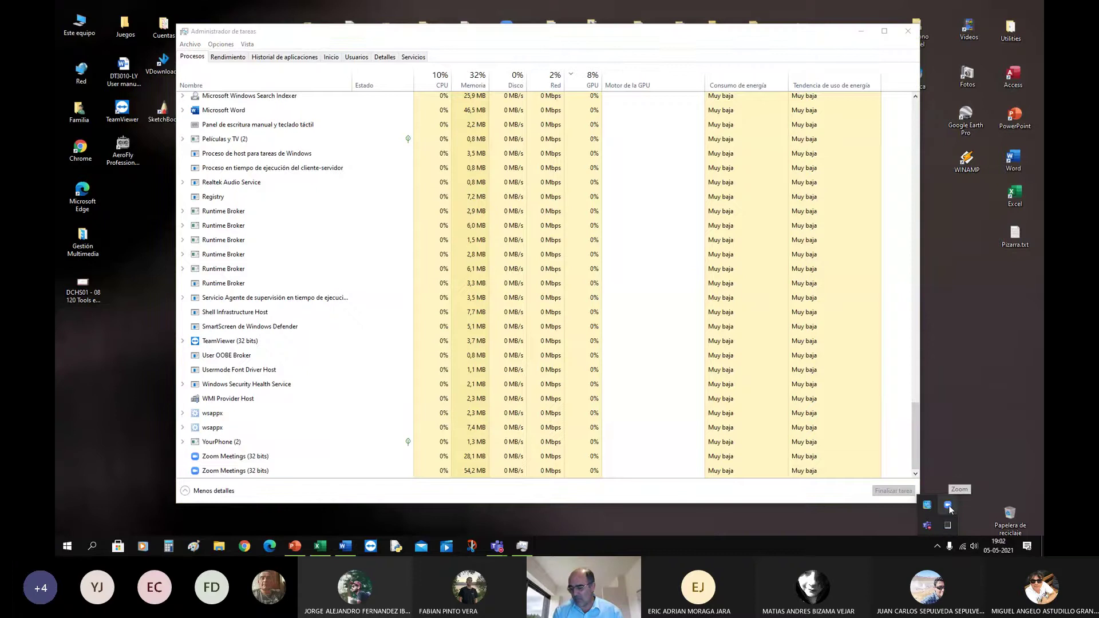
{"action": "right_click", "coordinate": [948, 507]}
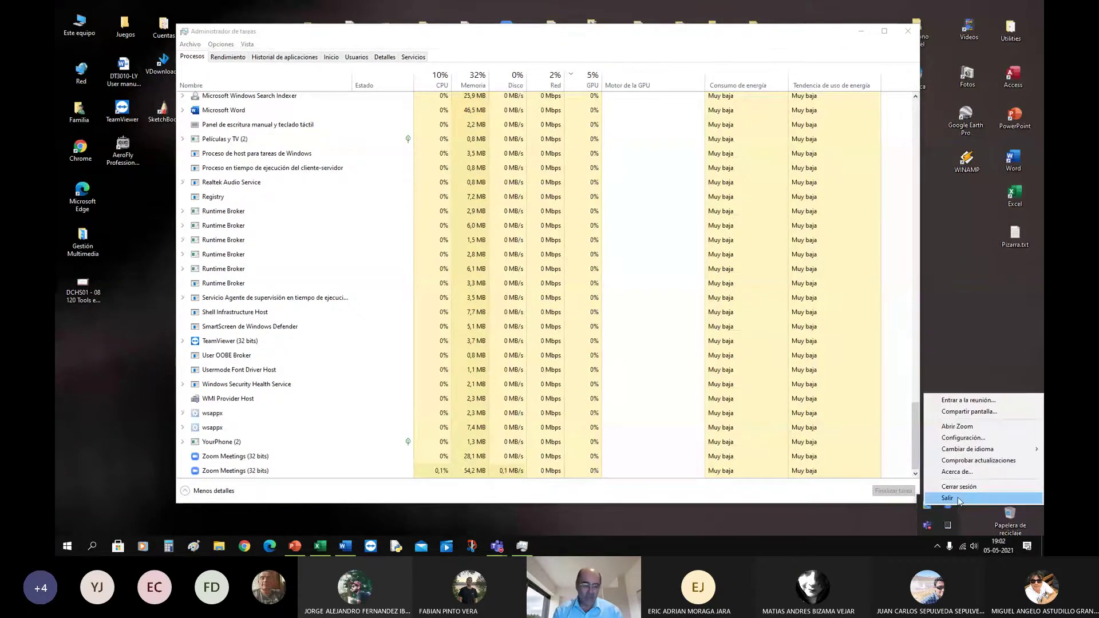
{"action": "left_click", "coordinate": [955, 500]}
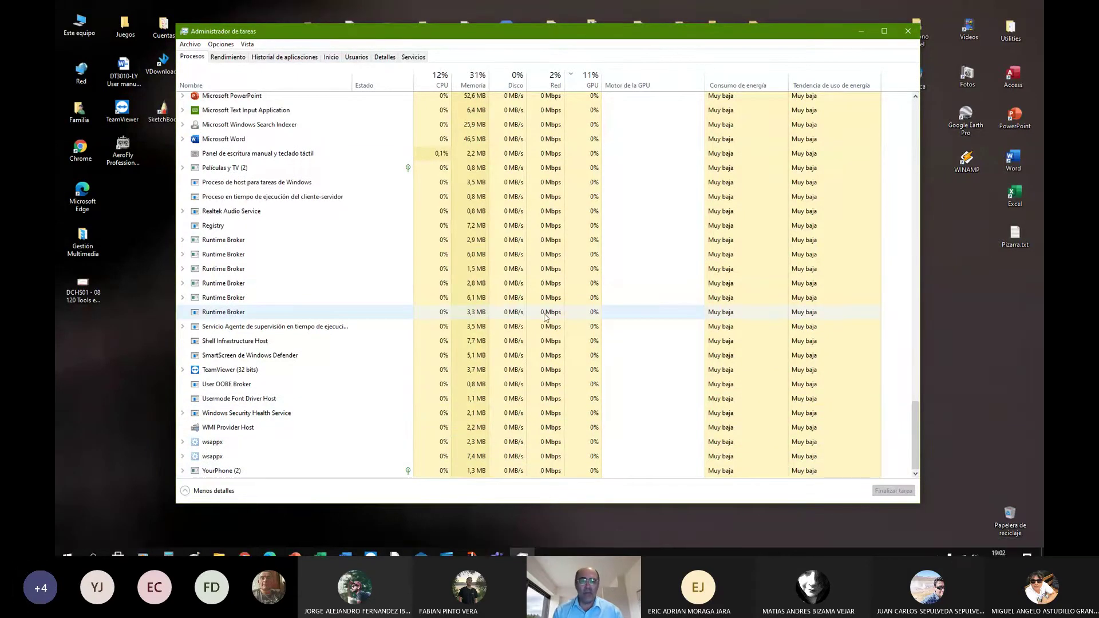
Step: Sort the process list by name so that it is grouped by process type
{"action": "scroll", "coordinate": [521, 309], "scroll_direction": "up", "scroll_amount": 4}
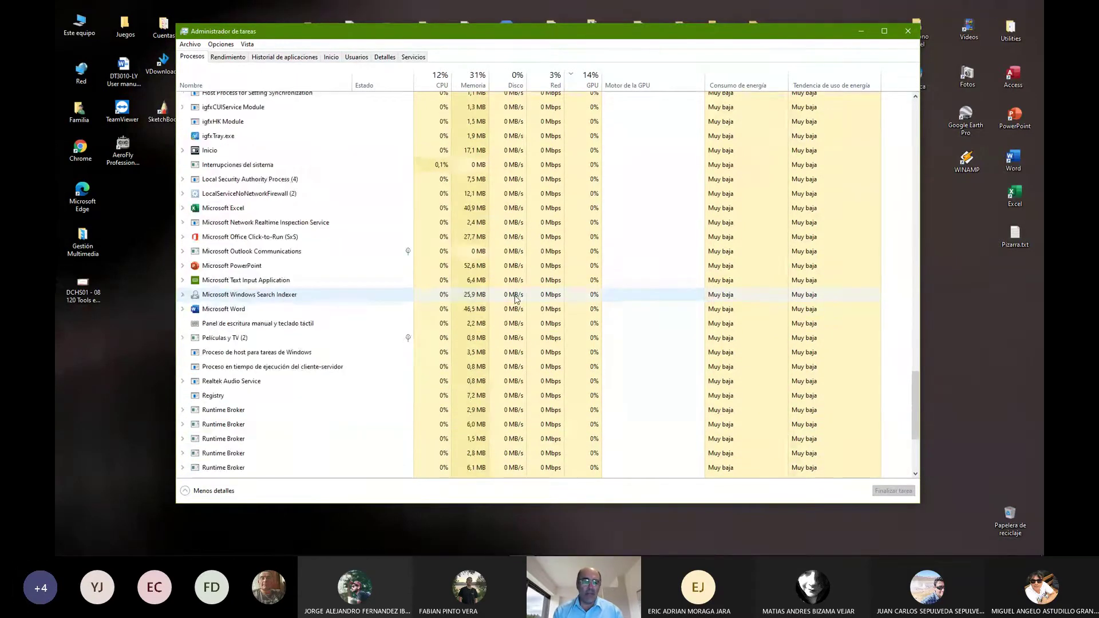
{"action": "scroll", "coordinate": [516, 297], "scroll_direction": "up", "scroll_amount": 15}
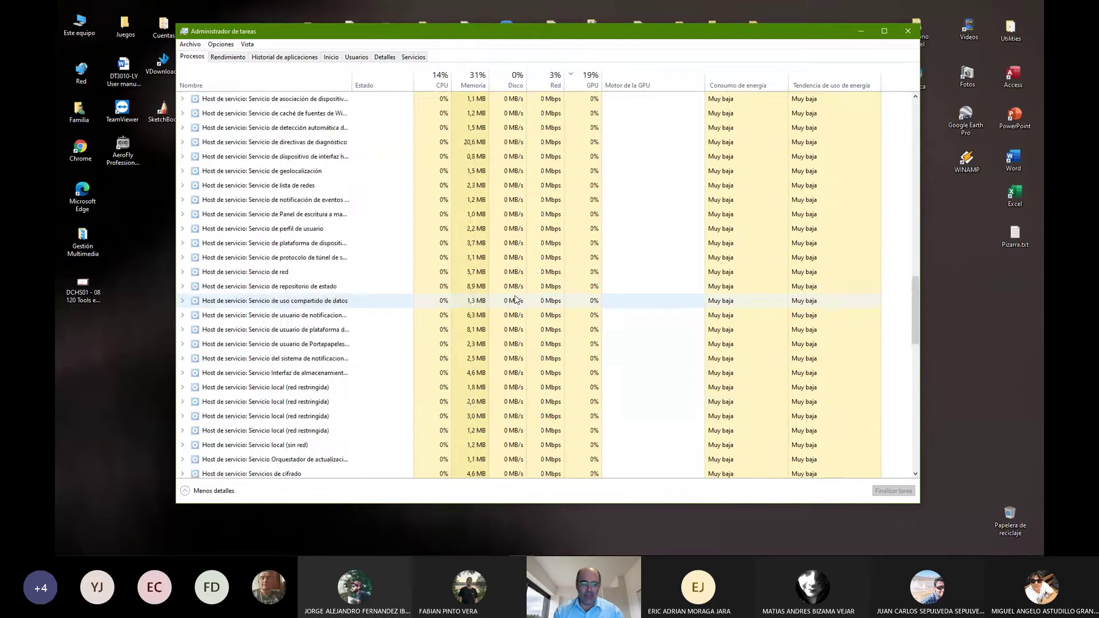
{"action": "scroll", "coordinate": [516, 297], "scroll_direction": "up", "scroll_amount": 18}
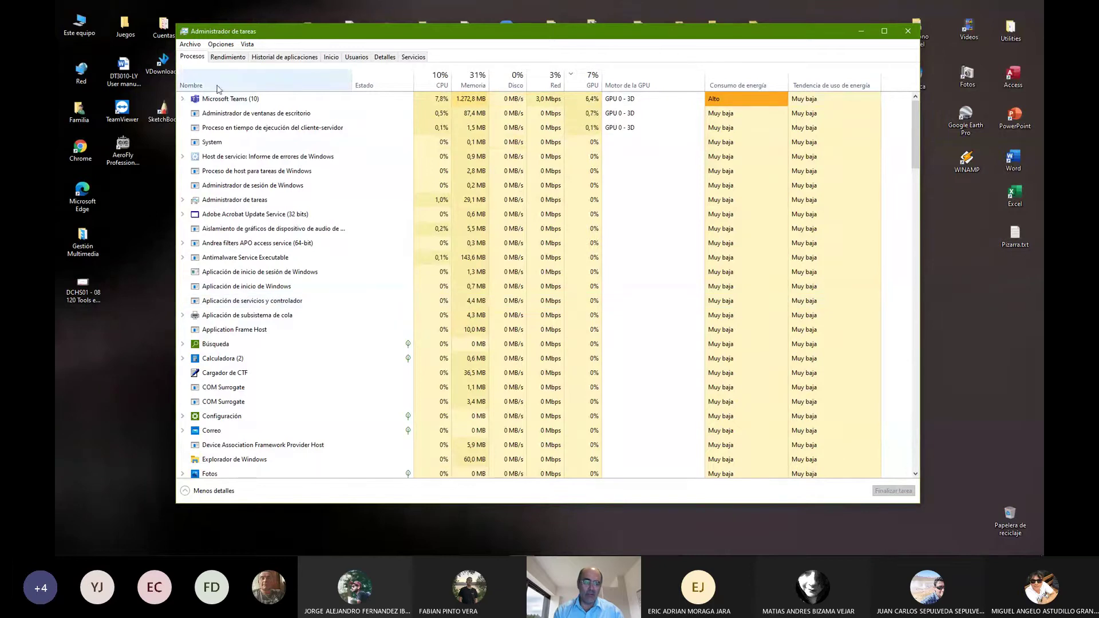
{"action": "left_click", "coordinate": [241, 84]}
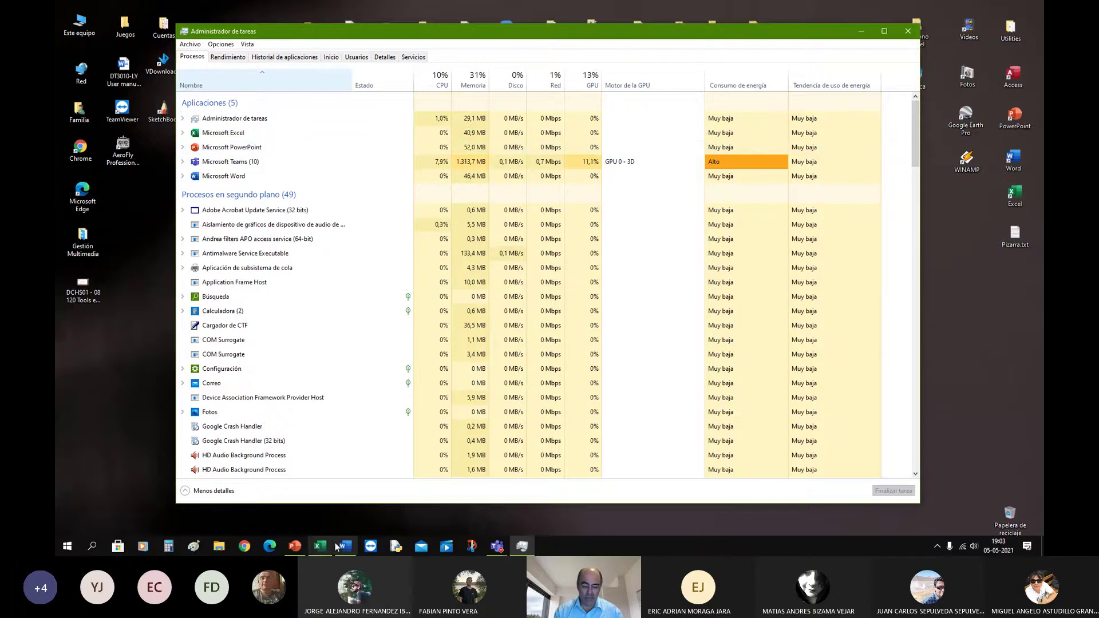
Step: Switch to PowerPoint to check the Actividades slide, minimize it, and return to Task Manager
{"action": "left_click", "coordinate": [295, 547]}
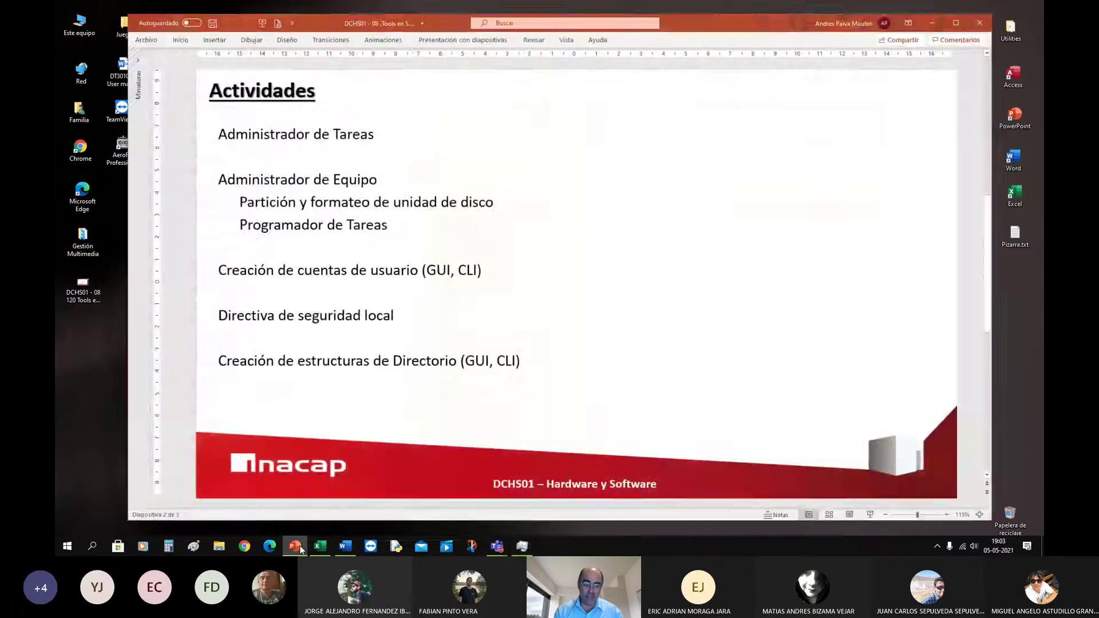
{"action": "left_click", "coordinate": [295, 547]}
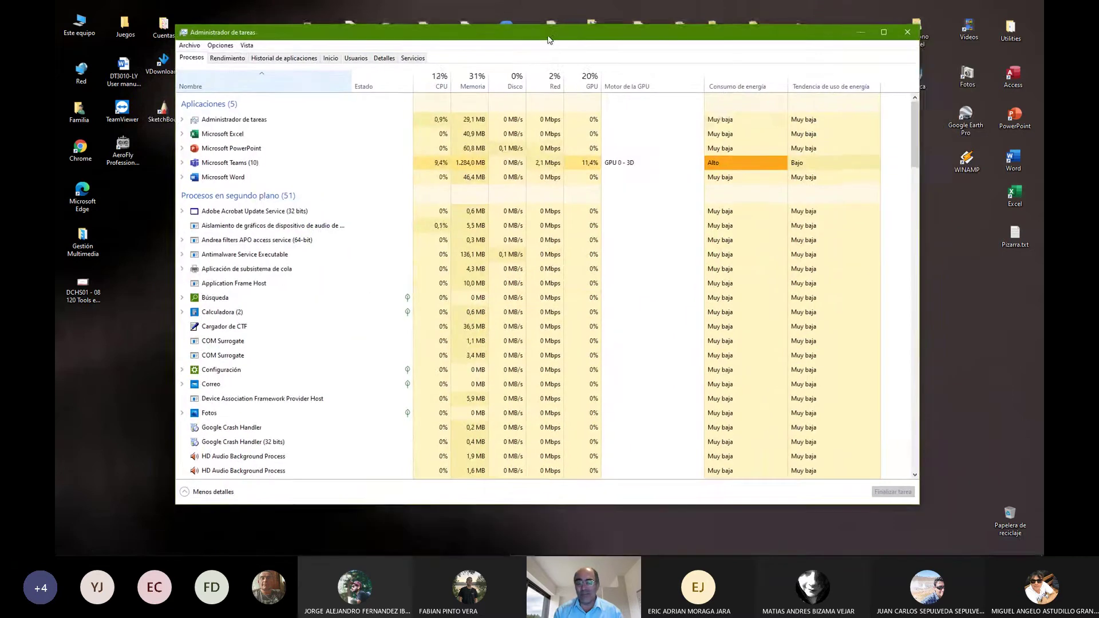
{"action": "left_click_drag", "start_coordinate": [549, 38], "coordinate": [552, 39]}
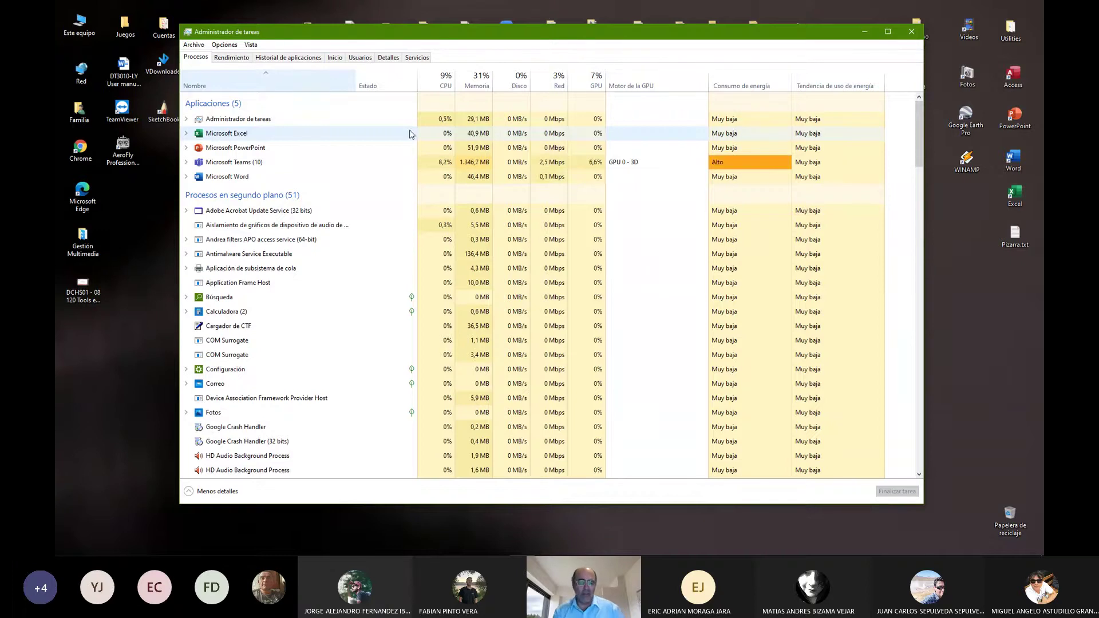
Step: Examine the background processes group through to the start of the Windows processes group
{"action": "scroll", "coordinate": [287, 143], "scroll_direction": "down", "scroll_amount": 1}
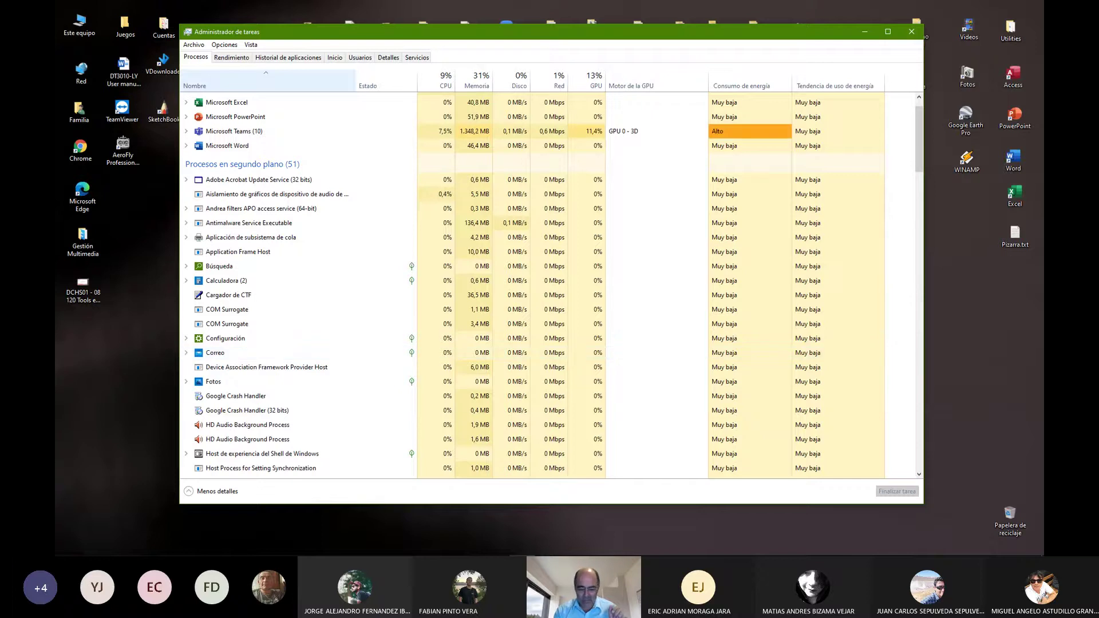
{"action": "mouse_move", "coordinate": [433, 553]}
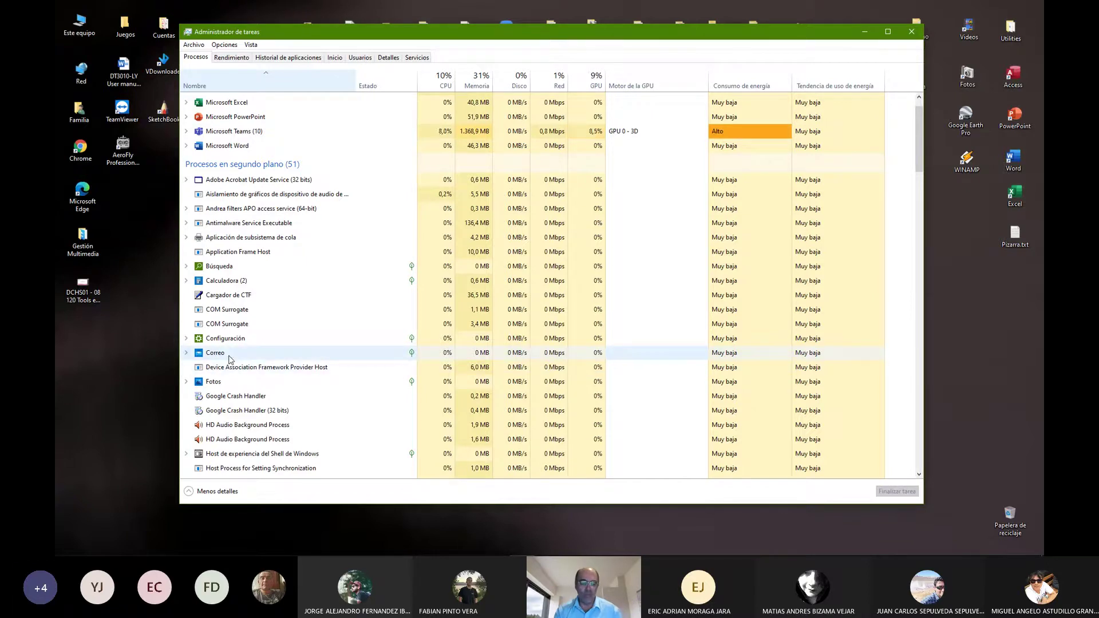
{"action": "scroll", "coordinate": [236, 381], "scroll_direction": "down", "scroll_amount": 2}
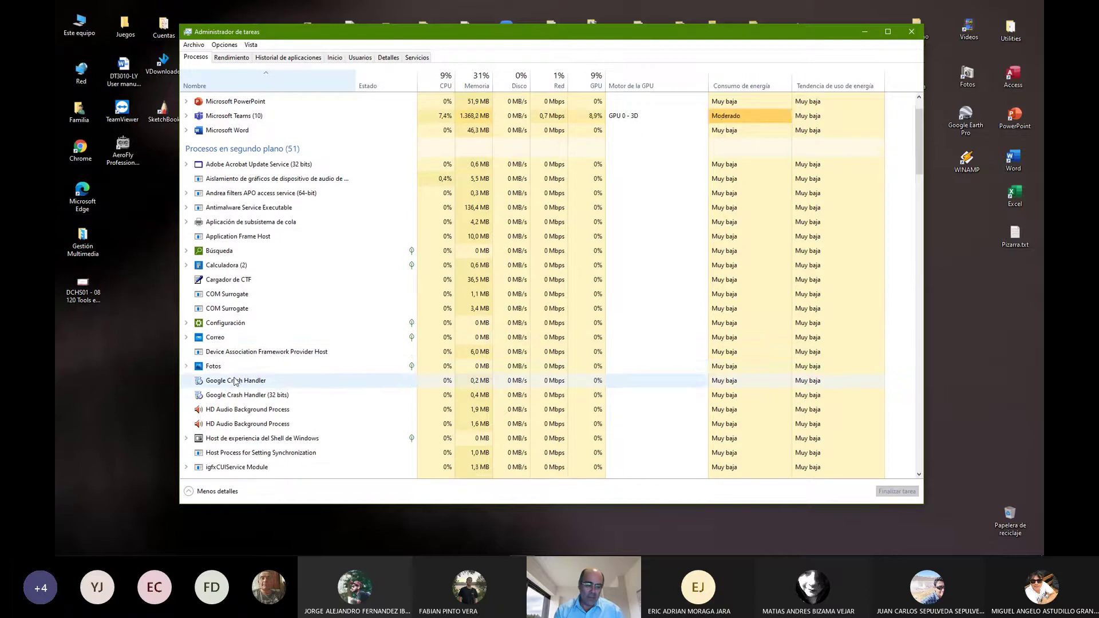
{"action": "scroll", "coordinate": [236, 380], "scroll_direction": "down", "scroll_amount": 3}
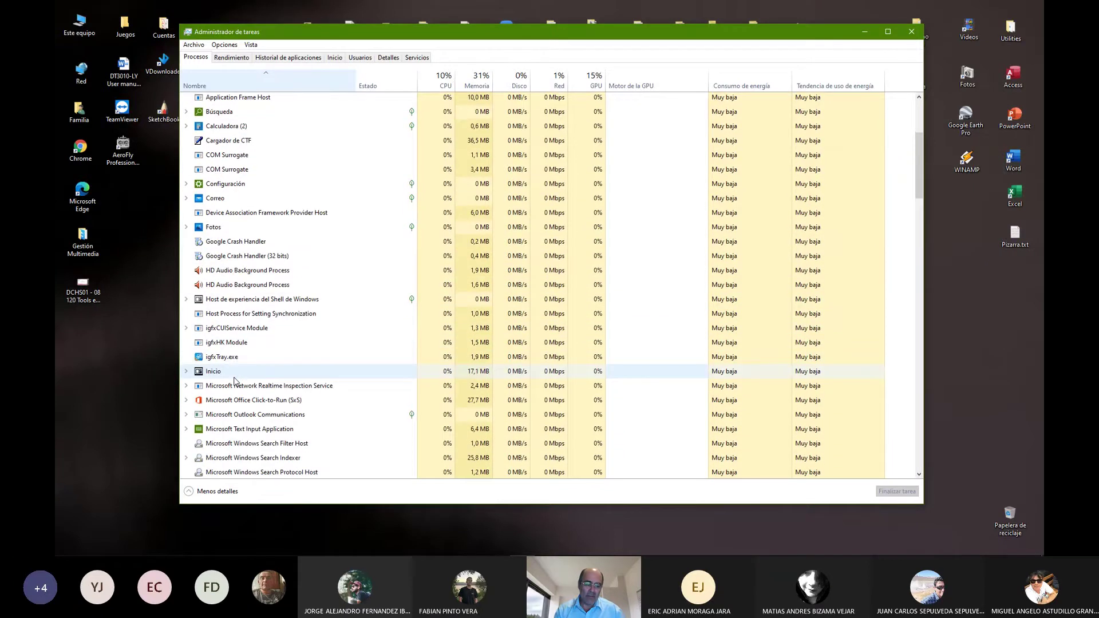
{"action": "scroll", "coordinate": [236, 380], "scroll_direction": "down", "scroll_amount": 4}
{"action": "scroll", "coordinate": [235, 381], "scroll_direction": "down", "scroll_amount": 6}
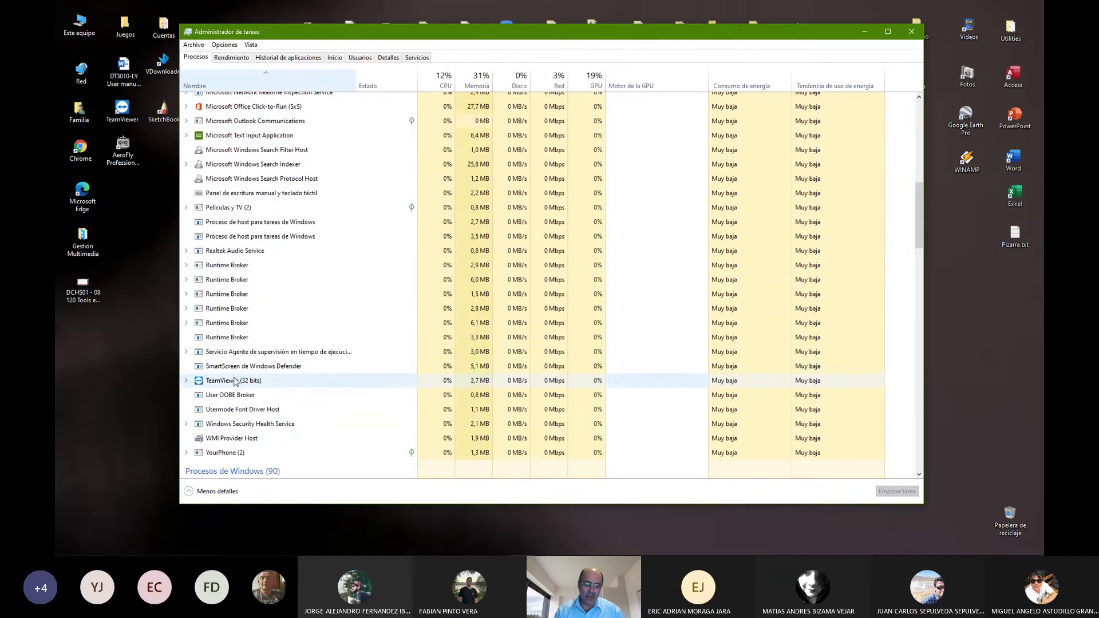
{"action": "scroll", "coordinate": [234, 380], "scroll_direction": "down", "scroll_amount": 3}
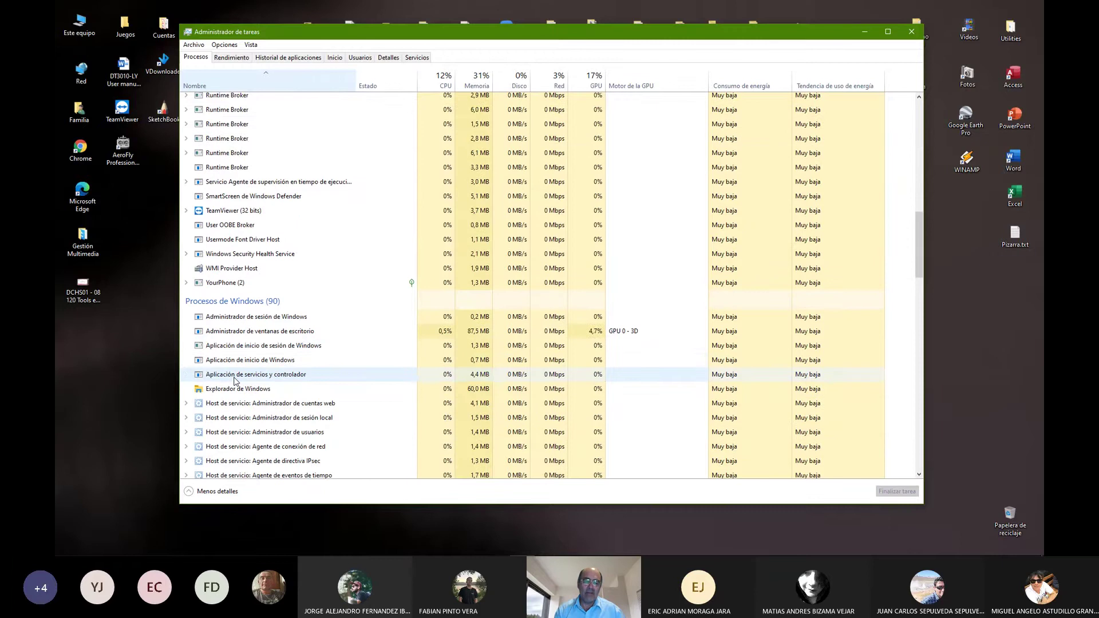
Step: Examine the service host entries listed in the Windows processes group
{"action": "scroll", "coordinate": [234, 380], "scroll_direction": "down", "scroll_amount": 5}
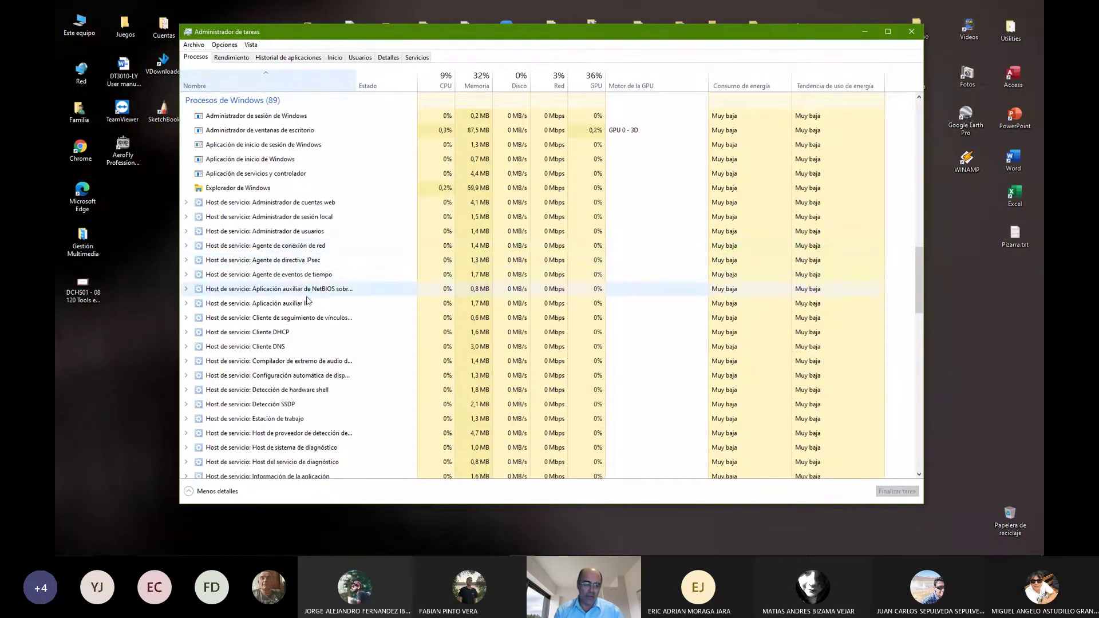
{"action": "scroll", "coordinate": [308, 313], "scroll_direction": "down", "scroll_amount": 1}
{"action": "scroll", "coordinate": [308, 313], "scroll_direction": "down", "scroll_amount": 3}
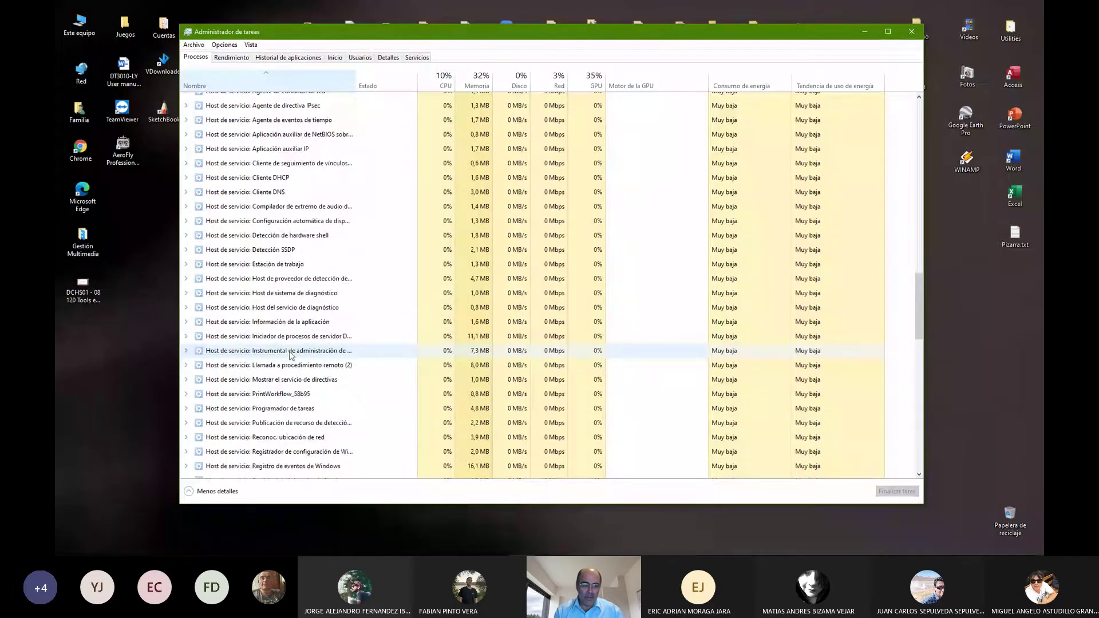
{"action": "scroll", "coordinate": [290, 361], "scroll_direction": "down", "scroll_amount": 2}
{"action": "scroll", "coordinate": [290, 353], "scroll_direction": "down", "scroll_amount": 1}
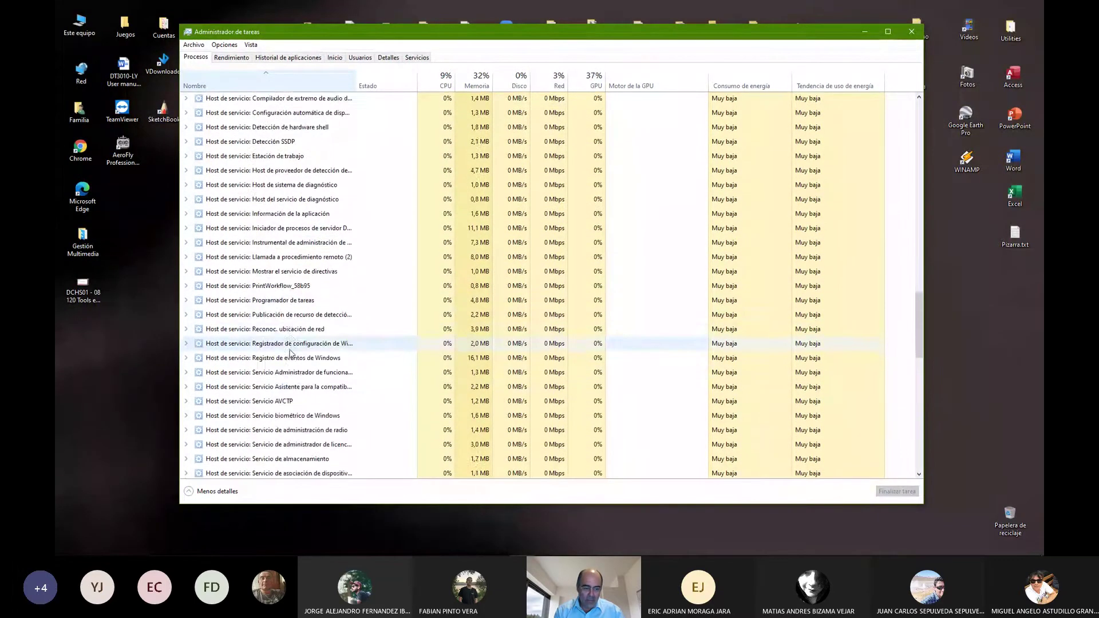
{"action": "scroll", "coordinate": [290, 352], "scroll_direction": "down", "scroll_amount": 2}
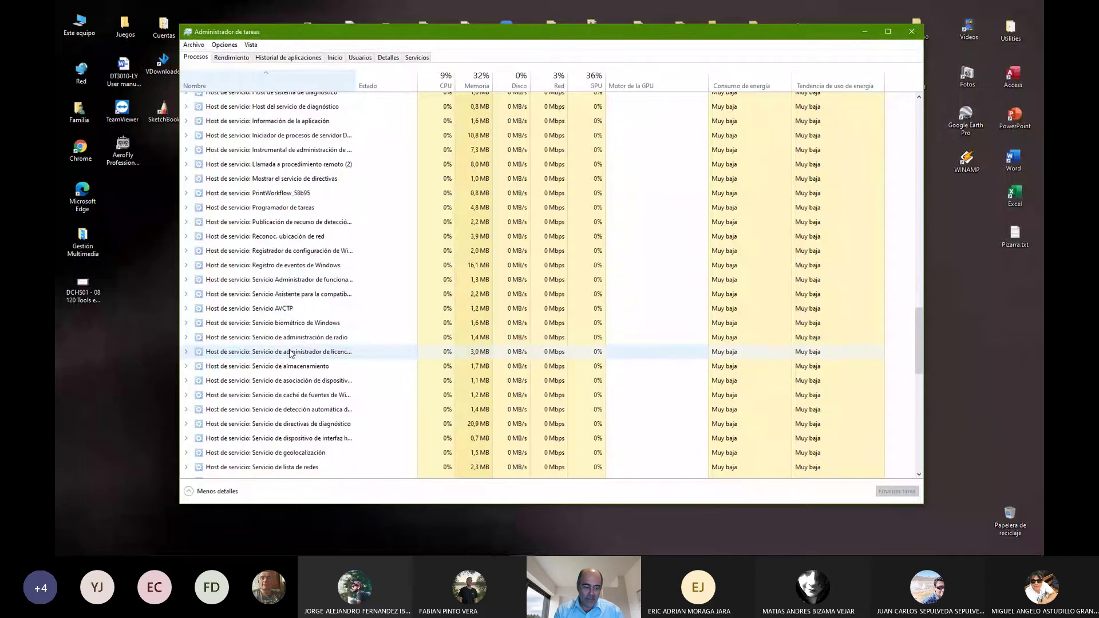
{"action": "scroll", "coordinate": [291, 353], "scroll_direction": "down", "scroll_amount": 2}
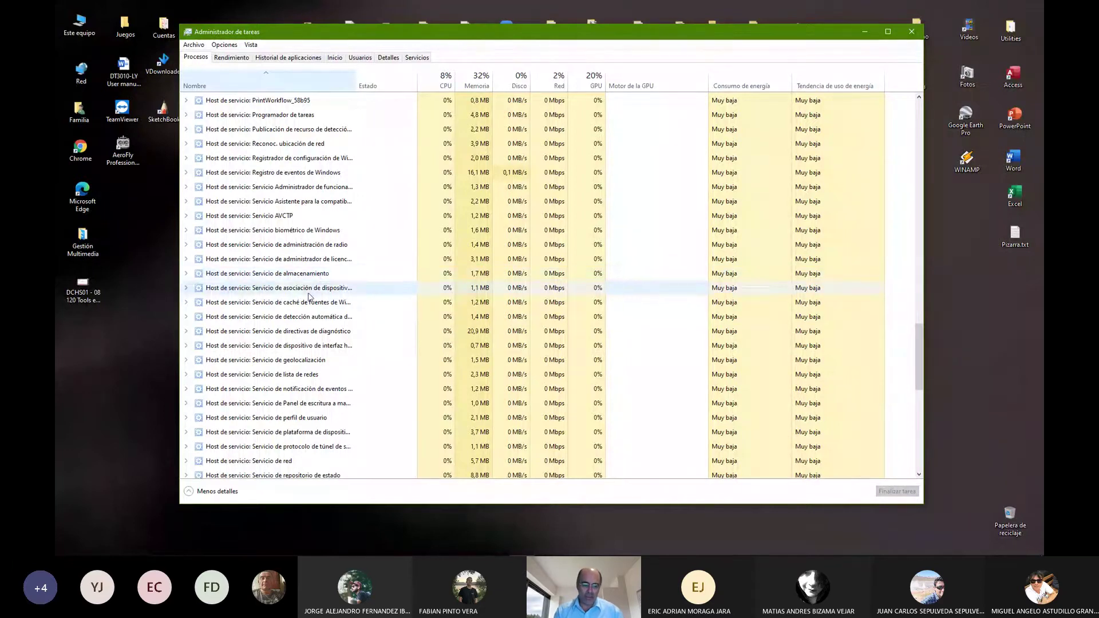
{"action": "scroll", "coordinate": [306, 303], "scroll_direction": "down", "scroll_amount": 2}
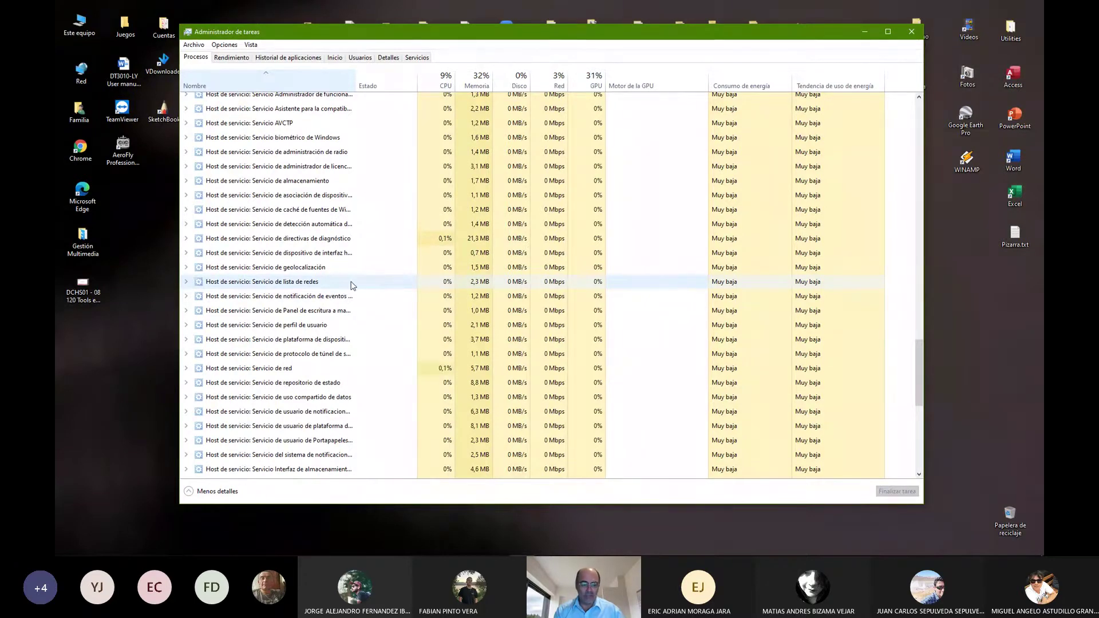
{"action": "scroll", "coordinate": [352, 285], "scroll_direction": "up", "scroll_amount": 1}
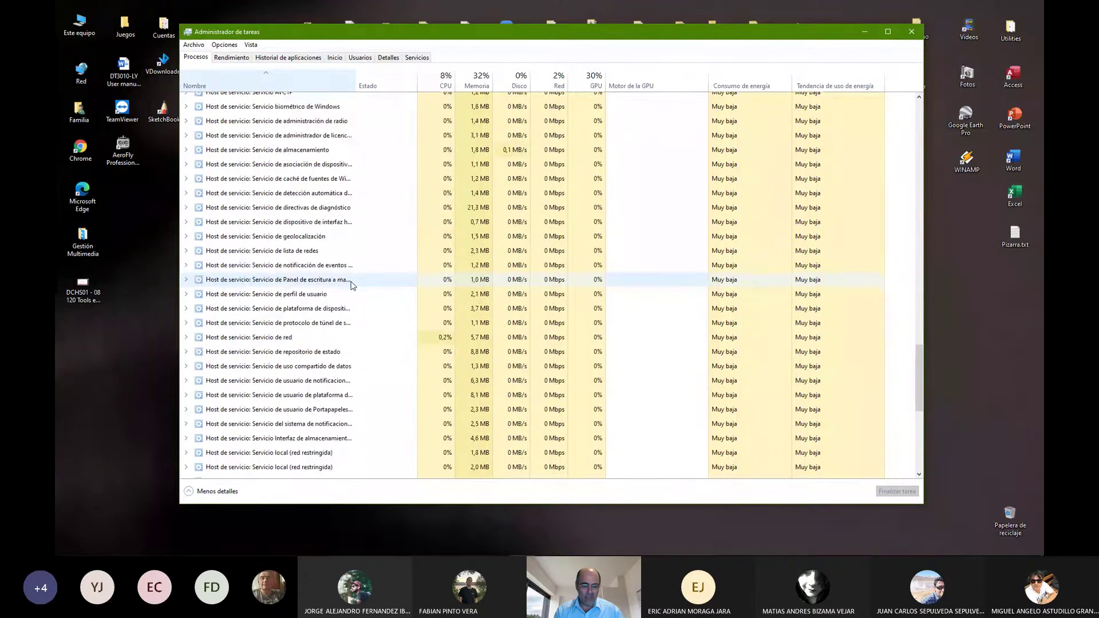
Step: Sort the process list by CPU usage, with the highest consumers first
{"action": "scroll", "coordinate": [353, 285], "scroll_direction": "up", "scroll_amount": 20}
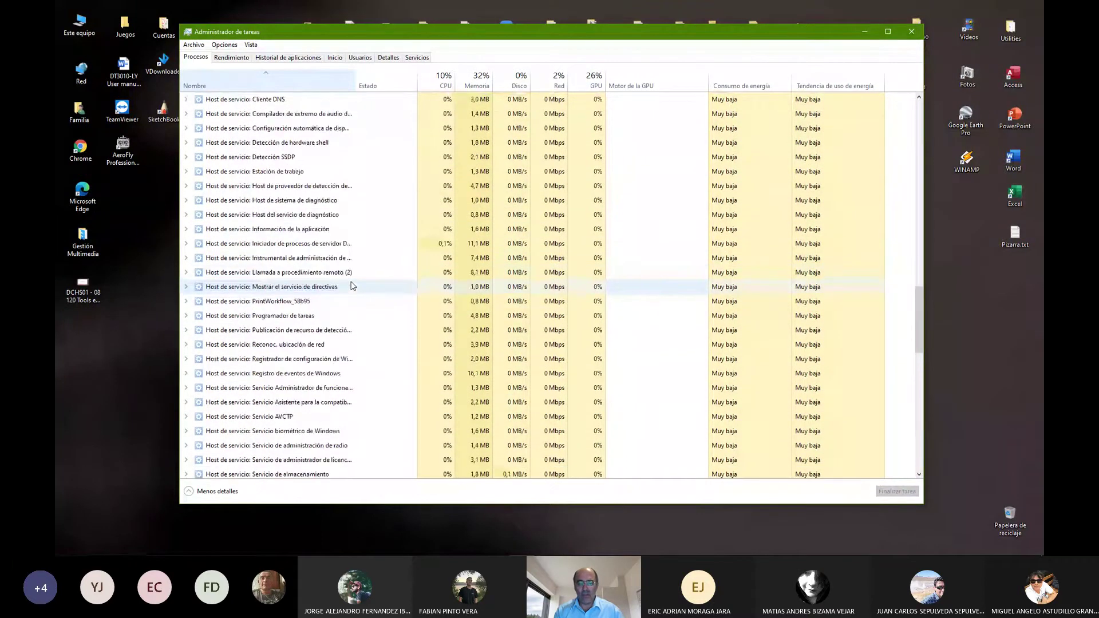
{"action": "scroll", "coordinate": [352, 285], "scroll_direction": "up", "scroll_amount": 2}
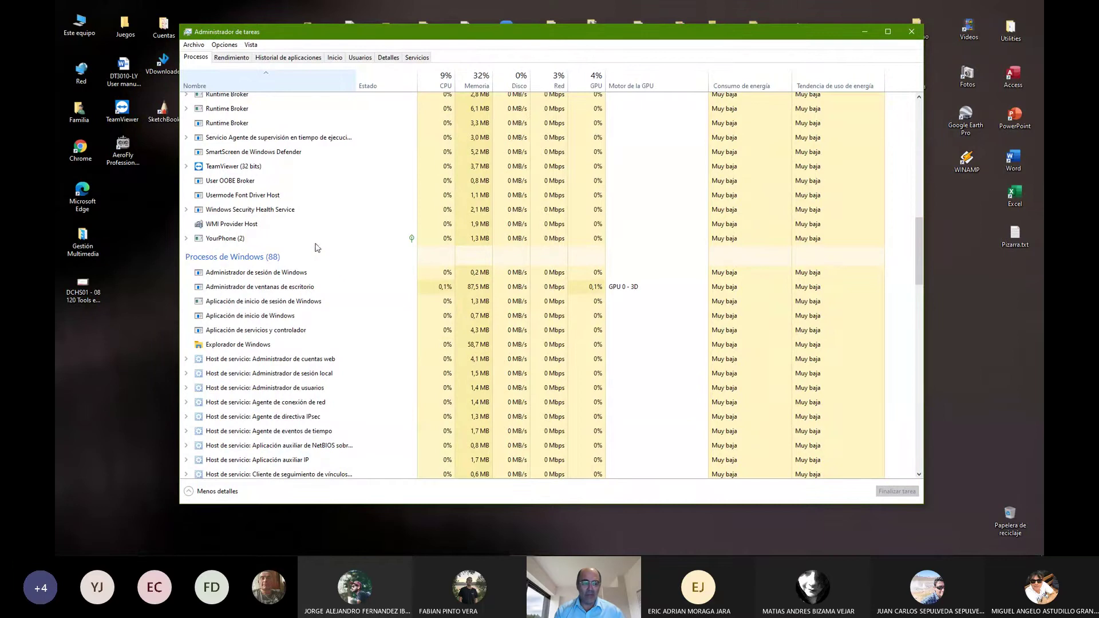
{"action": "scroll", "coordinate": [316, 243], "scroll_direction": "up", "scroll_amount": 4}
{"action": "scroll", "coordinate": [316, 245], "scroll_direction": "up", "scroll_amount": 6}
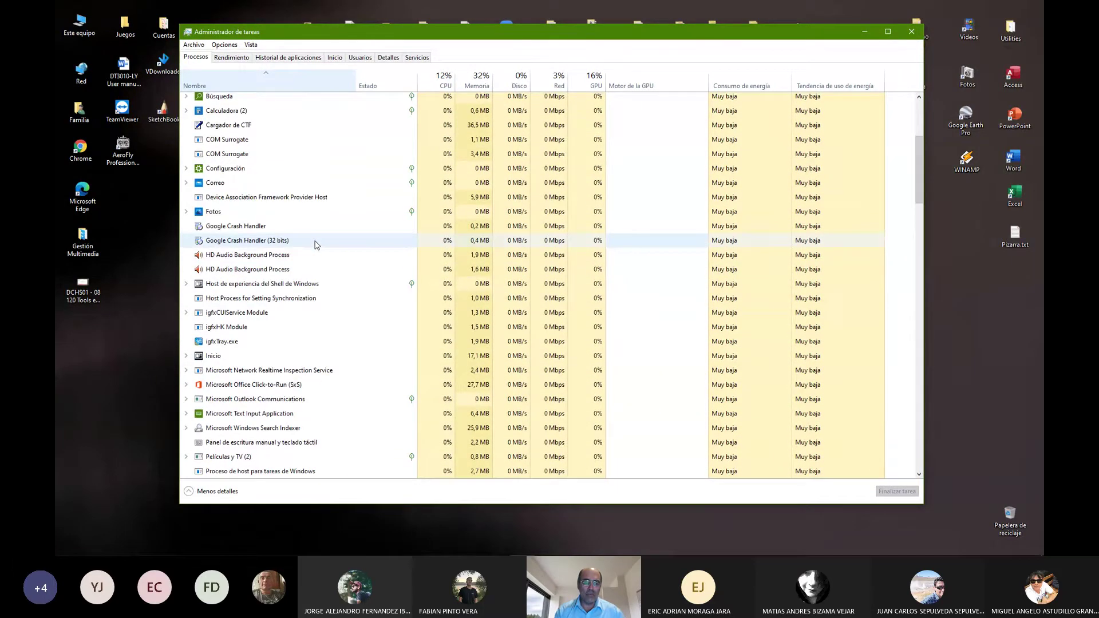
{"action": "scroll", "coordinate": [316, 245], "scroll_direction": "up", "scroll_amount": 3}
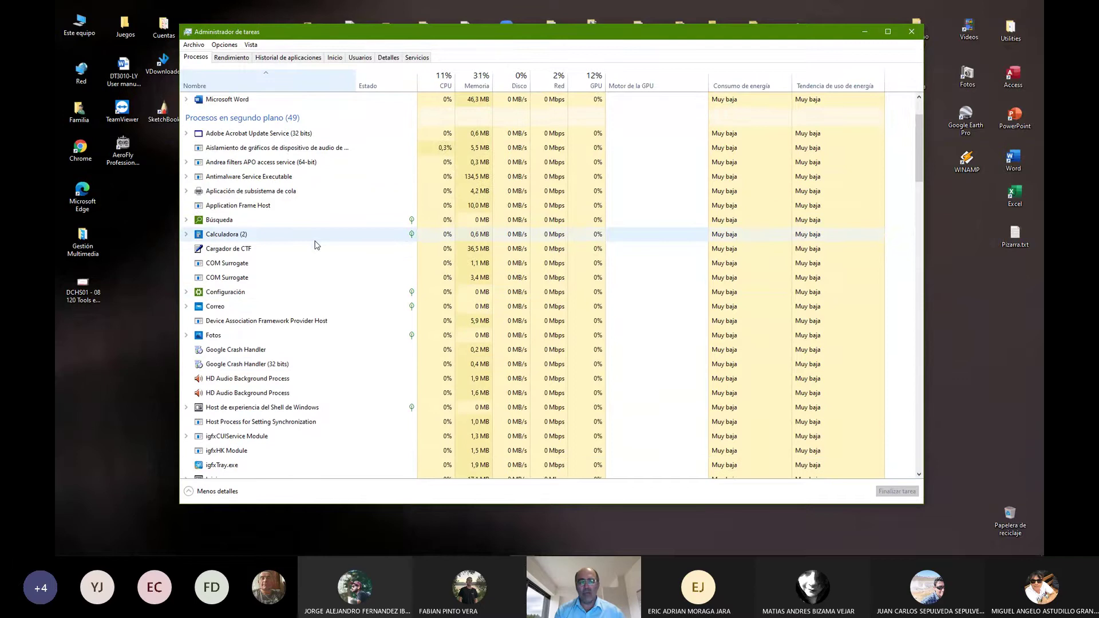
{"action": "scroll", "coordinate": [316, 245], "scroll_direction": "up", "scroll_amount": 1}
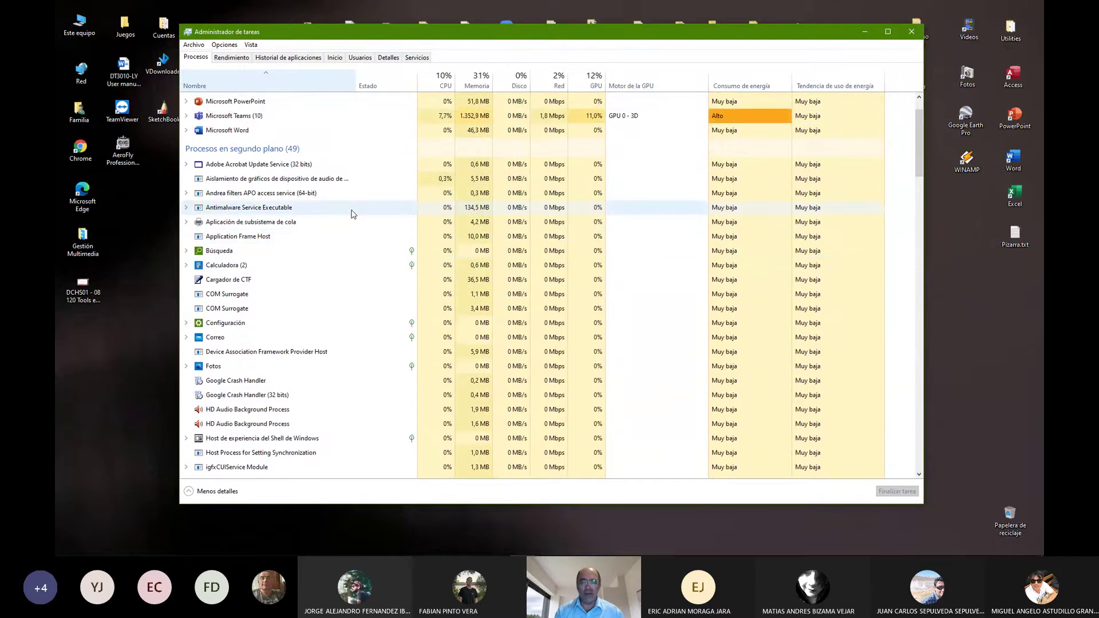
{"action": "scroll", "coordinate": [344, 221], "scroll_direction": "up", "scroll_amount": 1}
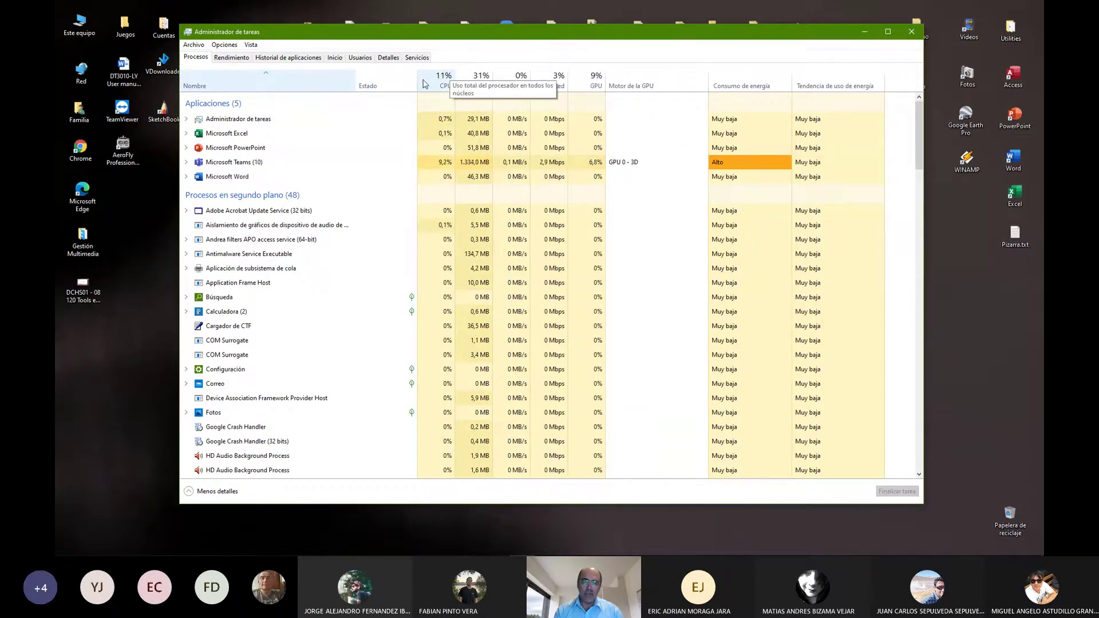
{"action": "left_click", "coordinate": [441, 84]}
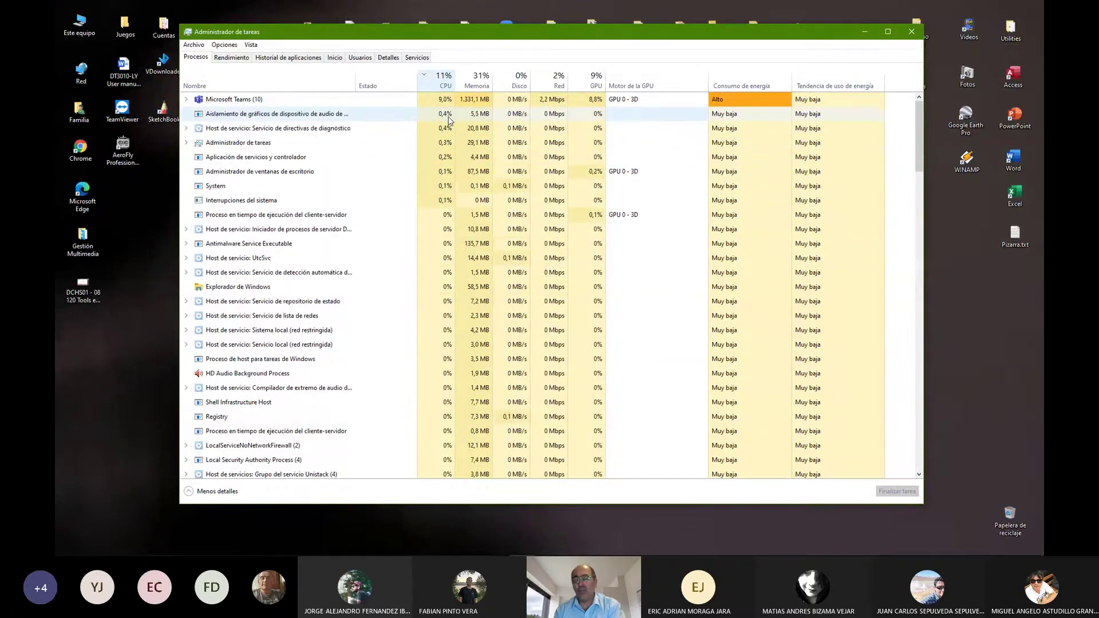
{"action": "mouse_move", "coordinate": [515, 553]}
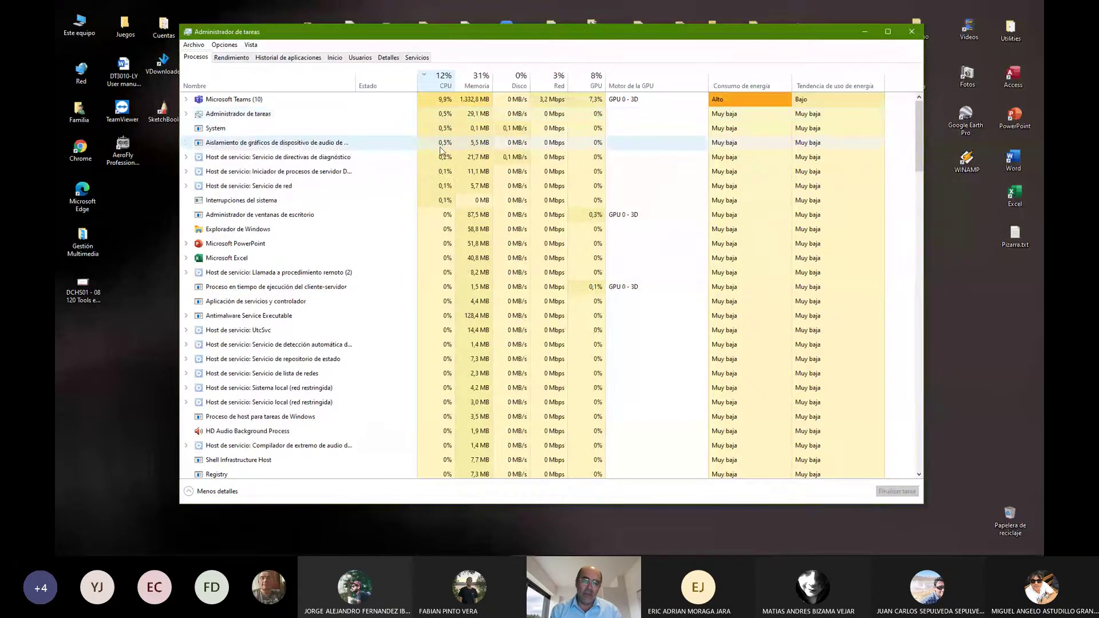
Step: Sort the processes by memory usage, highest first, and examine the list down to the smallest consumers
{"action": "left_click", "coordinate": [474, 82]}
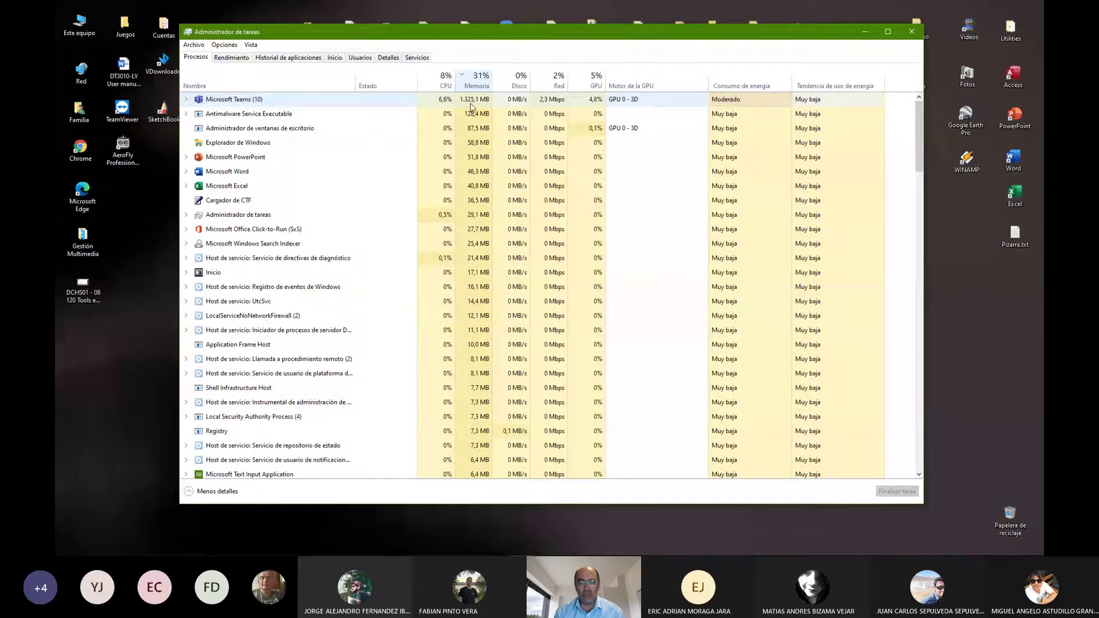
{"action": "scroll", "coordinate": [548, 135], "scroll_direction": "down", "scroll_amount": 3}
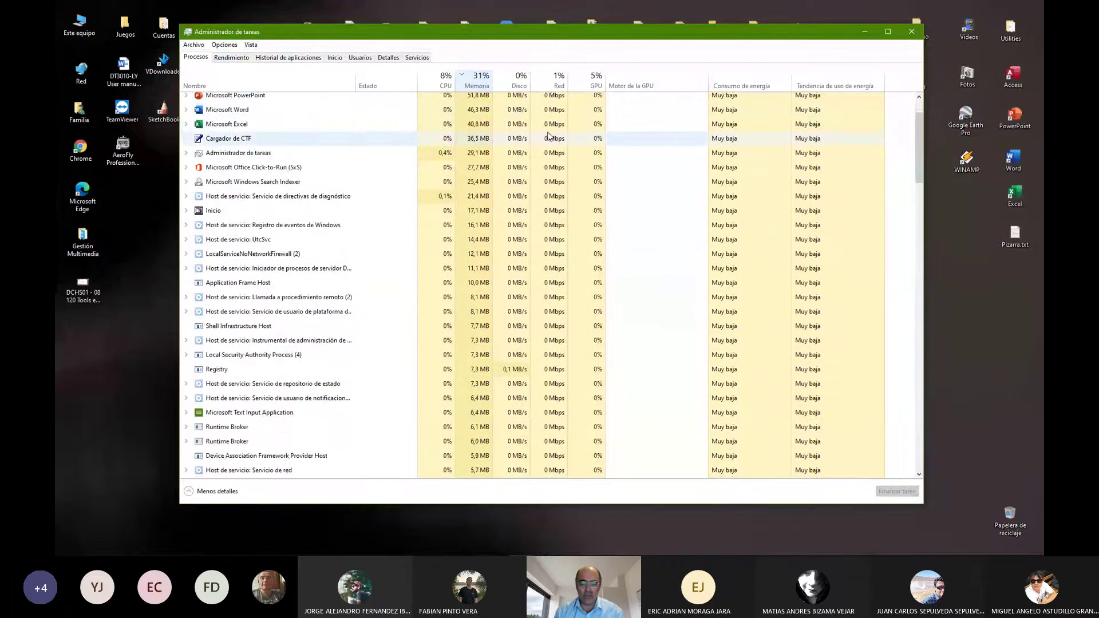
{"action": "scroll", "coordinate": [435, 268], "scroll_direction": "down", "scroll_amount": 6}
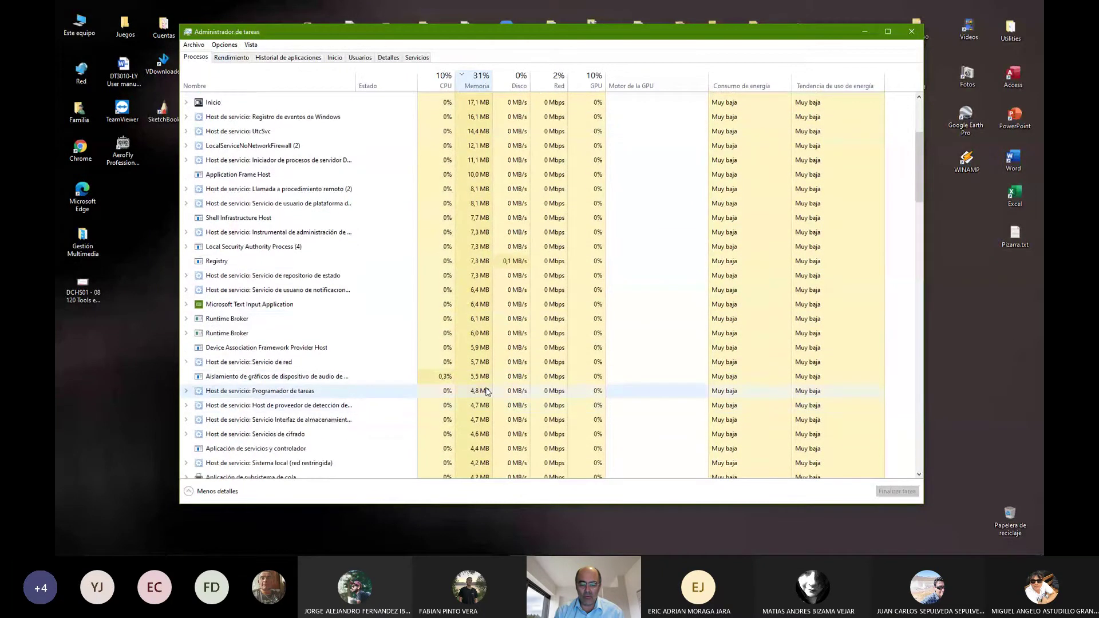
{"action": "scroll", "coordinate": [464, 449], "scroll_direction": "down", "scroll_amount": 15}
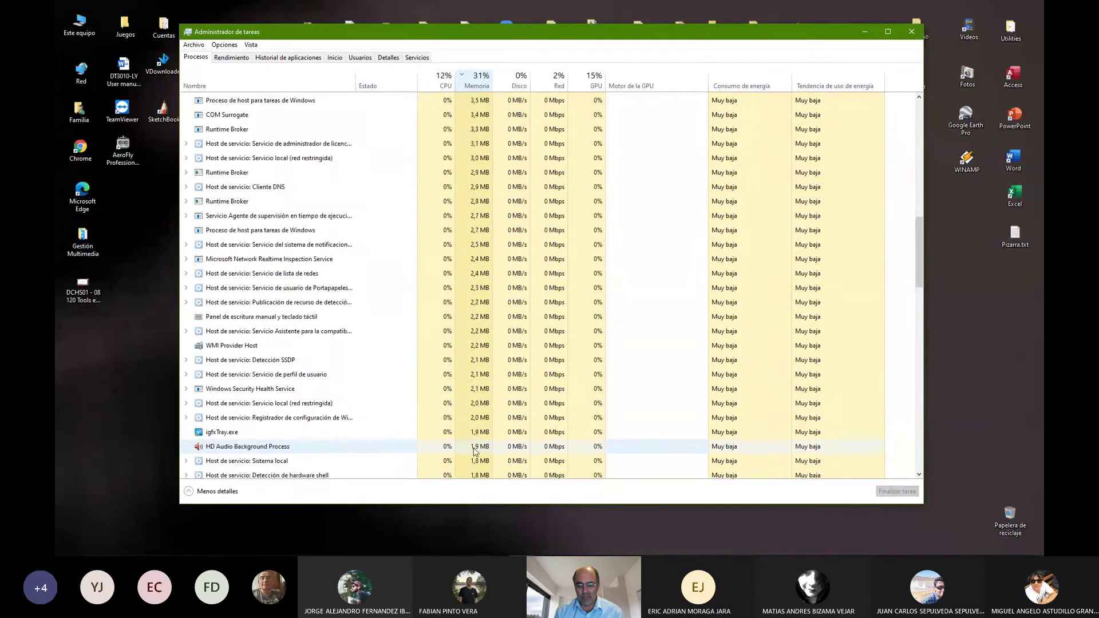
{"action": "scroll", "coordinate": [475, 451], "scroll_direction": "down", "scroll_amount": 15}
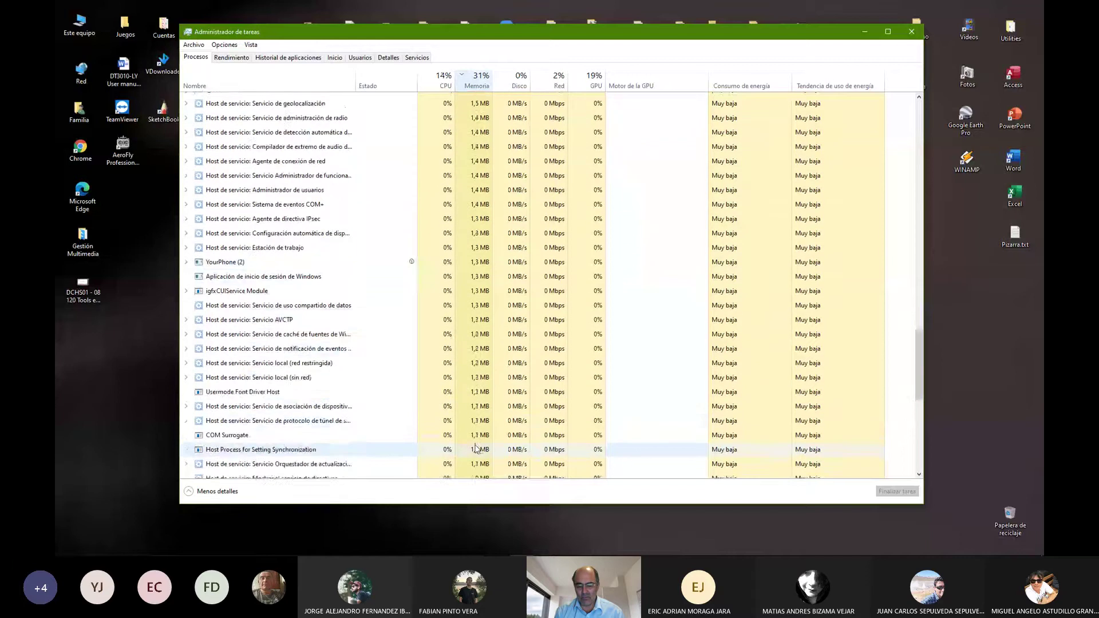
{"action": "scroll", "coordinate": [477, 444], "scroll_direction": "down", "scroll_amount": 4}
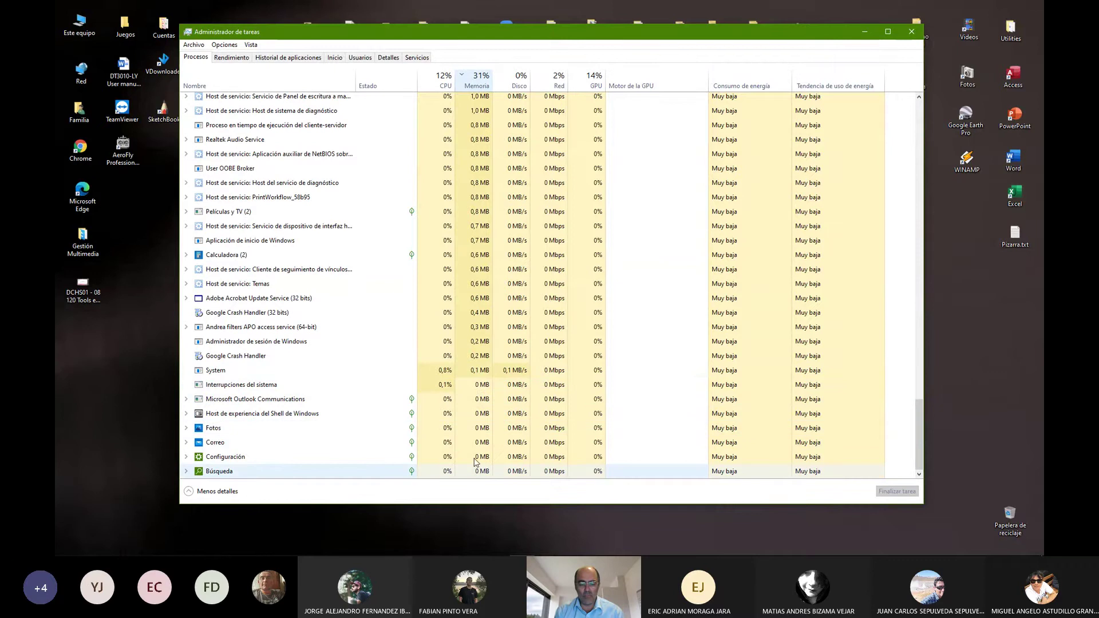
{"action": "scroll", "coordinate": [479, 464], "scroll_direction": "up", "scroll_amount": 7}
{"action": "scroll", "coordinate": [476, 387], "scroll_direction": "up", "scroll_amount": 10}
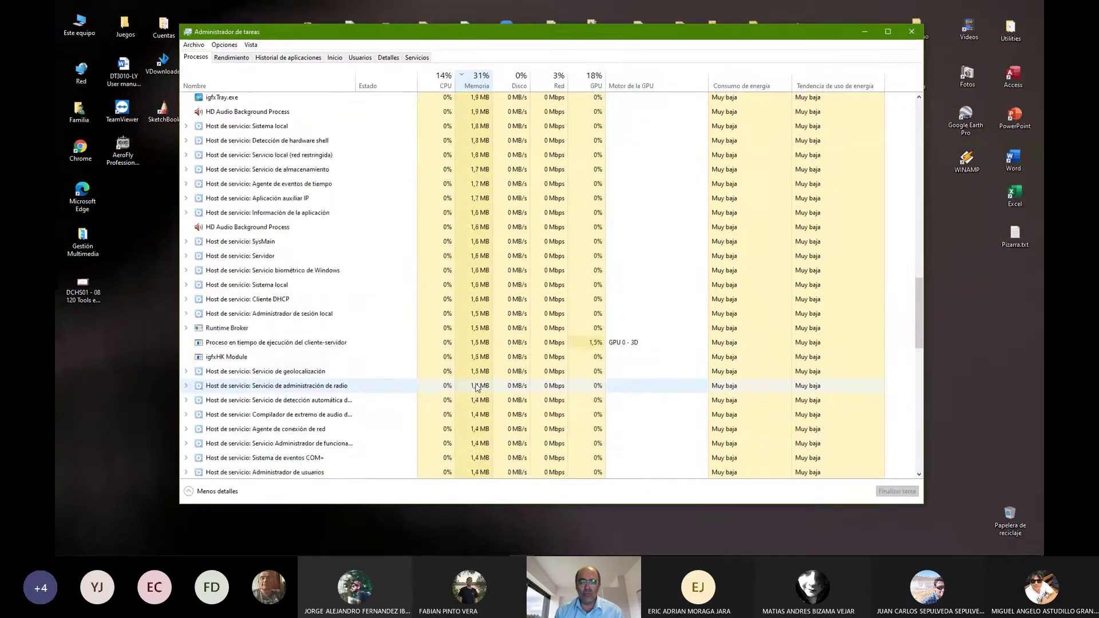
{"action": "scroll", "coordinate": [475, 388], "scroll_direction": "up", "scroll_amount": 10}
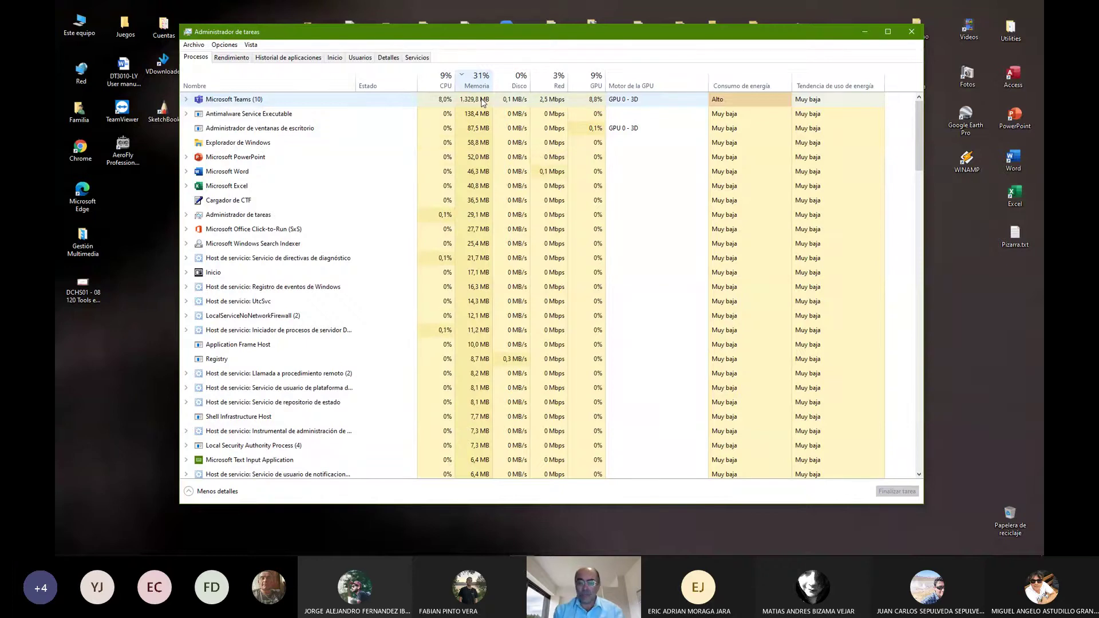
Step: Sort the process list in turn by disk, network and GPU usage, finishing with memory usage
{"action": "left_click", "coordinate": [521, 87]}
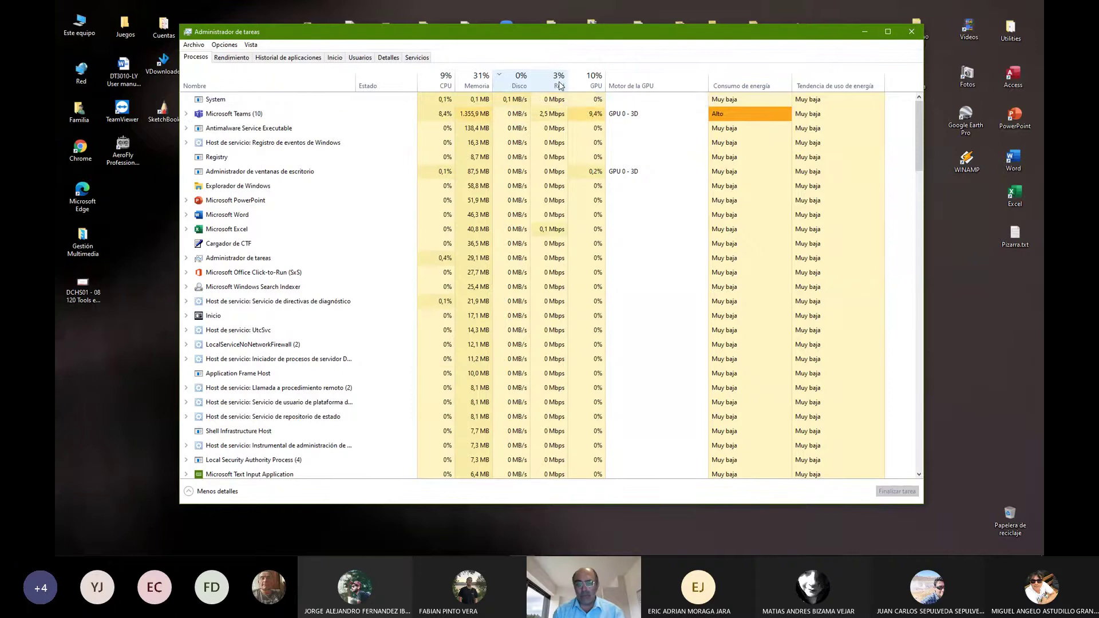
{"action": "left_click", "coordinate": [553, 81]}
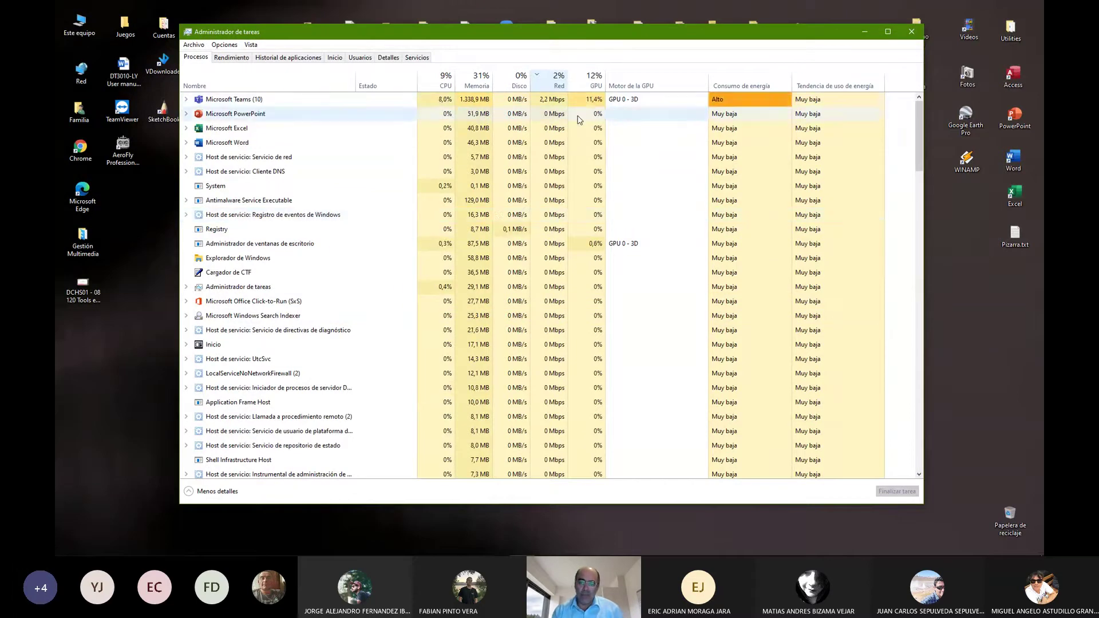
{"action": "left_click", "coordinate": [596, 86]}
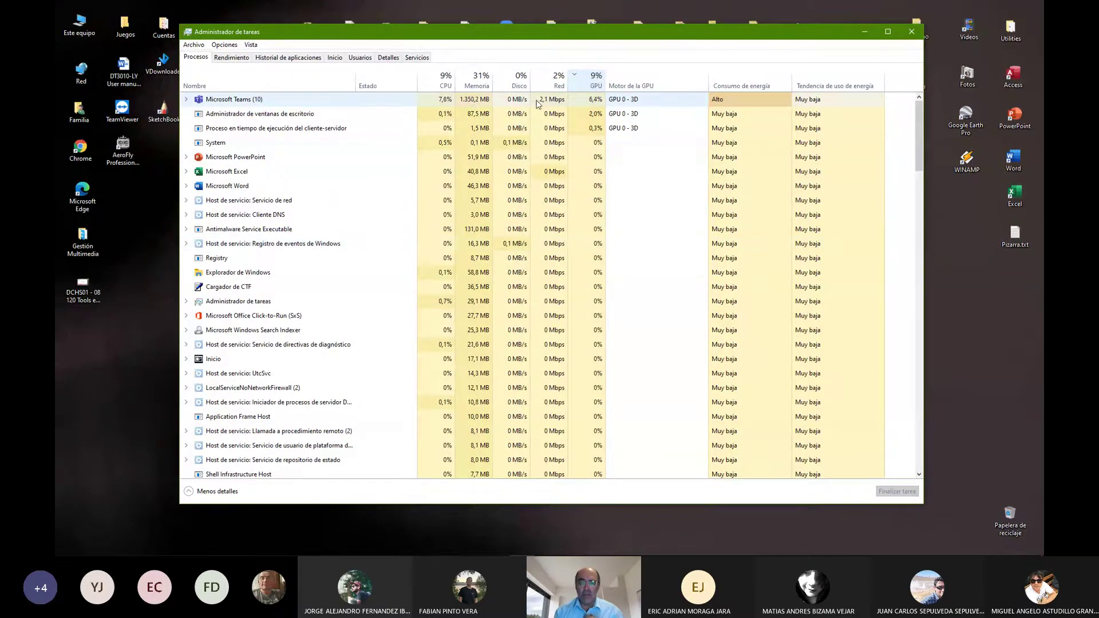
{"action": "left_click", "coordinate": [478, 83]}
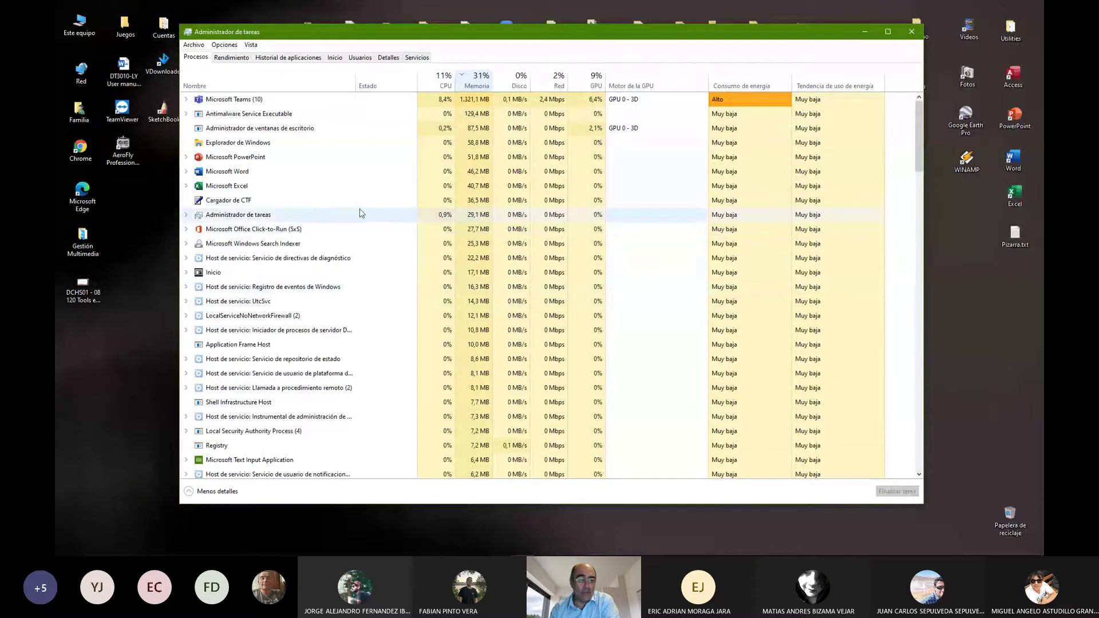
Step: Show the performance graphs and shift the Task Manager window slightly upward on the desktop
{"action": "left_click", "coordinate": [231, 57]}
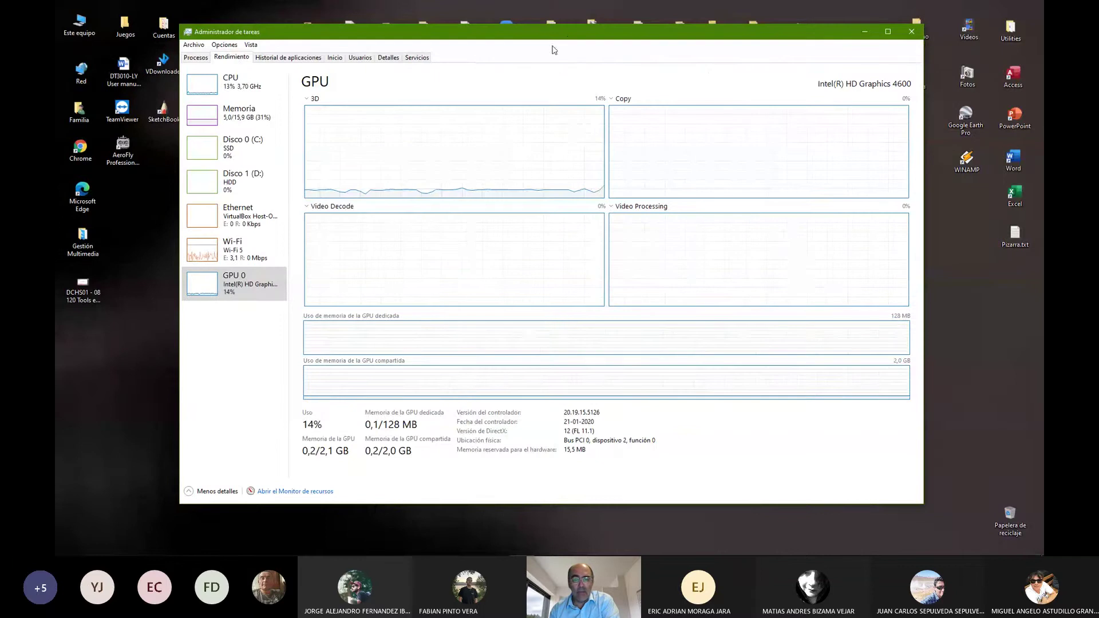
{"action": "left_click_drag", "start_coordinate": [568, 37], "coordinate": [565, 29]}
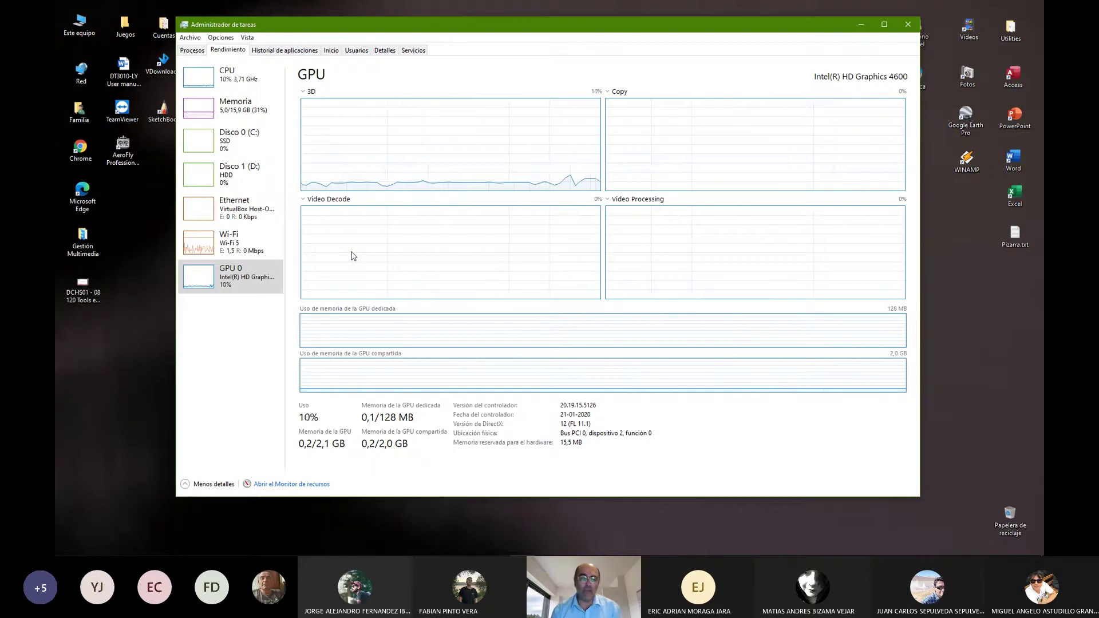
Step: Review the performance graphs for CPU, memory, both disks, Ethernet, Wi-Fi and GPU in order, finishing back on the CPU graph
{"action": "left_click", "coordinate": [249, 81]}
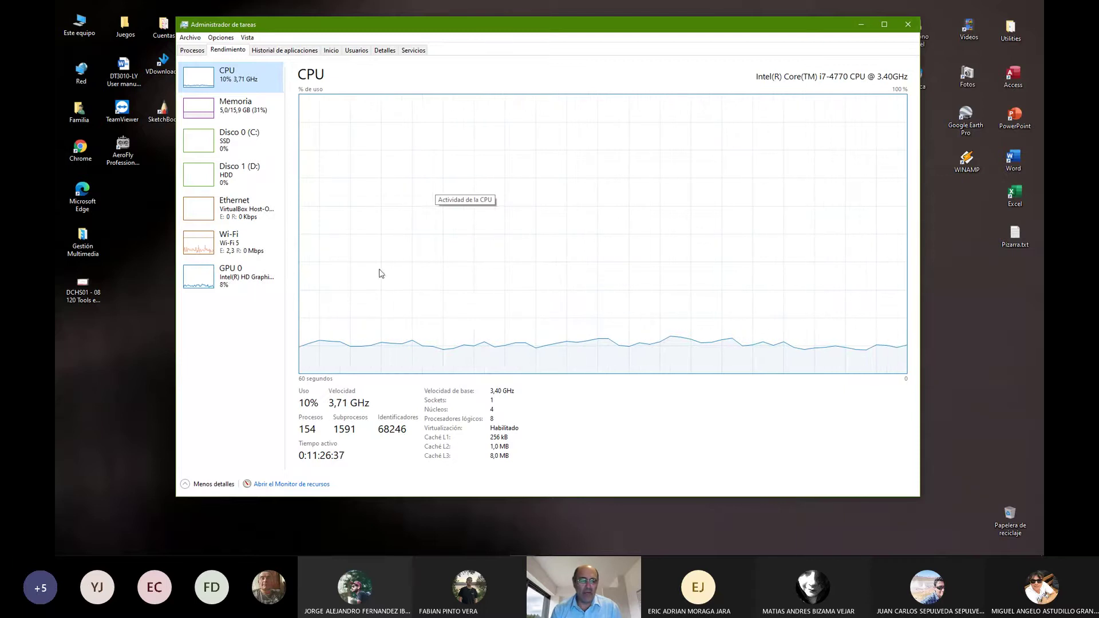
{"action": "left_click", "coordinate": [235, 118]}
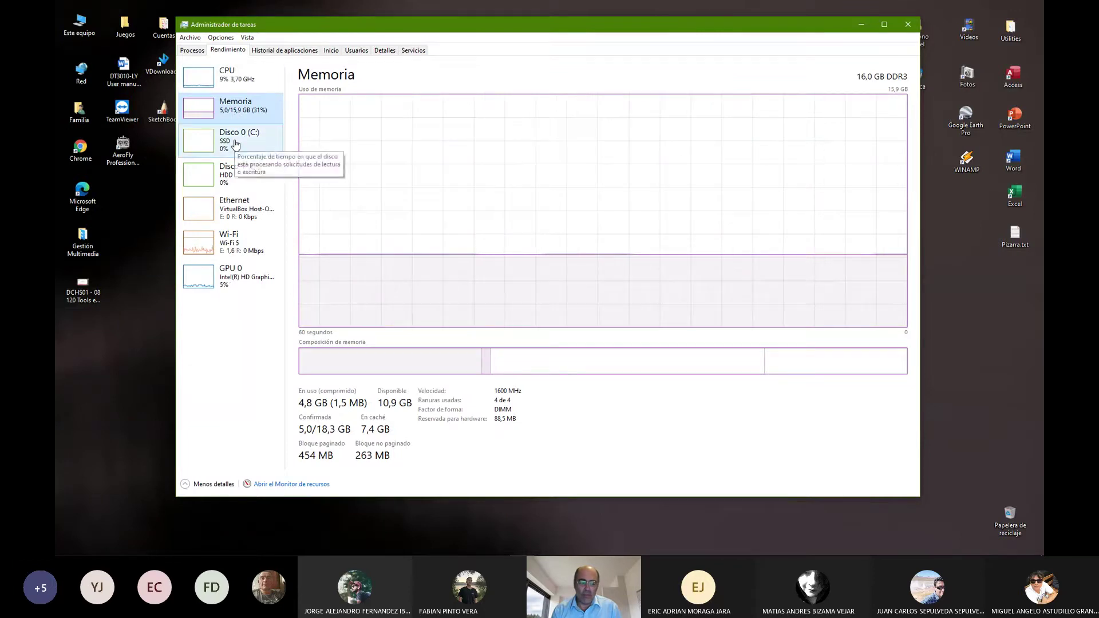
{"action": "left_click", "coordinate": [235, 145]}
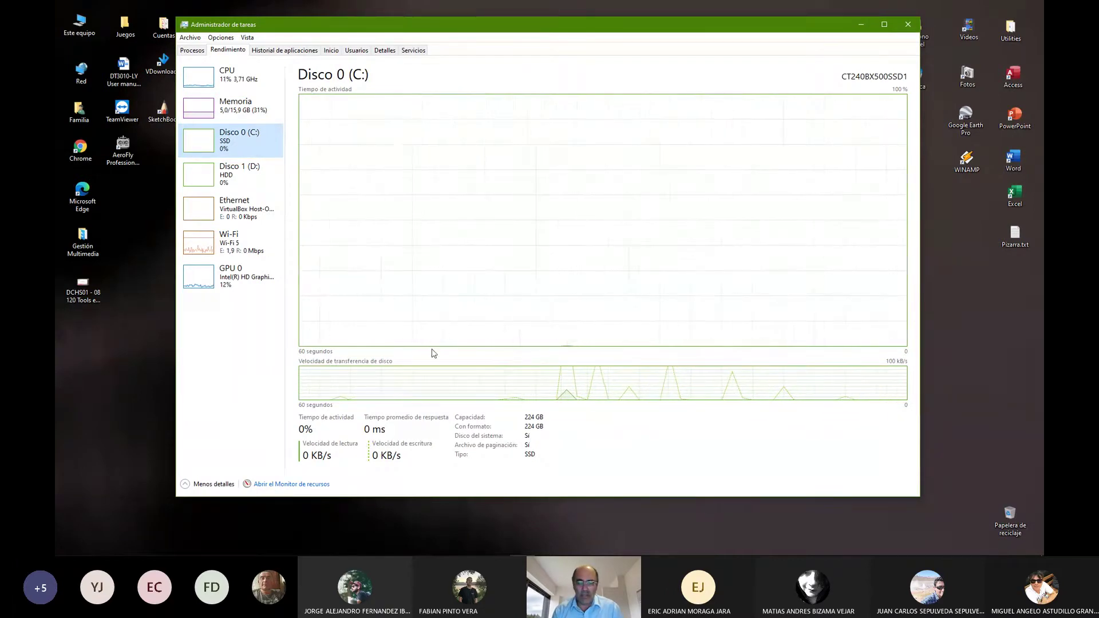
{"action": "left_click", "coordinate": [228, 168]}
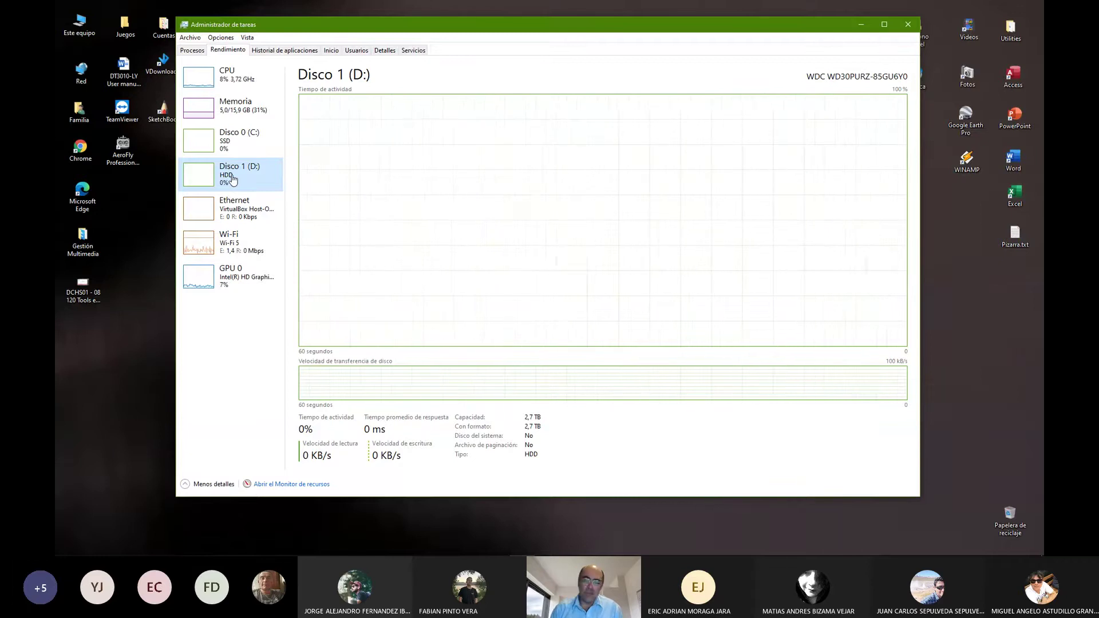
{"action": "left_click", "coordinate": [237, 213]}
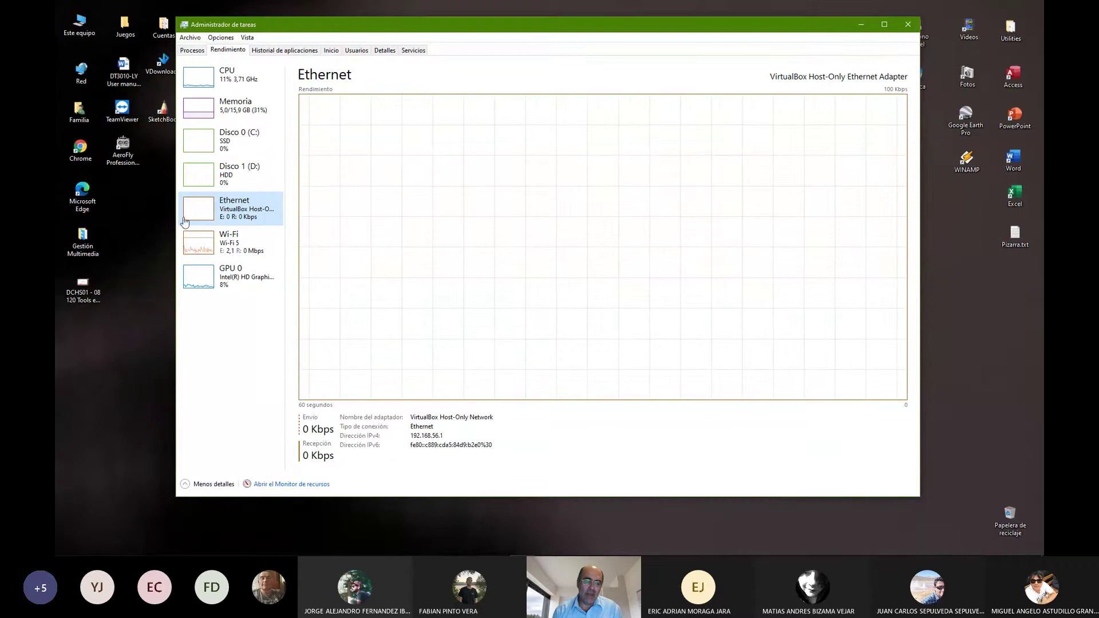
{"action": "left_click", "coordinate": [234, 250]}
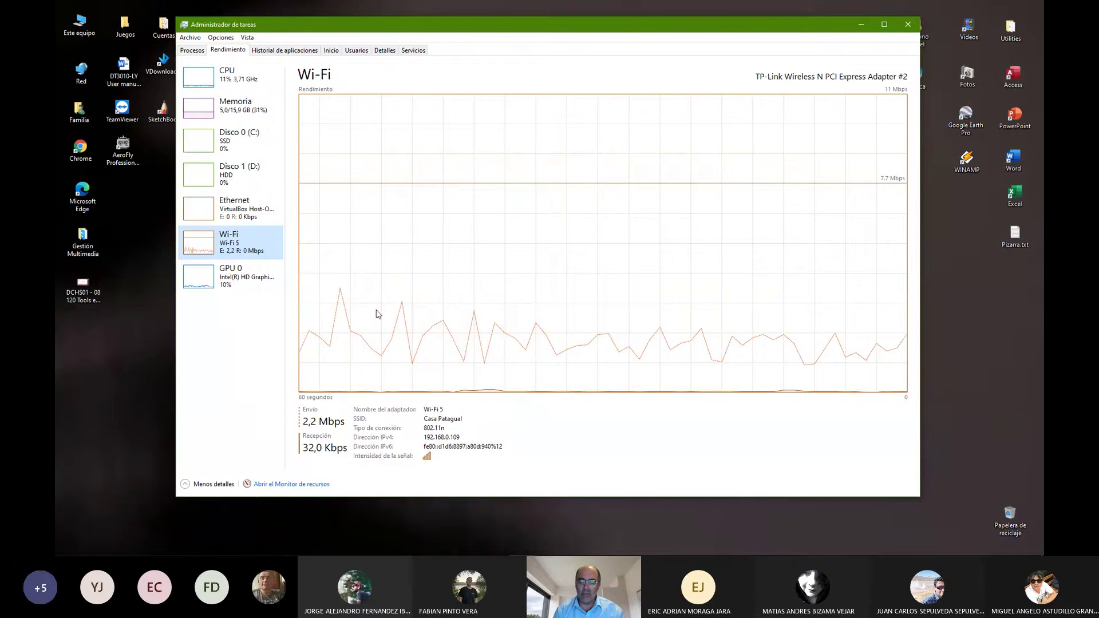
{"action": "left_click", "coordinate": [243, 280]}
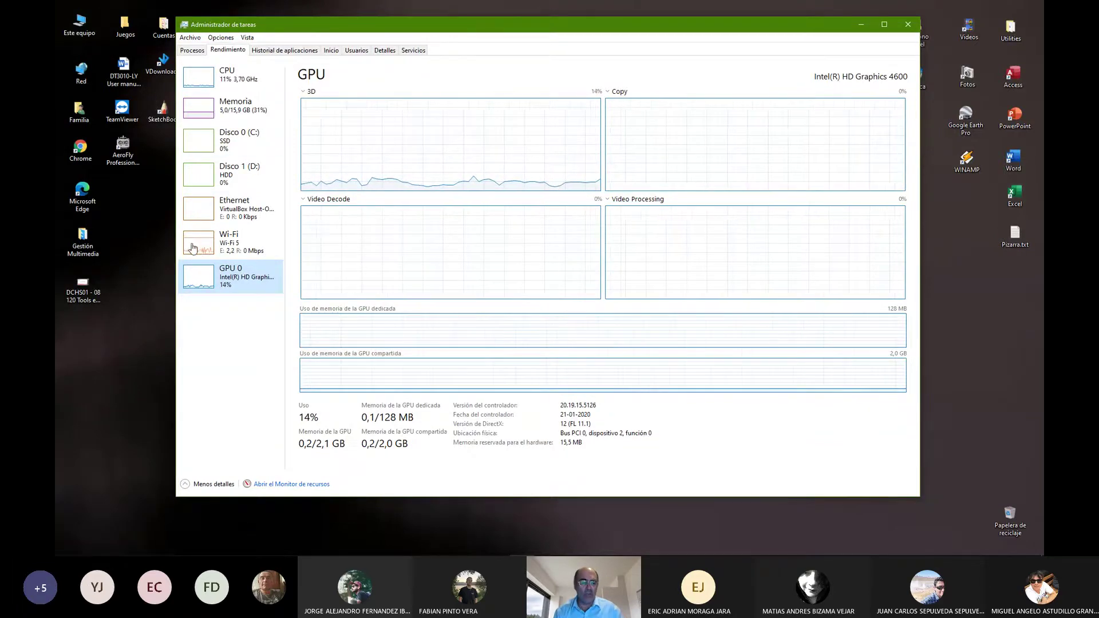
{"action": "left_click", "coordinate": [234, 78]}
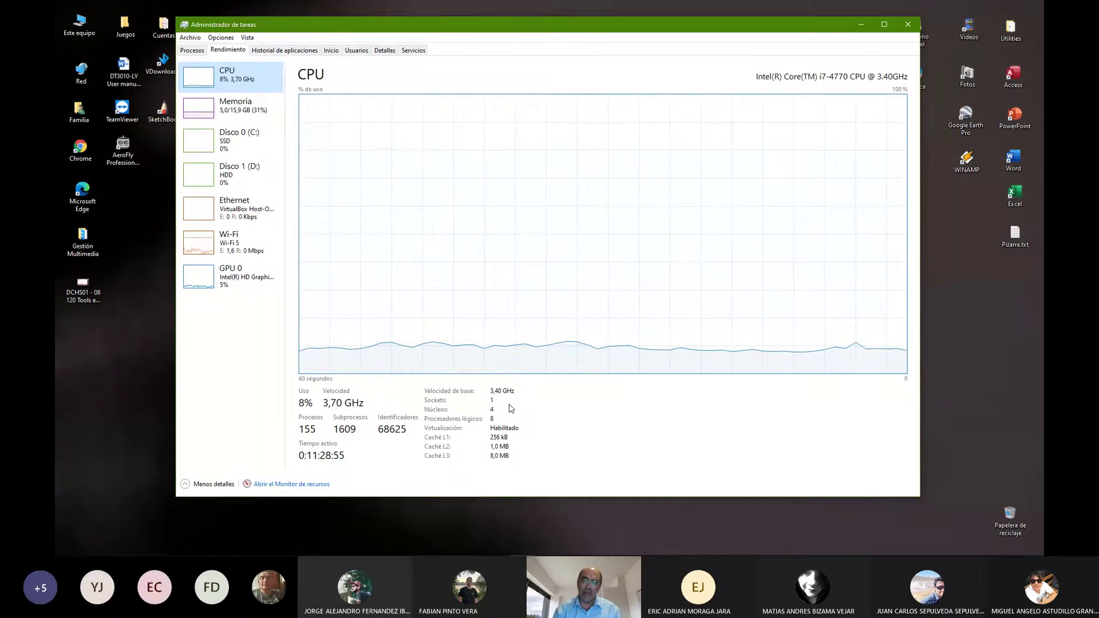
Step: Inspect the individual processors listed in the Device Manager of this computer's Computer Management console, and close the console
{"action": "right_click", "coordinate": [81, 29]}
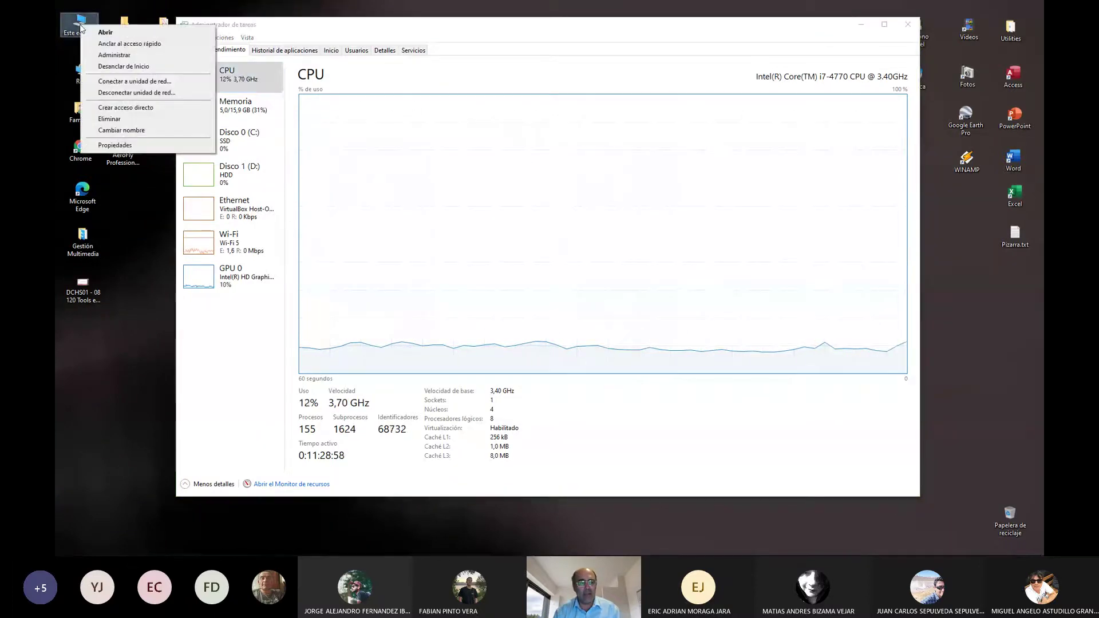
{"action": "left_click", "coordinate": [147, 58]}
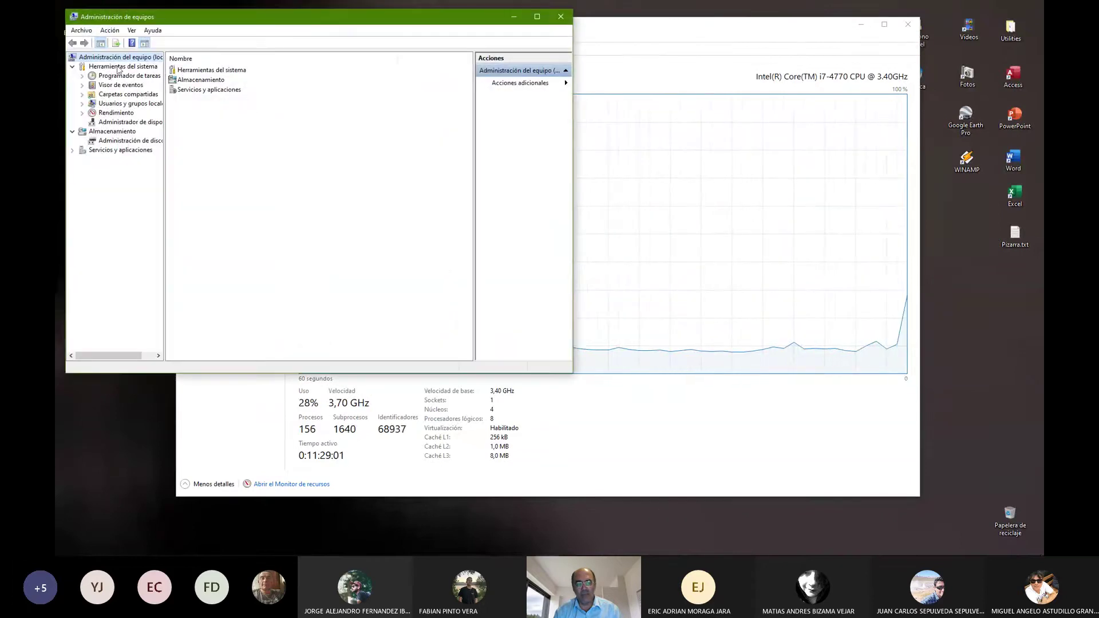
{"action": "left_click_drag", "start_coordinate": [251, 21], "coordinate": [501, 38]}
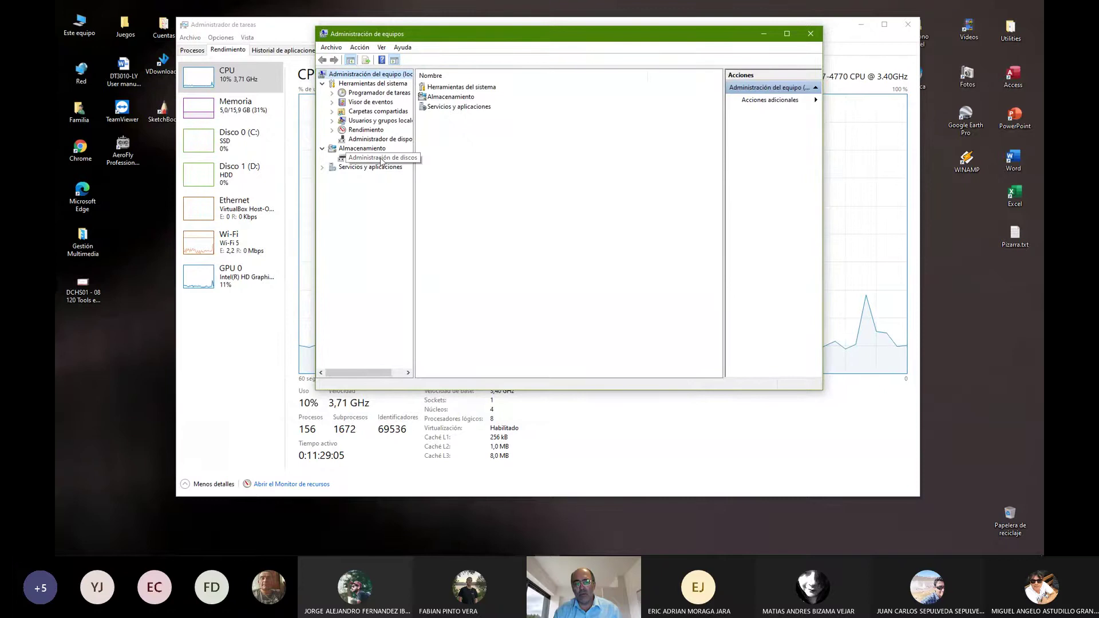
{"action": "left_click", "coordinate": [380, 139]}
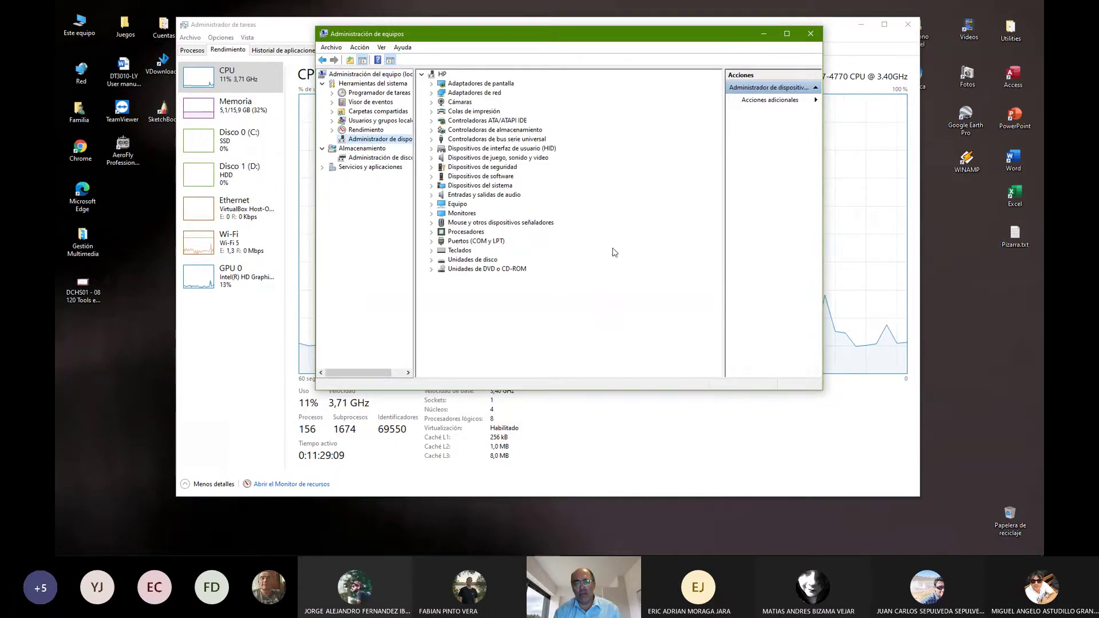
{"action": "left_click", "coordinate": [432, 232]}
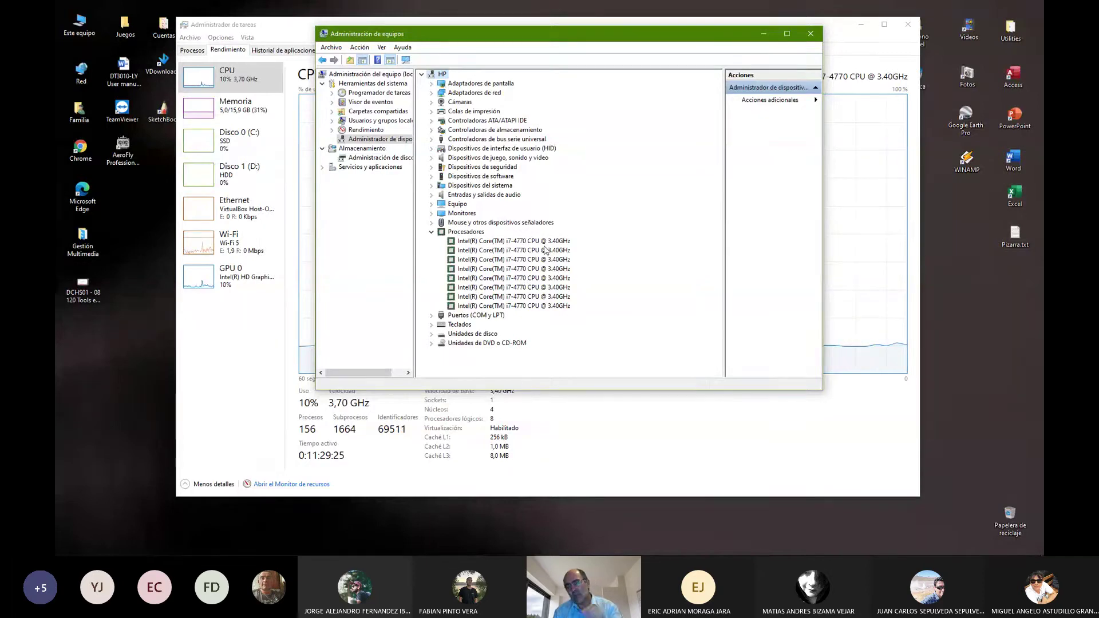
{"action": "left_click", "coordinate": [820, 35]}
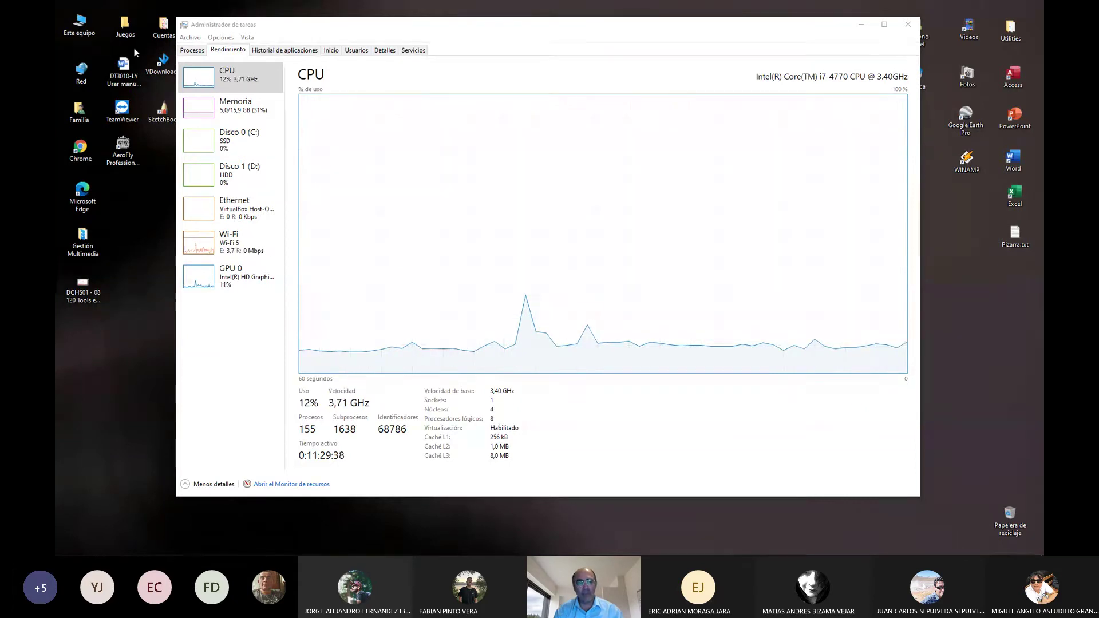
Step: Examine the hardware details under the memory, Disk 0 (C:), Disk 1 (D:), Wi-Fi and GPU graphs
{"action": "left_click", "coordinate": [246, 109]}
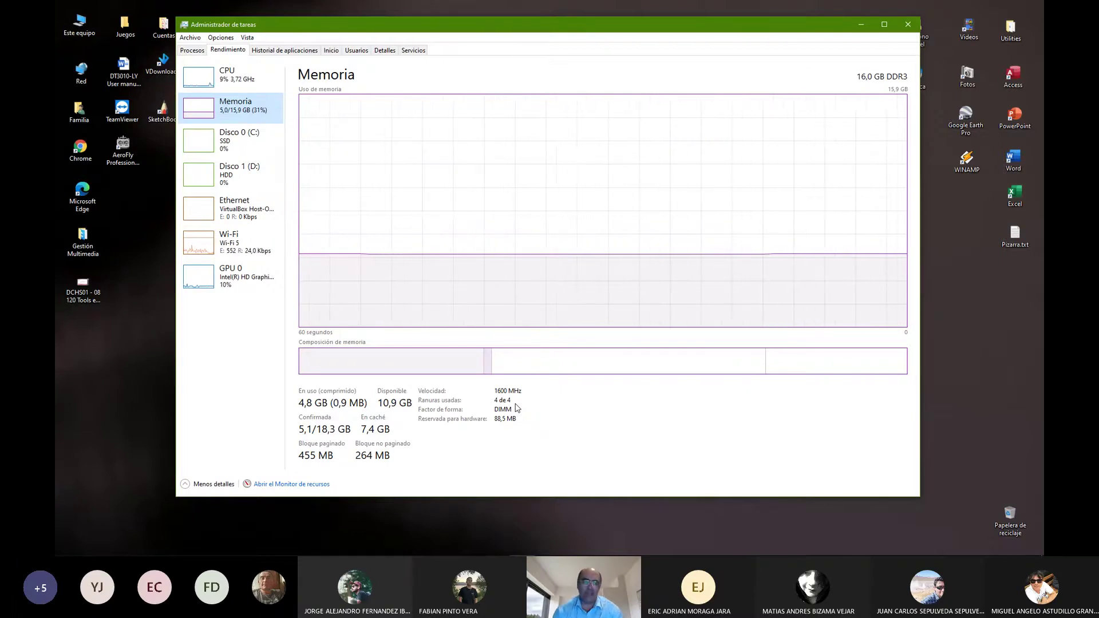
{"action": "left_click", "coordinate": [192, 154]}
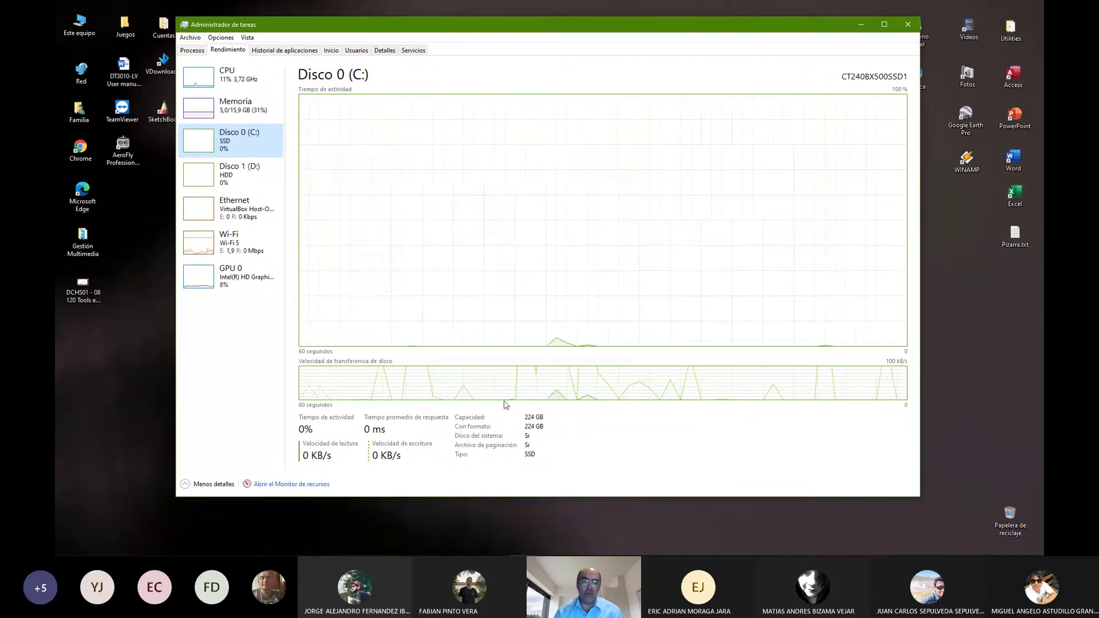
{"action": "key", "text": "Down"}
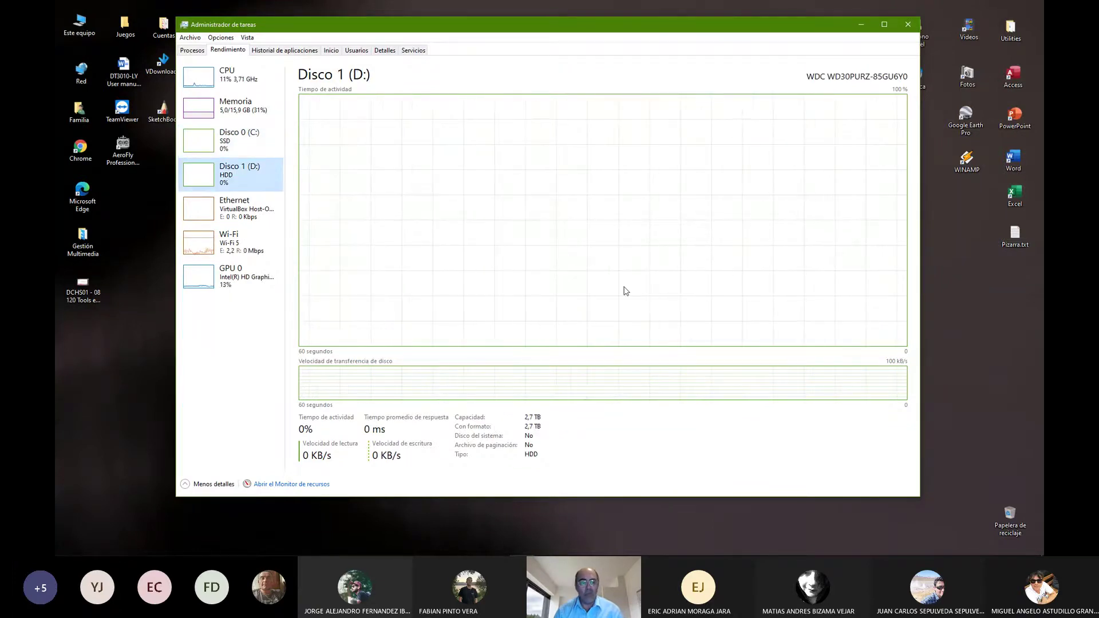
{"action": "mouse_move", "coordinate": [760, 348]}
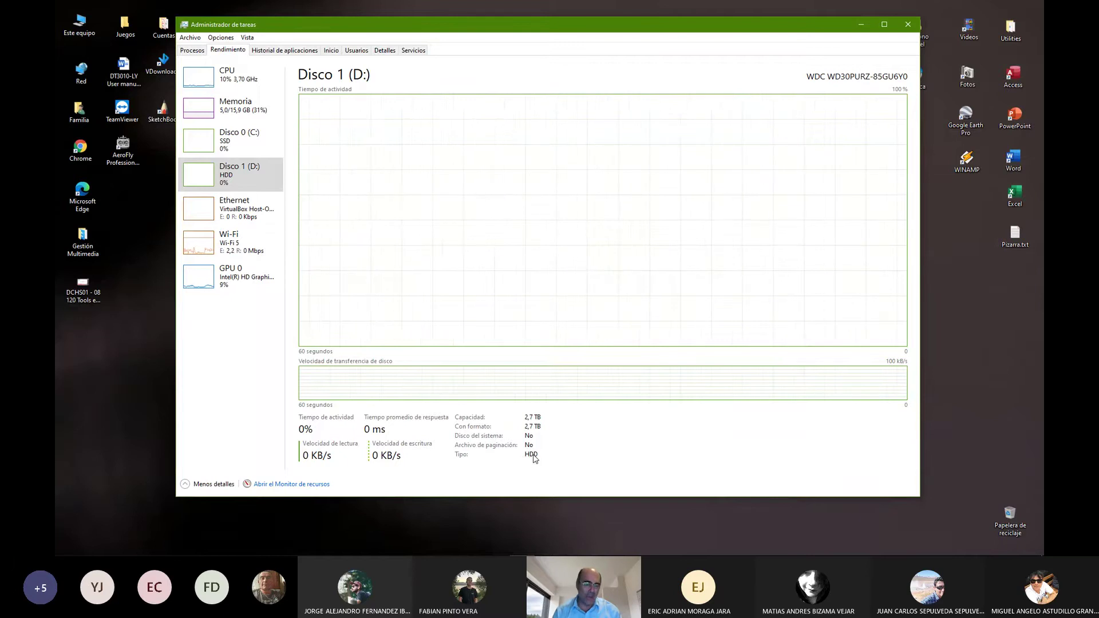
{"action": "left_click", "coordinate": [232, 246]}
{"action": "left_click", "coordinate": [231, 292]}
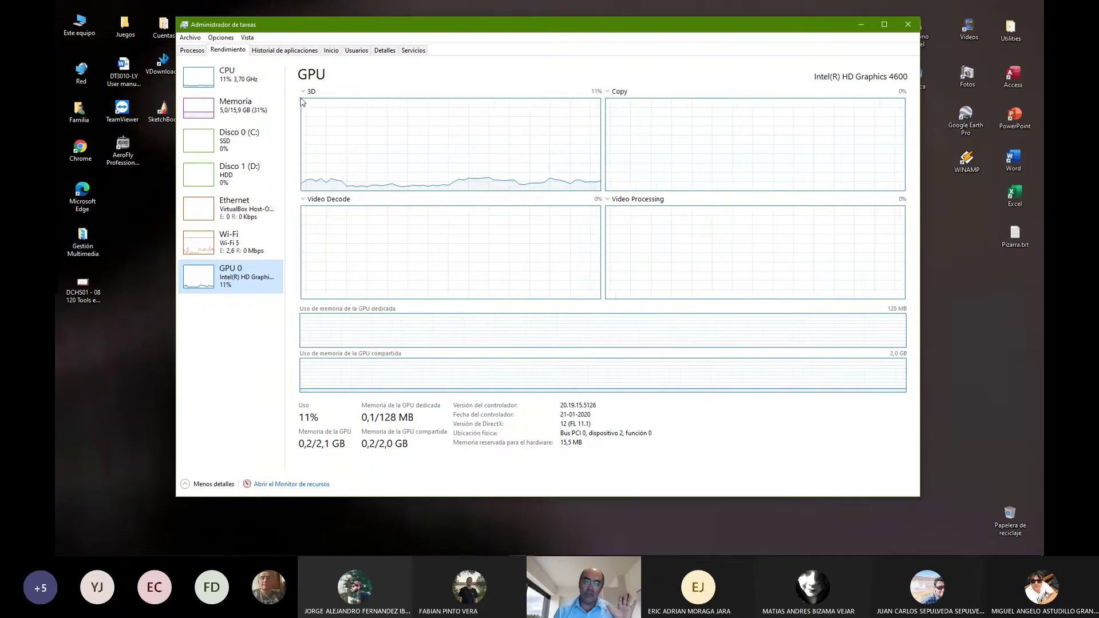
Step: Delete the usage history of the applications, and shift the Task Manager window slightly downward on the desktop
{"action": "left_click", "coordinate": [284, 49]}
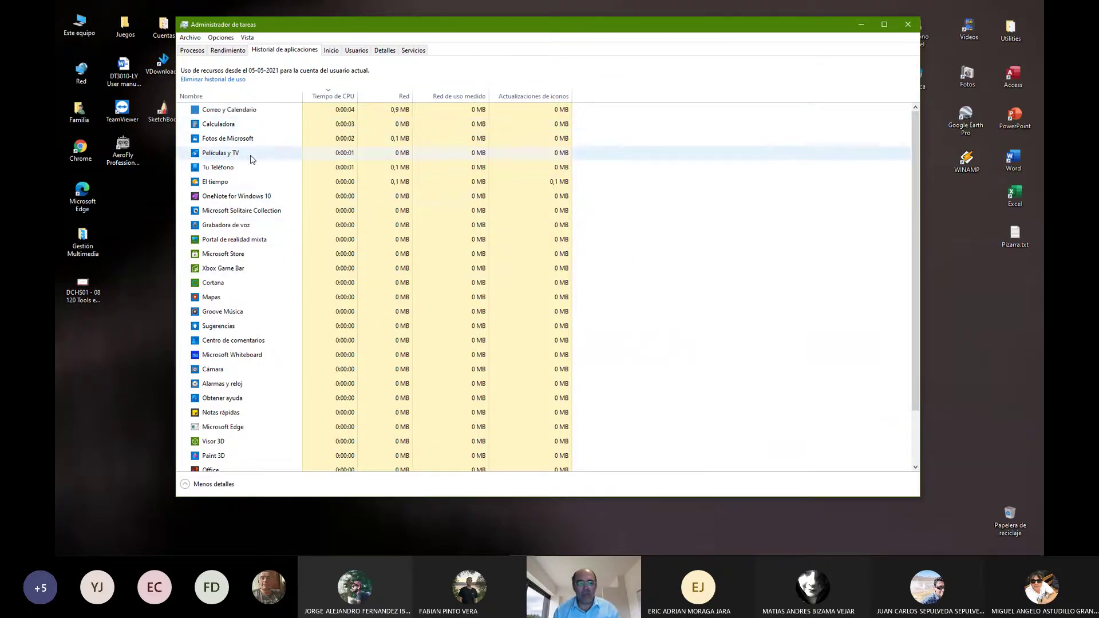
{"action": "left_click", "coordinate": [218, 79]}
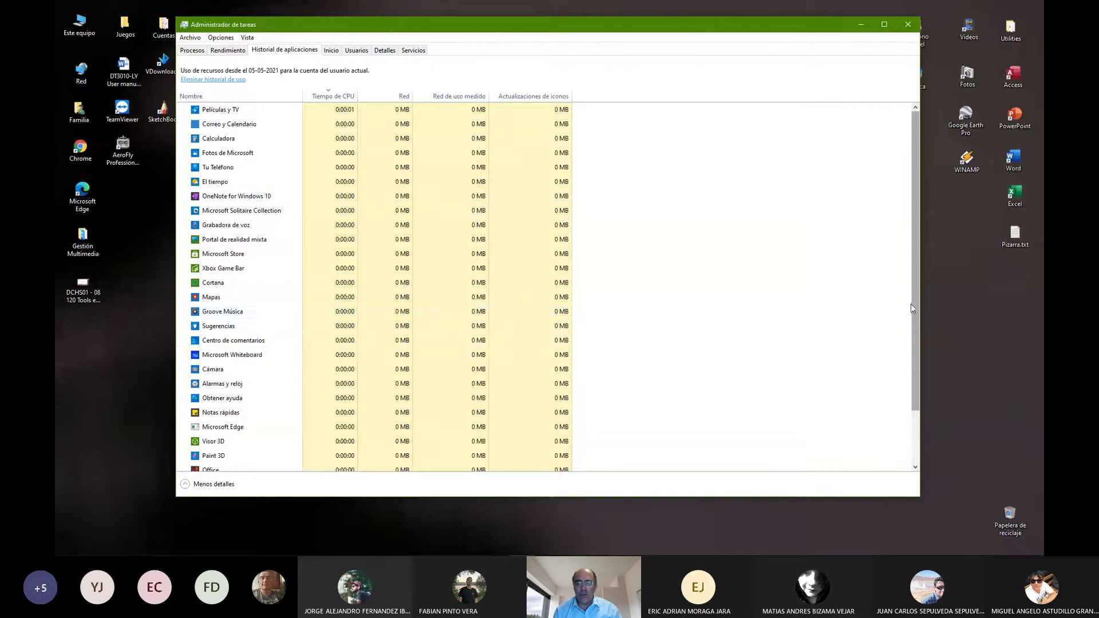
{"action": "left_click_drag", "start_coordinate": [916, 296], "coordinate": [893, 260]}
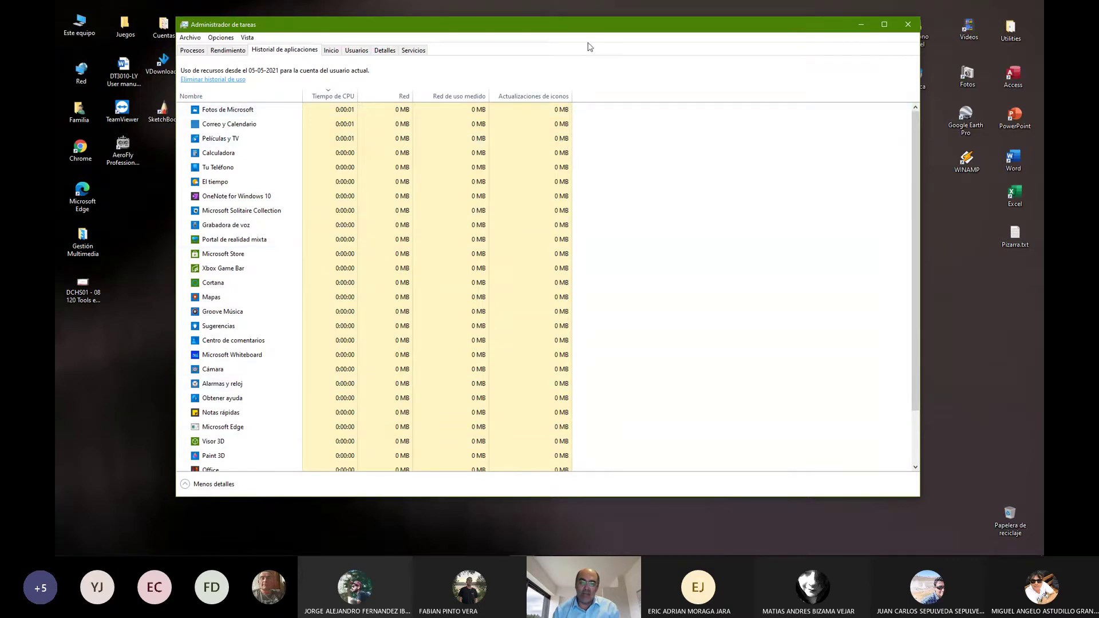
{"action": "left_click_drag", "start_coordinate": [610, 28], "coordinate": [609, 41]}
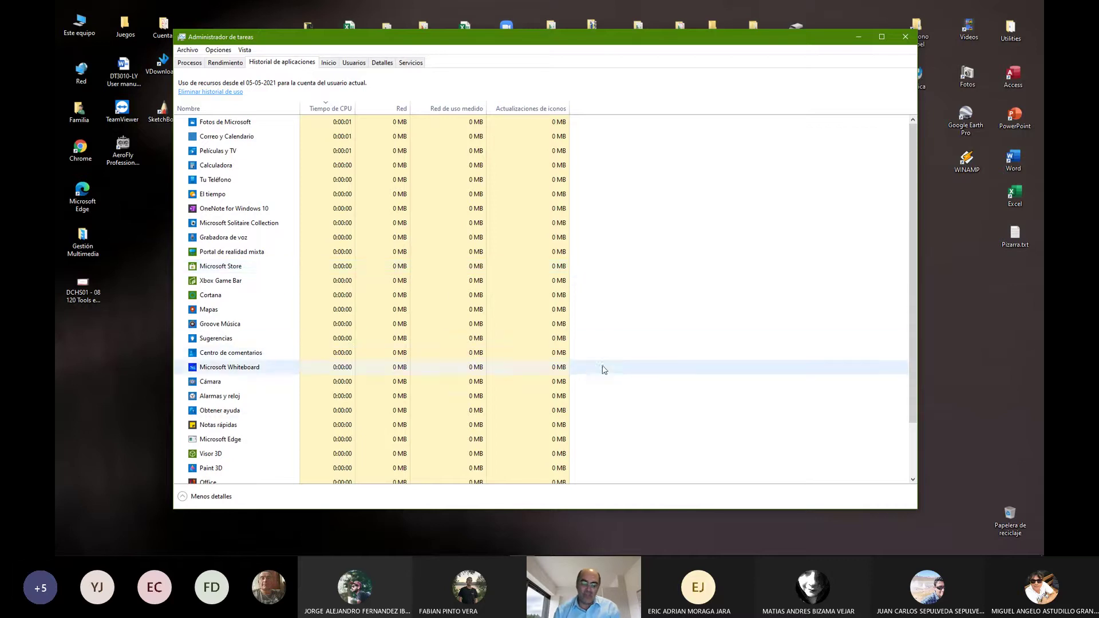
{"action": "left_click", "coordinate": [765, 381]}
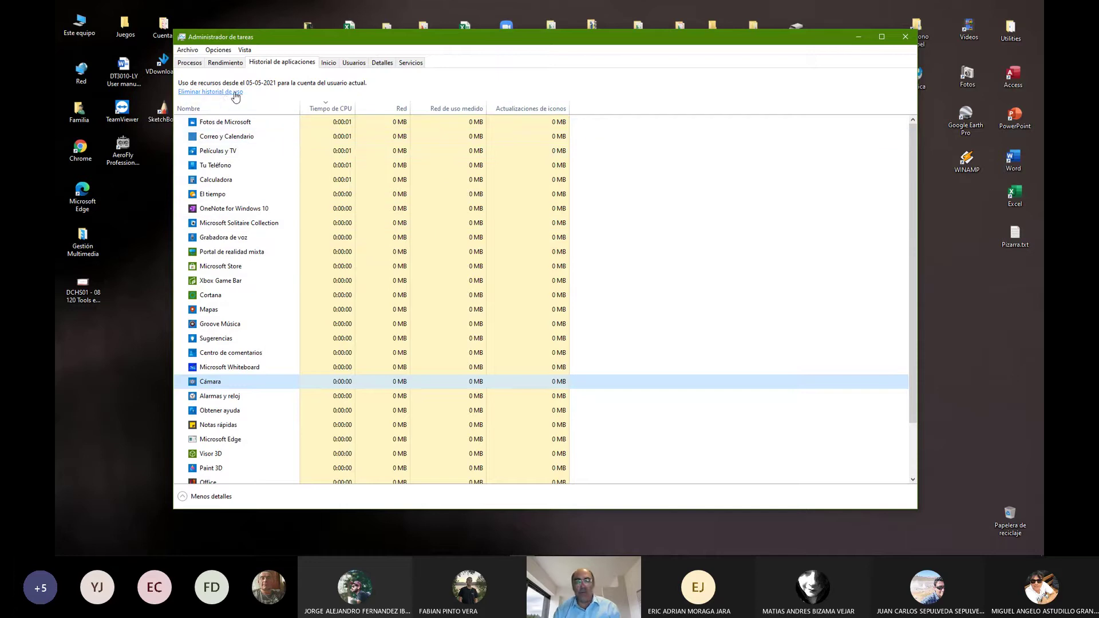
Step: Enable Cortana in the list of startup applications and disable it again
{"action": "left_click", "coordinate": [329, 63]}
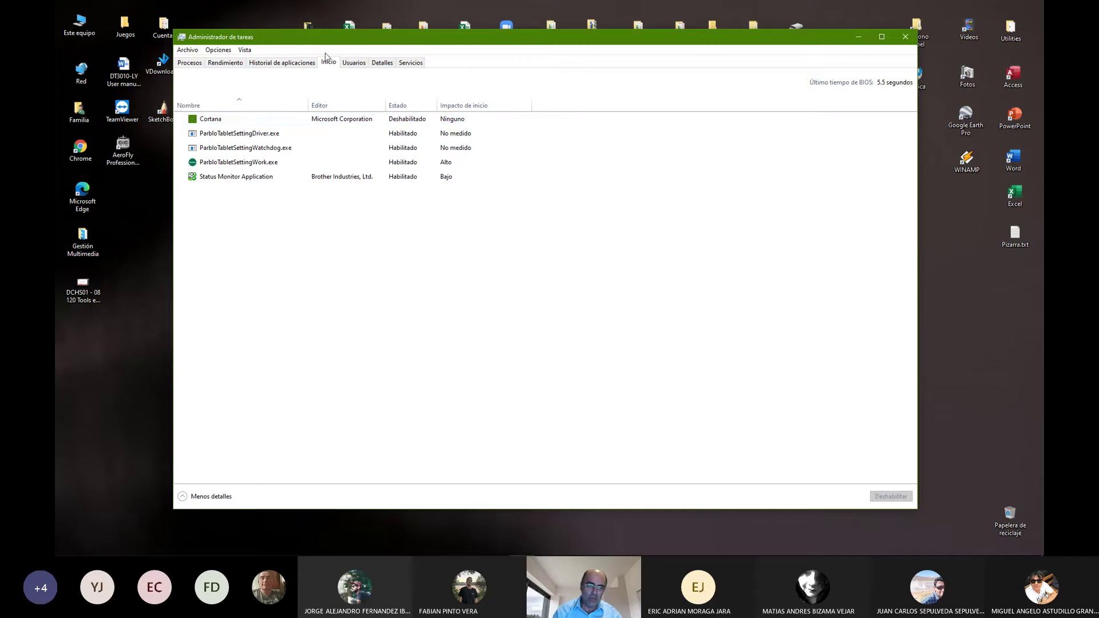
{"action": "right_click", "coordinate": [402, 123]}
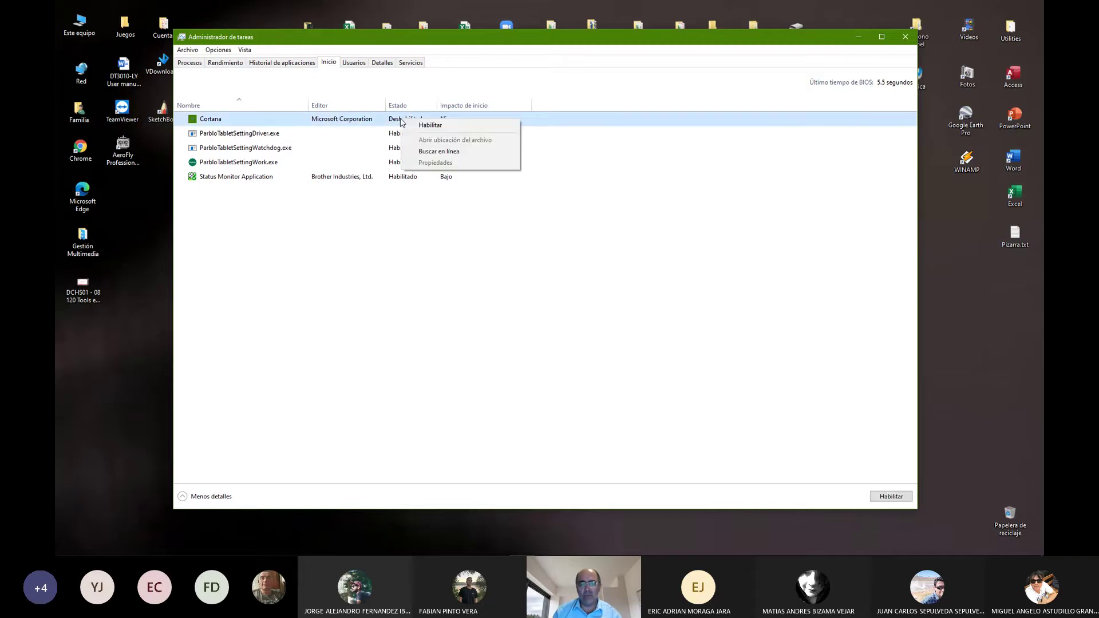
{"action": "left_click", "coordinate": [427, 125]}
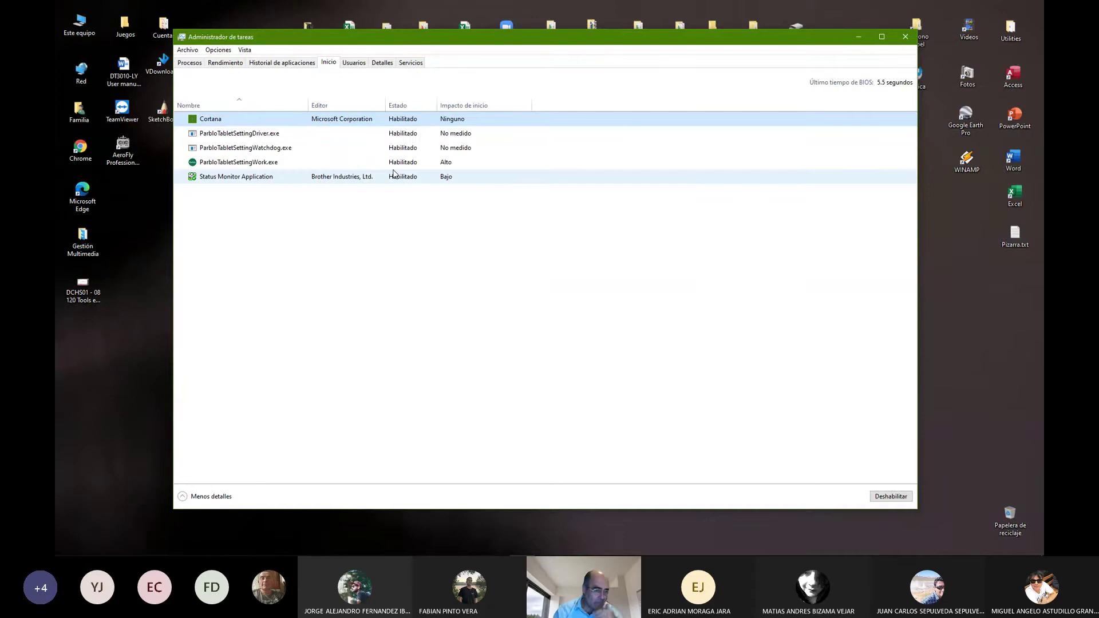
{"action": "right_click", "coordinate": [410, 123]}
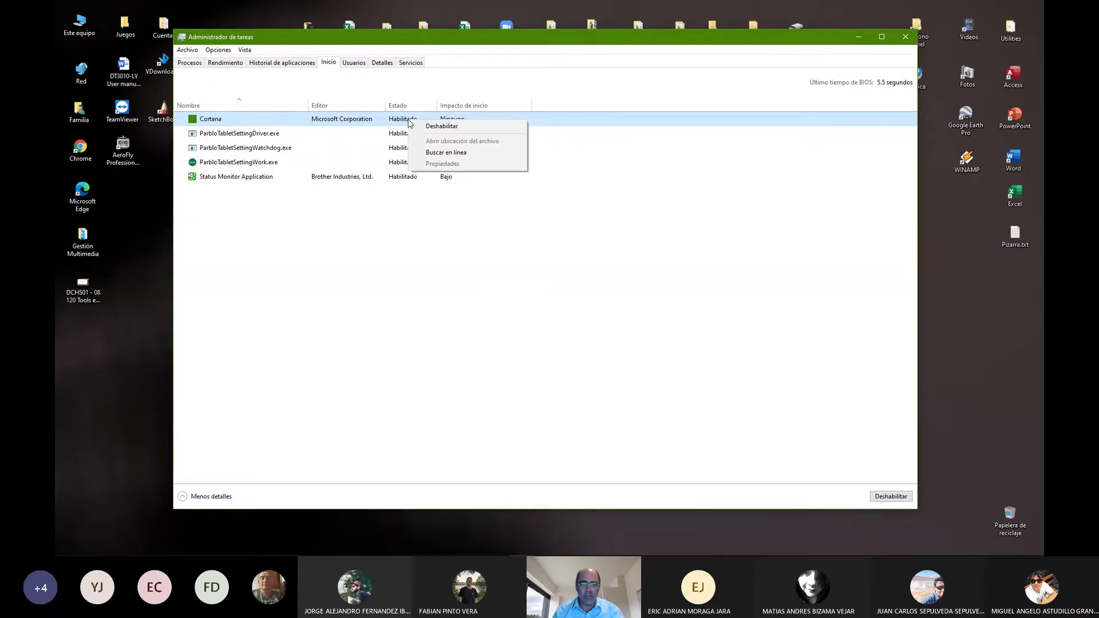
{"action": "left_click", "coordinate": [441, 126]}
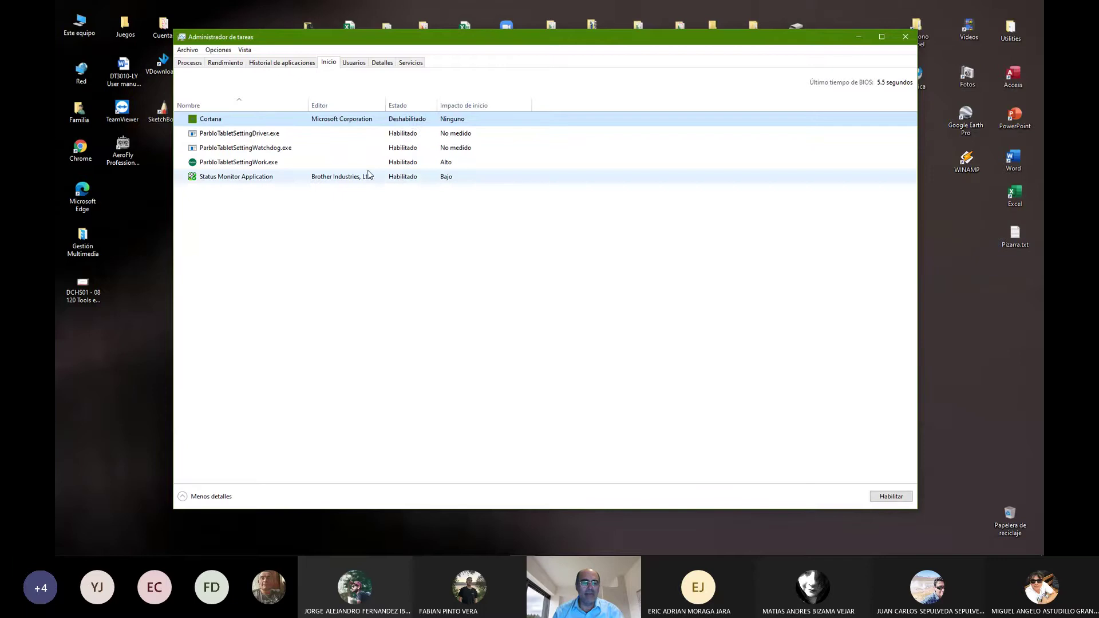
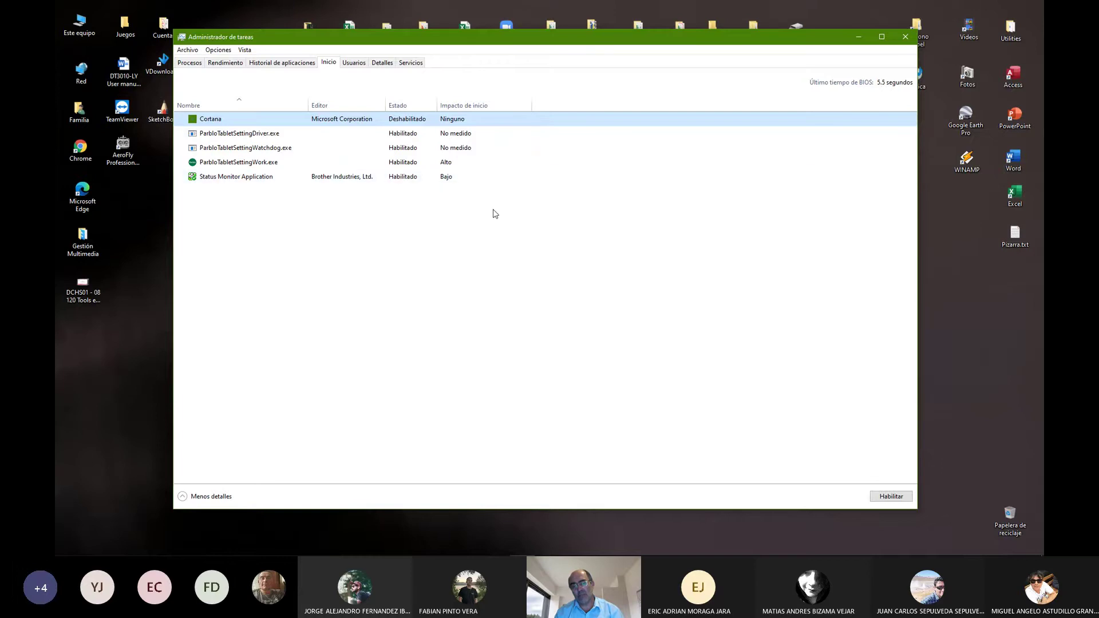
Step: Show resource usage by user, and expand the PC user's entry to examine the processes running under that account
{"action": "left_click", "coordinate": [352, 63]}
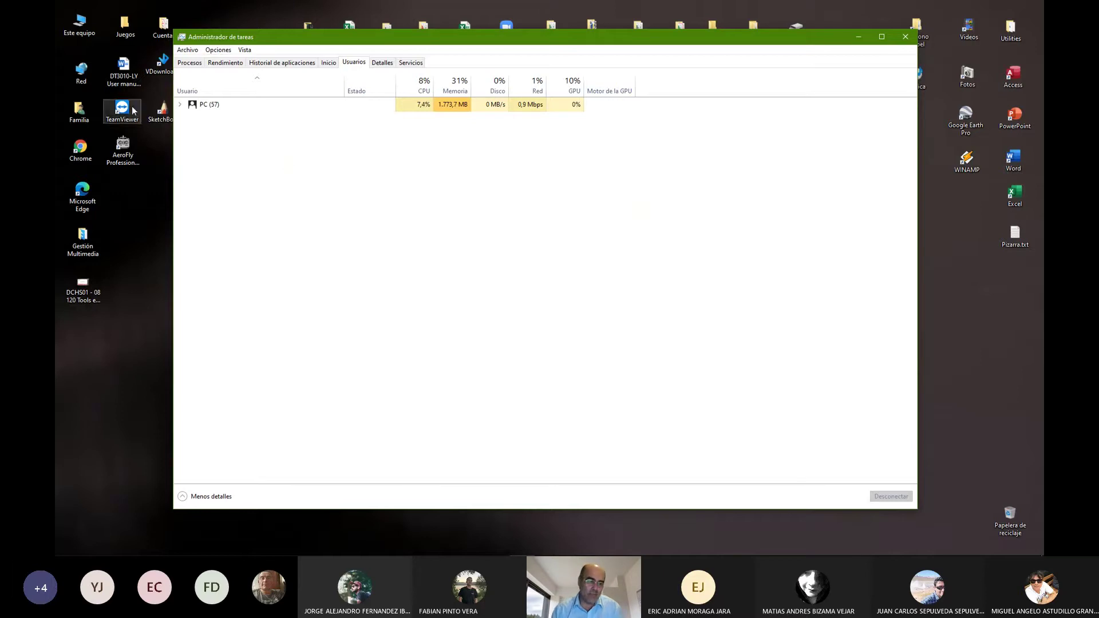
{"action": "left_click", "coordinate": [179, 106]}
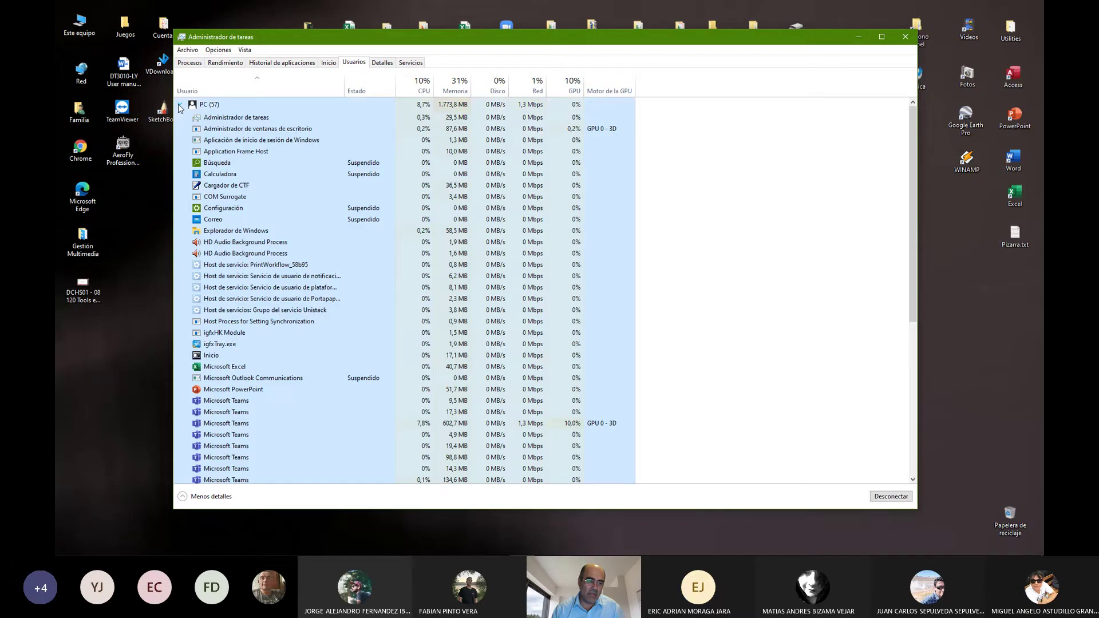
{"action": "left_click", "coordinate": [226, 117]}
{"action": "scroll", "coordinate": [259, 213], "scroll_direction": "down", "scroll_amount": 8}
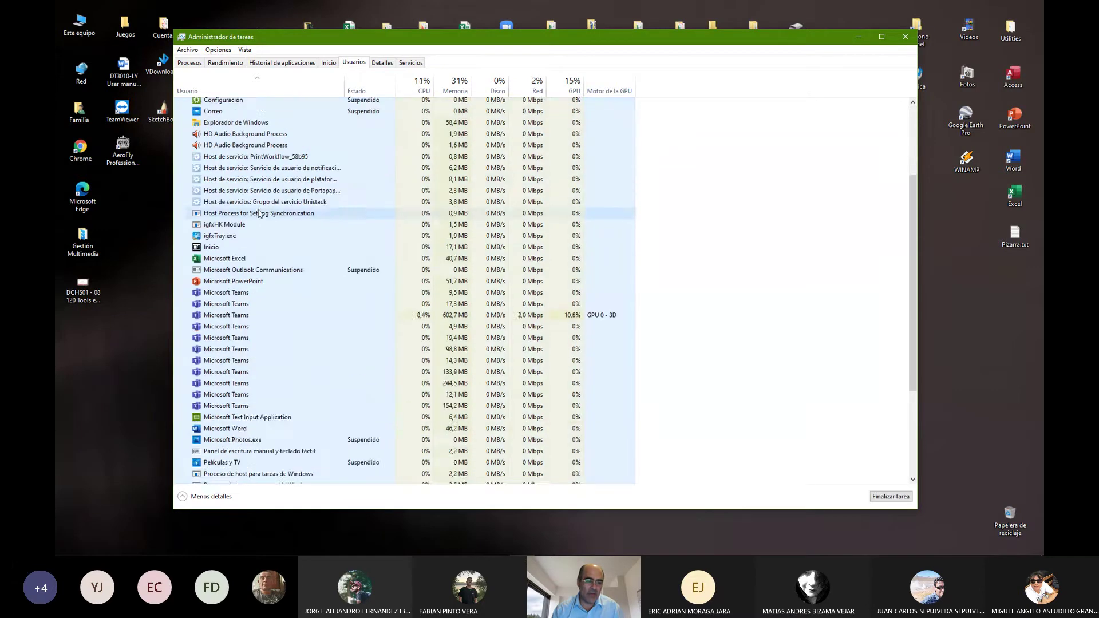
{"action": "scroll", "coordinate": [259, 213], "scroll_direction": "up", "scroll_amount": 2}
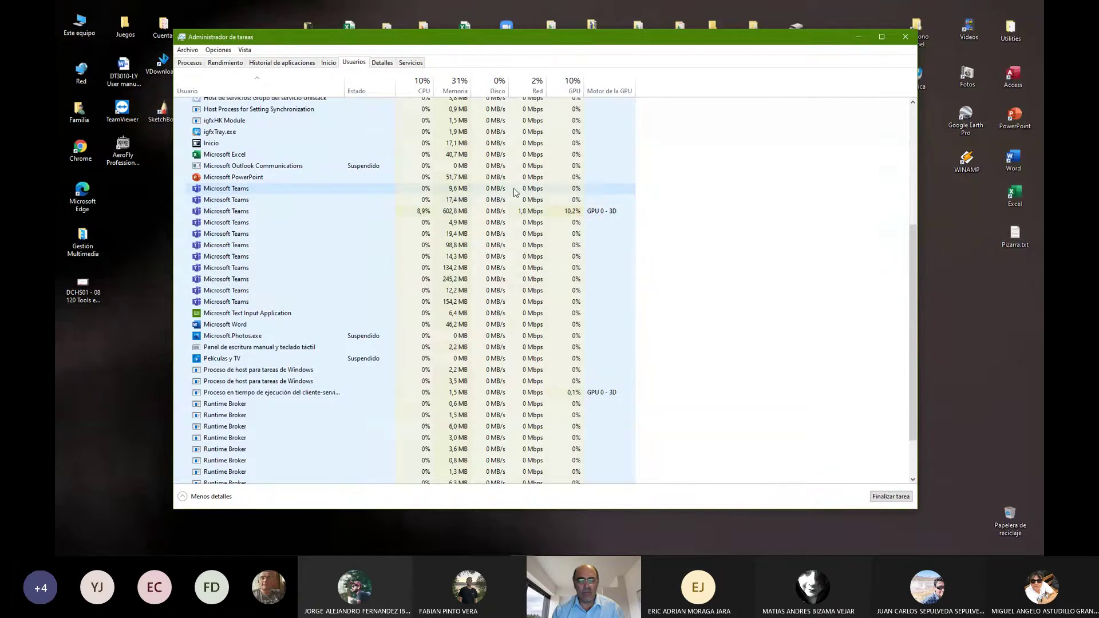
{"action": "scroll", "coordinate": [231, 190], "scroll_direction": "down", "scroll_amount": 3}
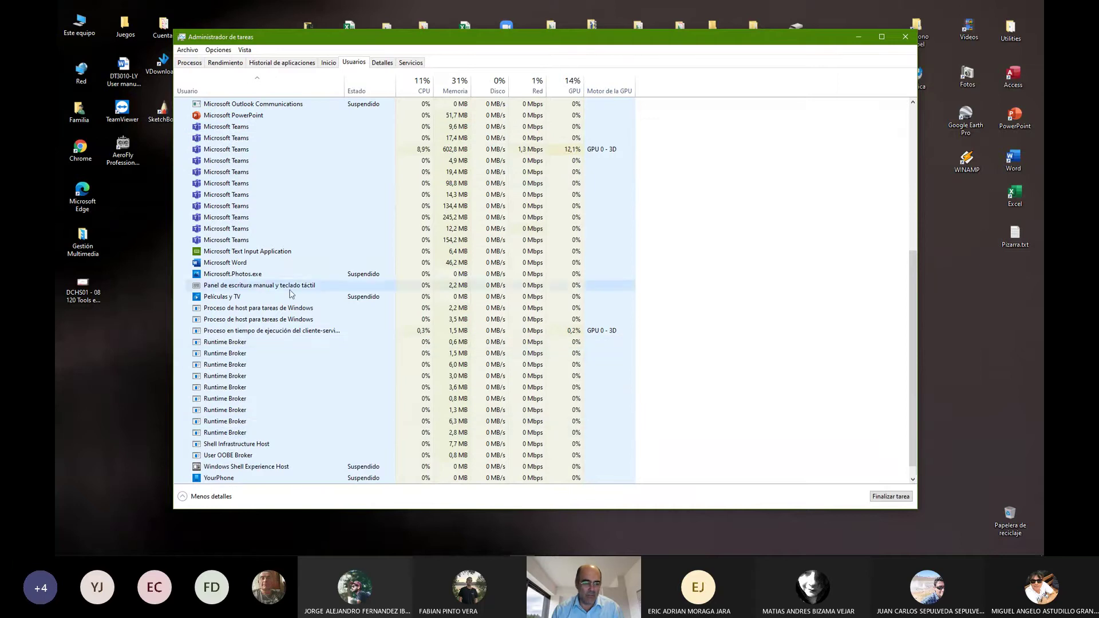
Step: Return to the beginning of the PC user's process list and collapse that user's entry
{"action": "scroll", "coordinate": [287, 281], "scroll_direction": "up", "scroll_amount": 2}
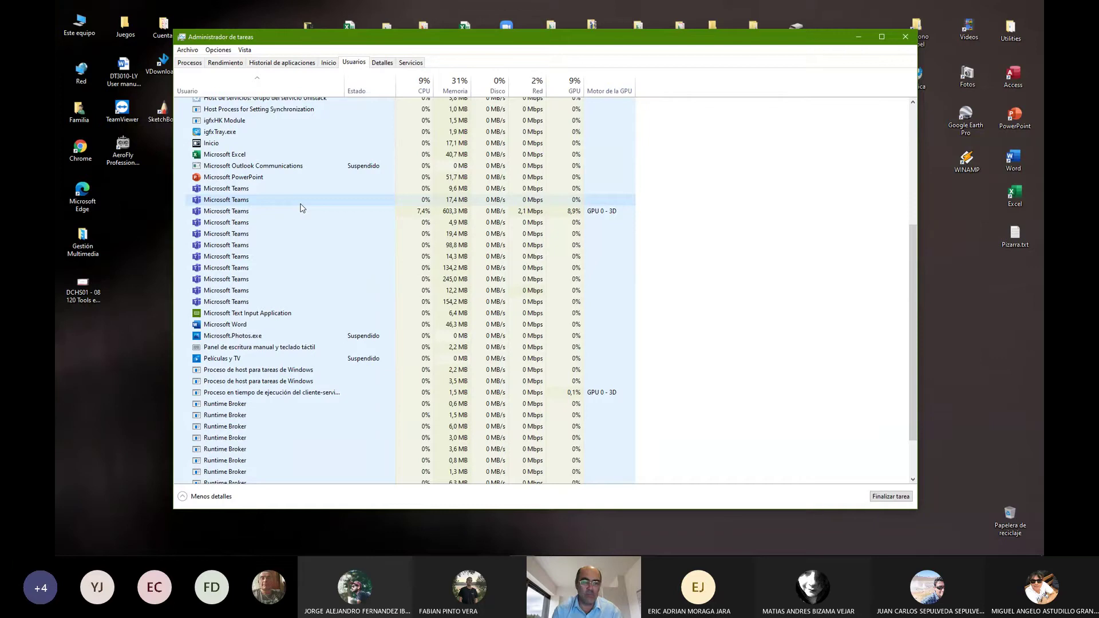
{"action": "scroll", "coordinate": [302, 208], "scroll_direction": "up", "scroll_amount": 6}
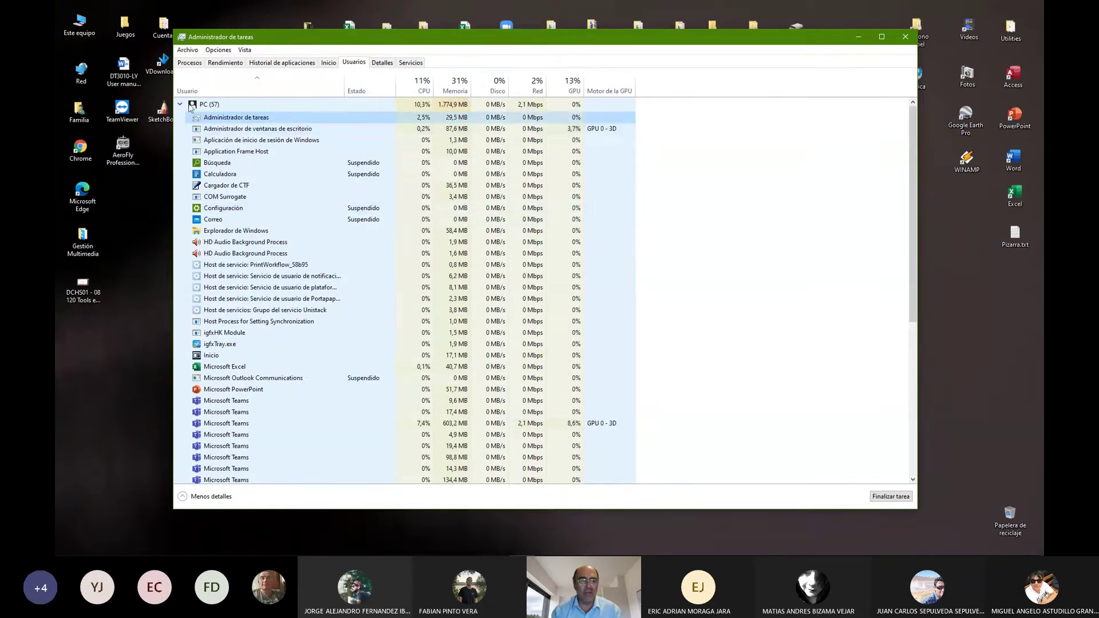
{"action": "left_click", "coordinate": [179, 105]}
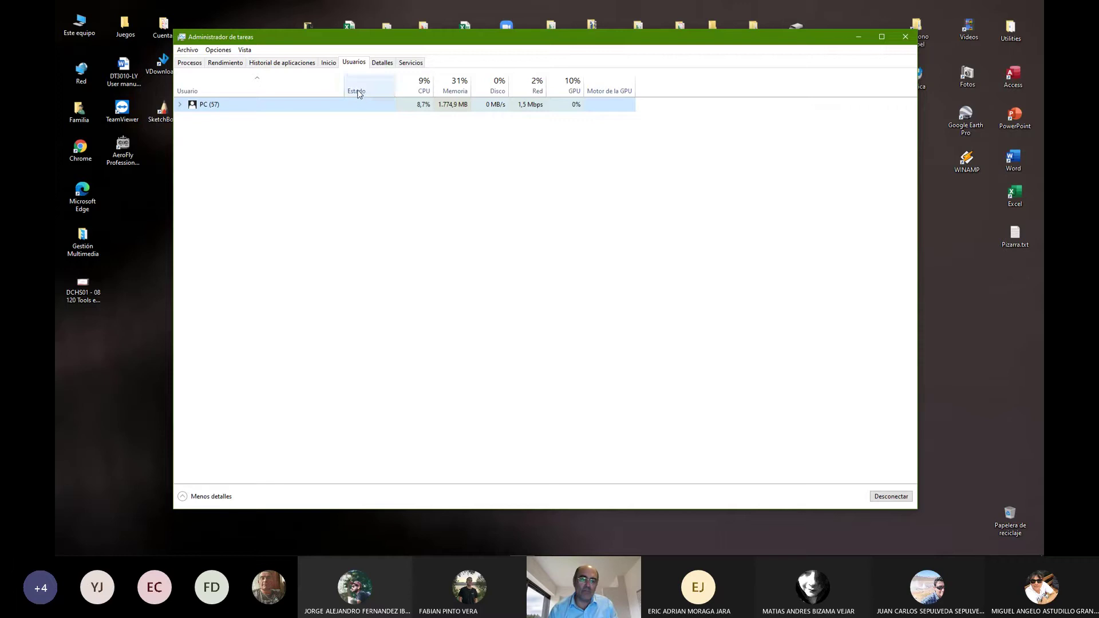
Step: Show the detailed list of running processes and look through it from beginning to end and back
{"action": "left_click", "coordinate": [382, 63]}
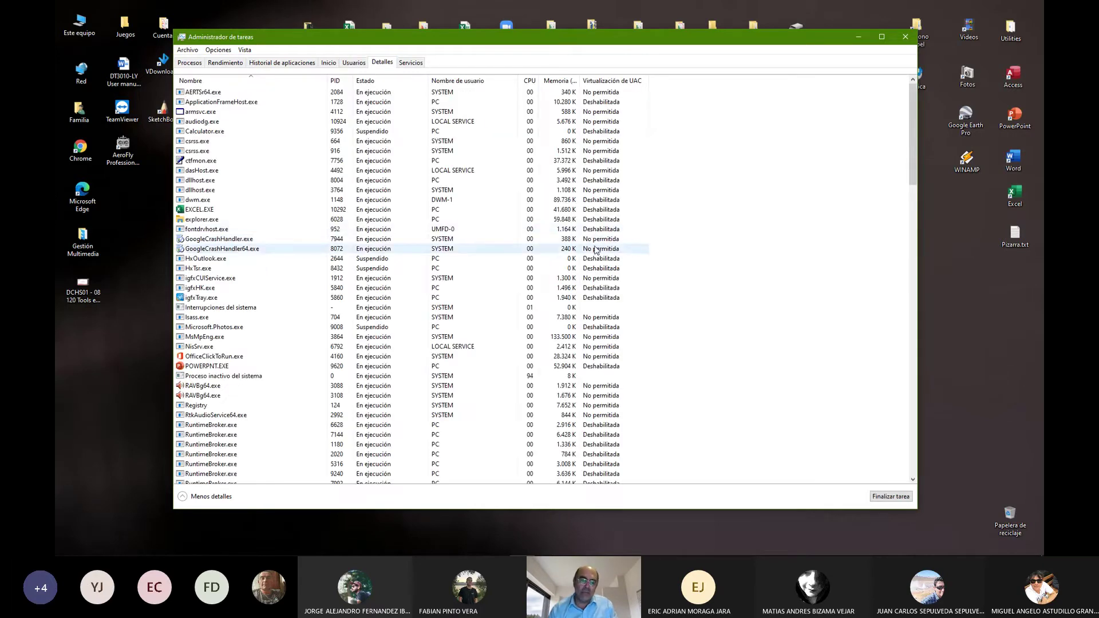
{"action": "scroll", "coordinate": [515, 270], "scroll_direction": "down", "scroll_amount": 20}
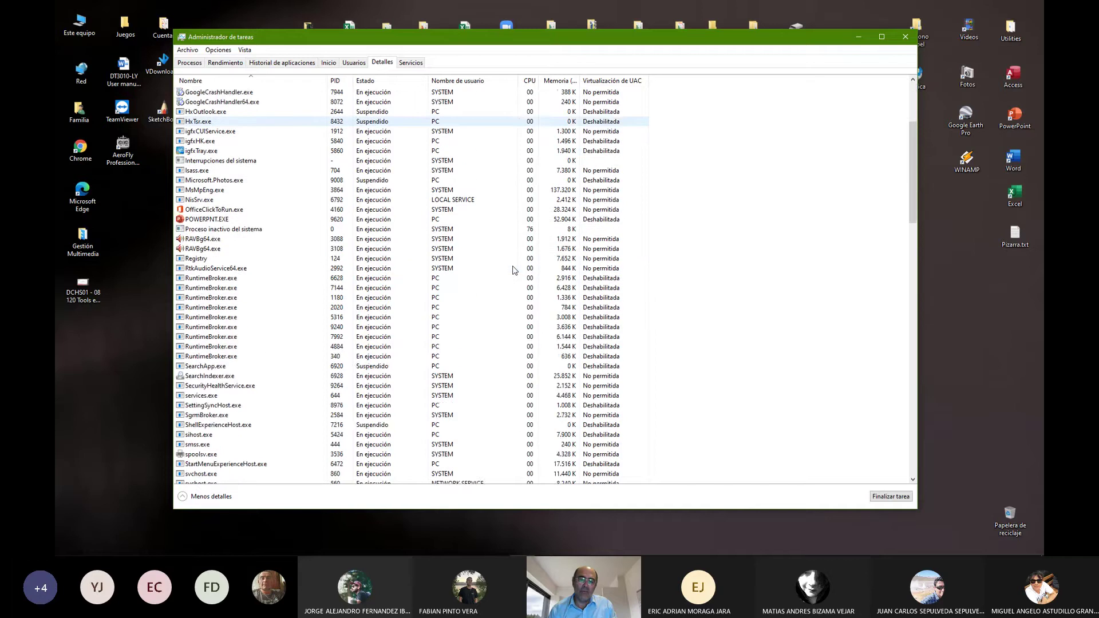
{"action": "scroll", "coordinate": [515, 270], "scroll_direction": "down", "scroll_amount": 10}
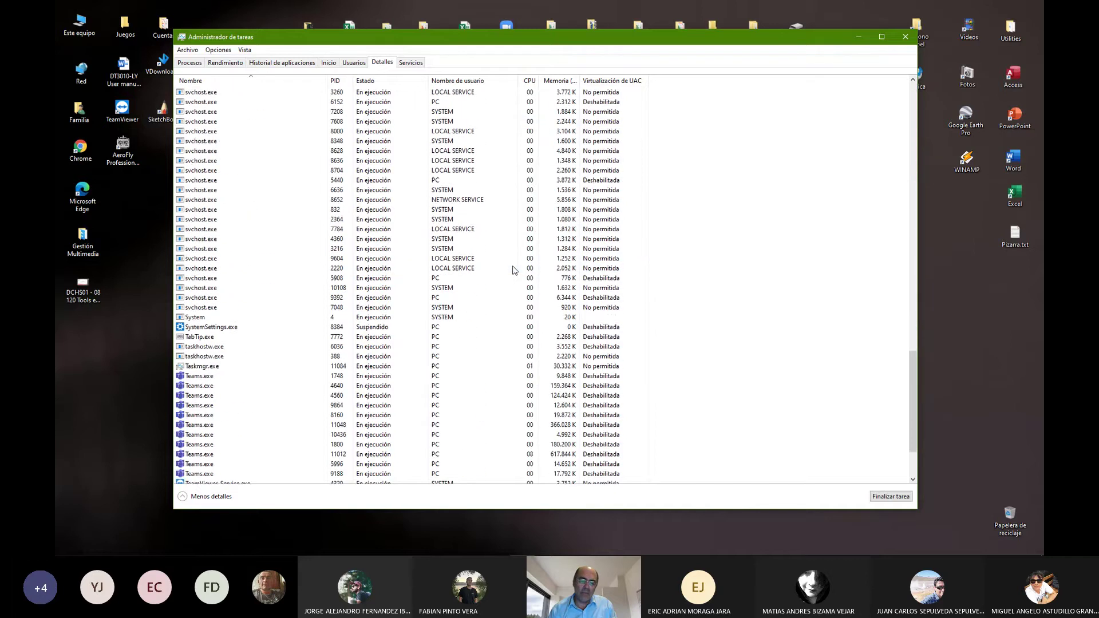
{"action": "scroll", "coordinate": [515, 271], "scroll_direction": "up", "scroll_amount": 20}
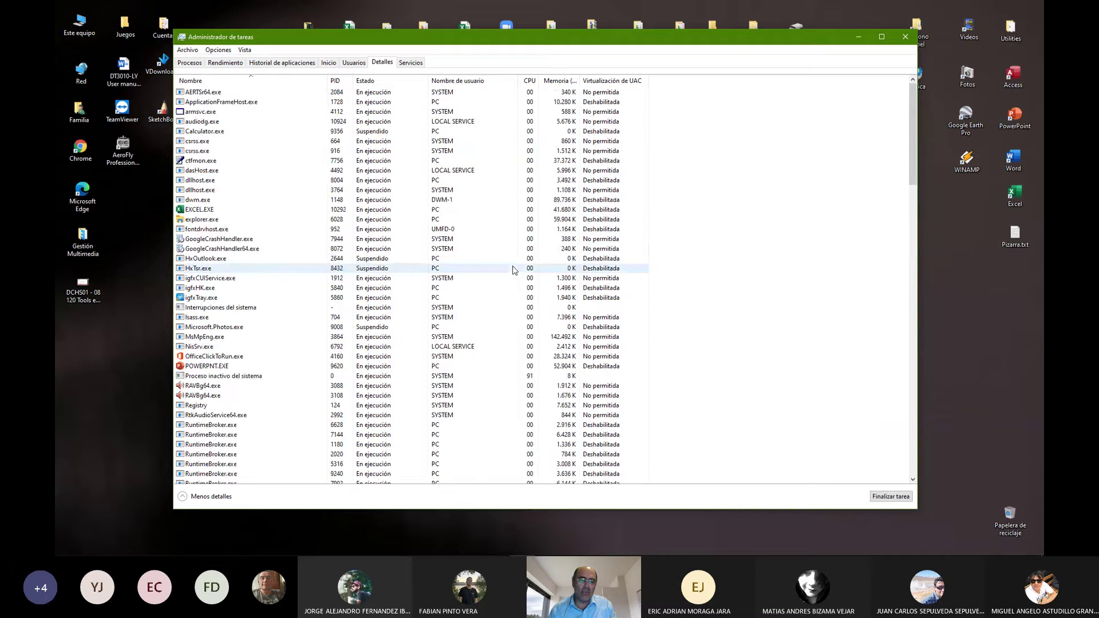
Step: Sort the detailed process list by name in both directions, by PID, by status in both directions, and by user name
{"action": "left_click", "coordinate": [255, 81]}
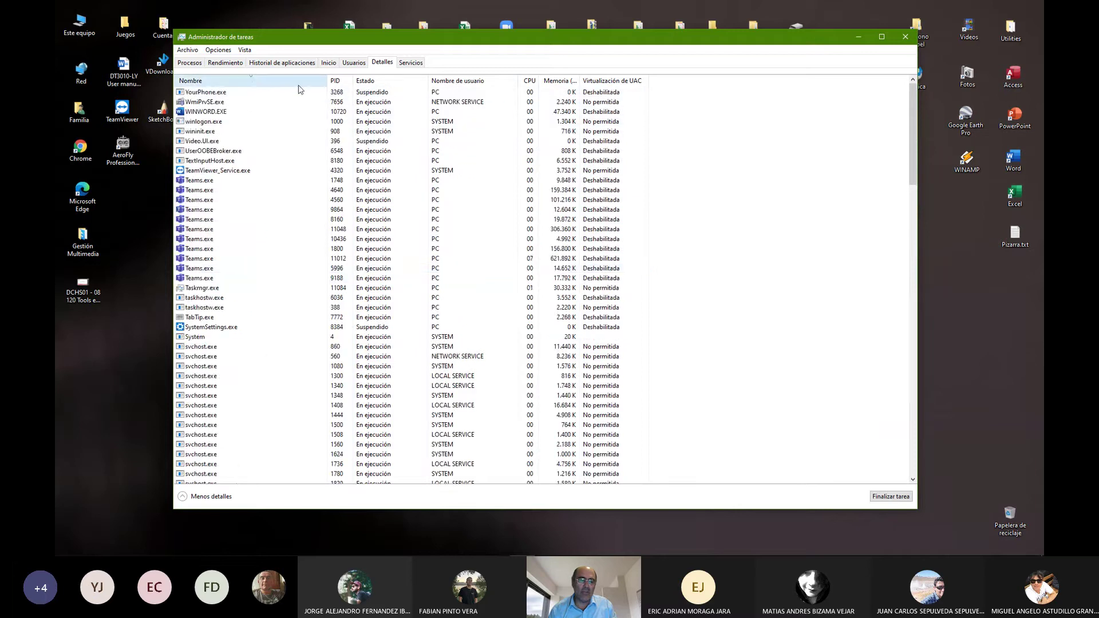
{"action": "left_click", "coordinate": [263, 81]}
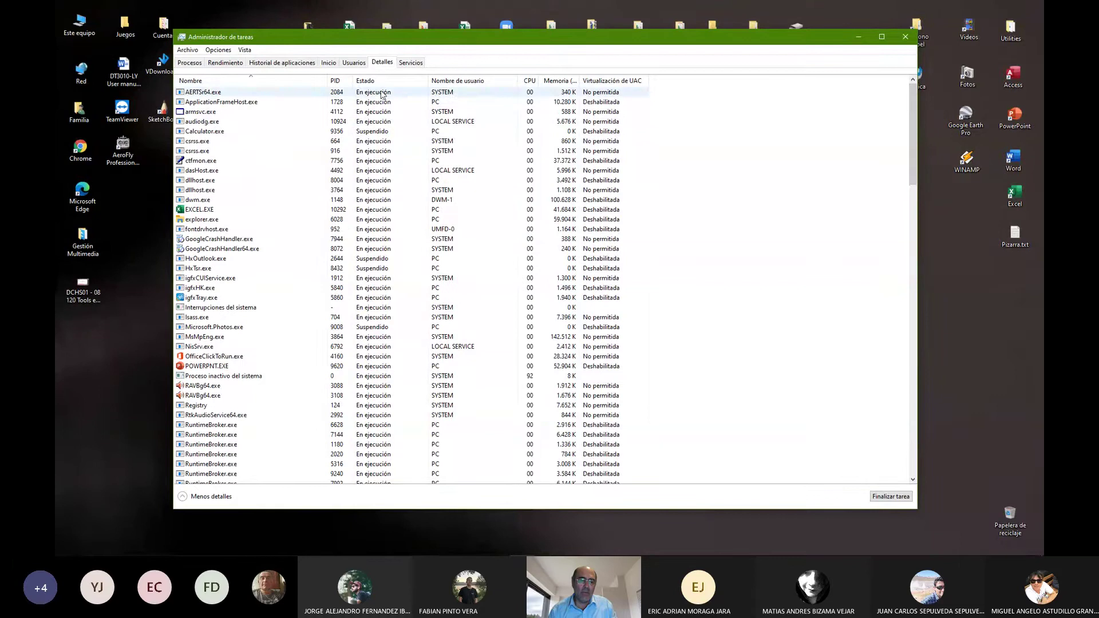
{"action": "left_click", "coordinate": [336, 83]}
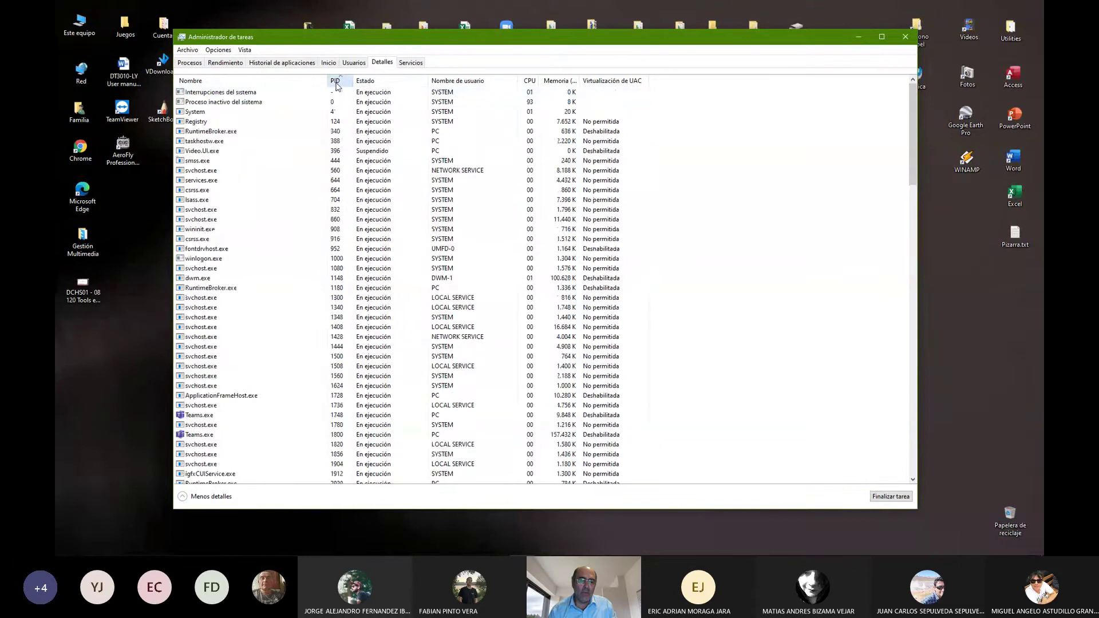
{"action": "left_click", "coordinate": [384, 82]}
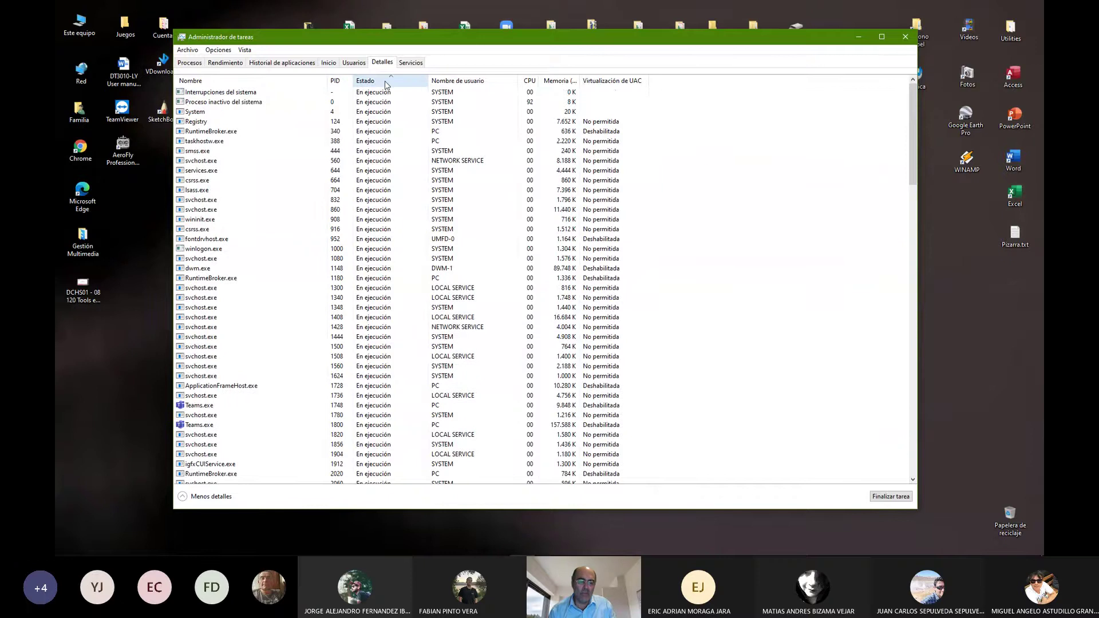
{"action": "left_click", "coordinate": [384, 80]}
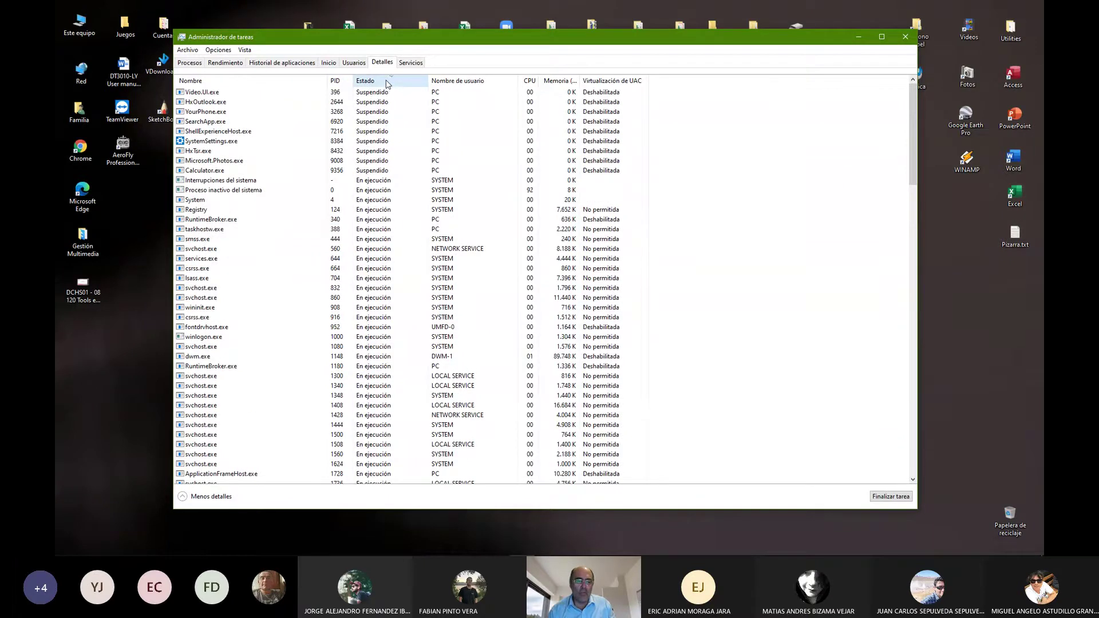
{"action": "left_click", "coordinate": [388, 84]}
{"action": "left_click", "coordinate": [476, 85]}
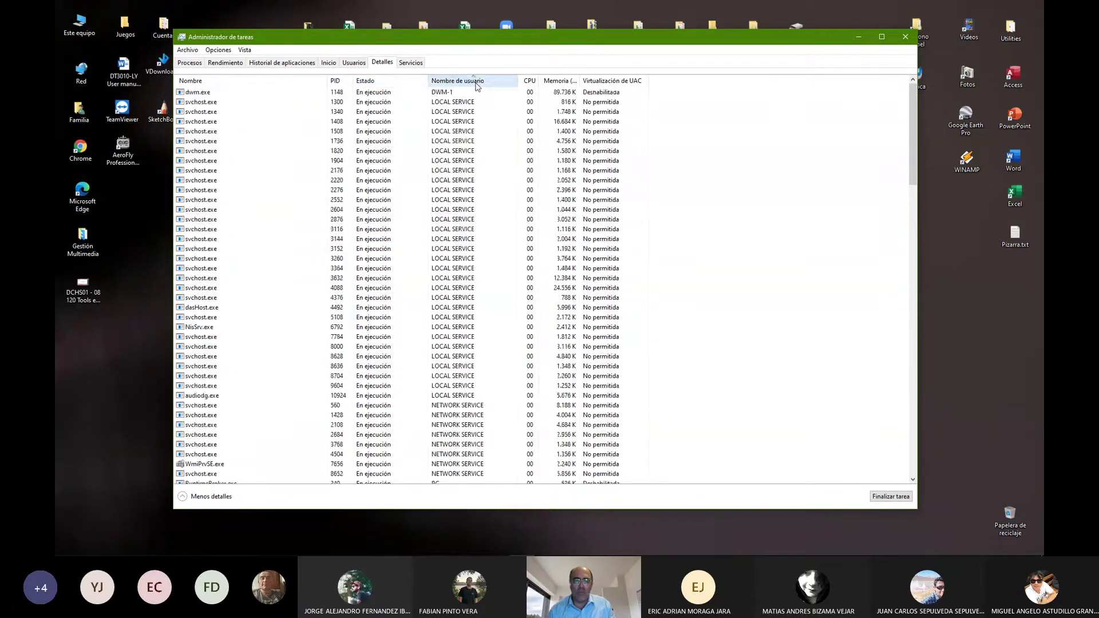
Step: Sort the processes by CPU and by memory usage, and widen the memory column slightly
{"action": "left_click", "coordinate": [527, 82]}
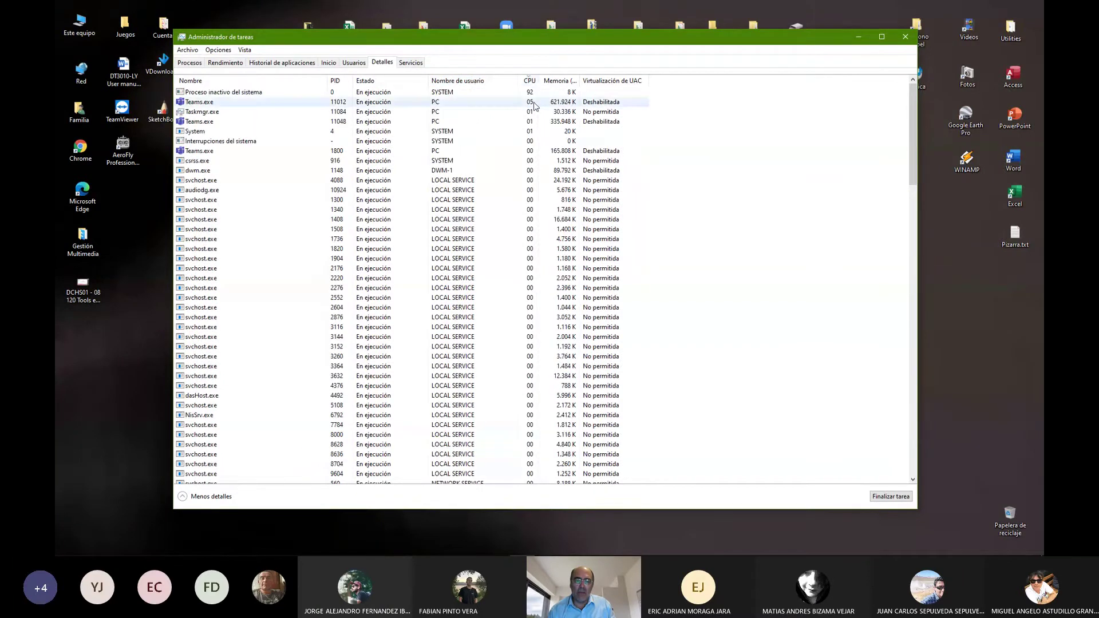
{"action": "left_click", "coordinate": [560, 81]}
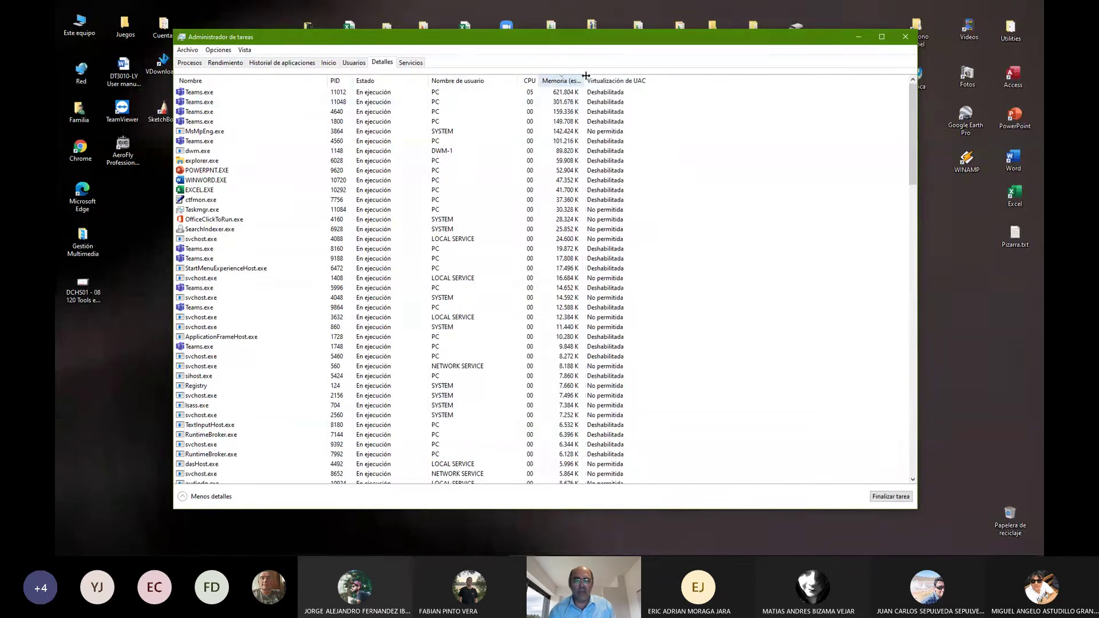
{"action": "left_click_drag", "start_coordinate": [581, 76], "coordinate": [593, 76]}
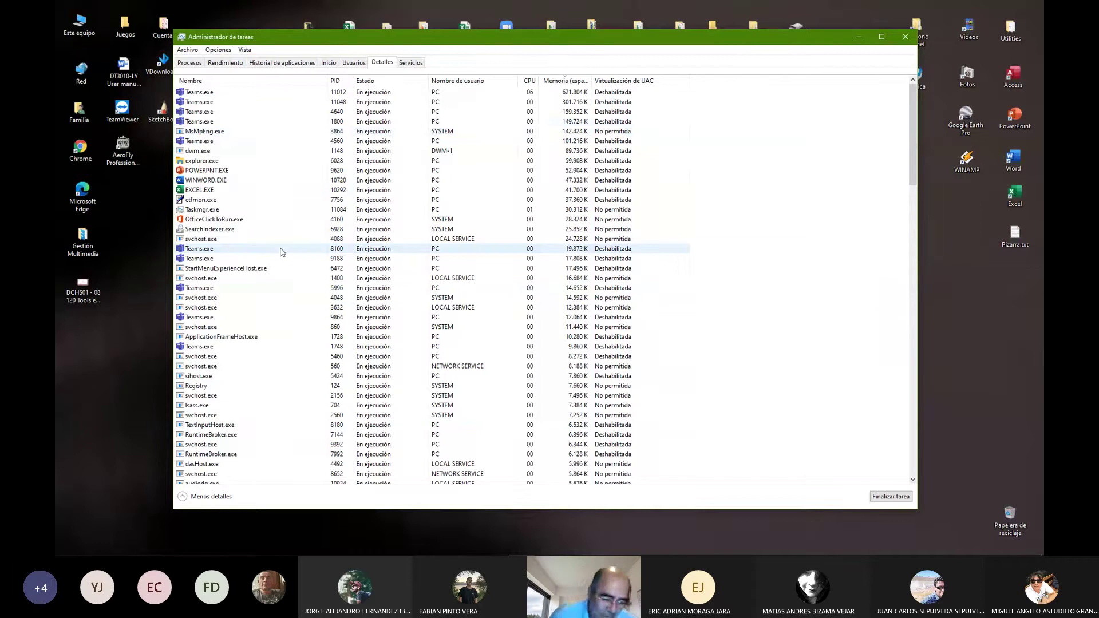
Step: Sort the processes by name again, and shift the Task Manager window slightly upward with the svchost.exe entries in view
{"action": "left_click", "coordinate": [264, 79]}
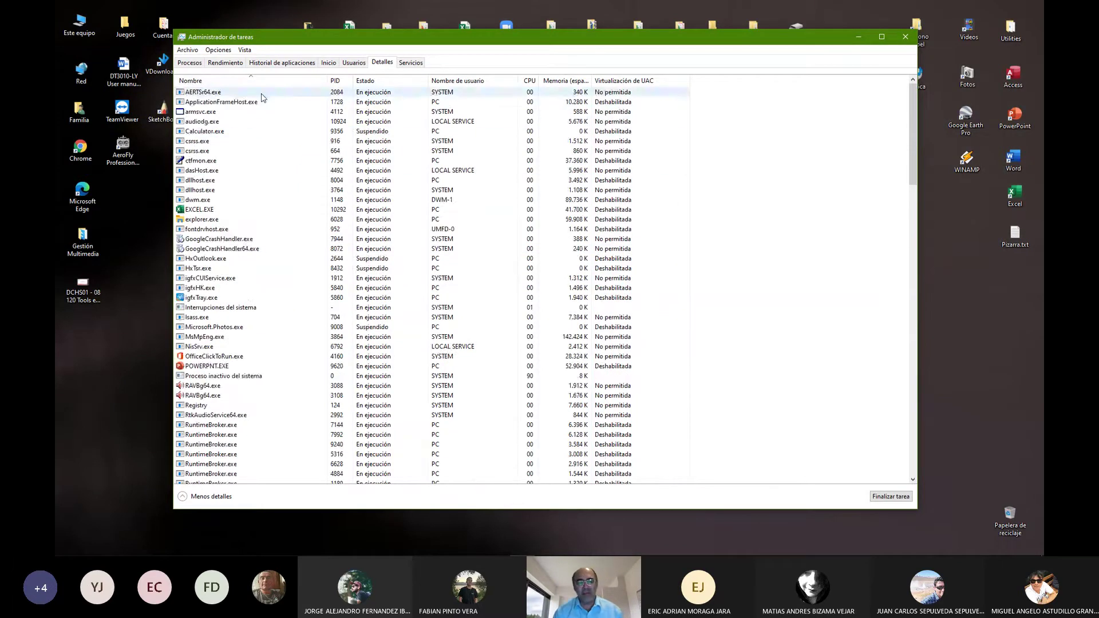
{"action": "scroll", "coordinate": [248, 150], "scroll_direction": "down", "scroll_amount": 13}
{"action": "scroll", "coordinate": [247, 150], "scroll_direction": "down", "scroll_amount": 5}
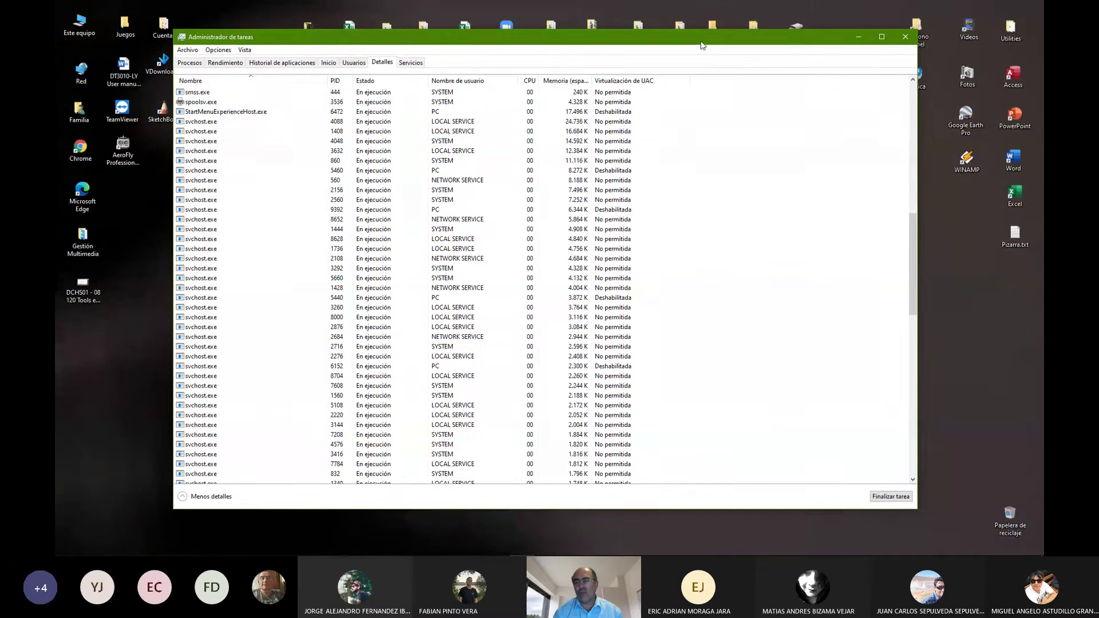
{"action": "left_click_drag", "start_coordinate": [701, 44], "coordinate": [699, 14]}
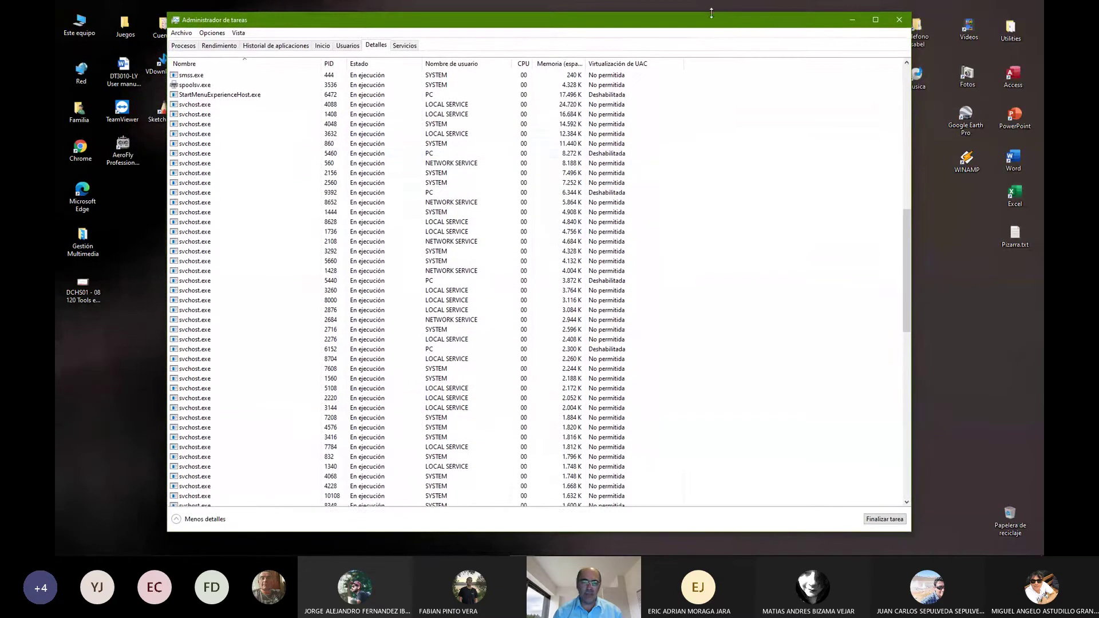
Step: Examine consecutive svchost.exe processes, comparing the user accounts such as LOCAL SERVICE, SYSTEM and PC that run them
{"action": "left_click", "coordinate": [240, 109]}
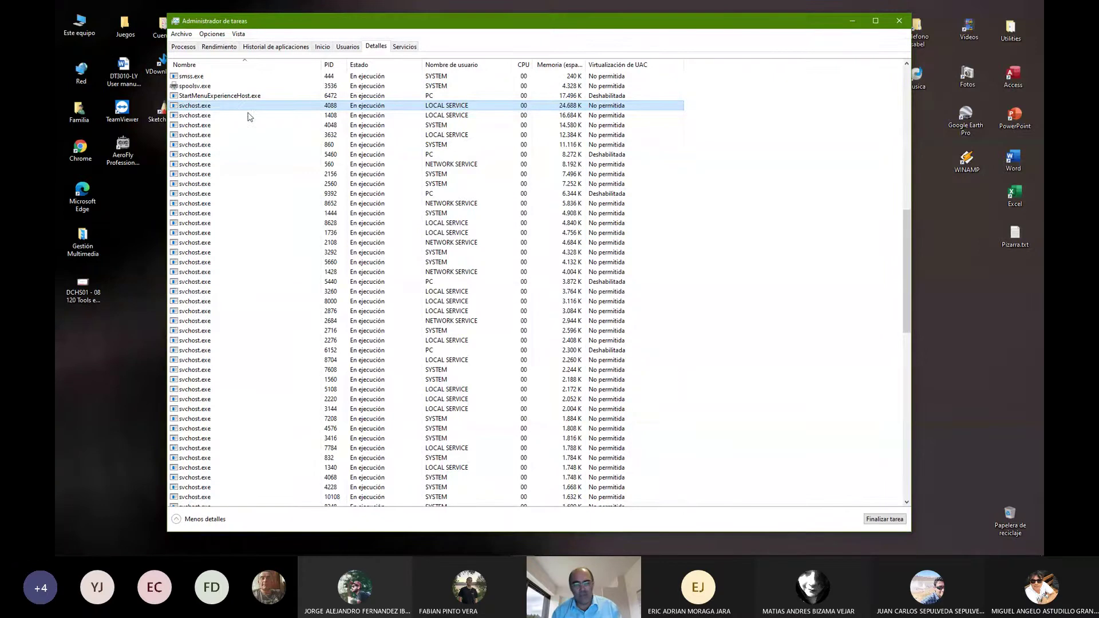
{"action": "left_click", "coordinate": [460, 115]}
{"action": "left_click", "coordinate": [457, 126]}
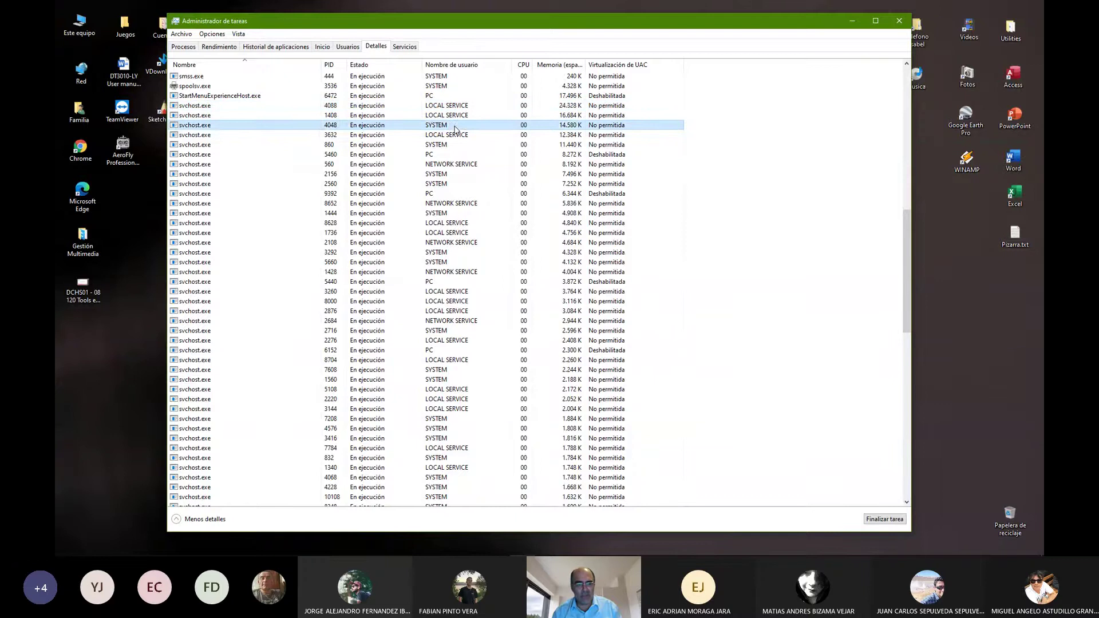
{"action": "left_click", "coordinate": [455, 134]}
{"action": "left_click", "coordinate": [454, 144]}
{"action": "left_click", "coordinate": [453, 154]}
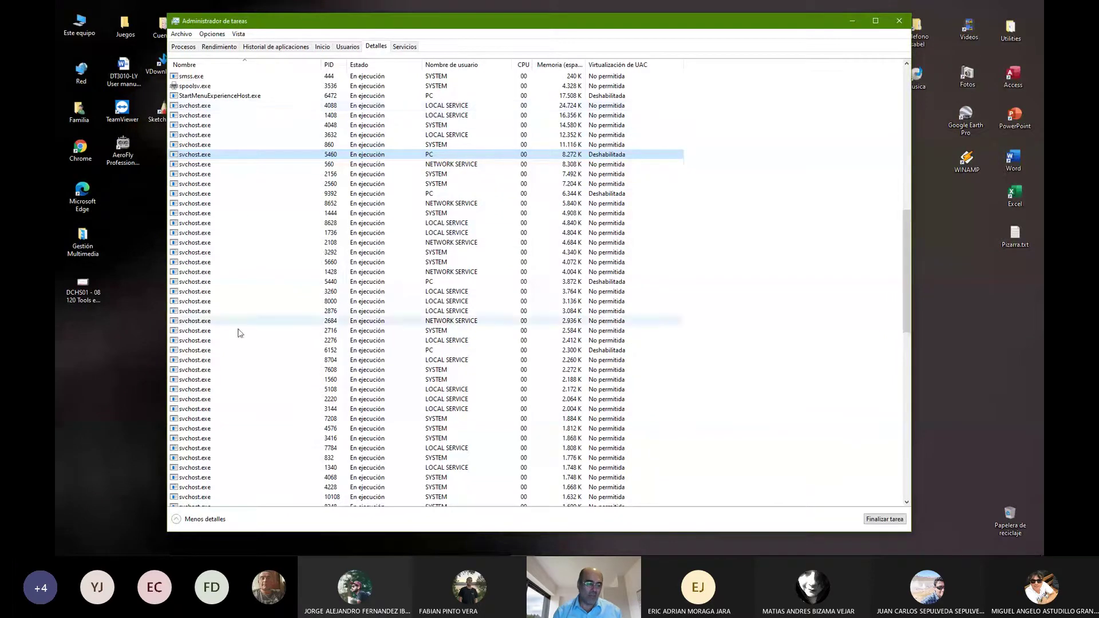
{"action": "scroll", "coordinate": [241, 207], "scroll_direction": "down", "scroll_amount": 1}
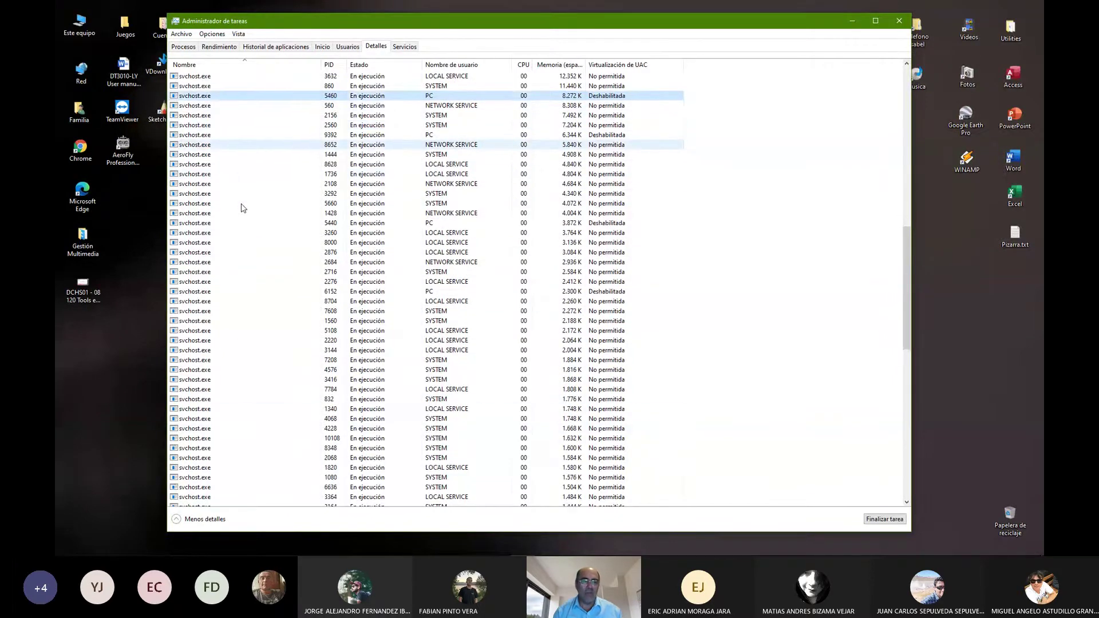
{"action": "scroll", "coordinate": [241, 208], "scroll_direction": "up", "scroll_amount": 1}
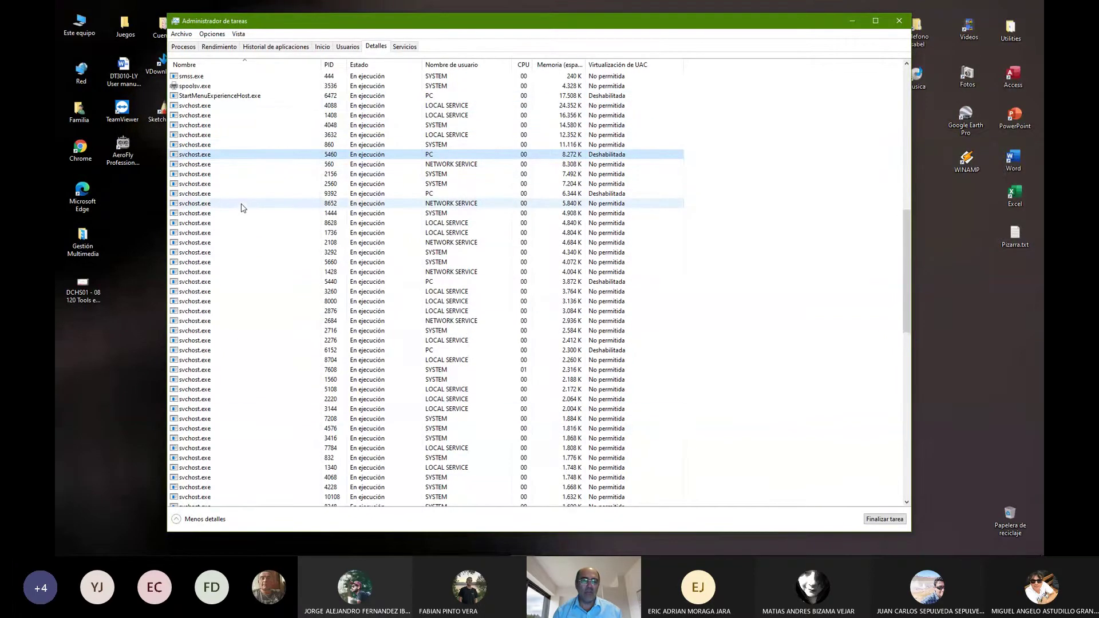
Step: Maximize the Task Manager window, and sort the processes by user name to compare the PC and SYSTEM groups
{"action": "left_click", "coordinate": [876, 21]}
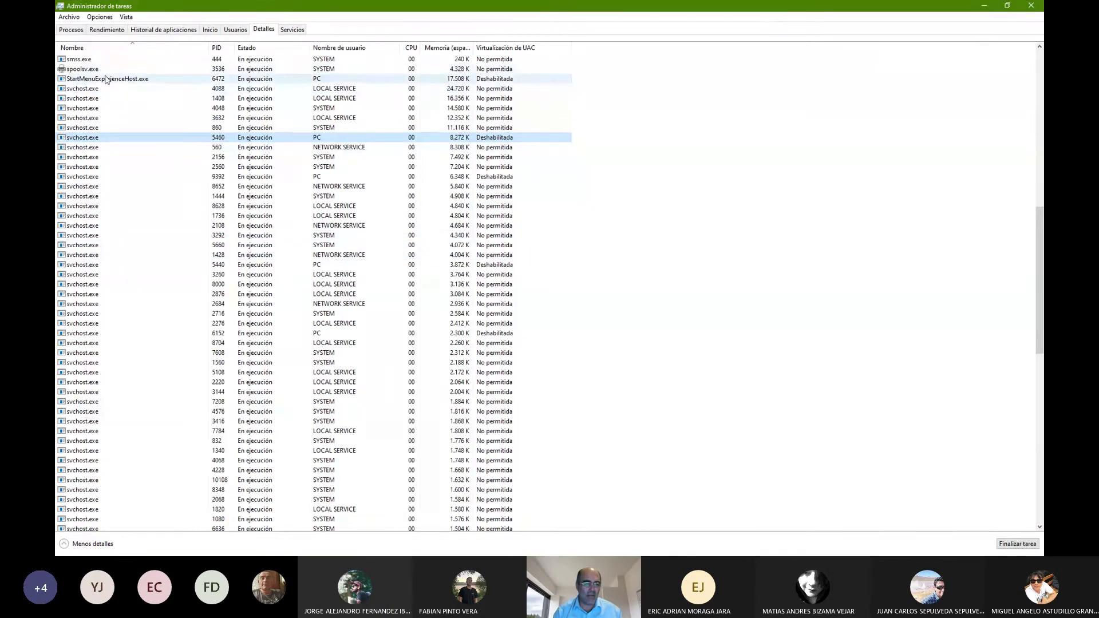
{"action": "left_click", "coordinate": [252, 90]}
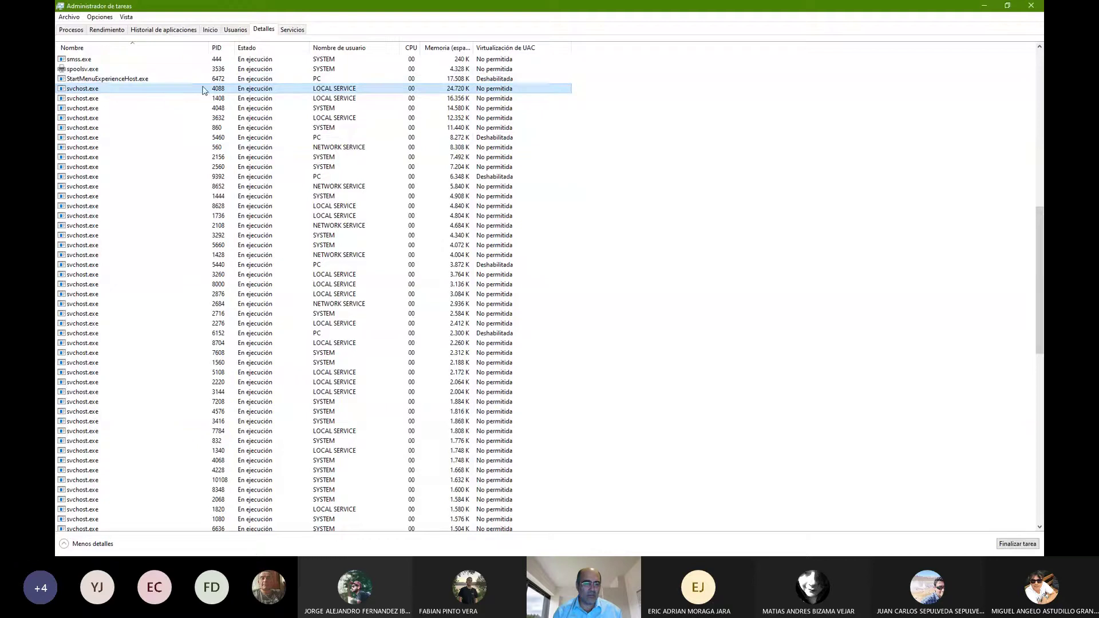
{"action": "key", "text": "Up"}
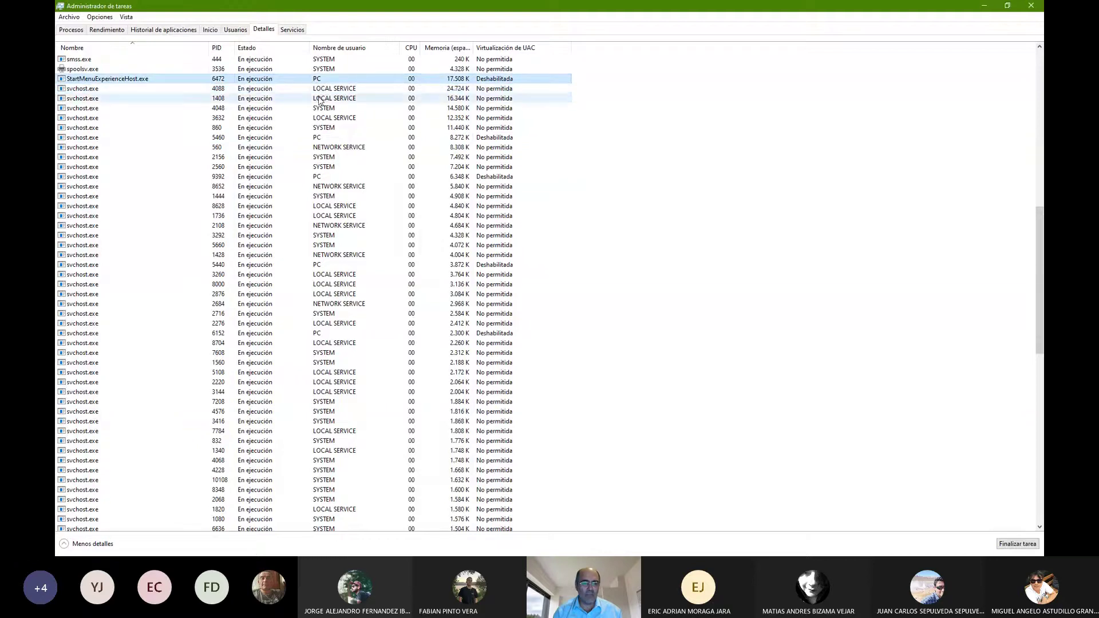
{"action": "left_click", "coordinate": [338, 48]}
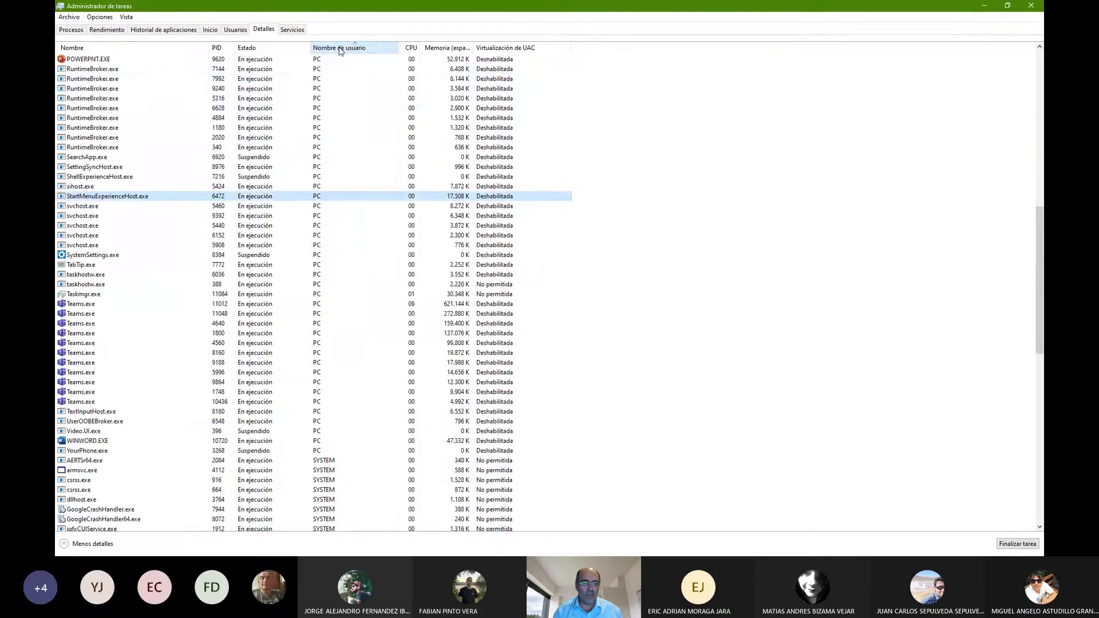
{"action": "scroll", "coordinate": [302, 192], "scroll_direction": "down", "scroll_amount": 20}
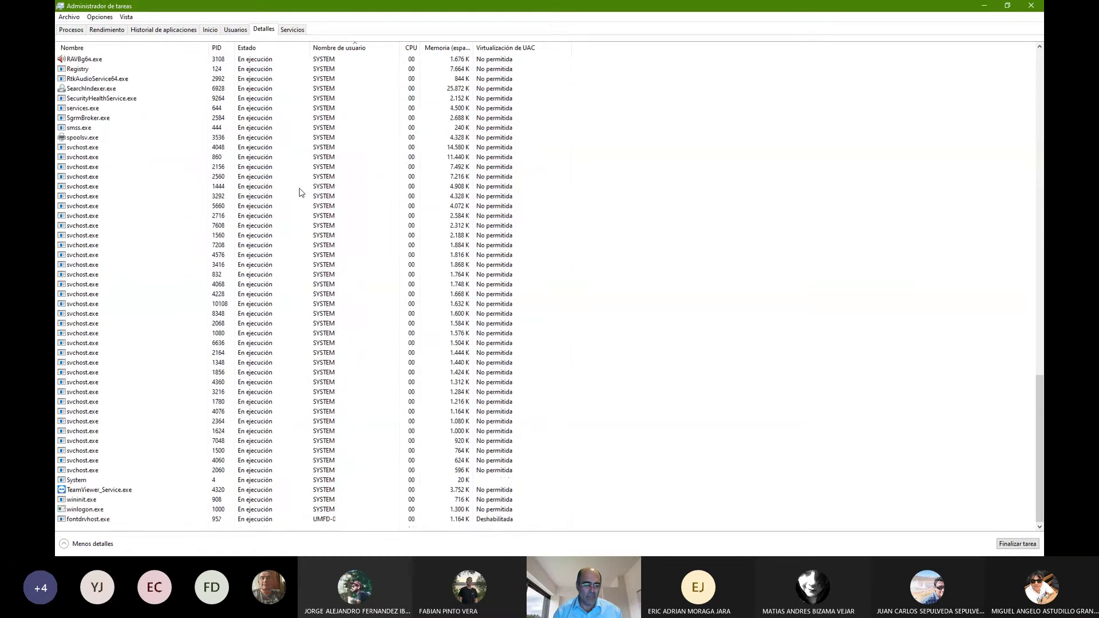
{"action": "scroll", "coordinate": [260, 127], "scroll_direction": "up", "scroll_amount": 16}
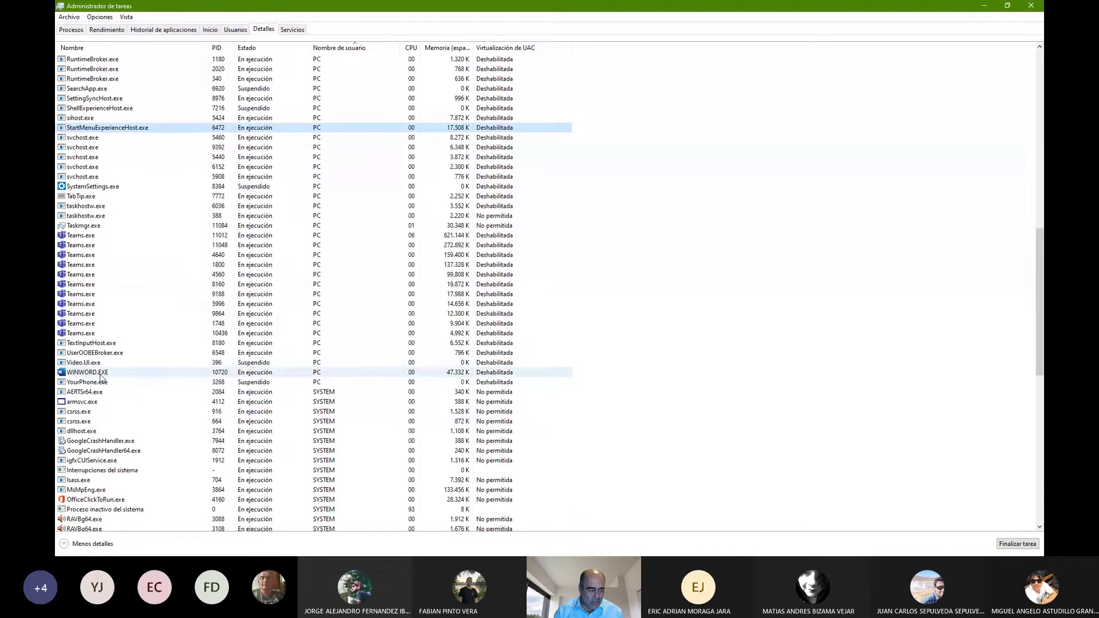
Step: Examine each svchost.exe process running under the PC account, from PID 5460 to PID 5908
{"action": "left_click", "coordinate": [101, 176]}
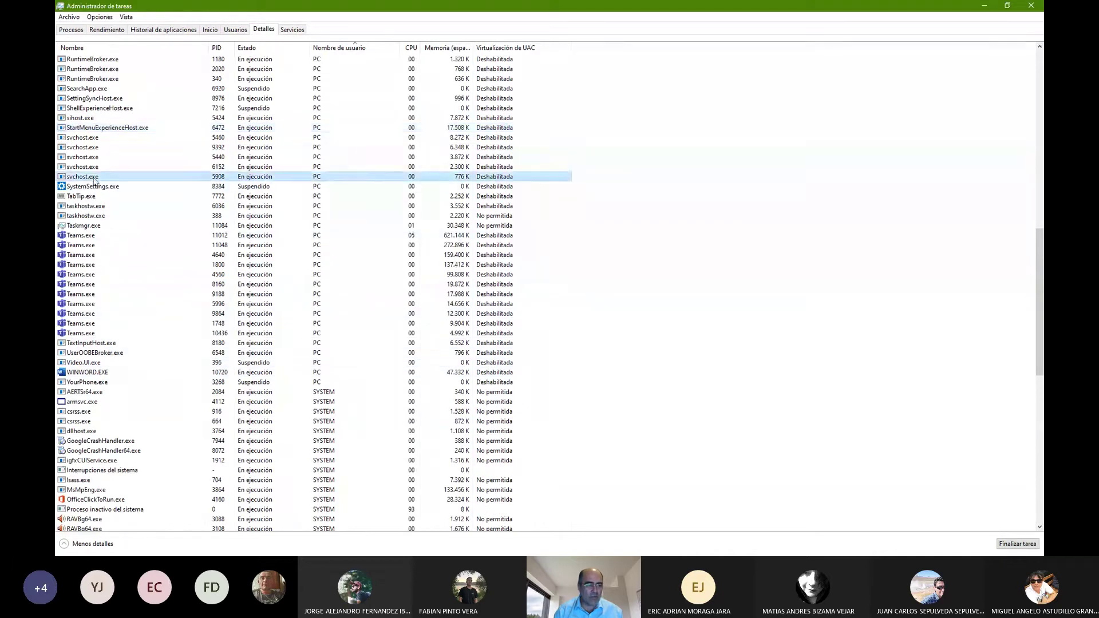
{"action": "left_click", "coordinate": [100, 167]}
{"action": "left_click", "coordinate": [98, 159]}
{"action": "left_click", "coordinate": [101, 147]}
{"action": "left_click", "coordinate": [102, 138]}
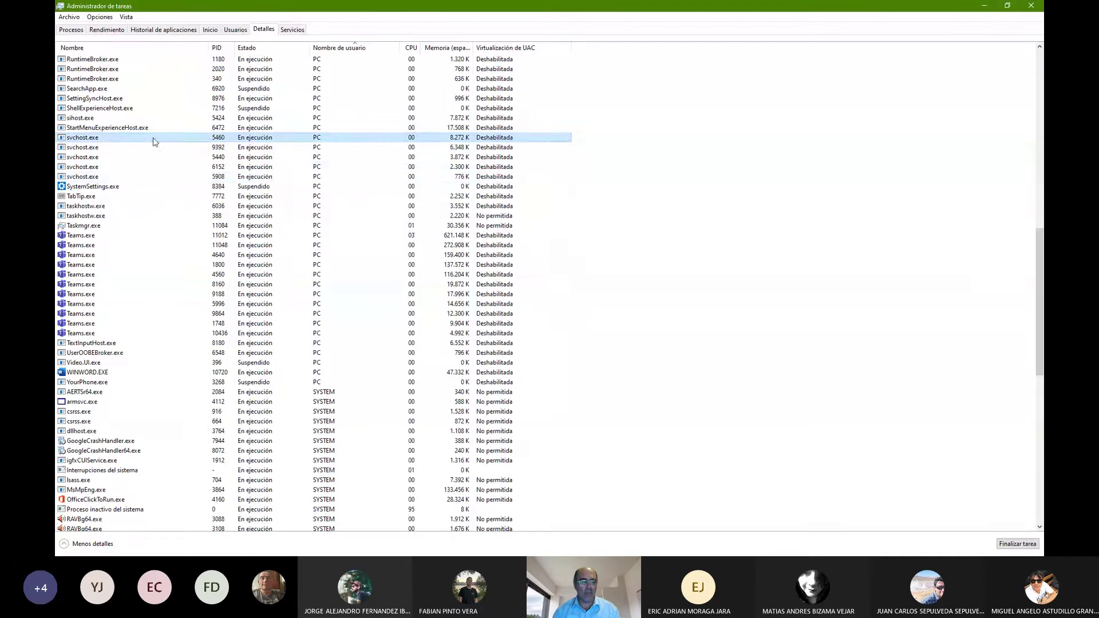
{"action": "left_click", "coordinate": [138, 179]}
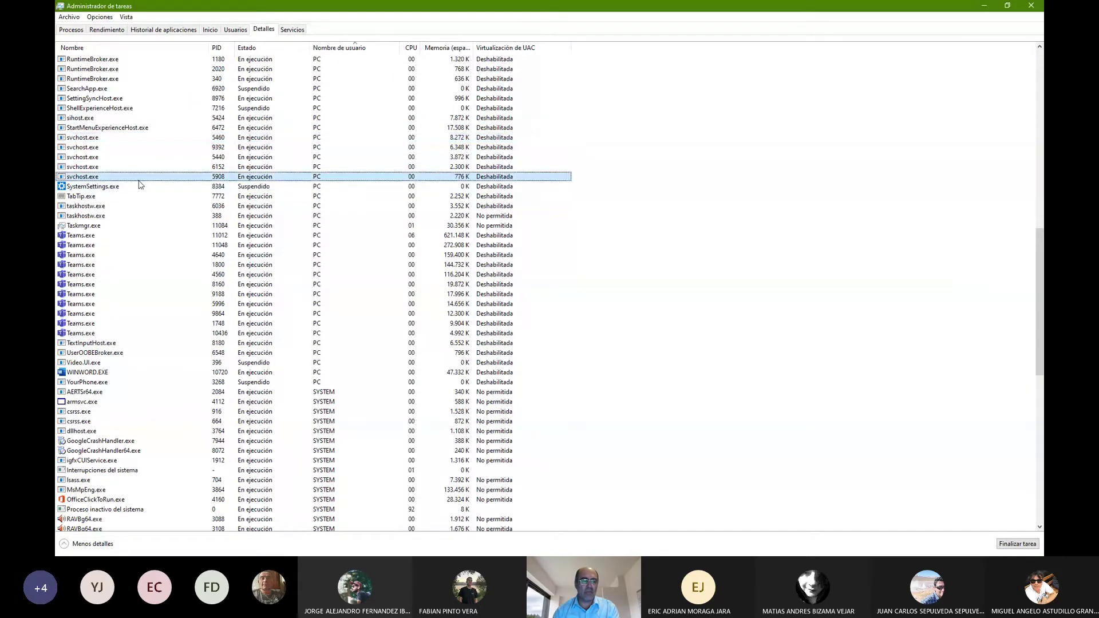
{"action": "left_click", "coordinate": [142, 139]}
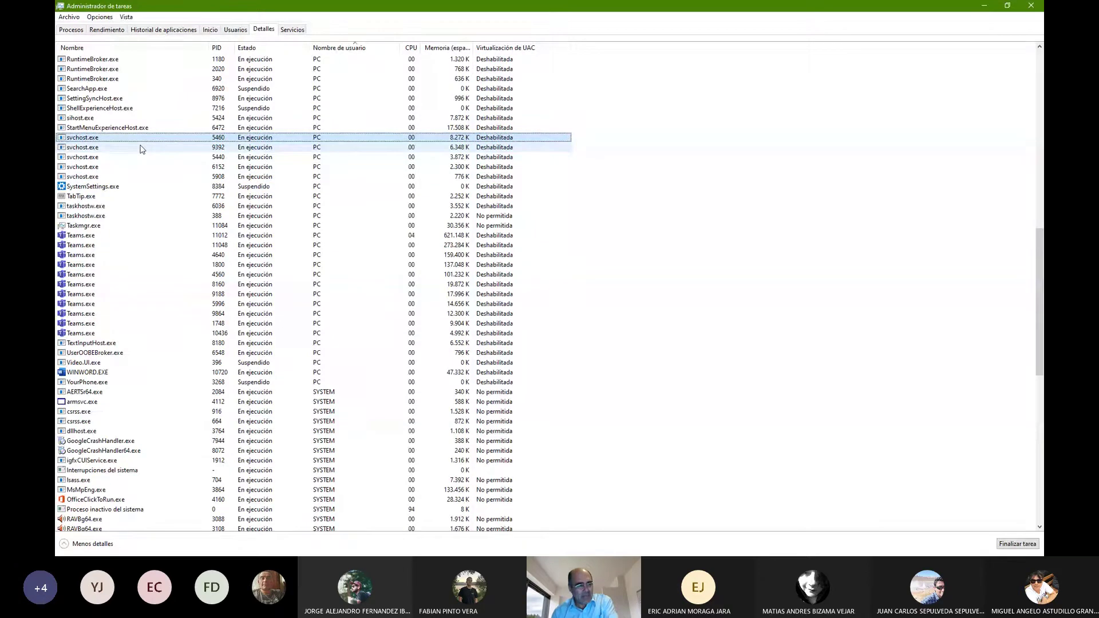
{"action": "left_click", "coordinate": [533, 147]}
{"action": "left_click", "coordinate": [531, 157]}
{"action": "left_click", "coordinate": [530, 168]}
{"action": "left_click", "coordinate": [528, 177]}
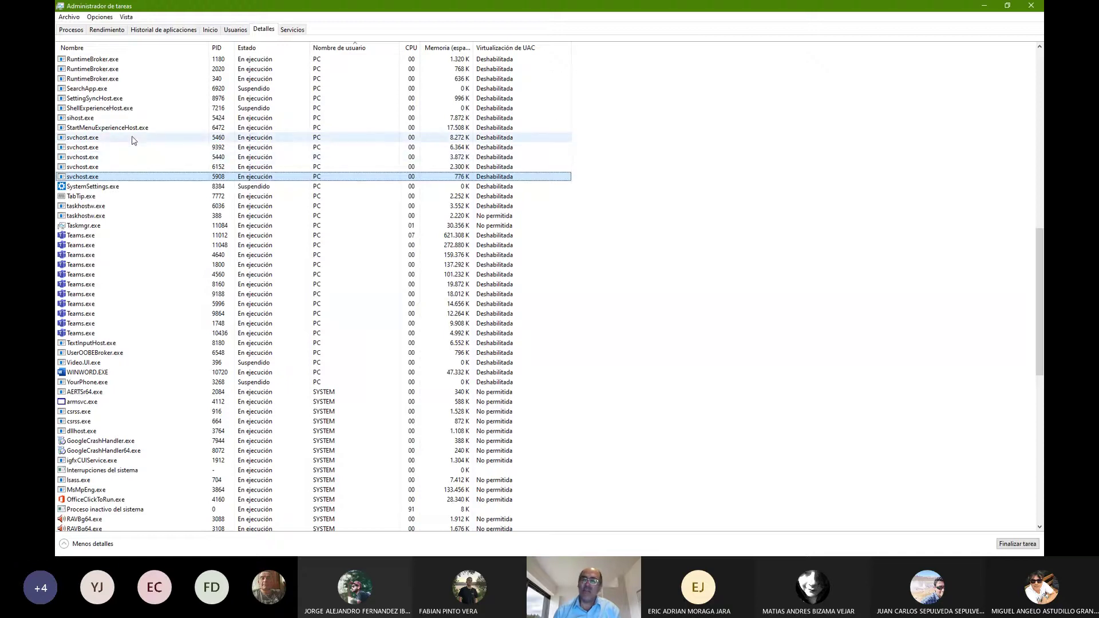
Step: Restore the Task Manager window to its smaller size, search Google in Chrome for "svchost.exe que es", and move the browser window aside
{"action": "double_click", "coordinate": [301, 8]}
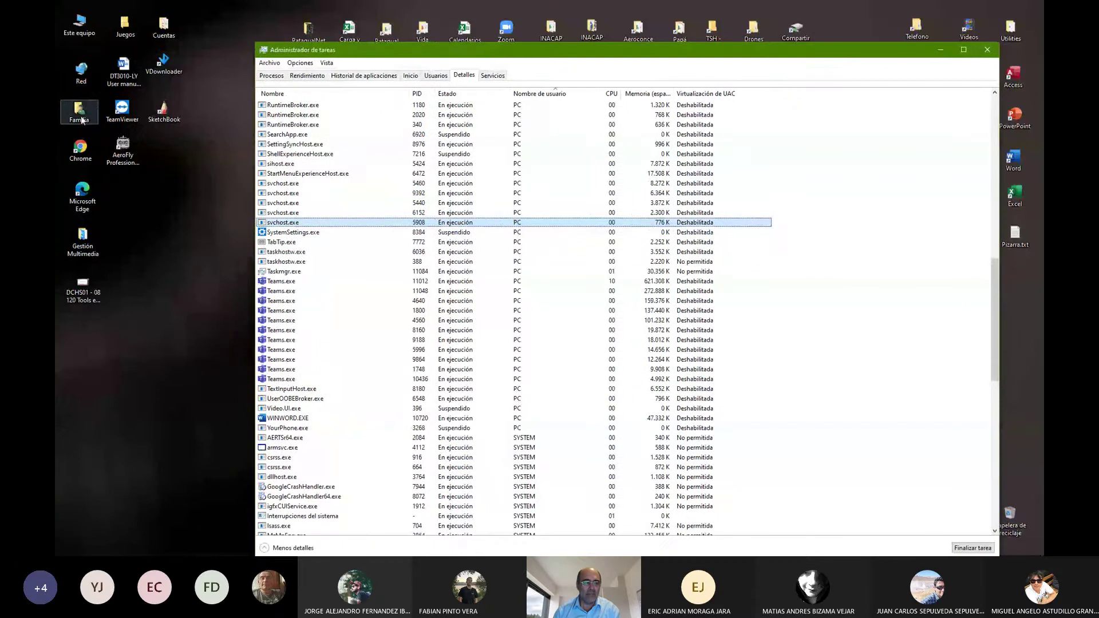
{"action": "double_click", "coordinate": [91, 148]}
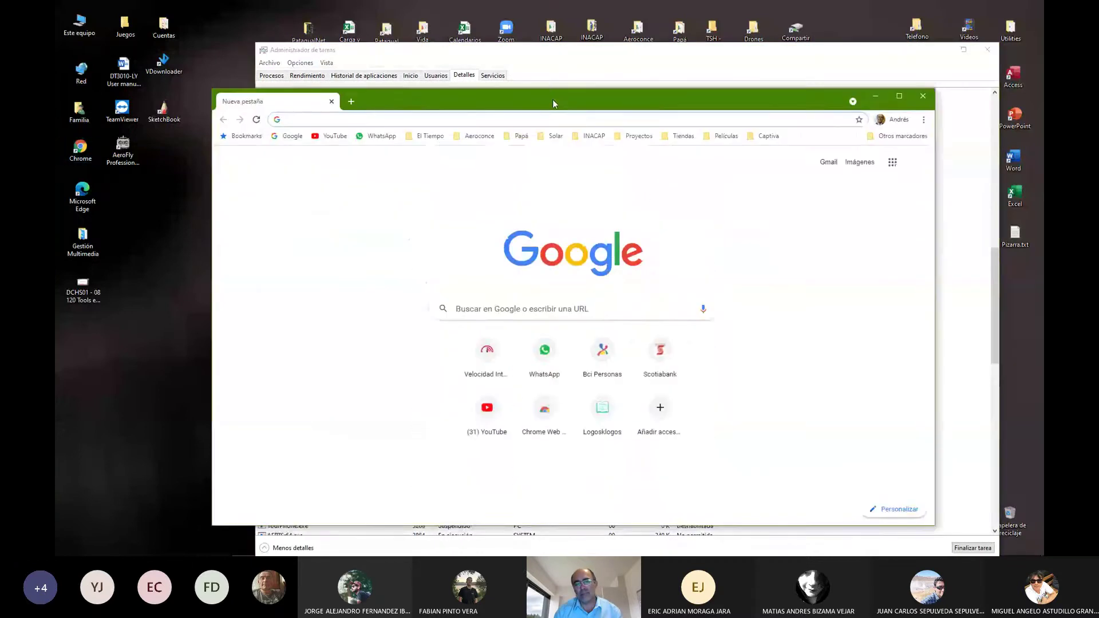
{"action": "type", "text": "S"}
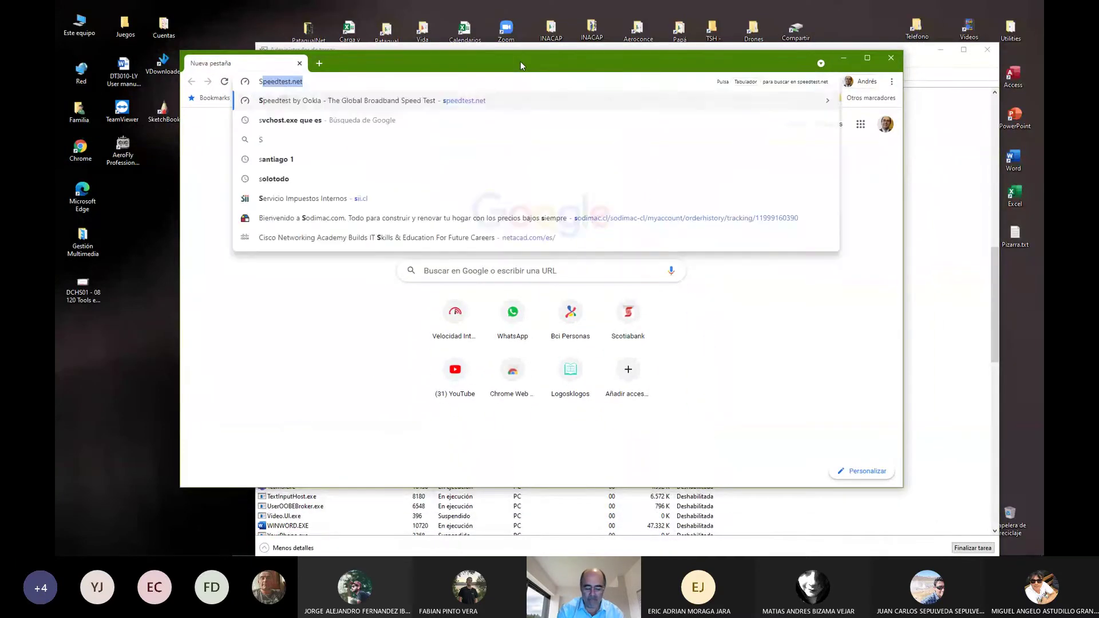
{"action": "type", "text": "VCHOST."}
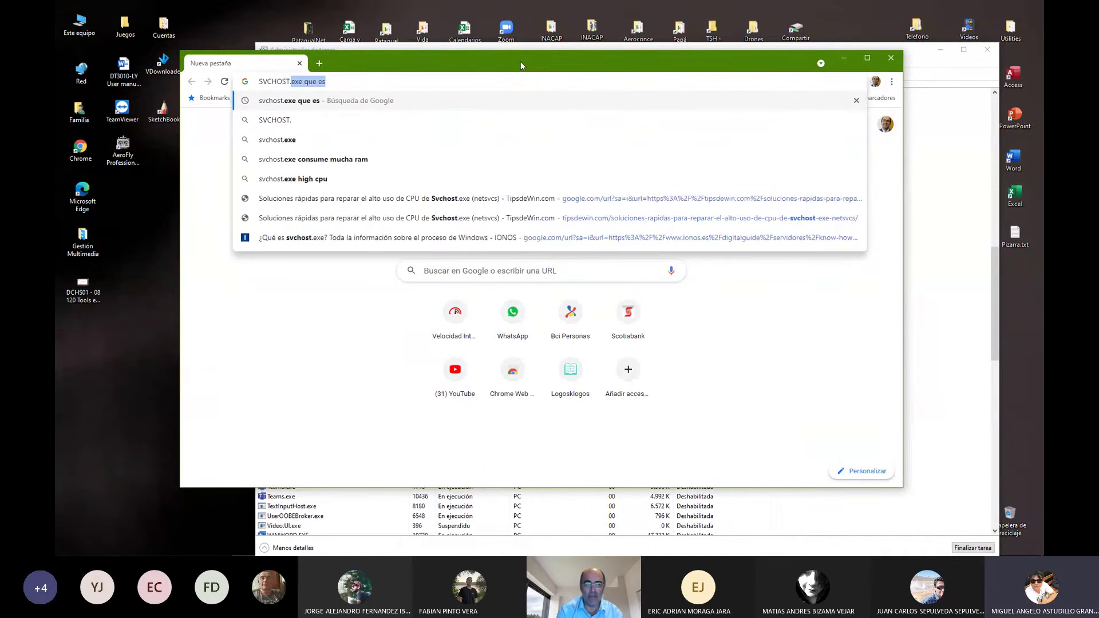
{"action": "key", "text": "Return"}
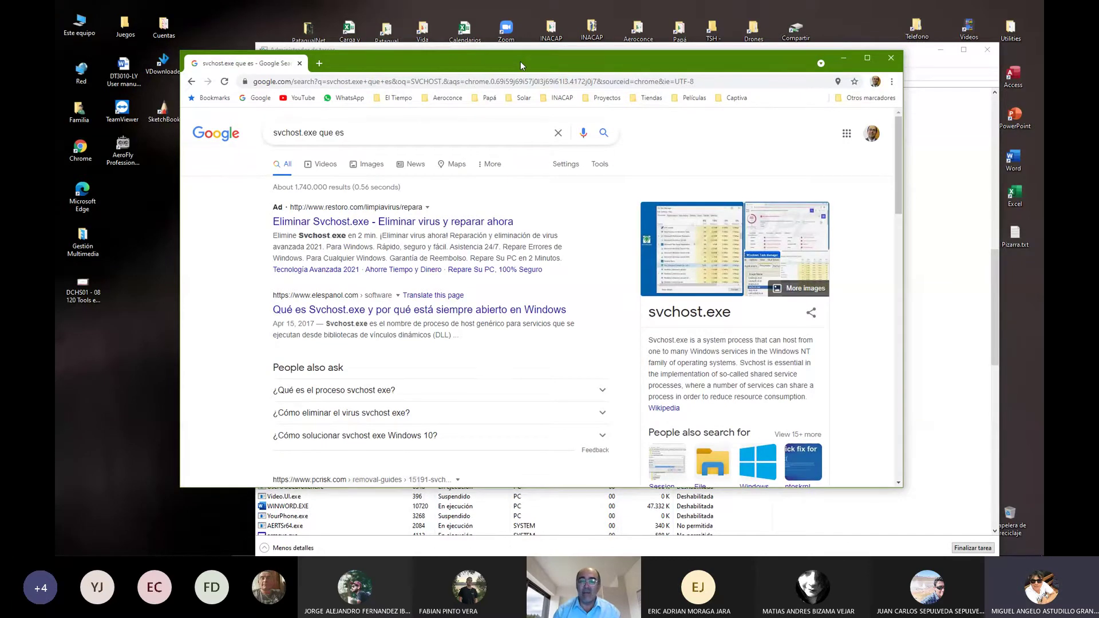
{"action": "left_click_drag", "start_coordinate": [524, 60], "coordinate": [493, 36]}
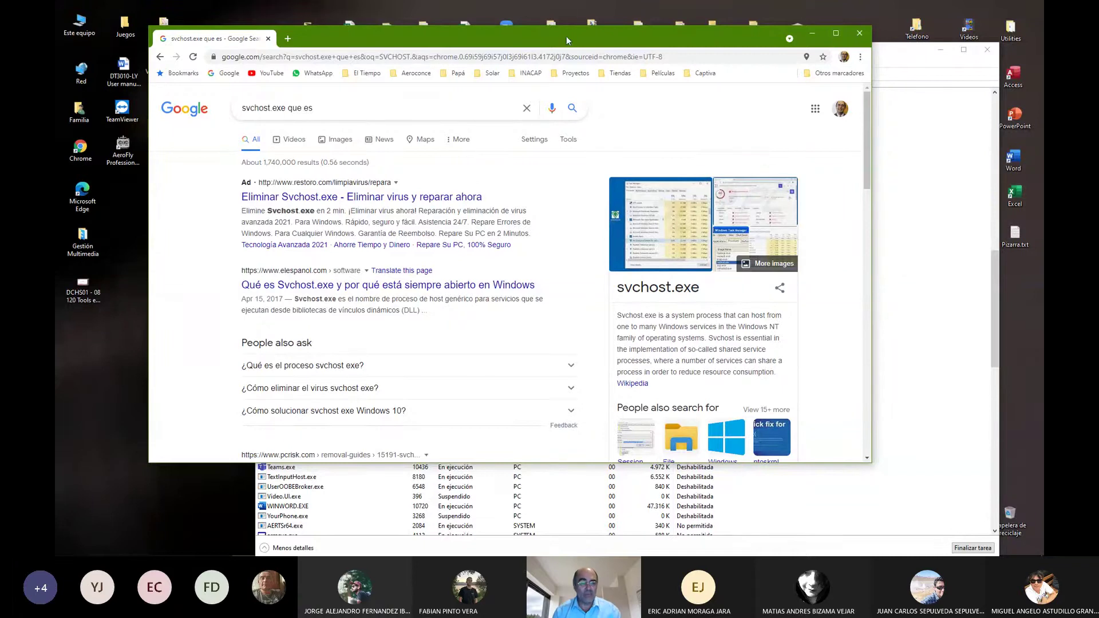
{"action": "left_click_drag", "start_coordinate": [566, 40], "coordinate": [512, 33]}
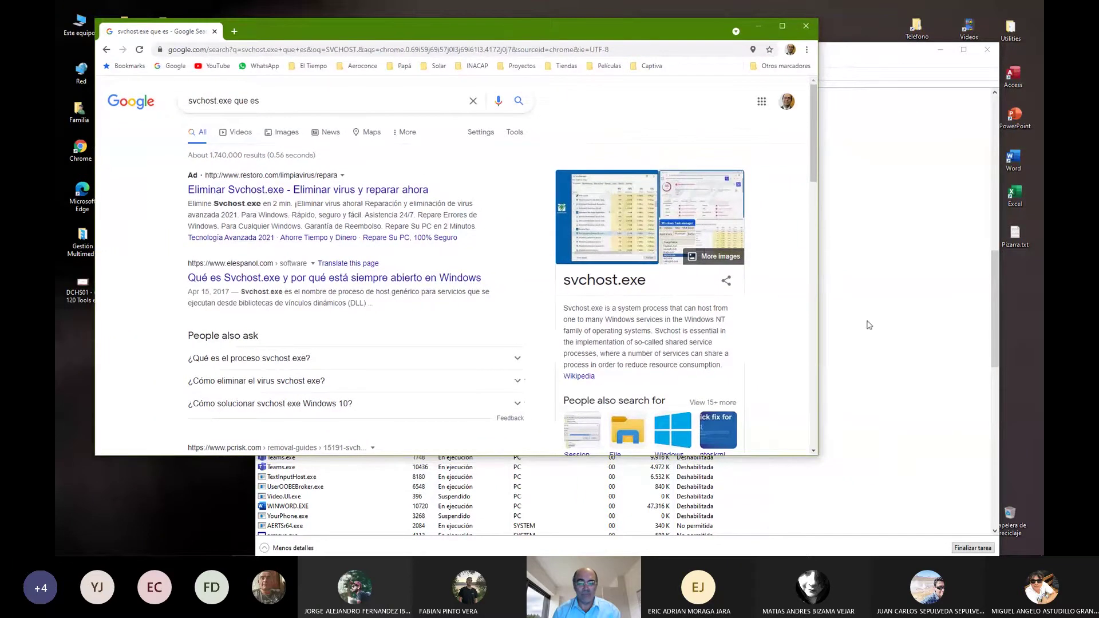
Step: Return to Task Manager and compare the processes by user name, focusing on those under the PC and SYSTEM accounts
{"action": "left_click", "coordinate": [952, 350]}
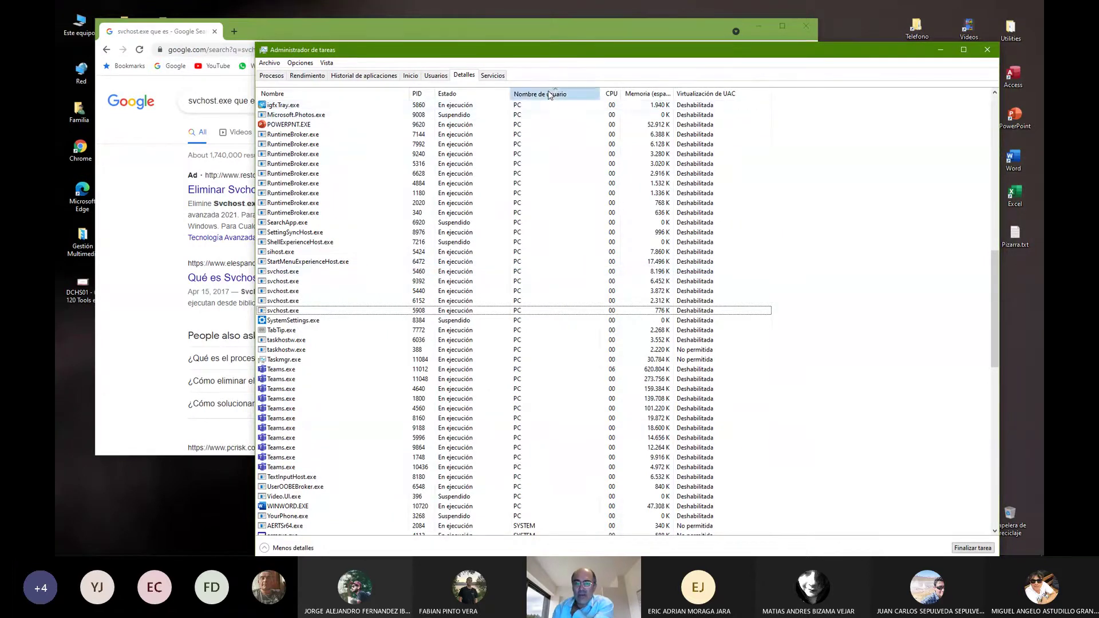
{"action": "scroll", "coordinate": [547, 96], "scroll_direction": "up", "scroll_amount": 7}
{"action": "scroll", "coordinate": [552, 95], "scroll_direction": "down", "scroll_amount": 7}
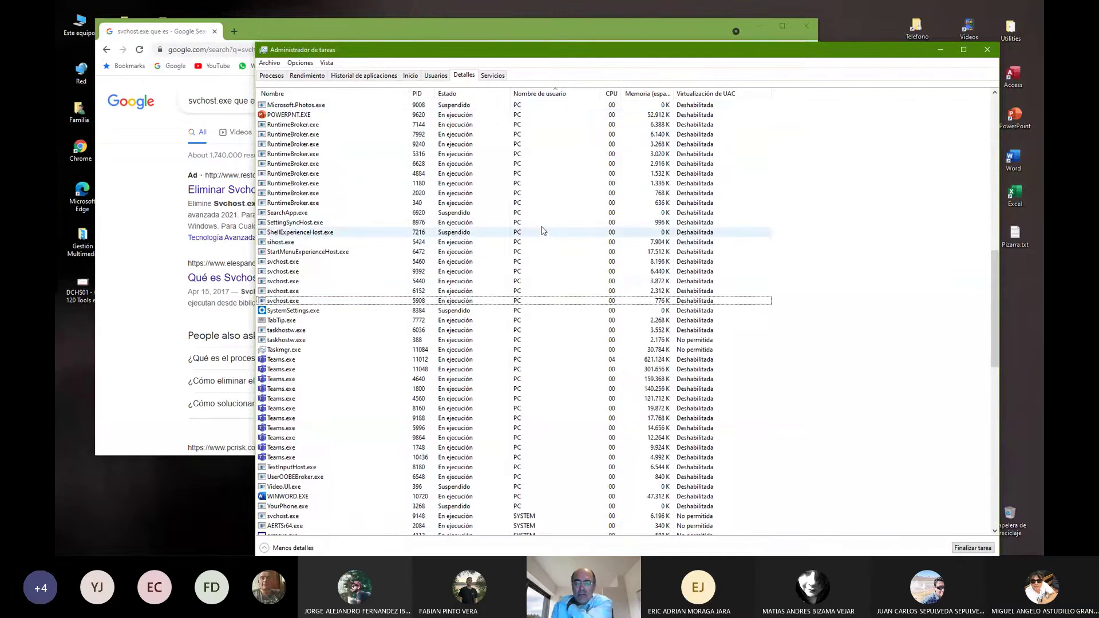
{"action": "left_click", "coordinate": [558, 94]}
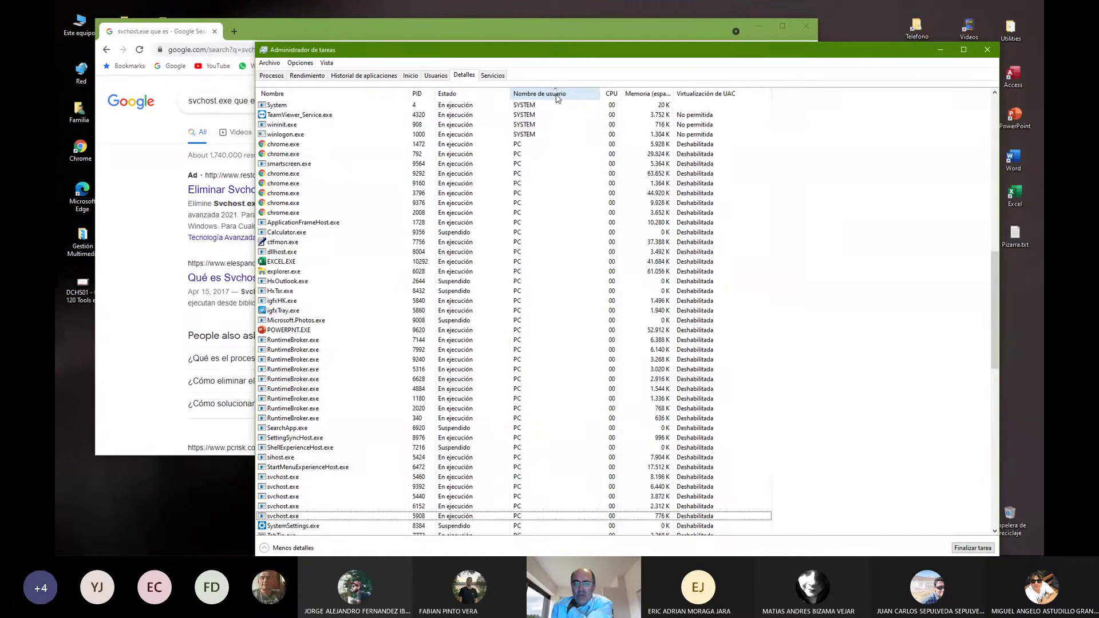
{"action": "scroll", "coordinate": [558, 99], "scroll_direction": "down", "scroll_amount": 8}
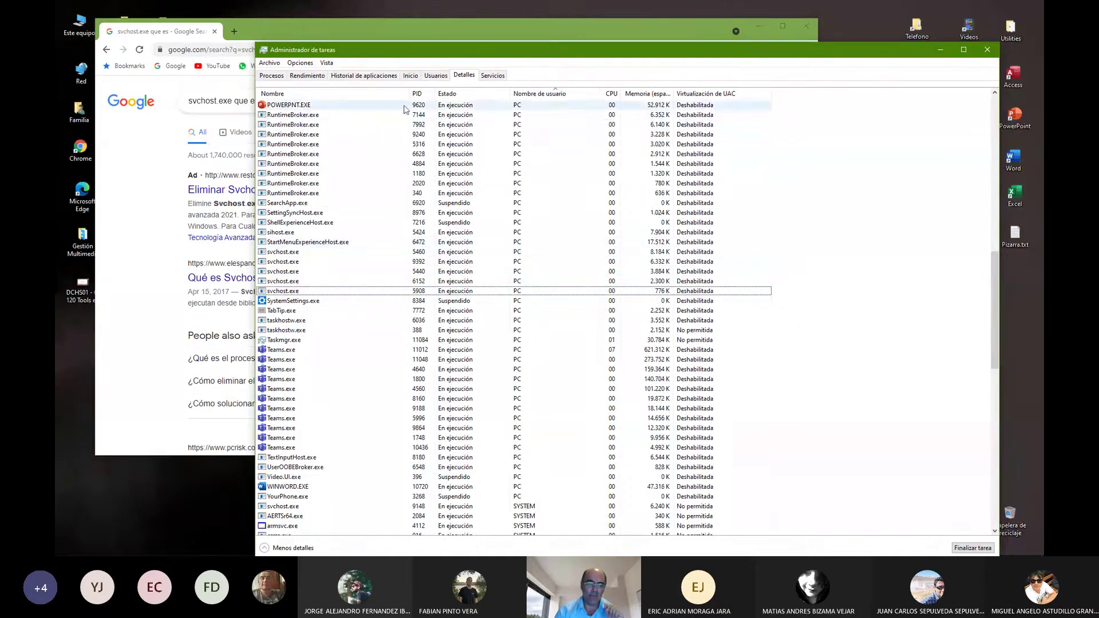
Step: Close the Chrome window with the svchost.exe search and shift the Task Manager window up toward the desktop's centre
{"action": "left_click", "coordinate": [229, 252]}
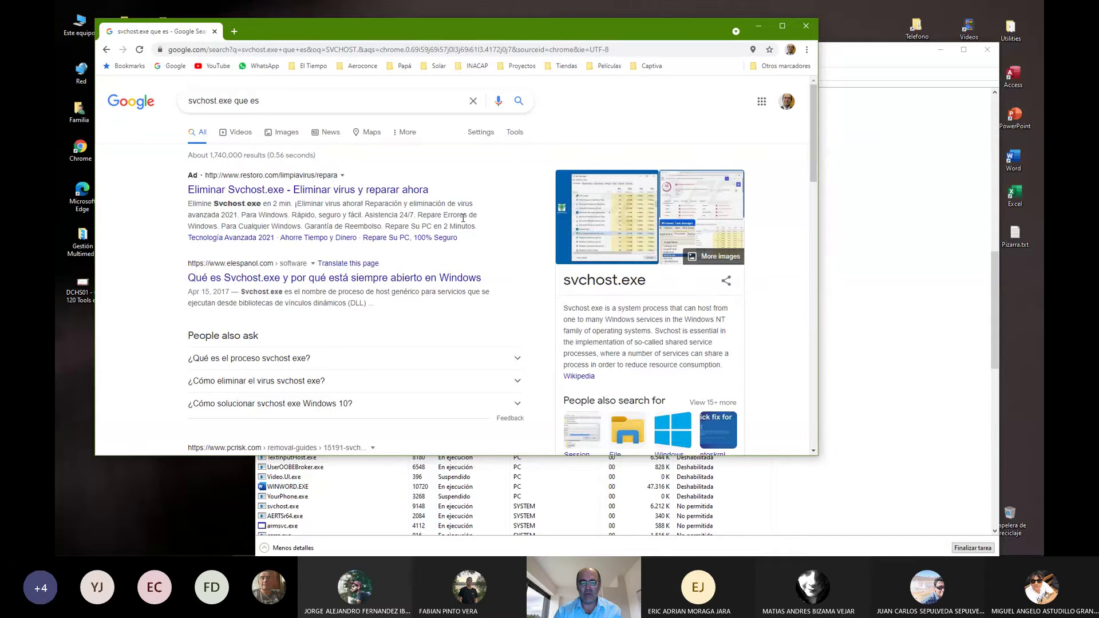
{"action": "left_click", "coordinate": [802, 26]}
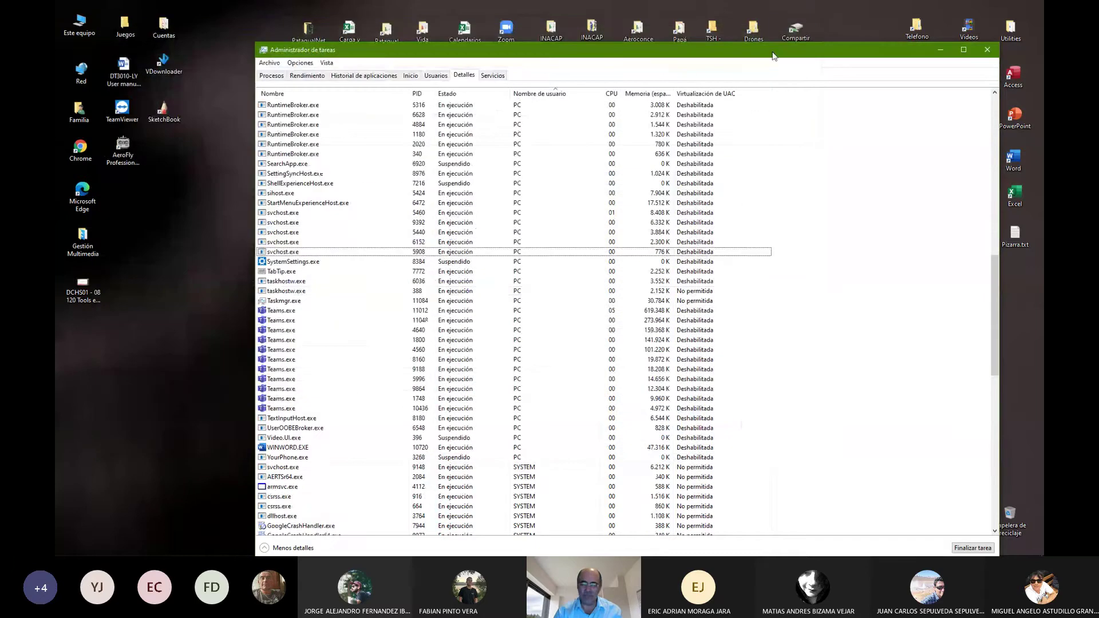
{"action": "left_click_drag", "start_coordinate": [773, 56], "coordinate": [676, 33]}
Step: Display the Windows services in Task Manager and look through the whole list, from AarSvc to XboxNetApiSvc and back
{"action": "left_click", "coordinate": [396, 51]}
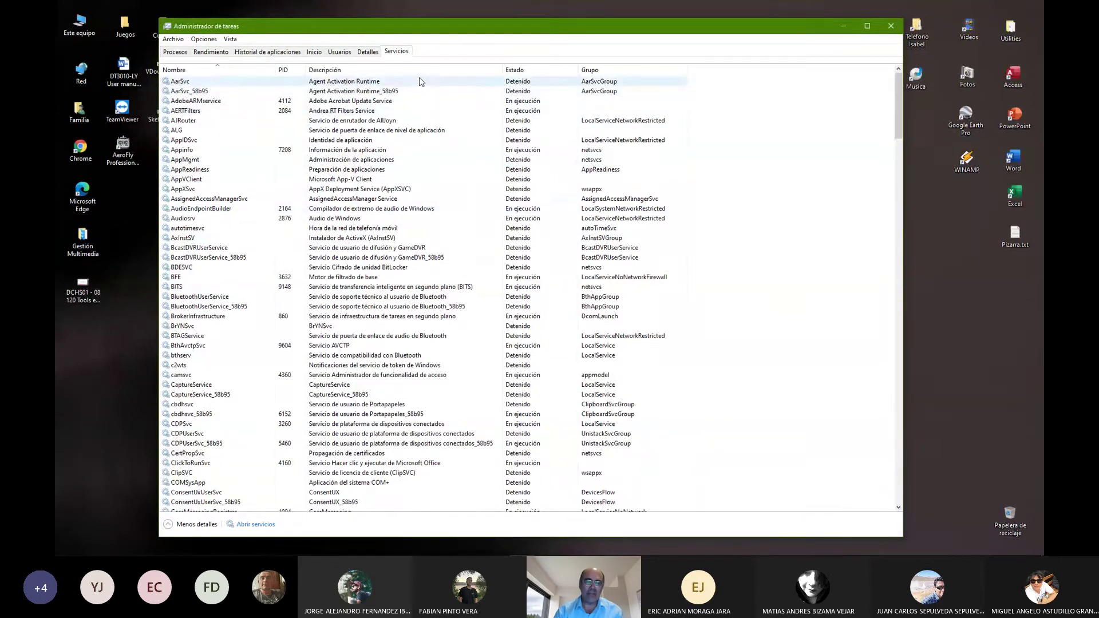
{"action": "scroll", "coordinate": [415, 258], "scroll_direction": "down", "scroll_amount": 6}
{"action": "scroll", "coordinate": [411, 303], "scroll_direction": "down", "scroll_amount": 20}
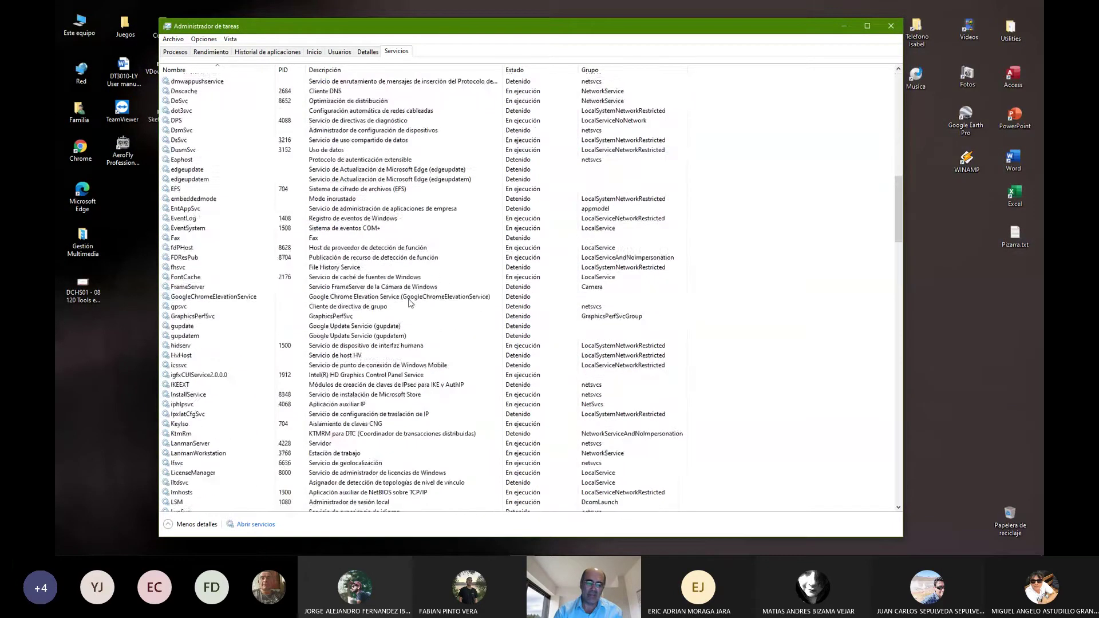
{"action": "scroll", "coordinate": [411, 303], "scroll_direction": "down", "scroll_amount": 20}
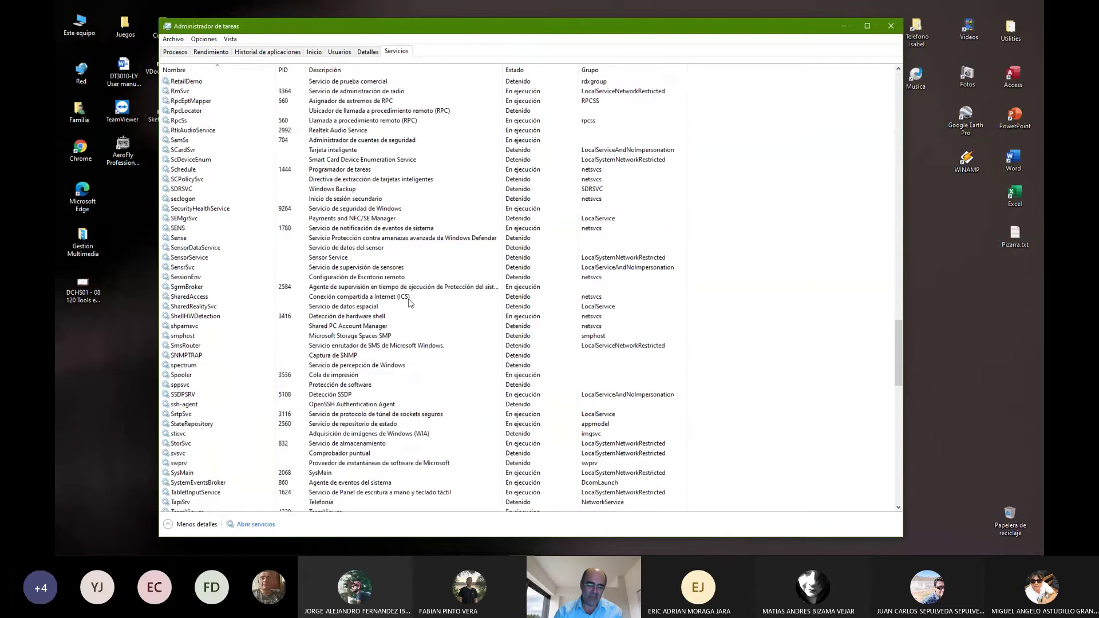
{"action": "scroll", "coordinate": [410, 302], "scroll_direction": "down", "scroll_amount": 8}
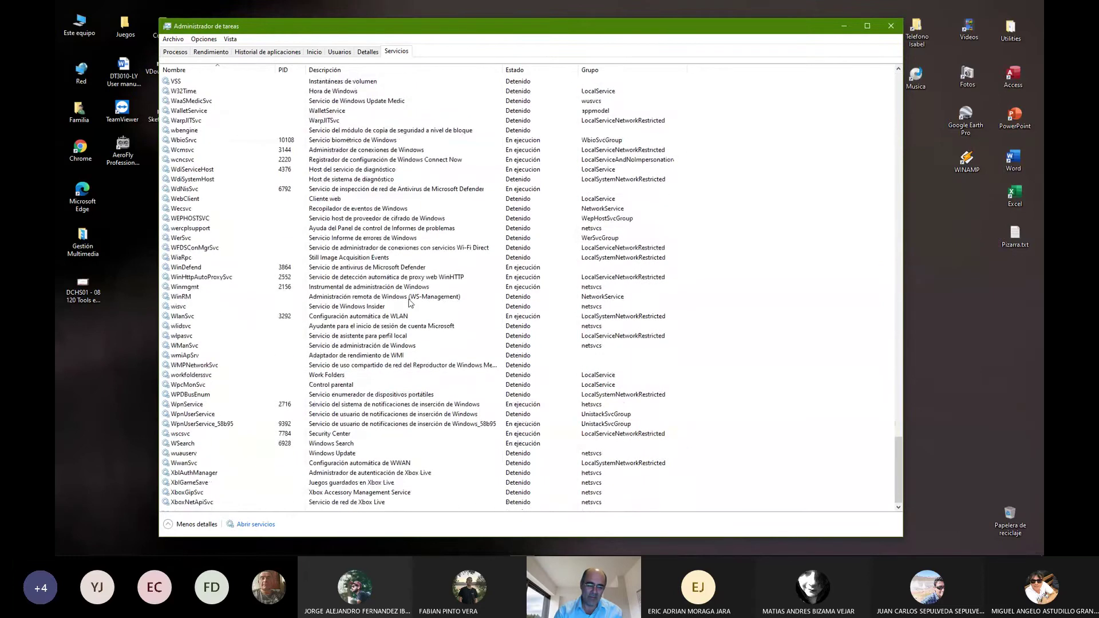
{"action": "left_click_drag", "start_coordinate": [898, 474], "coordinate": [894, 112]}
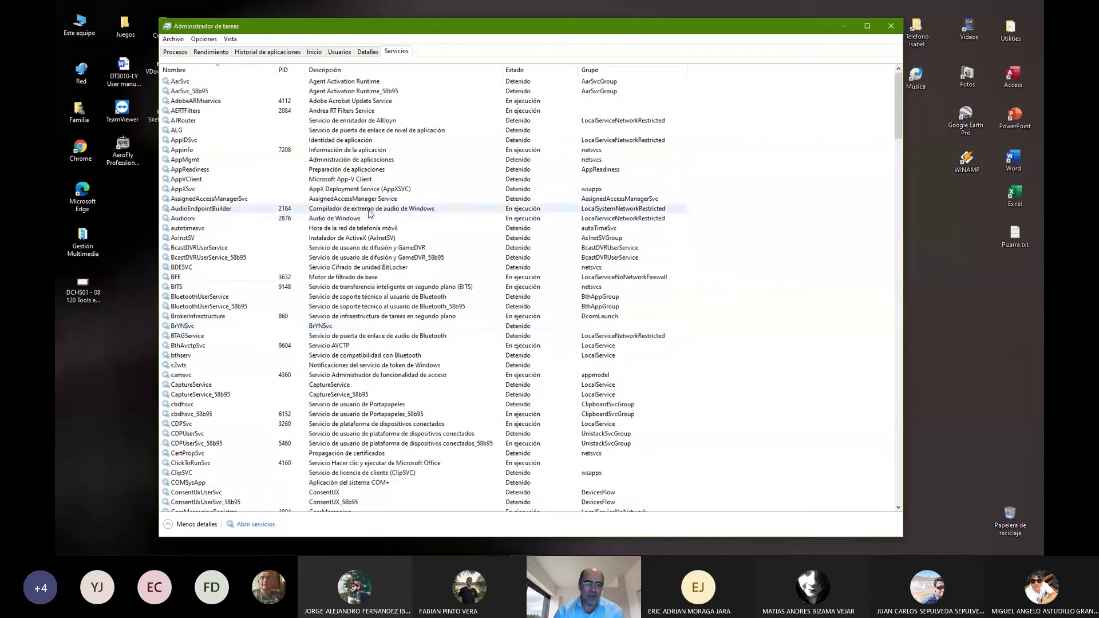
Step: Examine the state and description of the Audiosrv, COMSysApp, ClickToRunSvc and bthserv services
{"action": "left_click", "coordinate": [199, 219]}
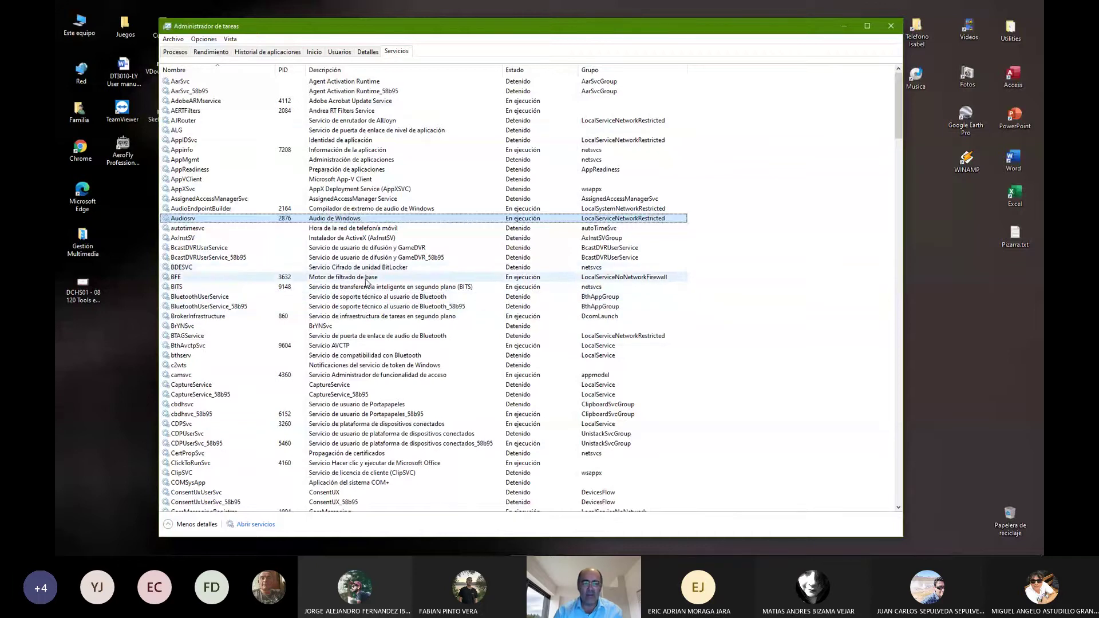
{"action": "scroll", "coordinate": [351, 379], "scroll_direction": "down", "scroll_amount": 6}
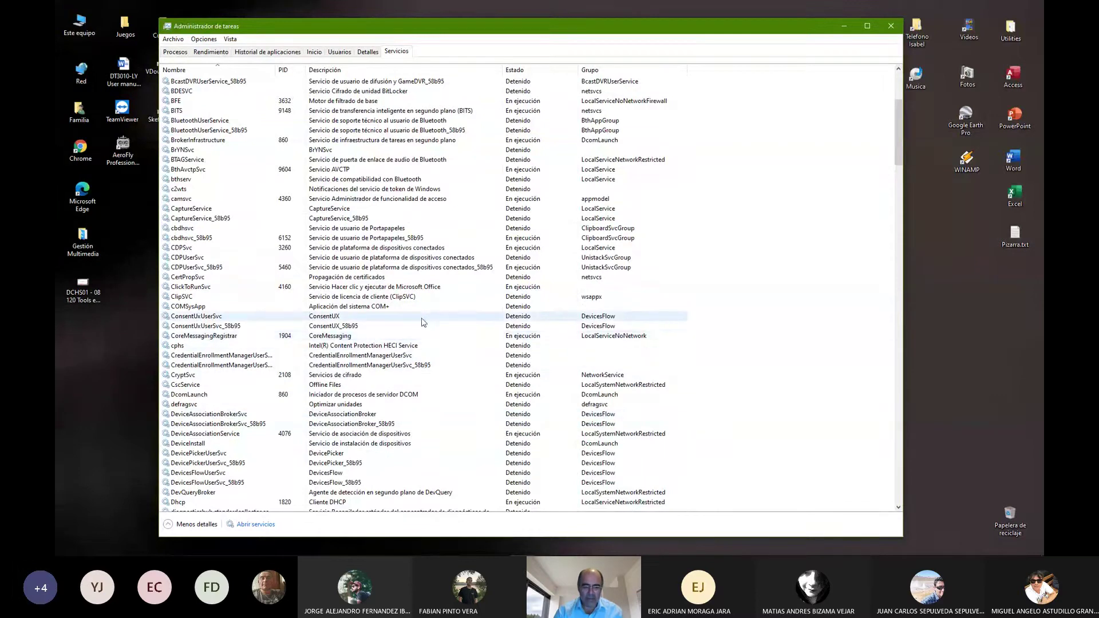
{"action": "left_click", "coordinate": [398, 308]}
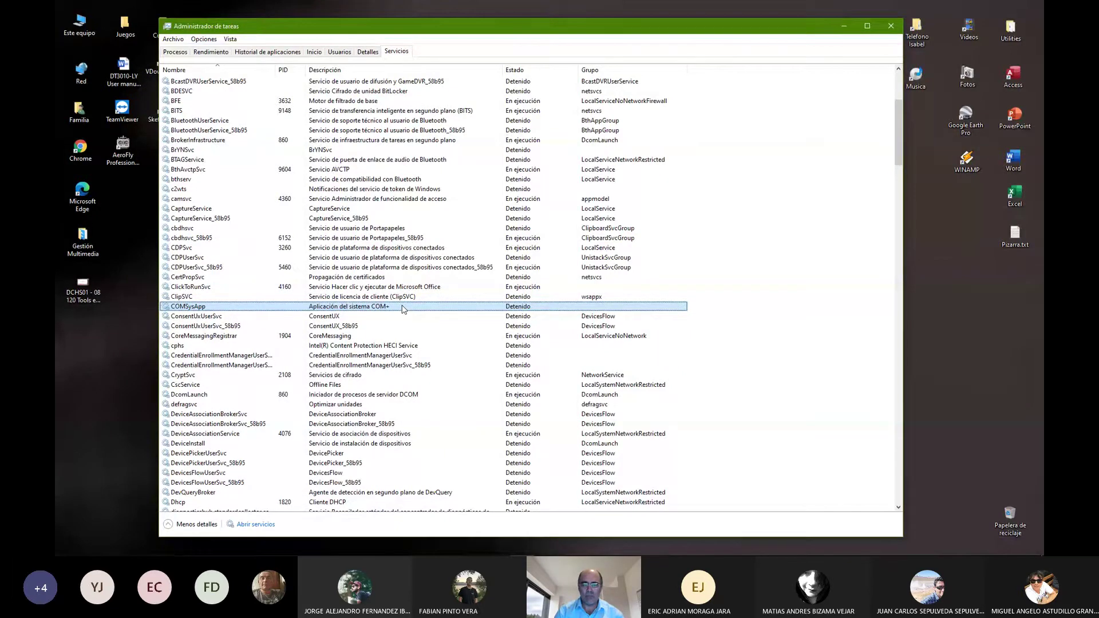
{"action": "left_click", "coordinate": [264, 287]}
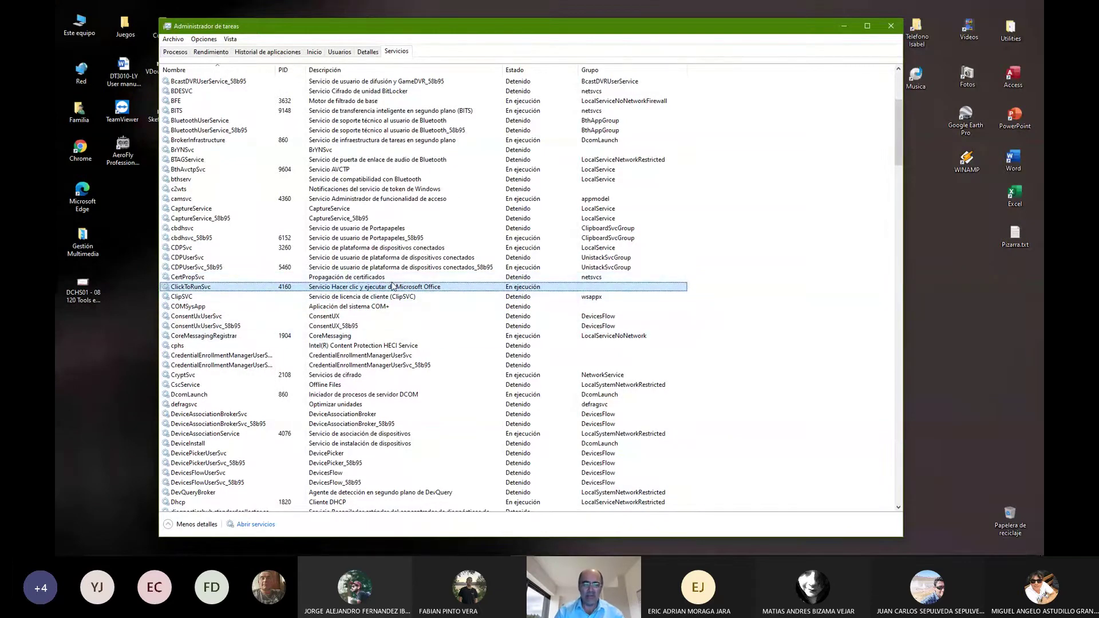
{"action": "left_click", "coordinate": [404, 179]}
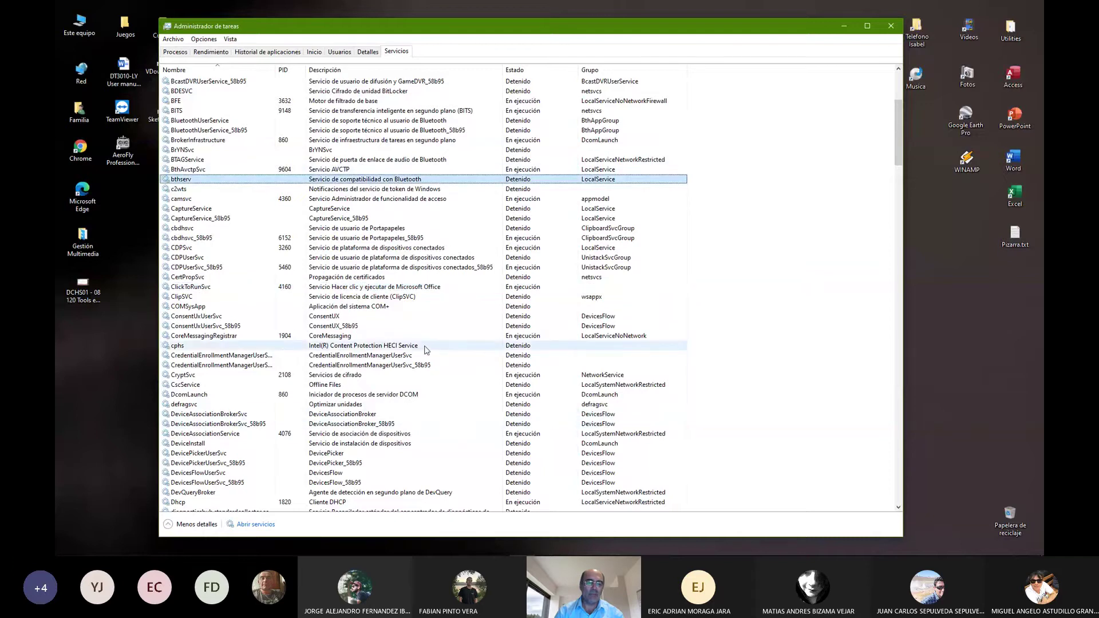
Step: Examine services further down the list, including Dnscache, FrameServer and the Google update service gupdatem
{"action": "scroll", "coordinate": [422, 341], "scroll_direction": "down", "scroll_amount": 13}
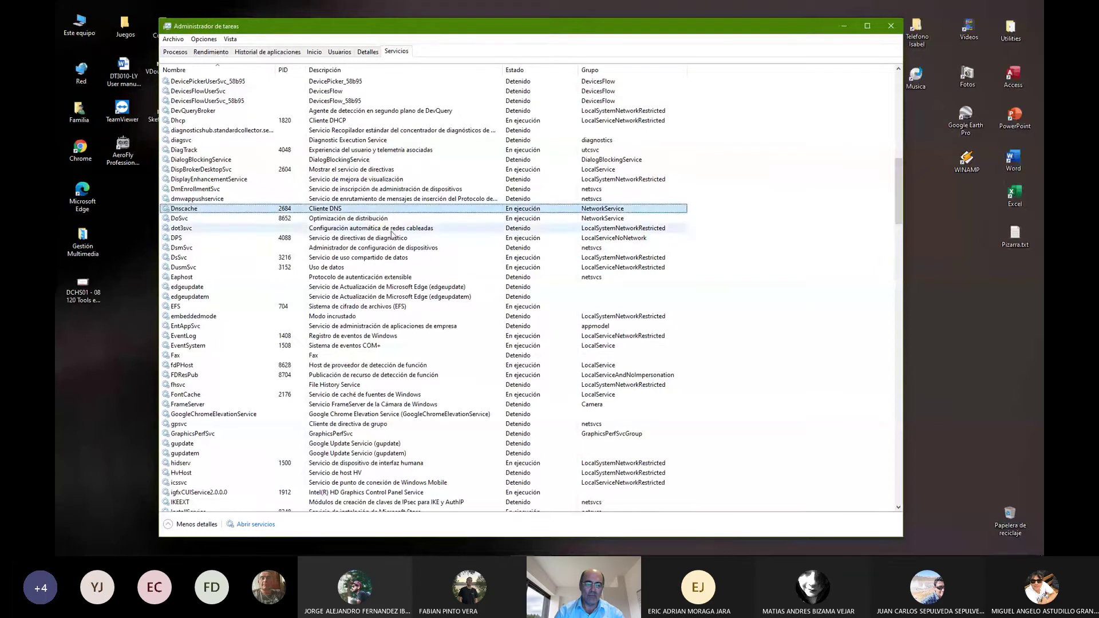
{"action": "left_click", "coordinate": [395, 307]}
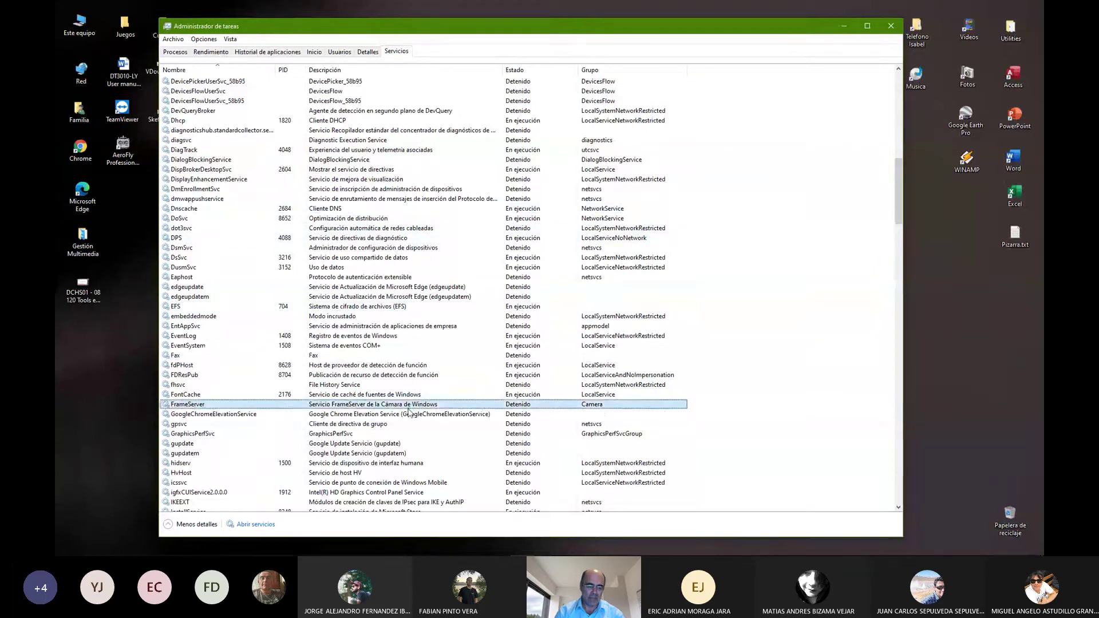
{"action": "left_click", "coordinate": [409, 453]}
{"action": "scroll", "coordinate": [408, 453], "scroll_direction": "down", "scroll_amount": 4}
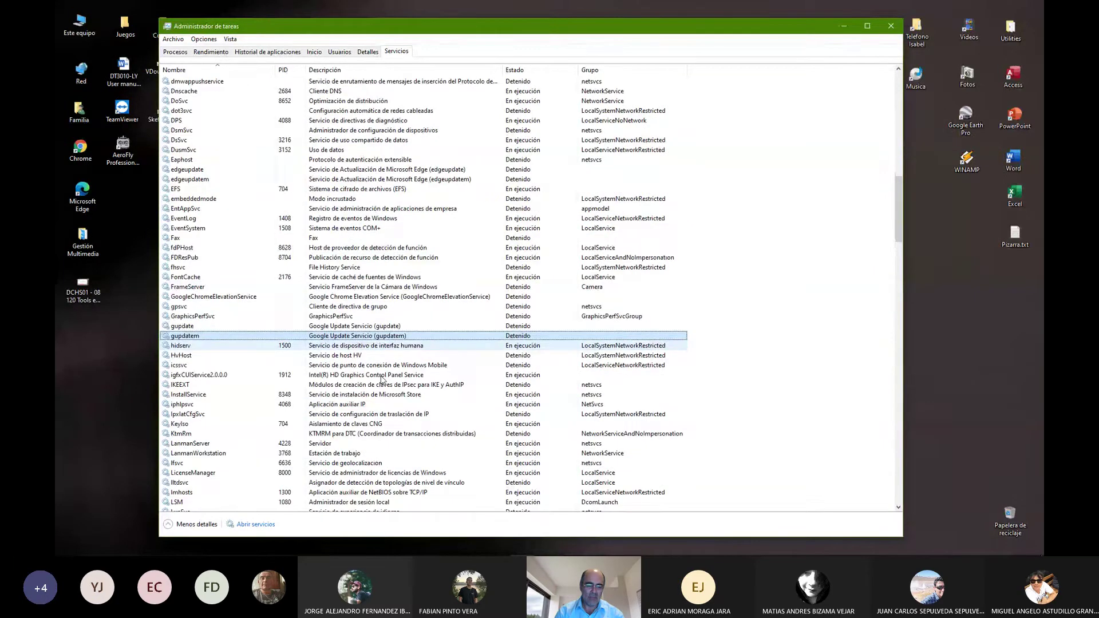
{"action": "scroll", "coordinate": [381, 379], "scroll_direction": "up", "scroll_amount": 4}
{"action": "scroll", "coordinate": [381, 379], "scroll_direction": "down", "scroll_amount": 4}
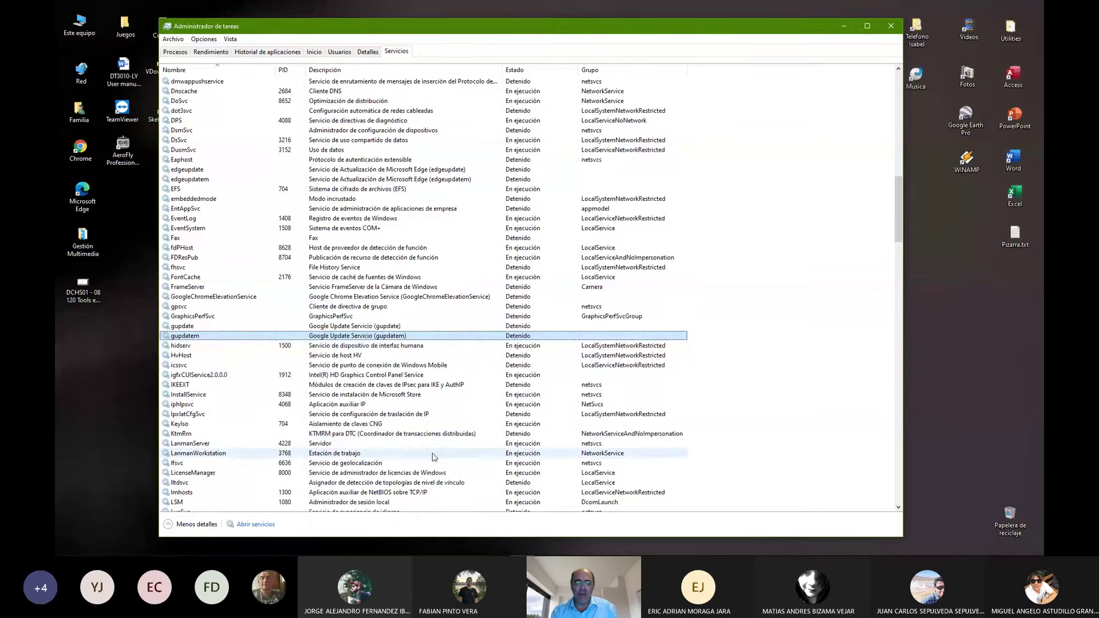
Step: Look through the remaining services below gupdatem to the end of the list, and return to the first service
{"action": "scroll", "coordinate": [718, 438], "scroll_direction": "down", "scroll_amount": 8}
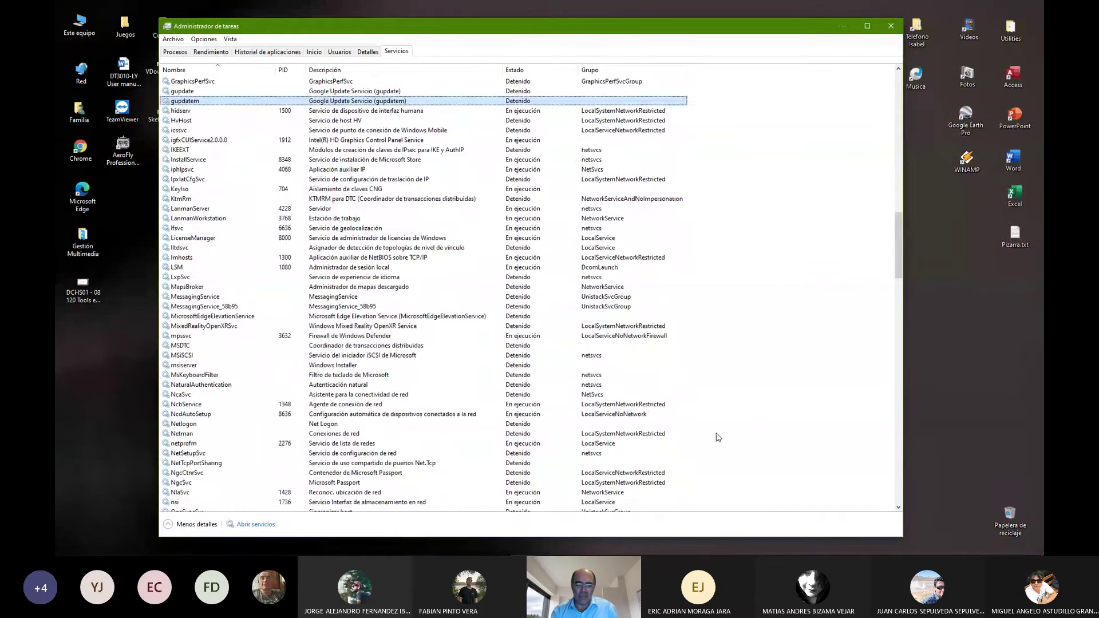
{"action": "scroll", "coordinate": [718, 438], "scroll_direction": "down", "scroll_amount": 3}
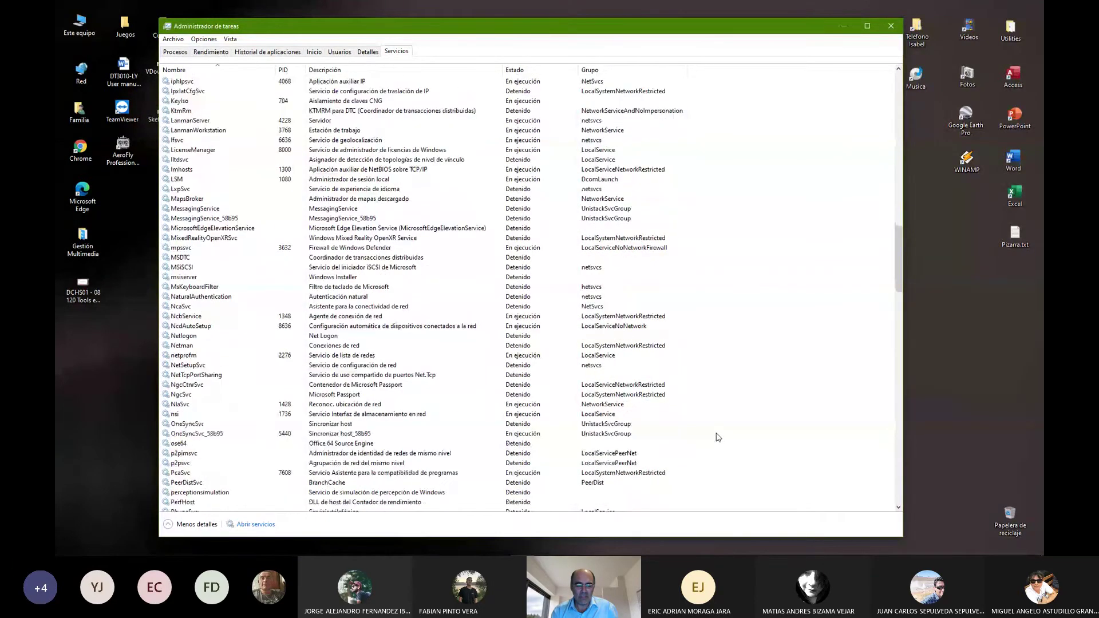
{"action": "scroll", "coordinate": [718, 438], "scroll_direction": "down", "scroll_amount": 15}
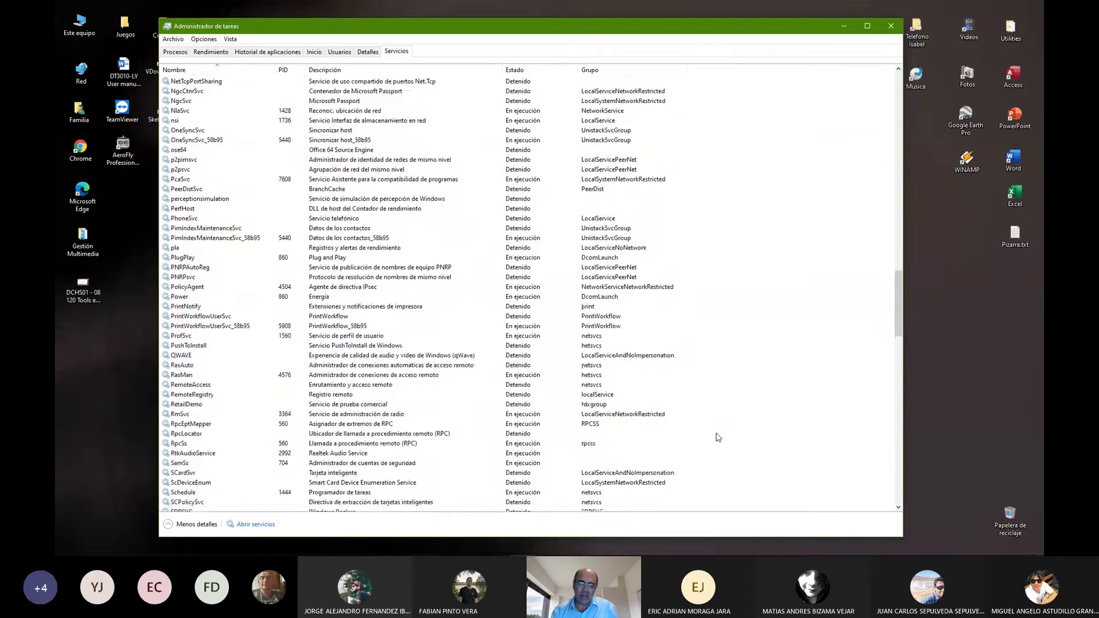
{"action": "scroll", "coordinate": [718, 438], "scroll_direction": "down", "scroll_amount": 9}
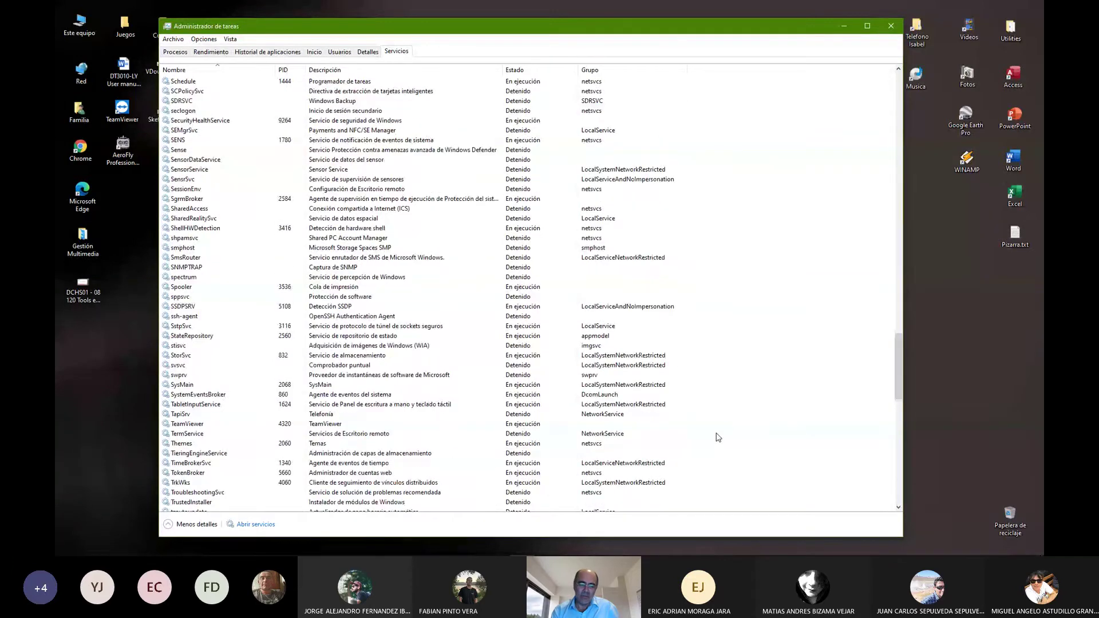
{"action": "scroll", "coordinate": [718, 438], "scroll_direction": "down", "scroll_amount": 20}
{"action": "scroll", "coordinate": [624, 134], "scroll_direction": "up", "scroll_amount": 20}
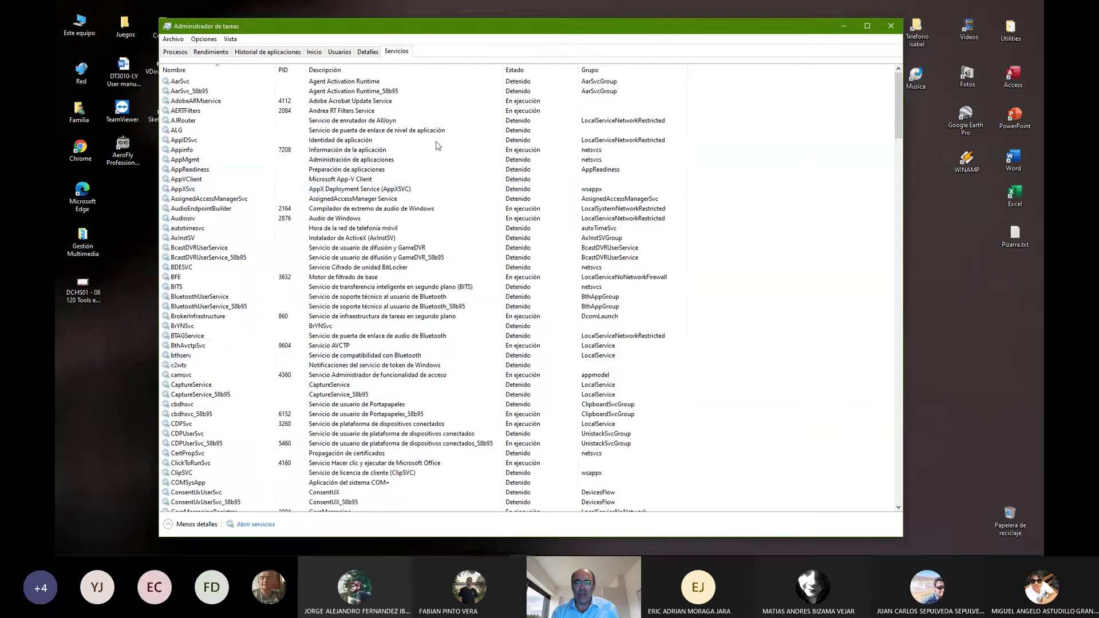
Step: Sort the services by state with the running ones first, and stop the AdobeARMservice service
{"action": "left_click", "coordinate": [553, 71]}
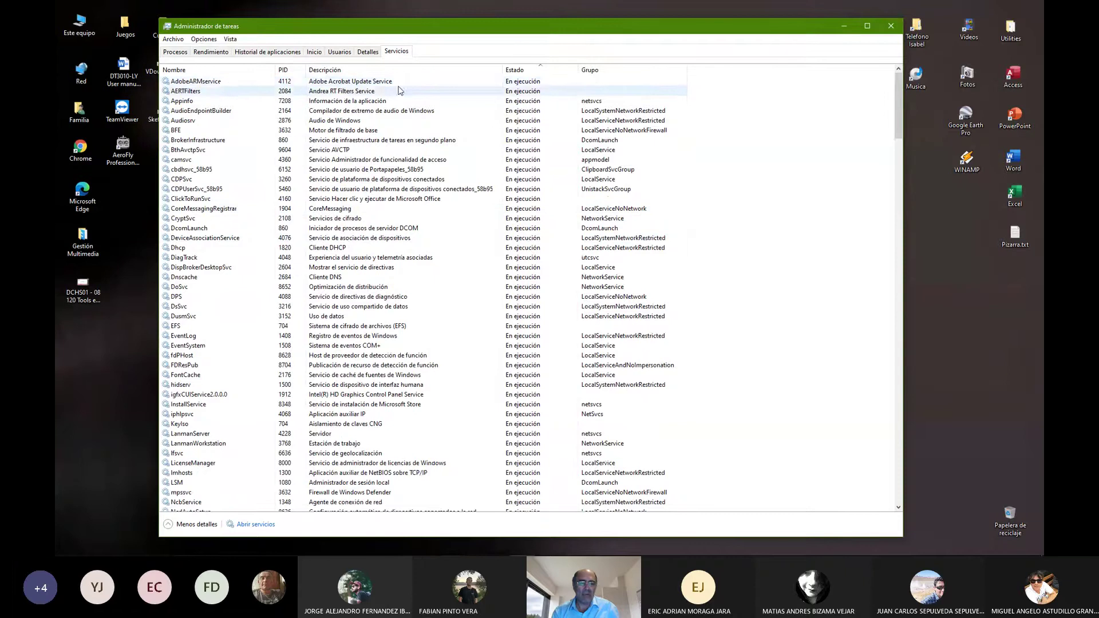
{"action": "right_click", "coordinate": [525, 85]}
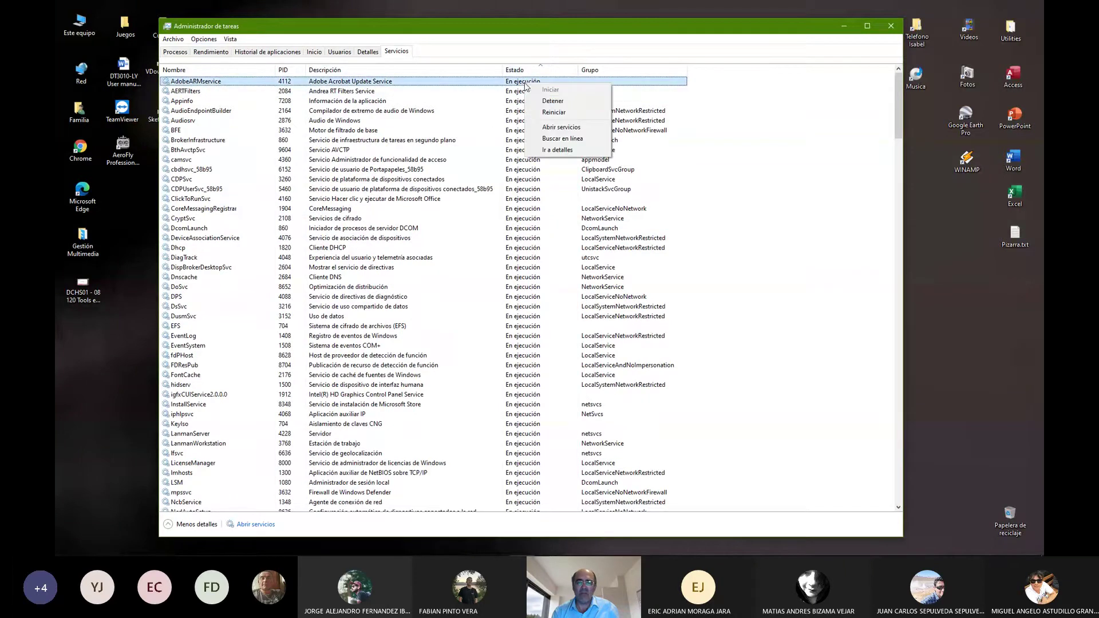
{"action": "left_click", "coordinate": [553, 101]}
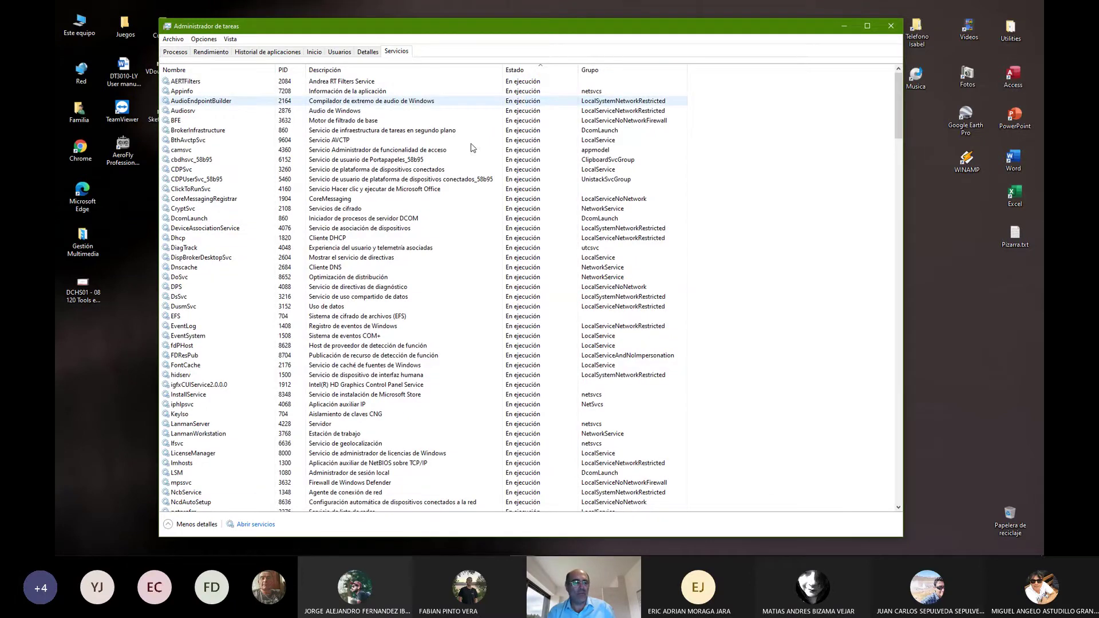
Step: Sort the services by description and start the stopped Adobe Acrobat Update Service, AdobeARMservice
{"action": "scroll", "coordinate": [471, 299], "scroll_direction": "down", "scroll_amount": 14}
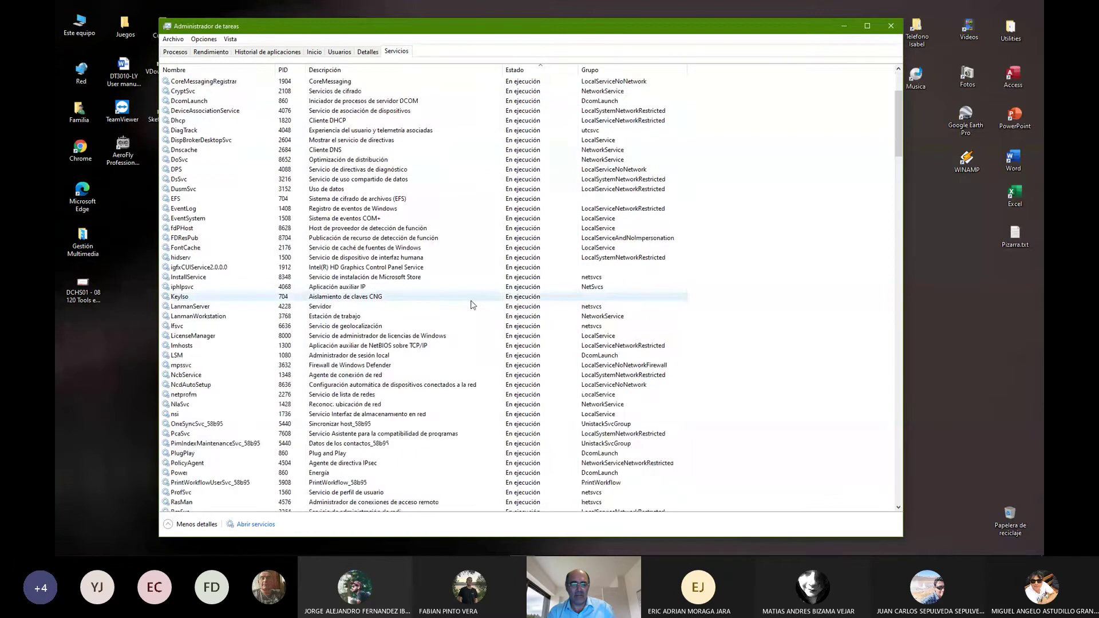
{"action": "scroll", "coordinate": [522, 335], "scroll_direction": "down", "scroll_amount": 11}
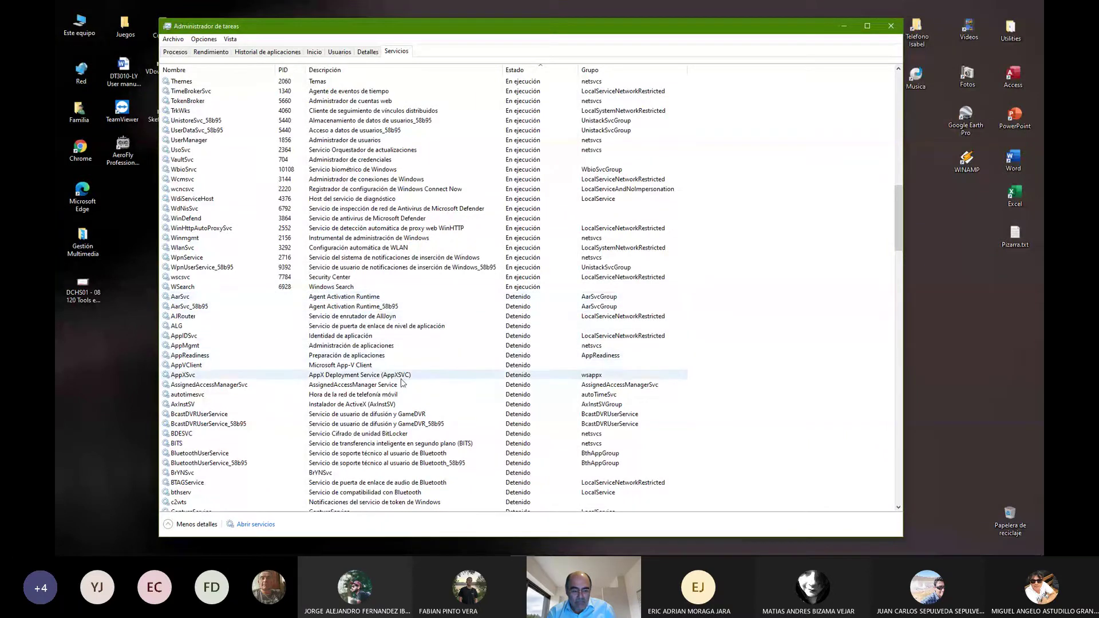
{"action": "scroll", "coordinate": [382, 360], "scroll_direction": "down", "scroll_amount": 6}
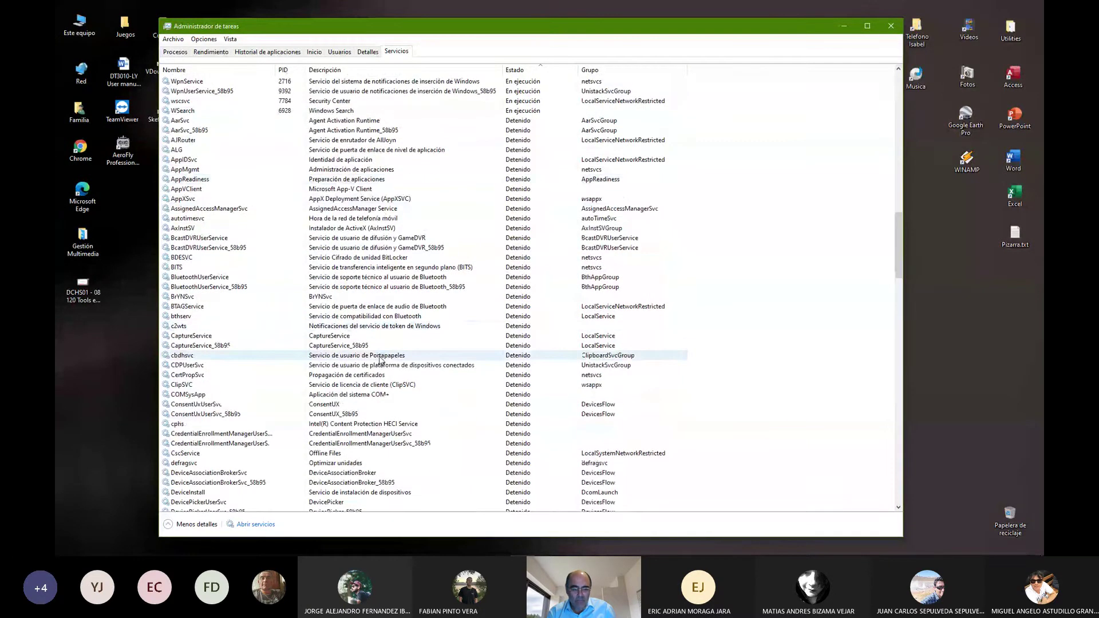
{"action": "scroll", "coordinate": [379, 360], "scroll_direction": "down", "scroll_amount": 20}
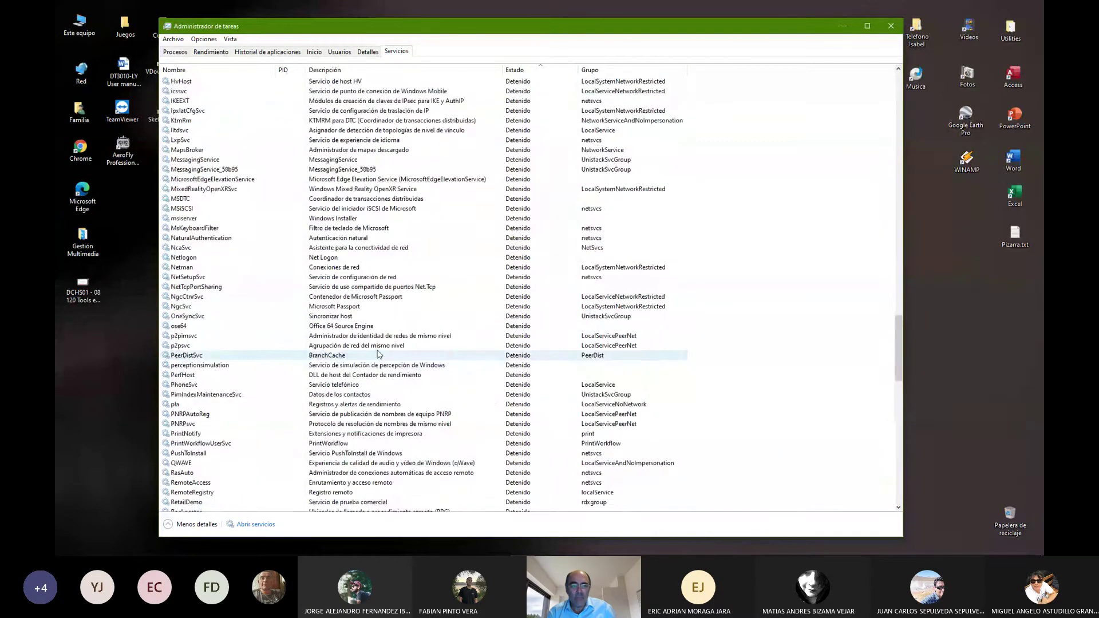
{"action": "left_click", "coordinate": [374, 77]}
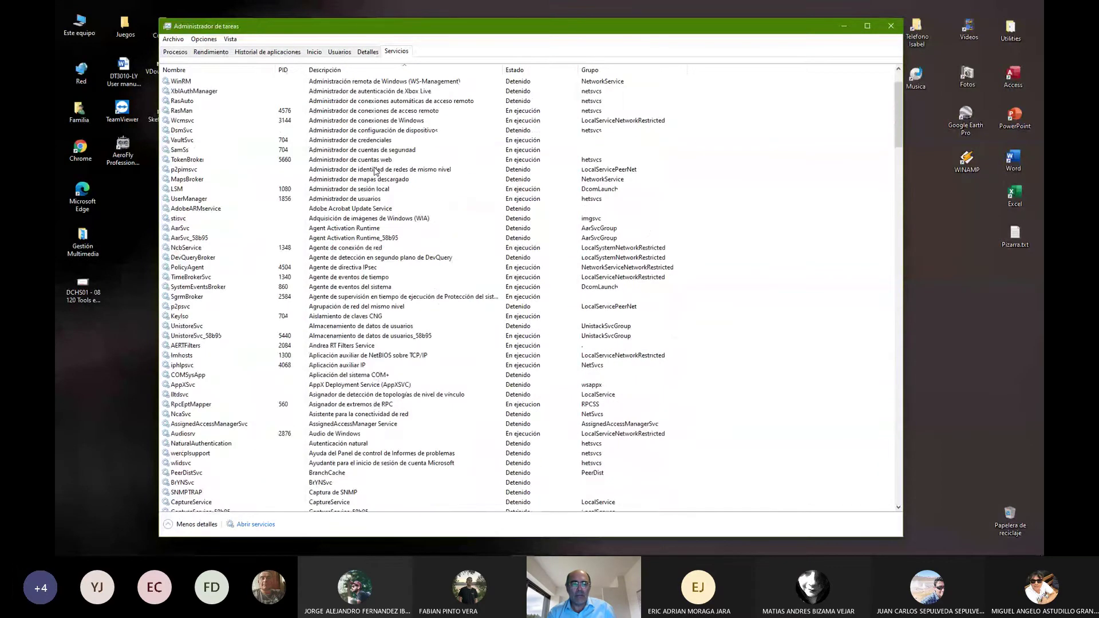
{"action": "scroll", "coordinate": [376, 172], "scroll_direction": "up", "scroll_amount": 2}
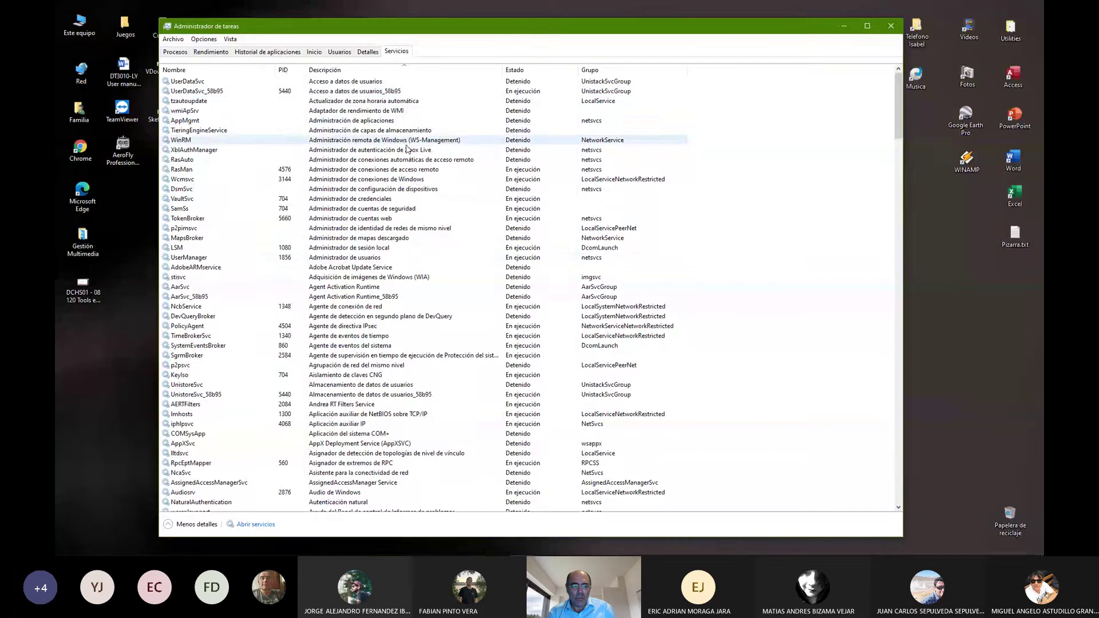
{"action": "right_click", "coordinate": [520, 271]}
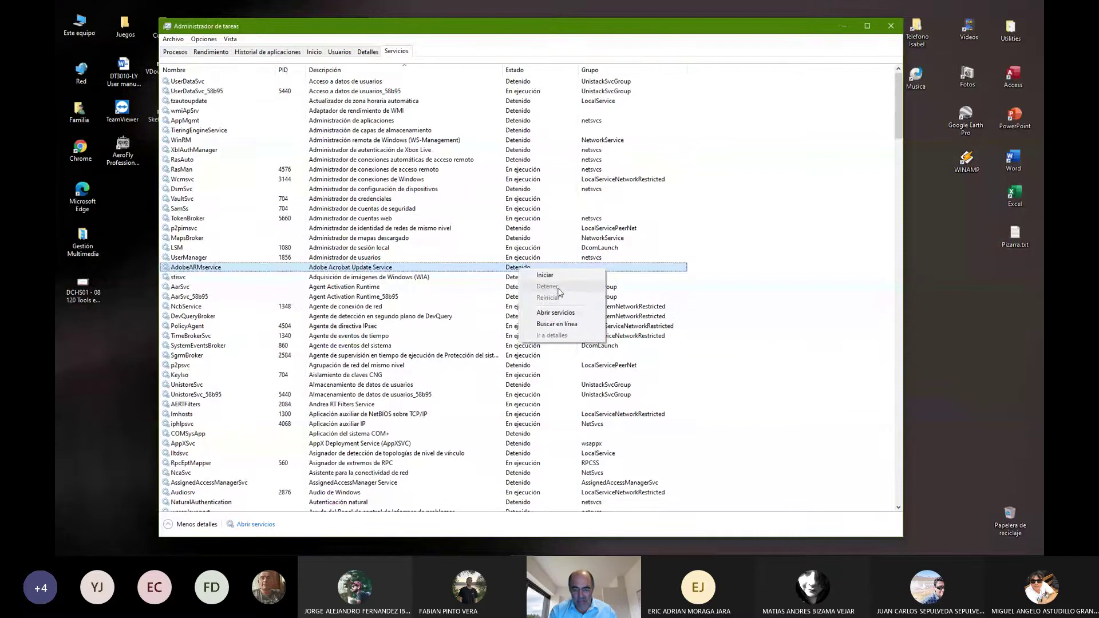
{"action": "left_click", "coordinate": [542, 275]}
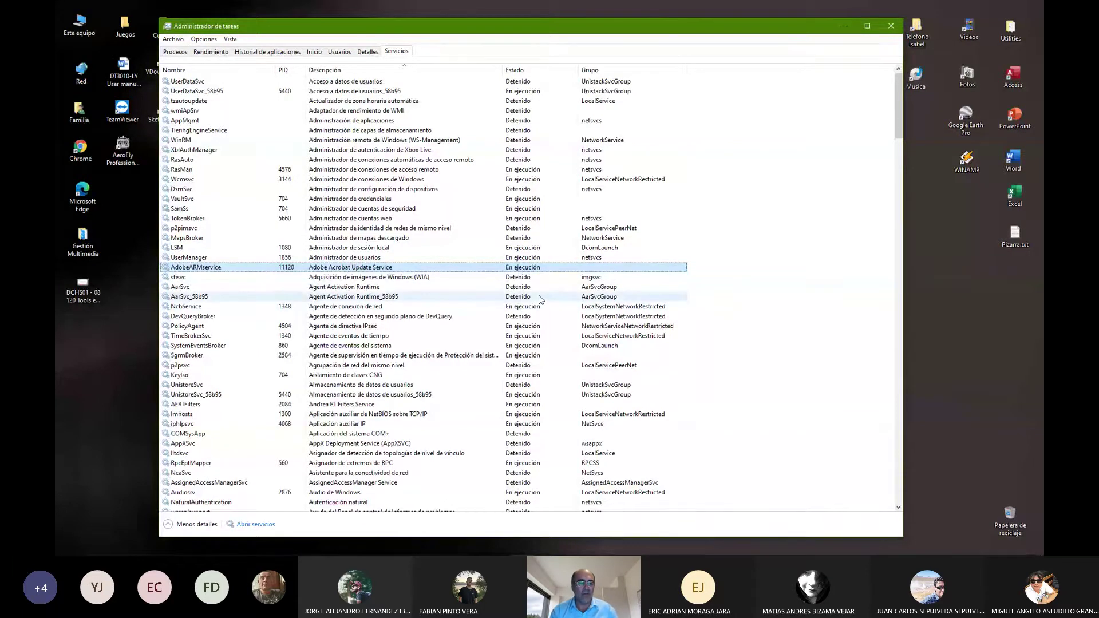
Step: Examine the services further down the list, including WebClient, and return to the first service
{"action": "scroll", "coordinate": [324, 305], "scroll_direction": "down", "scroll_amount": 7}
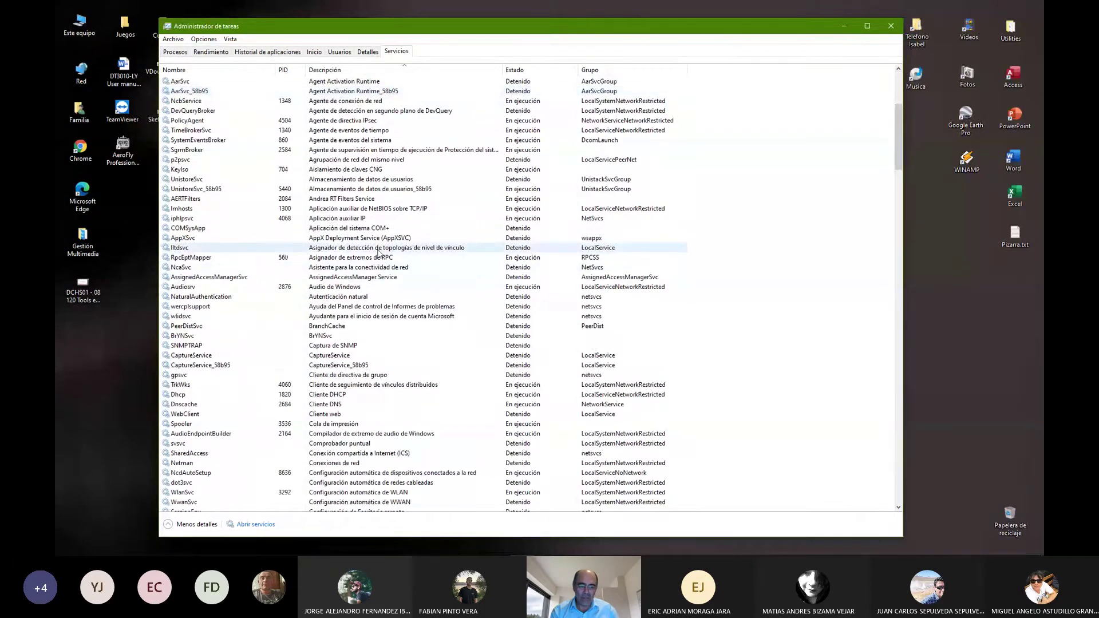
{"action": "scroll", "coordinate": [338, 279], "scroll_direction": "down", "scroll_amount": 4}
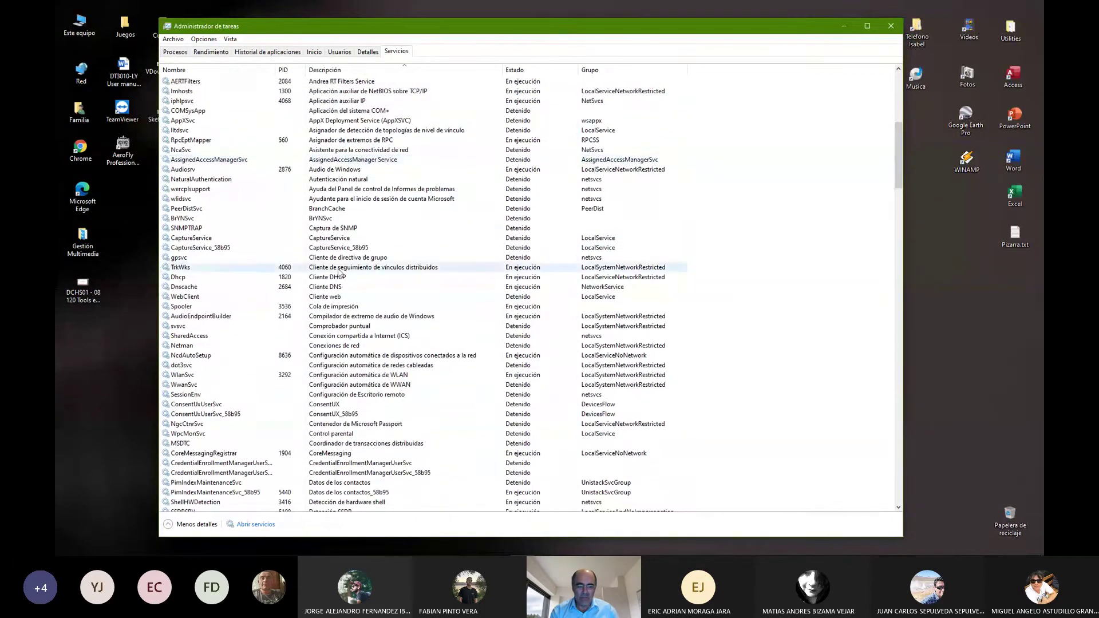
{"action": "scroll", "coordinate": [348, 253], "scroll_direction": "down", "scroll_amount": 2}
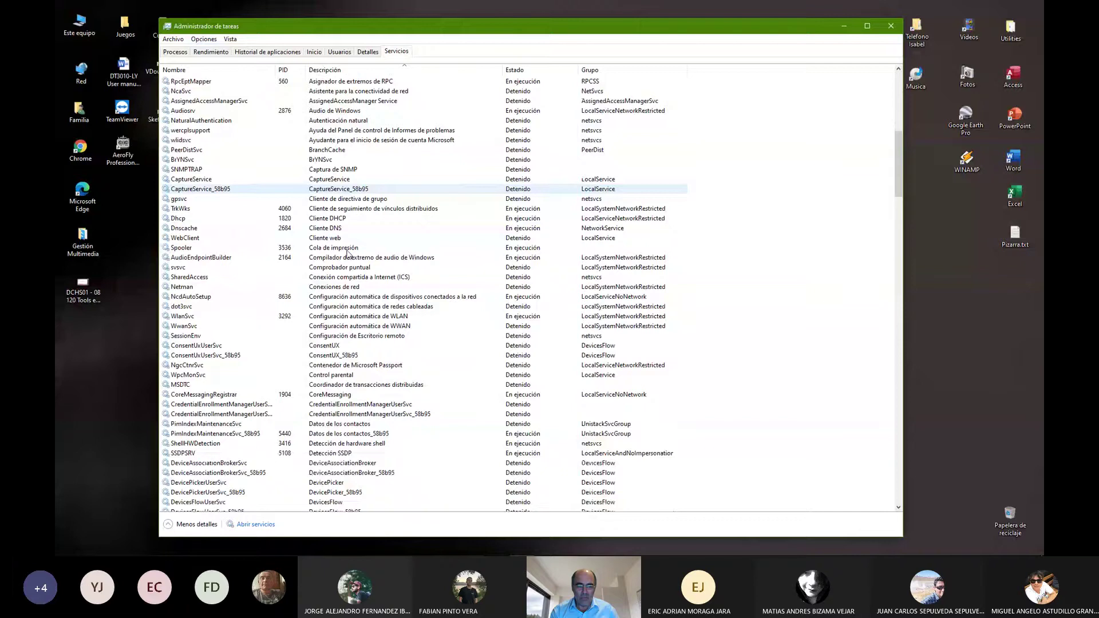
{"action": "left_click", "coordinate": [333, 237]}
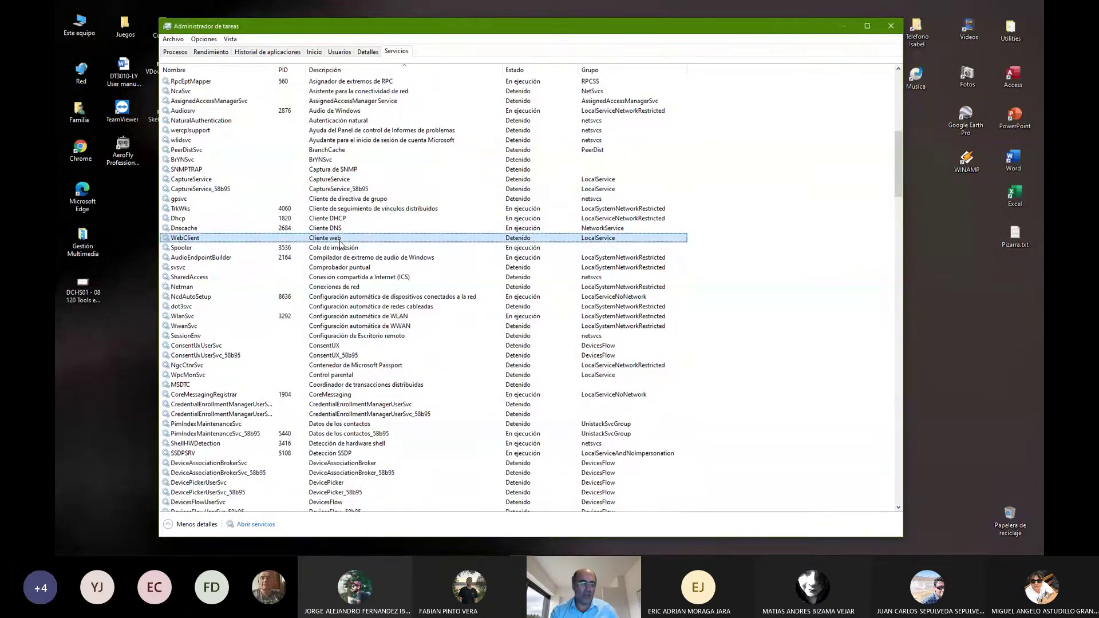
{"action": "scroll", "coordinate": [344, 280], "scroll_direction": "down", "scroll_amount": 5}
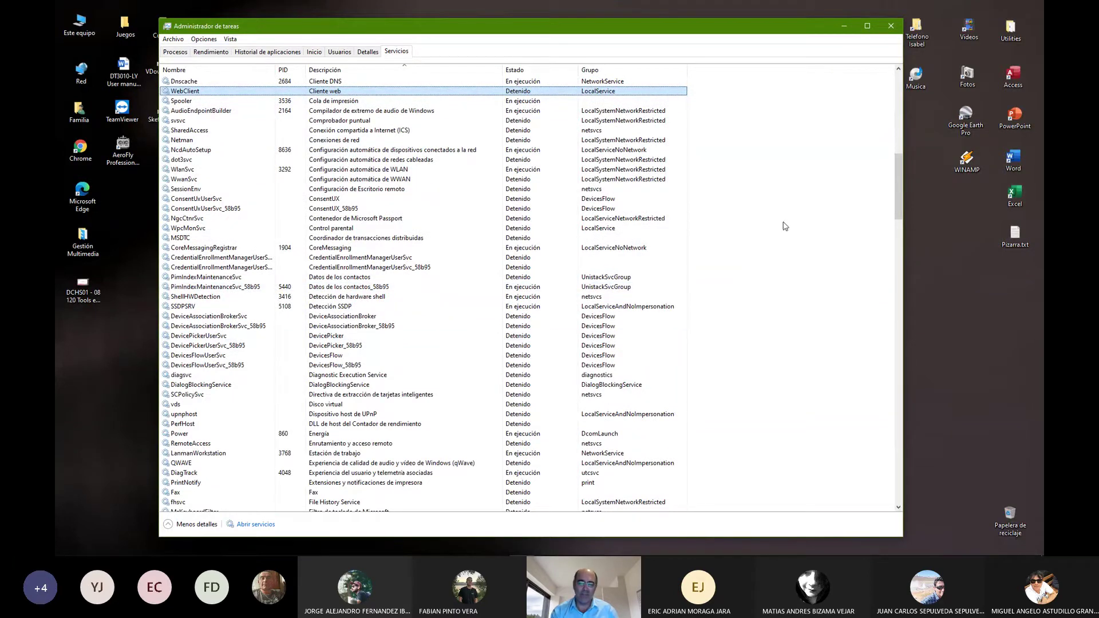
{"action": "left_click_drag", "start_coordinate": [900, 197], "coordinate": [898, 112]}
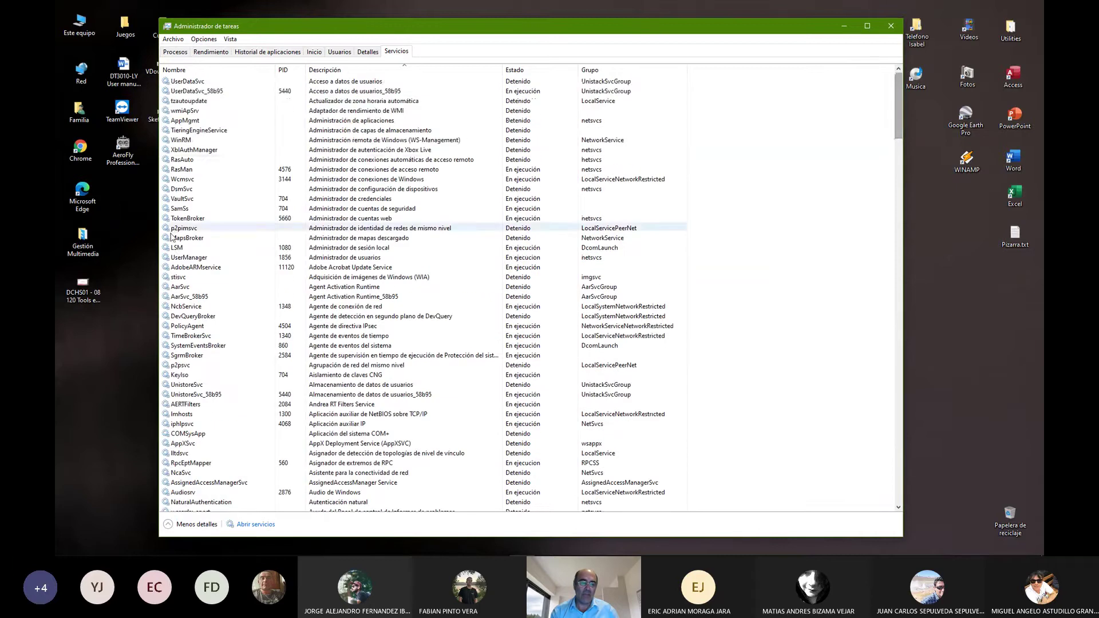
Step: Review the processes, performance, application history, startup, users and details views in turn, and return to the services
{"action": "left_click", "coordinate": [175, 52]}
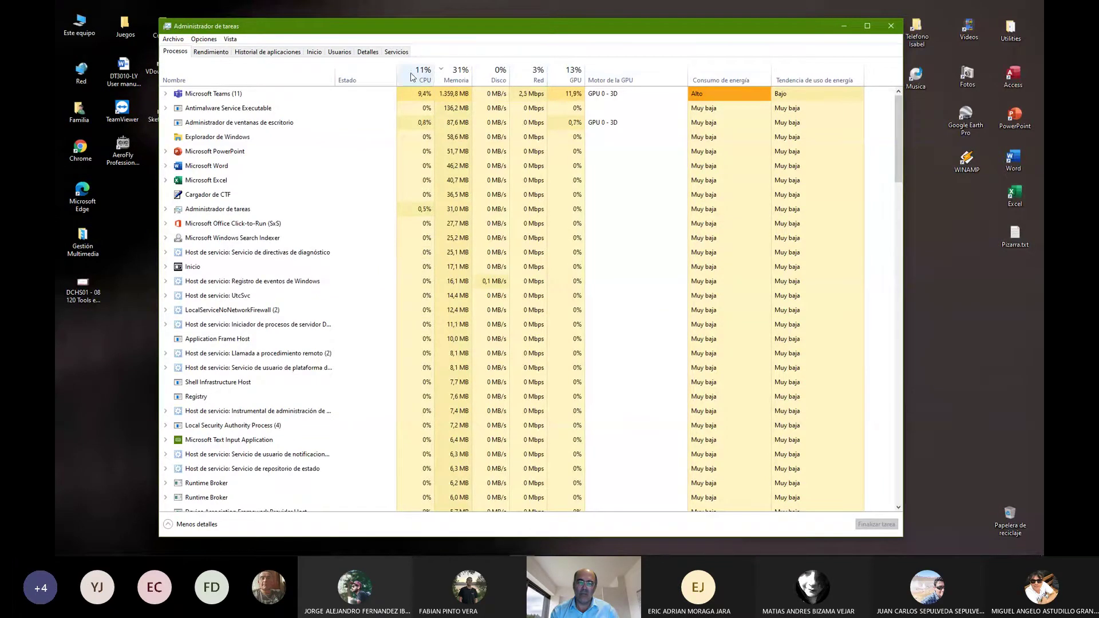
{"action": "left_click", "coordinate": [209, 53]}
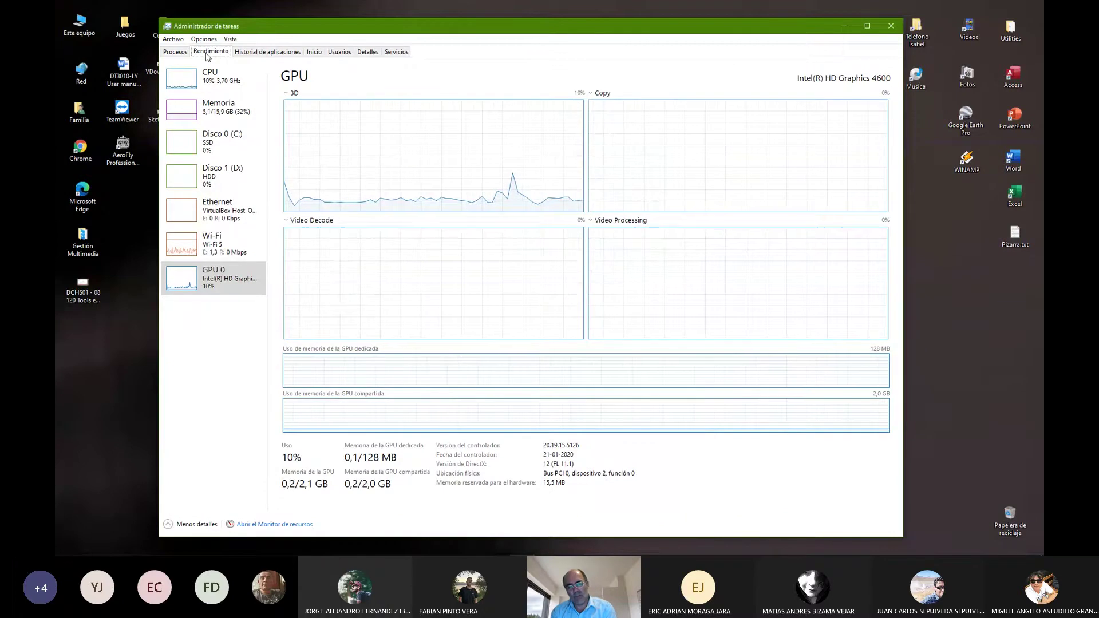
{"action": "left_click", "coordinate": [270, 52]}
{"action": "left_click", "coordinate": [314, 52]}
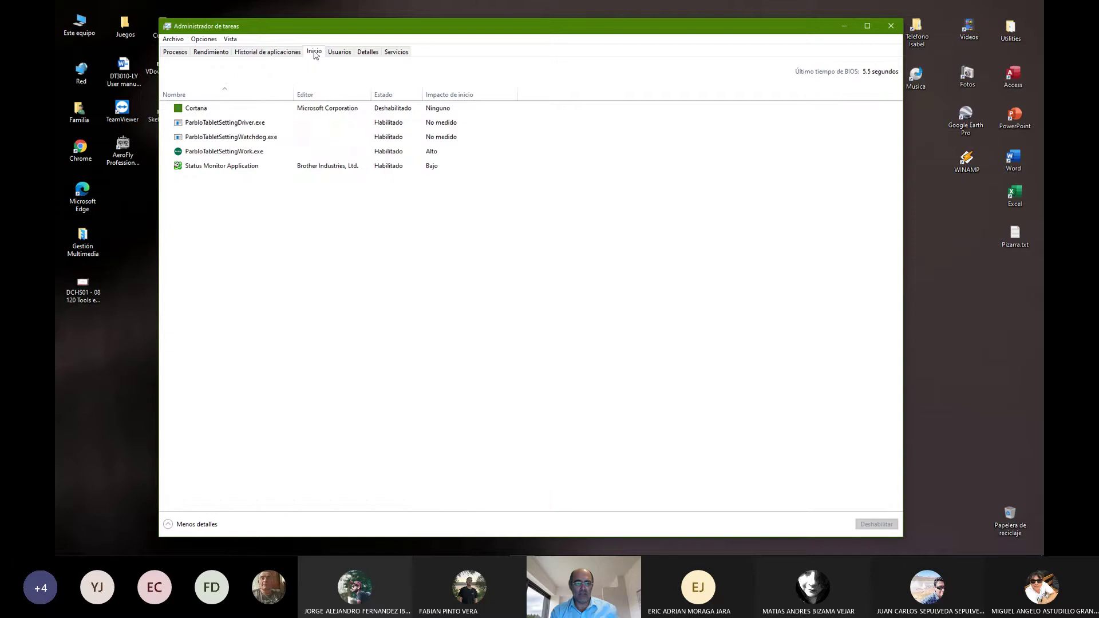
{"action": "left_click", "coordinate": [343, 53]}
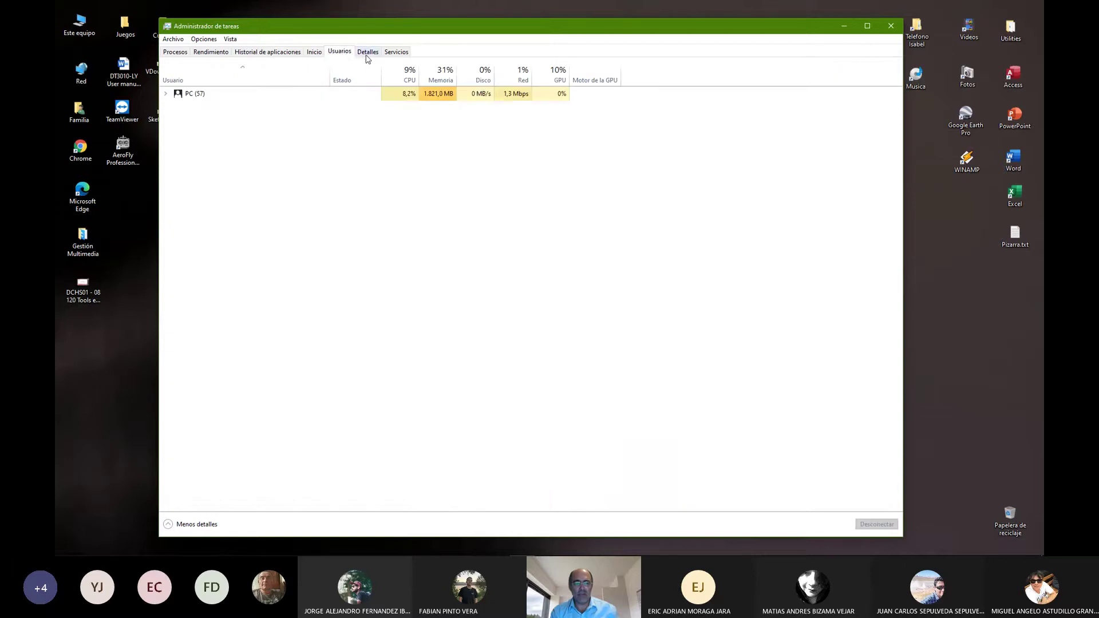
{"action": "left_click", "coordinate": [369, 55]}
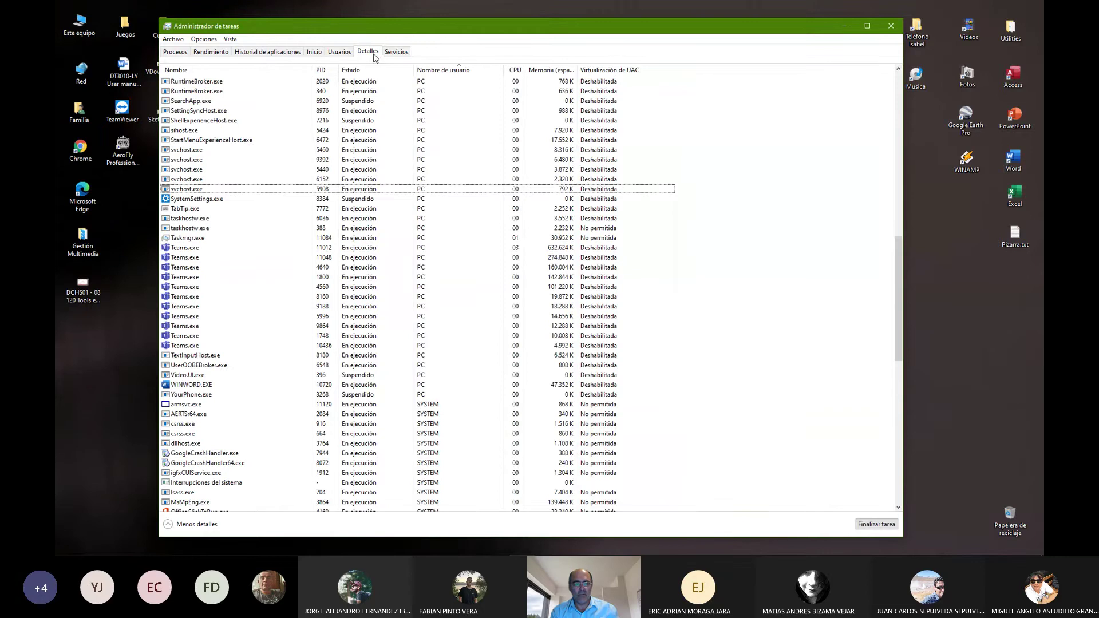
{"action": "left_click", "coordinate": [400, 53]}
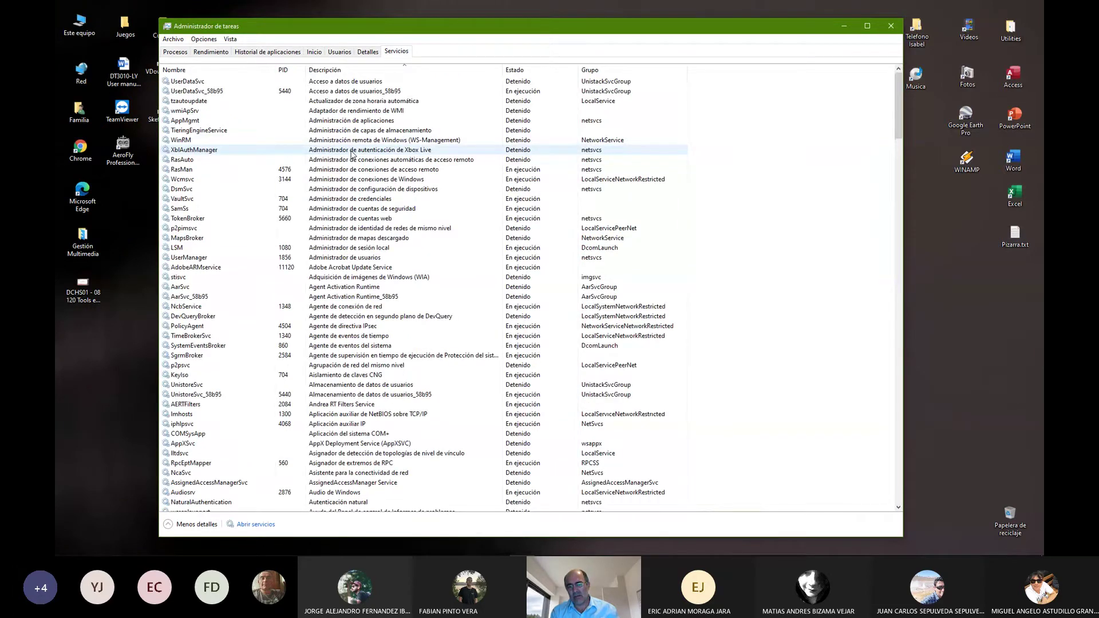
Step: Show the process list, and reduce and reposition the Task Manager window so the desktop icons are reachable
{"action": "left_click", "coordinate": [176, 52]}
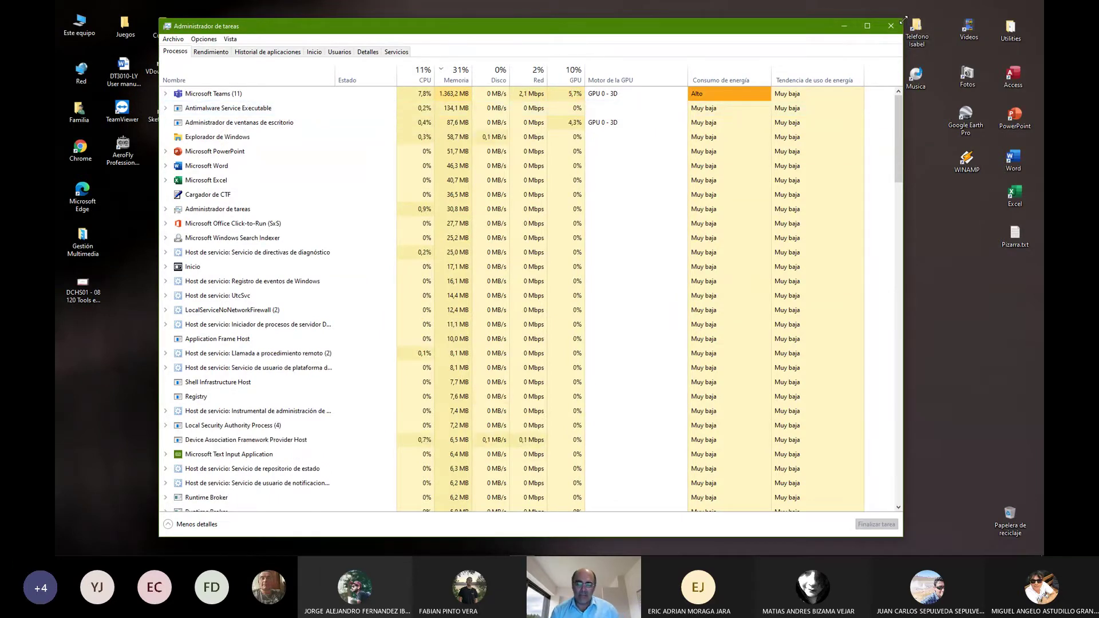
{"action": "left_click_drag", "start_coordinate": [902, 19], "coordinate": [888, 67]}
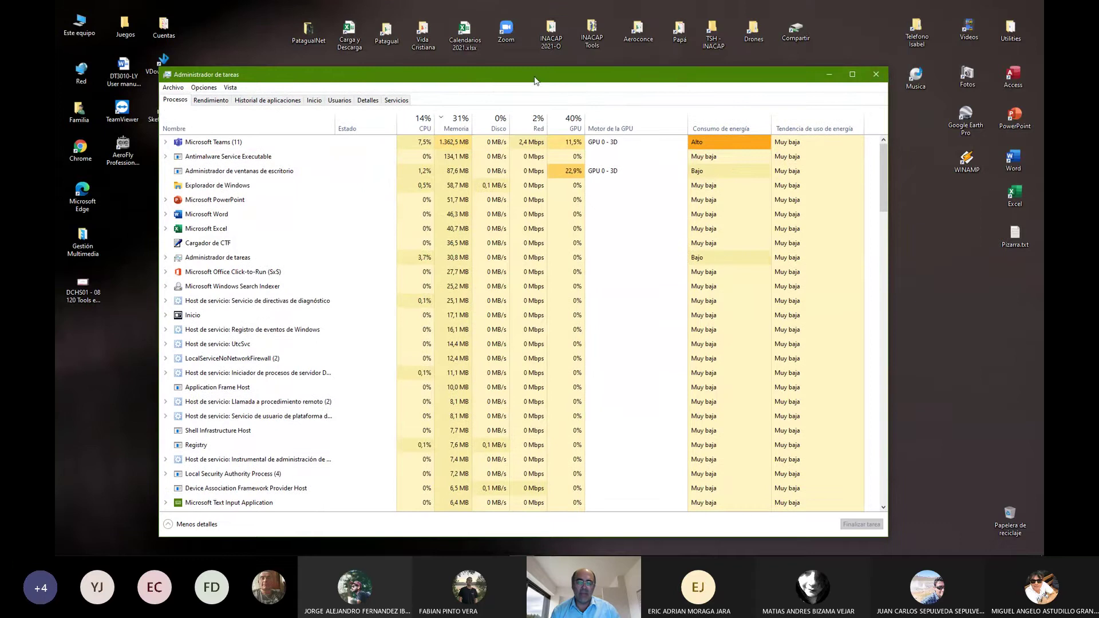
{"action": "left_click_drag", "start_coordinate": [496, 81], "coordinate": [454, 44]}
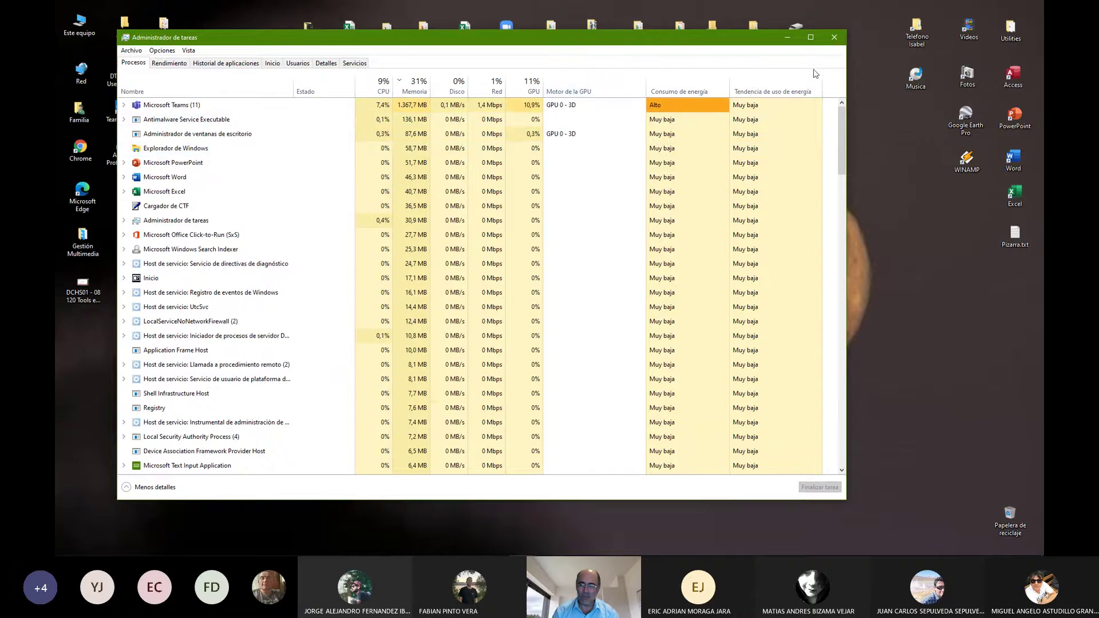
Step: Launch CPUID CPU-Z from the Utilities folder on the desktop and close the folder window
{"action": "double_click", "coordinate": [1022, 29]}
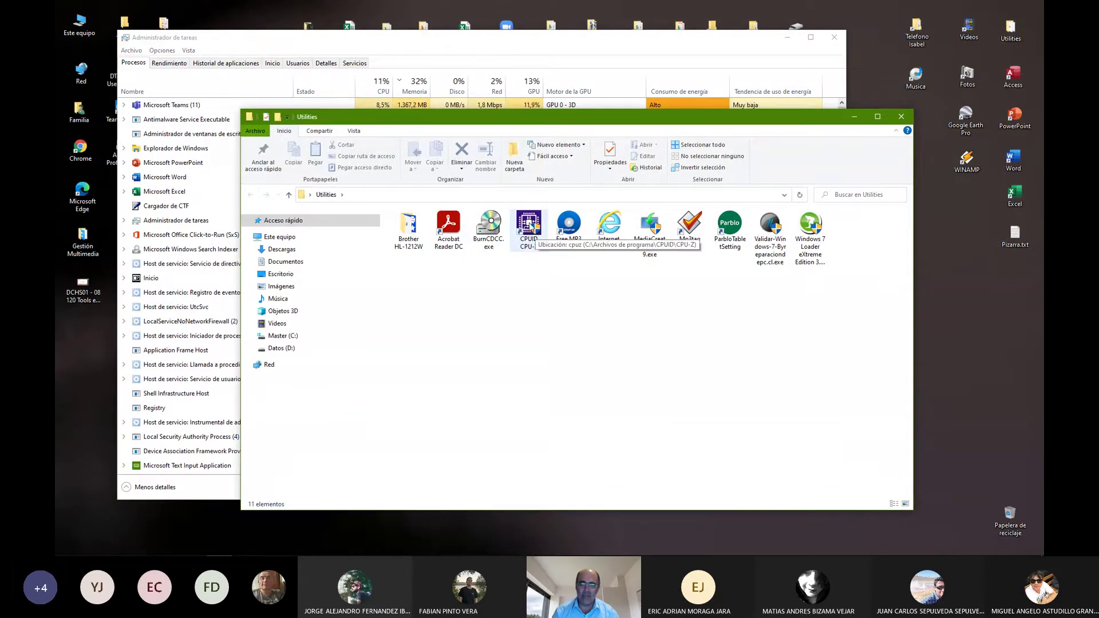
{"action": "left_click", "coordinate": [530, 226]}
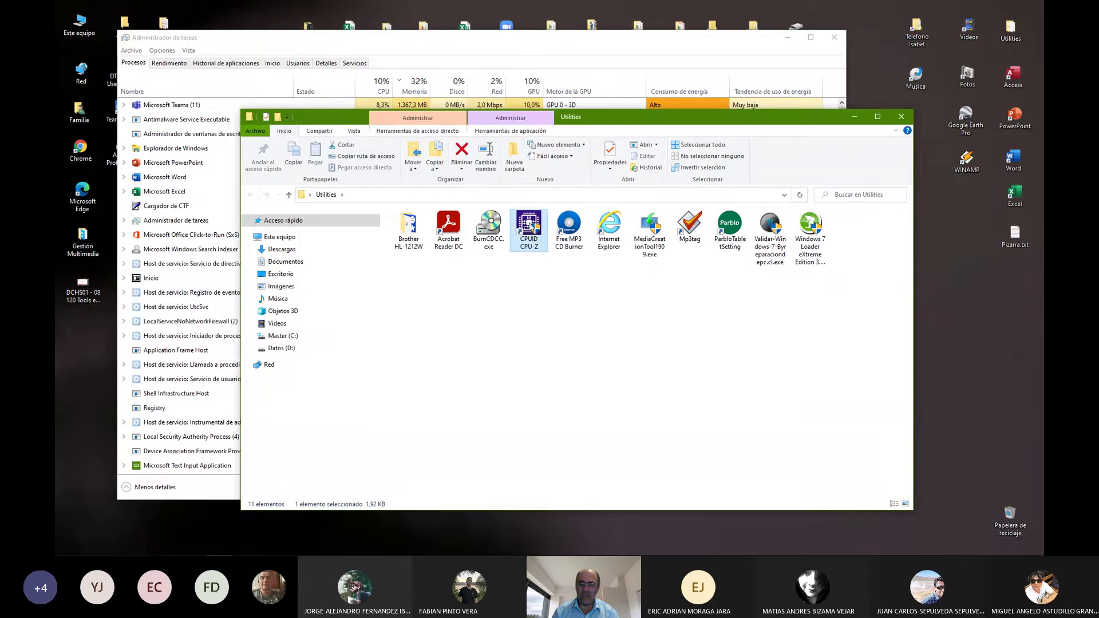
{"action": "double_click", "coordinate": [530, 226]}
{"action": "left_click", "coordinate": [901, 116]}
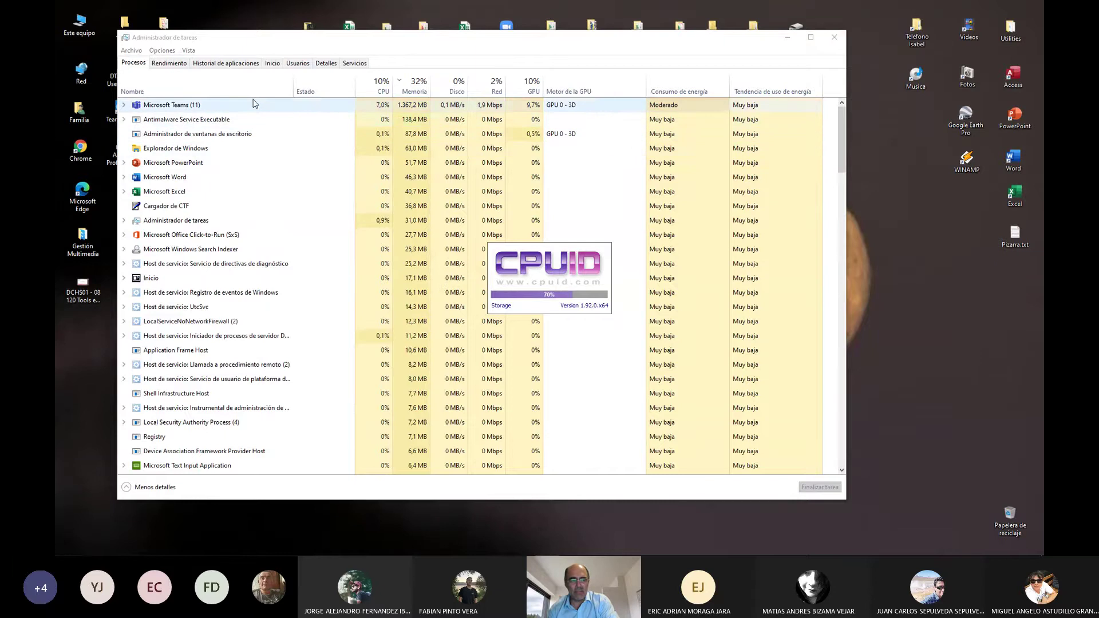
Step: Sort the processes by name to group the applications, and dismiss the CPU-Z update notice without updating
{"action": "left_click", "coordinate": [236, 87]}
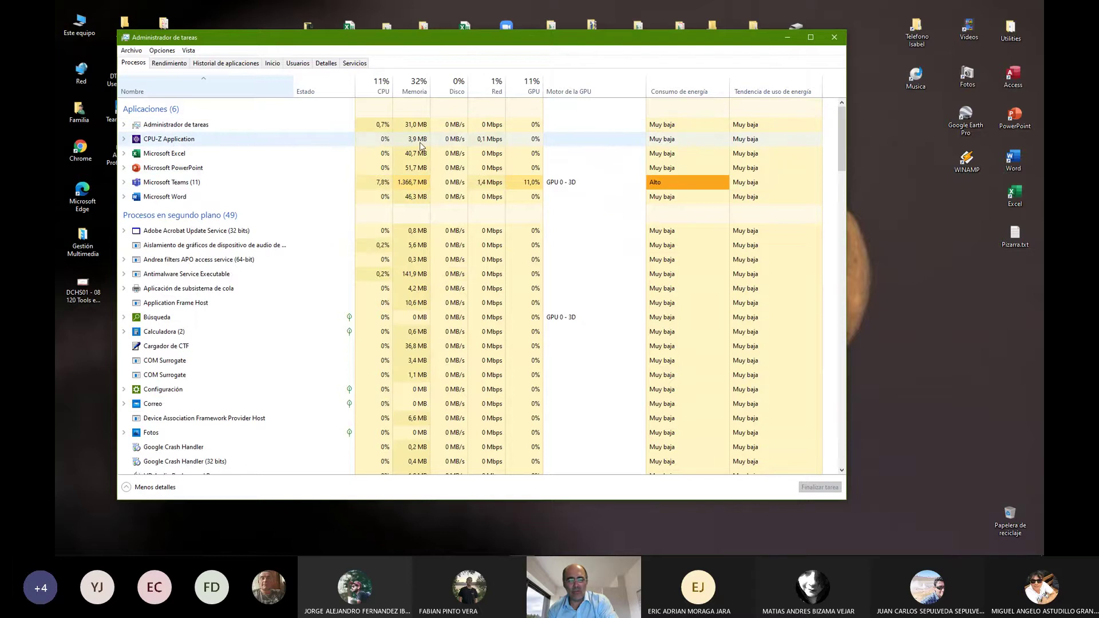
{"action": "left_click_drag", "start_coordinate": [624, 40], "coordinate": [608, 302]}
{"action": "left_click_drag", "start_coordinate": [555, 247], "coordinate": [946, 126]}
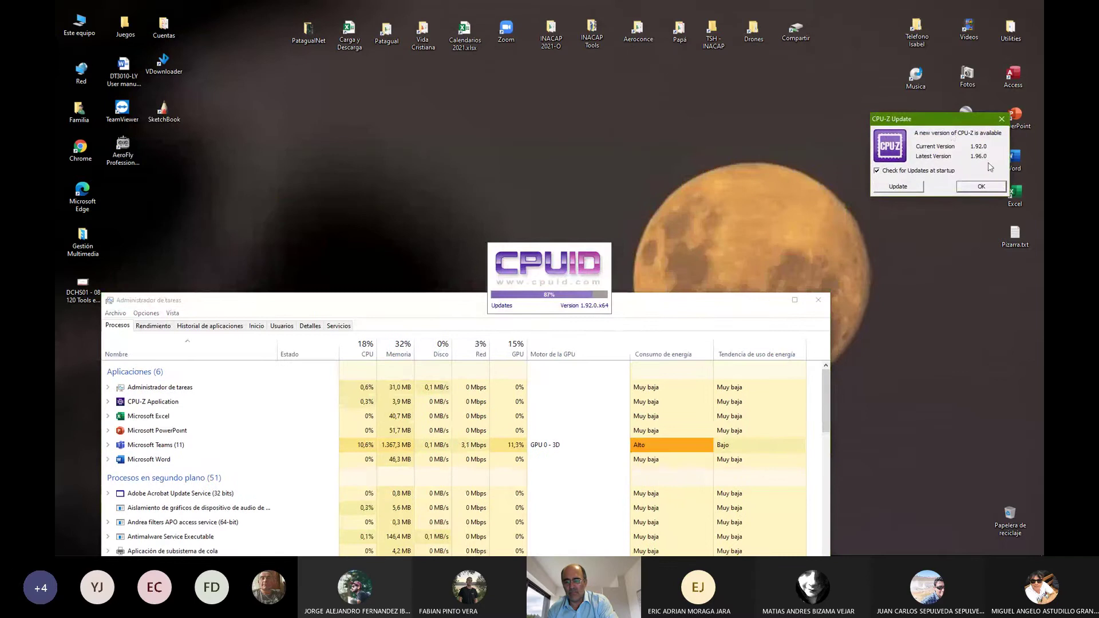
{"action": "left_click", "coordinate": [981, 187]}
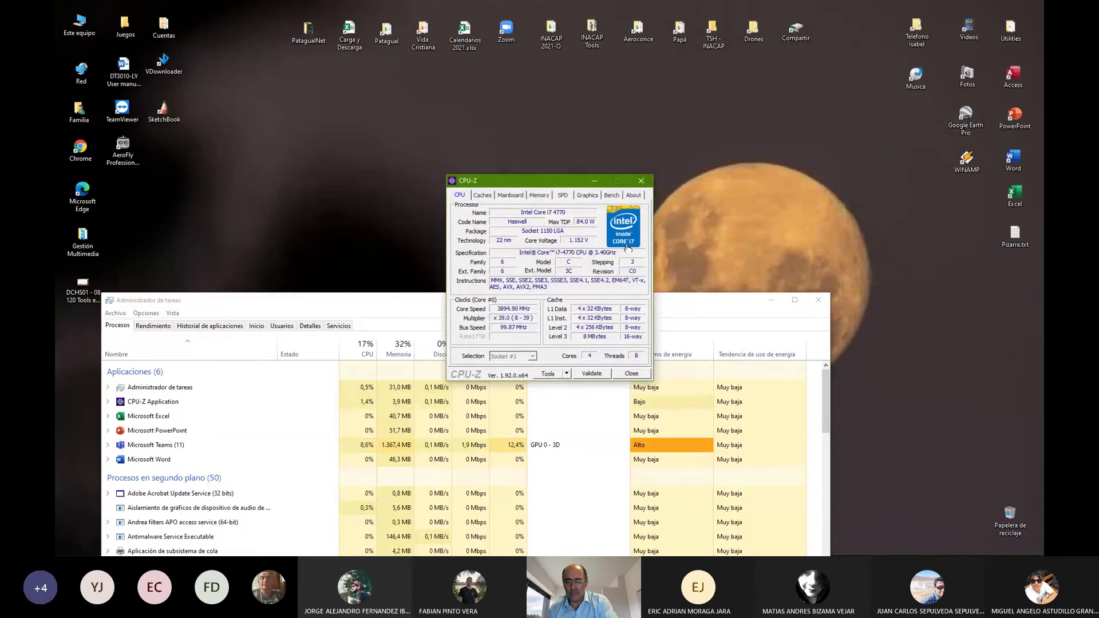
Step: Arrange the Task Manager and CPU-Z windows together, and examine the processor details in CPU-Z
{"action": "left_click_drag", "start_coordinate": [572, 181], "coordinate": [895, 204]}
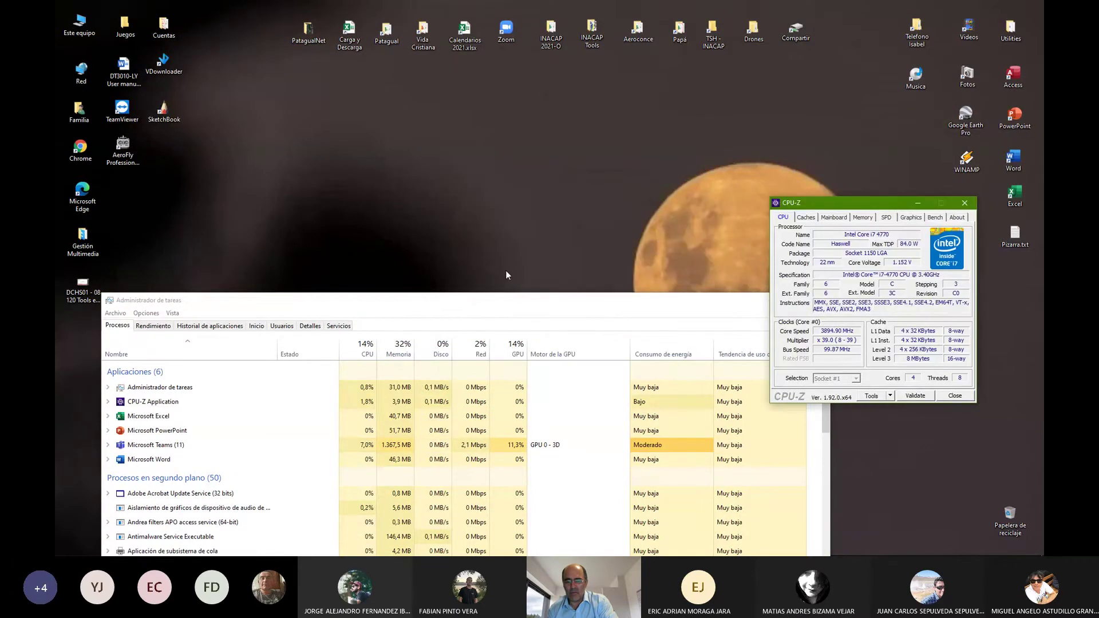
{"action": "left_click", "coordinate": [504, 308]}
{"action": "left_click_drag", "start_coordinate": [504, 308], "coordinate": [496, 44]}
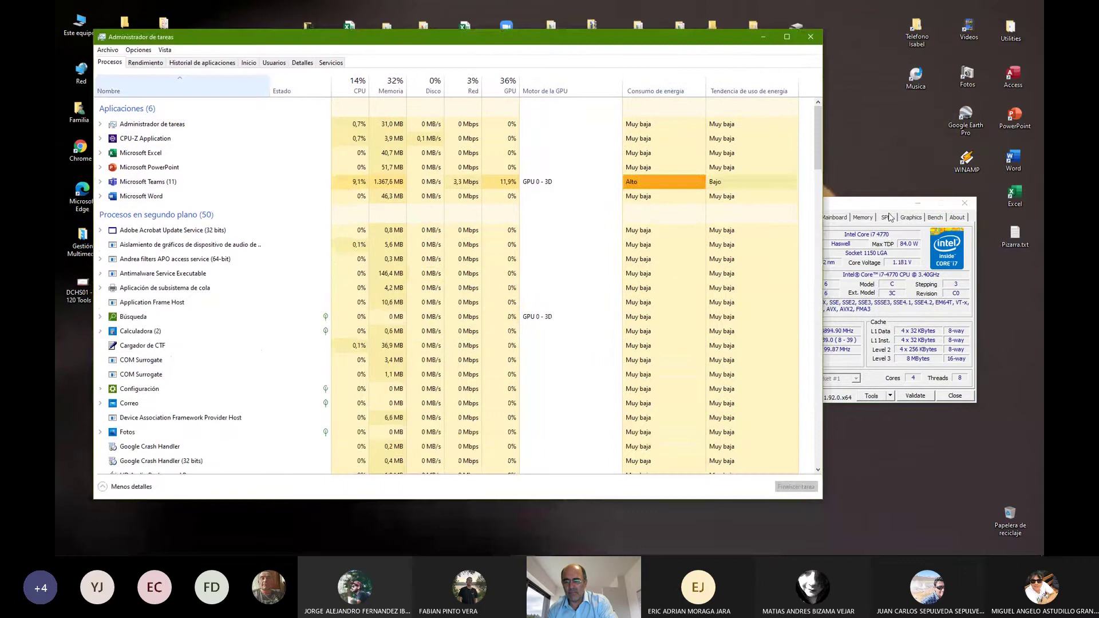
{"action": "left_click", "coordinate": [890, 205]}
{"action": "left_click_drag", "start_coordinate": [890, 205], "coordinate": [605, 70]}
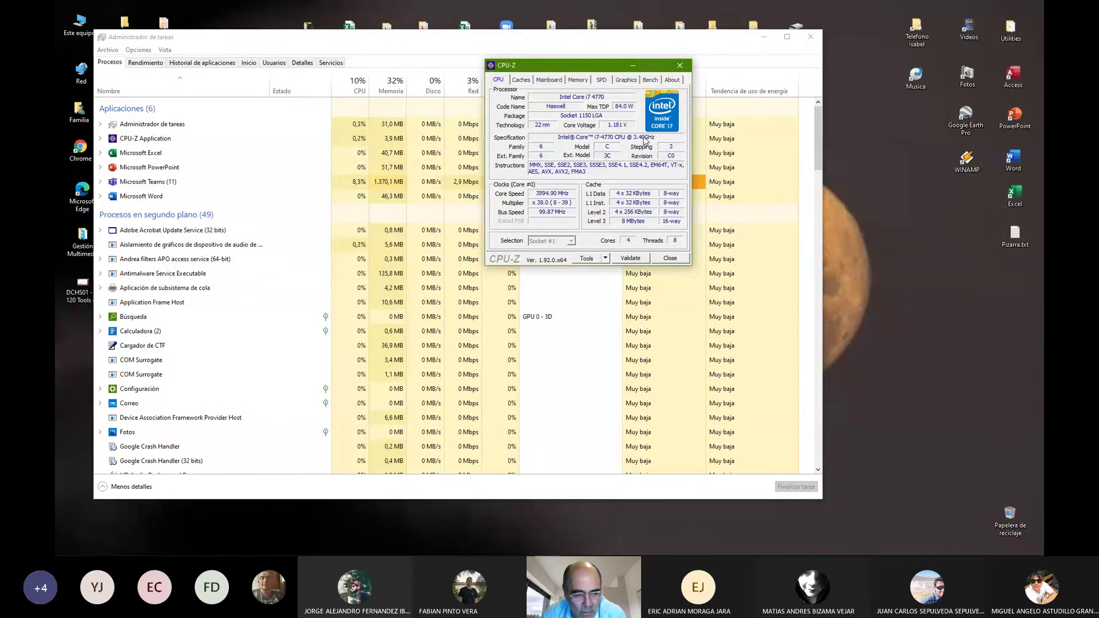
Step: Set the CPU-Z window aside and show the CPU performance graph and details in Task Manager
{"action": "left_click_drag", "start_coordinate": [603, 64], "coordinate": [791, 55]}
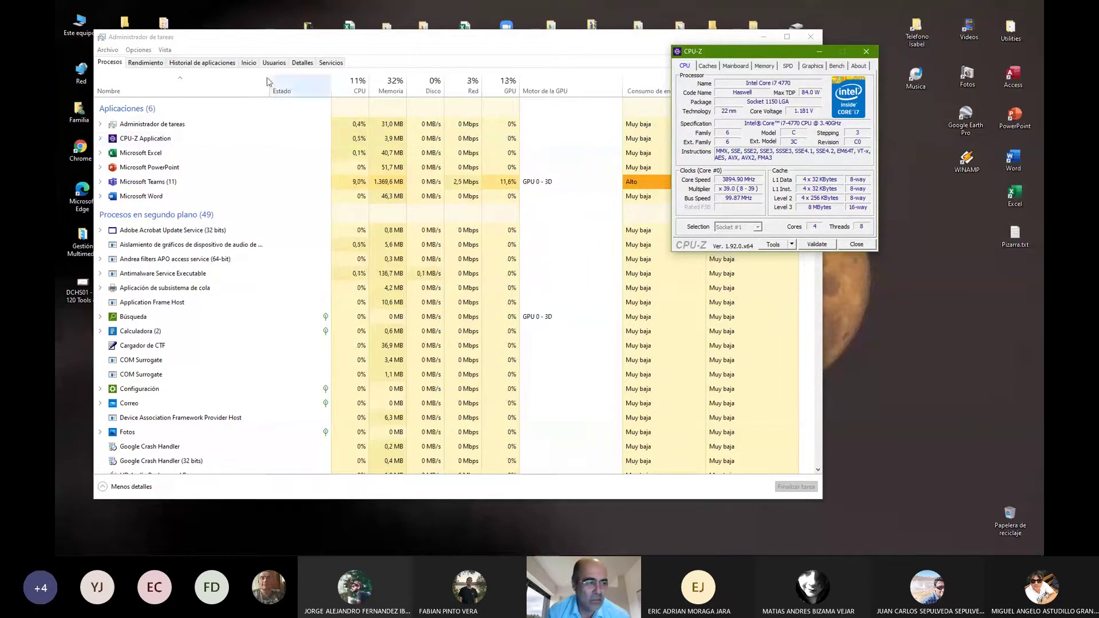
{"action": "left_click", "coordinate": [145, 62]}
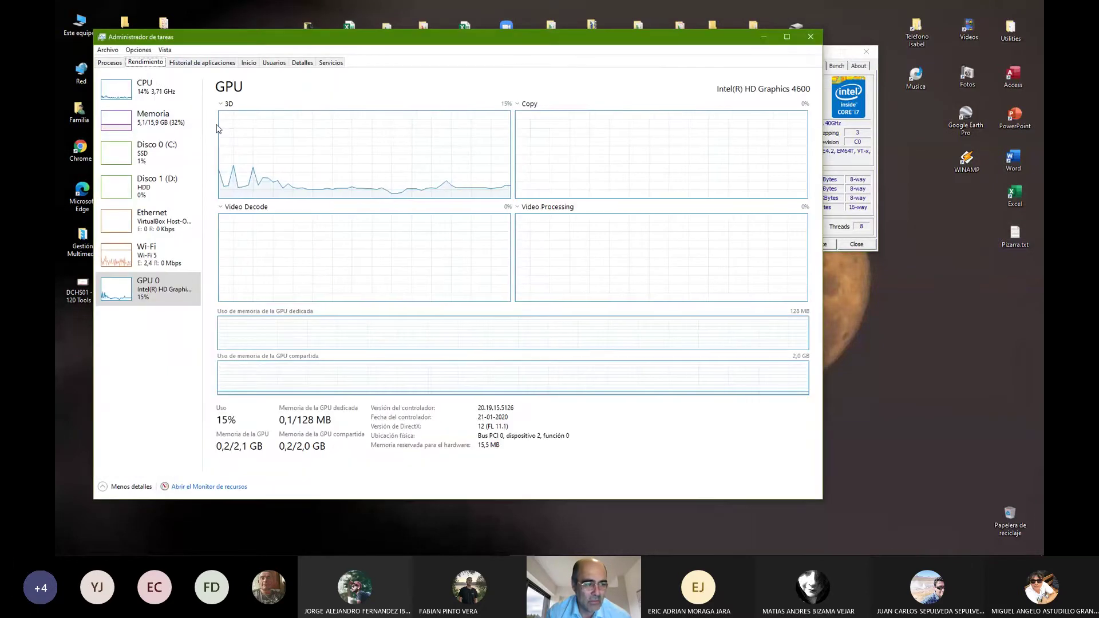
{"action": "left_click", "coordinate": [157, 91]}
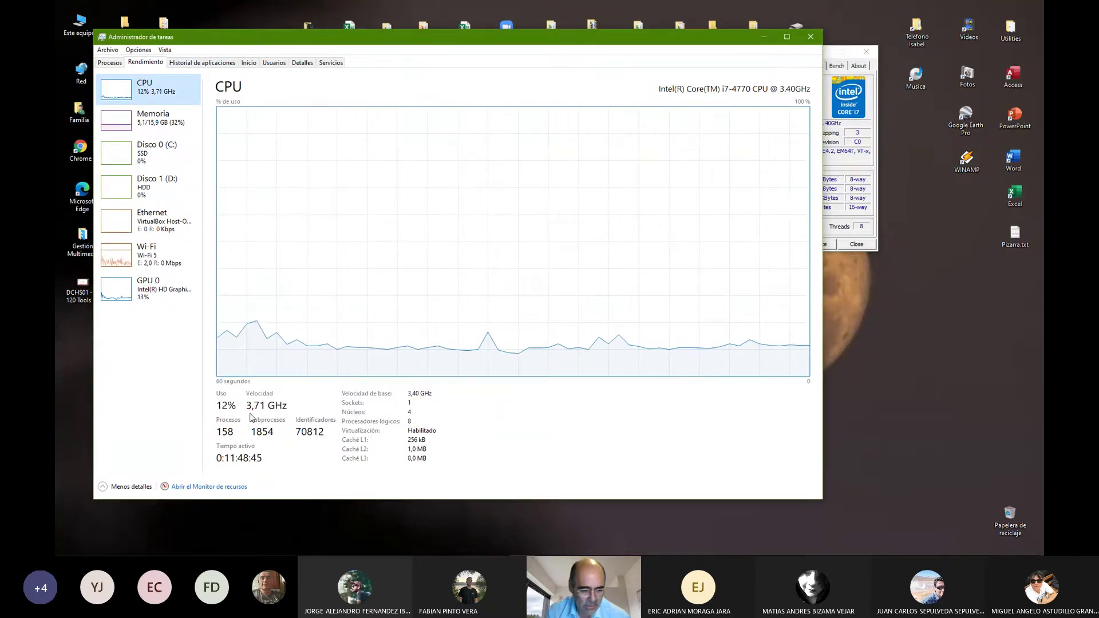
Step: Bring CPU-Z in front of Task Manager and examine its cache and mainboard details
{"action": "left_click", "coordinate": [857, 167]}
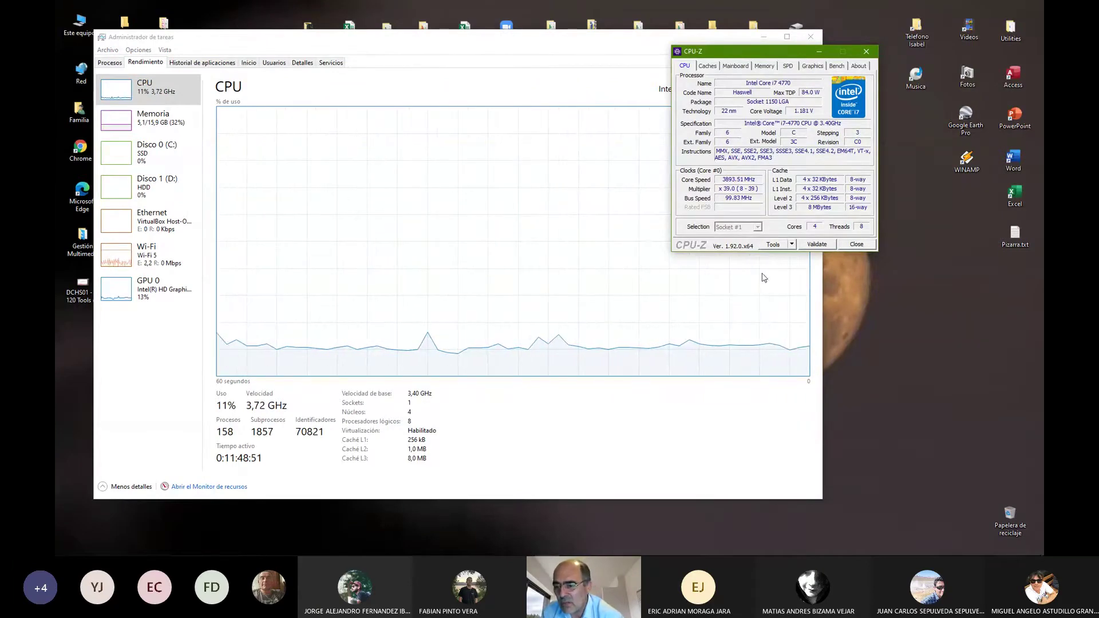
{"action": "left_click_drag", "start_coordinate": [788, 57], "coordinate": [454, 30]}
{"action": "left_click", "coordinate": [373, 40]}
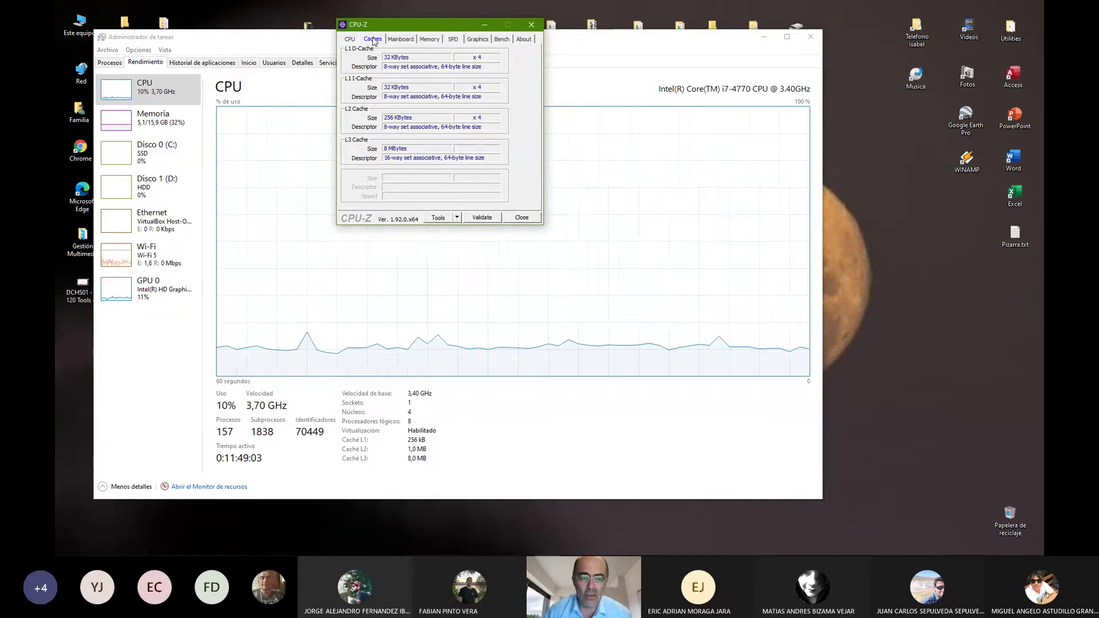
{"action": "left_click", "coordinate": [402, 40]}
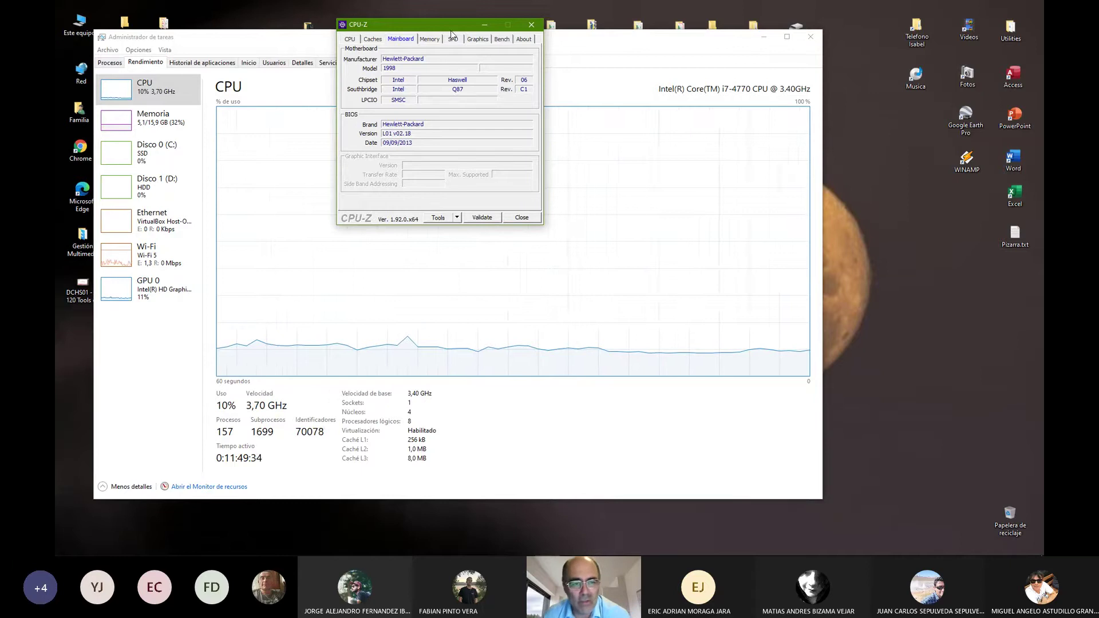
Step: Show the memory performance in Task Manager and compare it with the memory details in CPU-Z, repositioning both windows
{"action": "left_click_drag", "start_coordinate": [460, 30], "coordinate": [545, 26]}
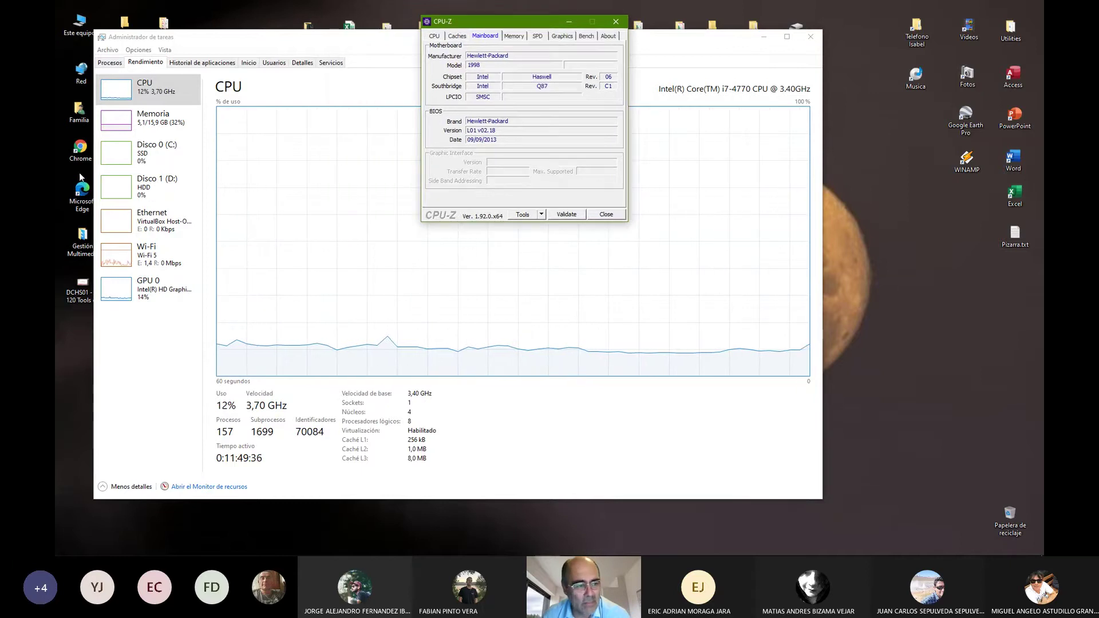
{"action": "left_click", "coordinate": [161, 127]}
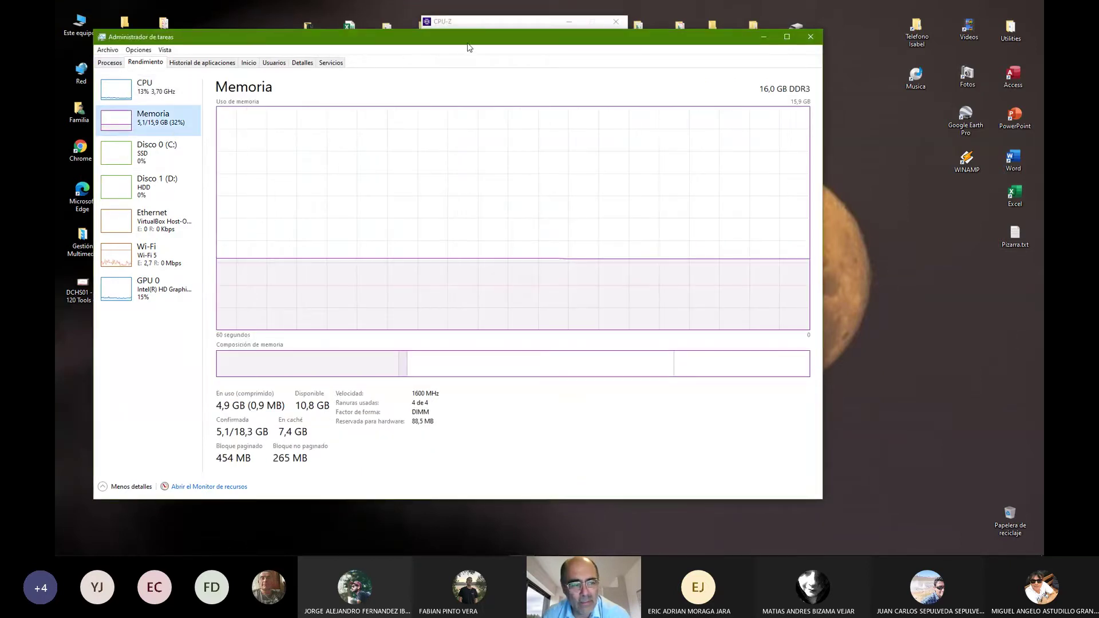
{"action": "left_click_drag", "start_coordinate": [468, 44], "coordinate": [470, 75]}
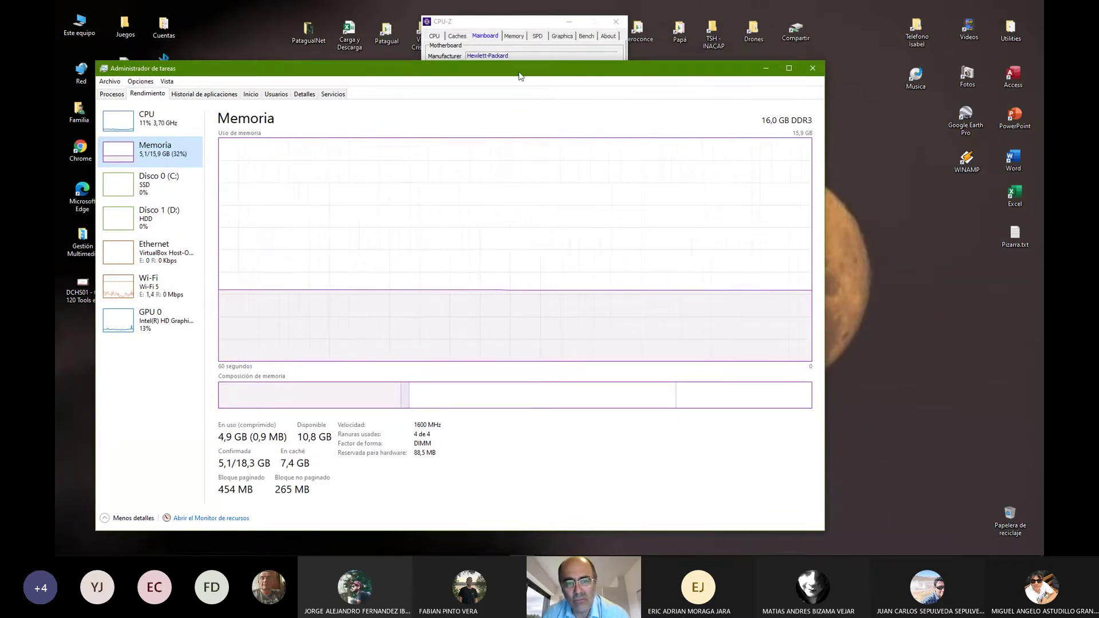
{"action": "left_click_drag", "start_coordinate": [532, 22], "coordinate": [521, 21]}
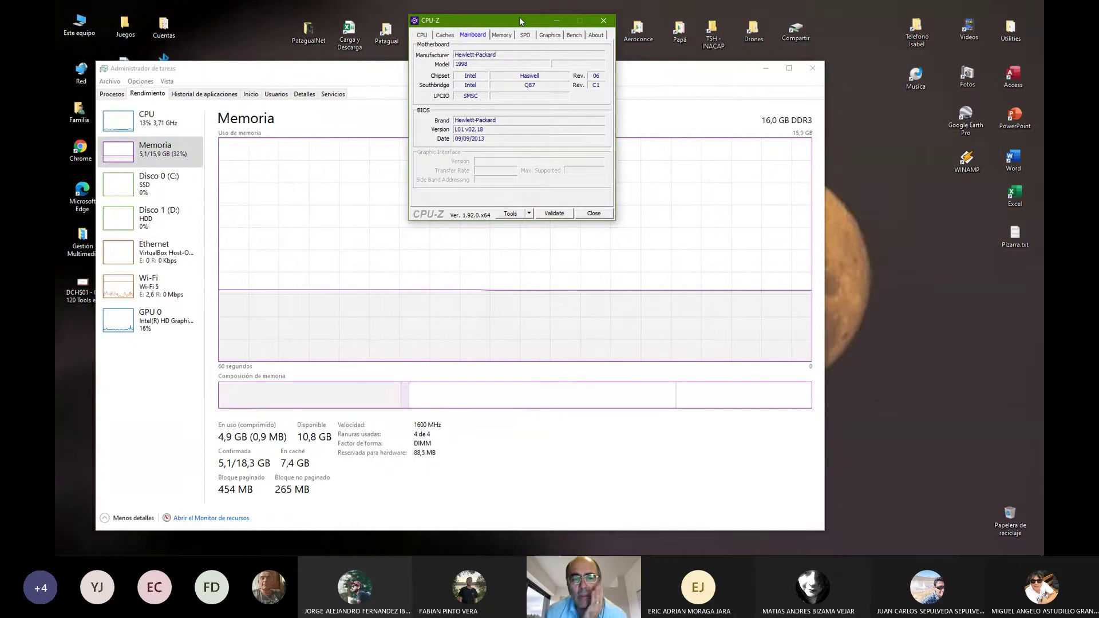
{"action": "left_click", "coordinate": [501, 35]}
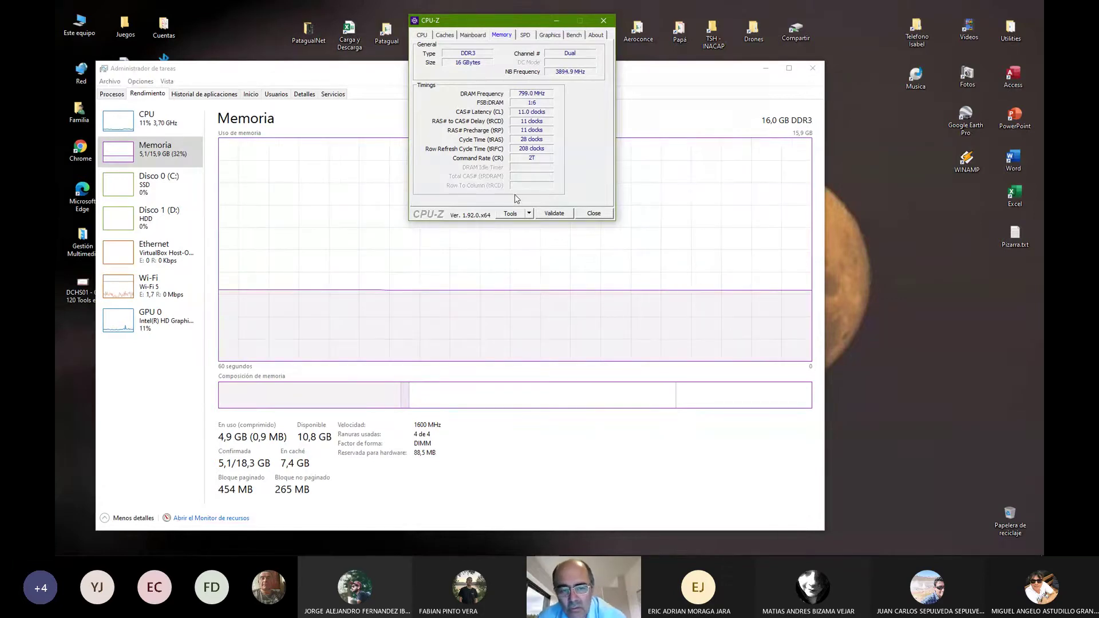
Step: Examine the SPD module details in CPU-Z for memory slots #1 to #4, finishing on slot #3
{"action": "left_click", "coordinate": [525, 36]}
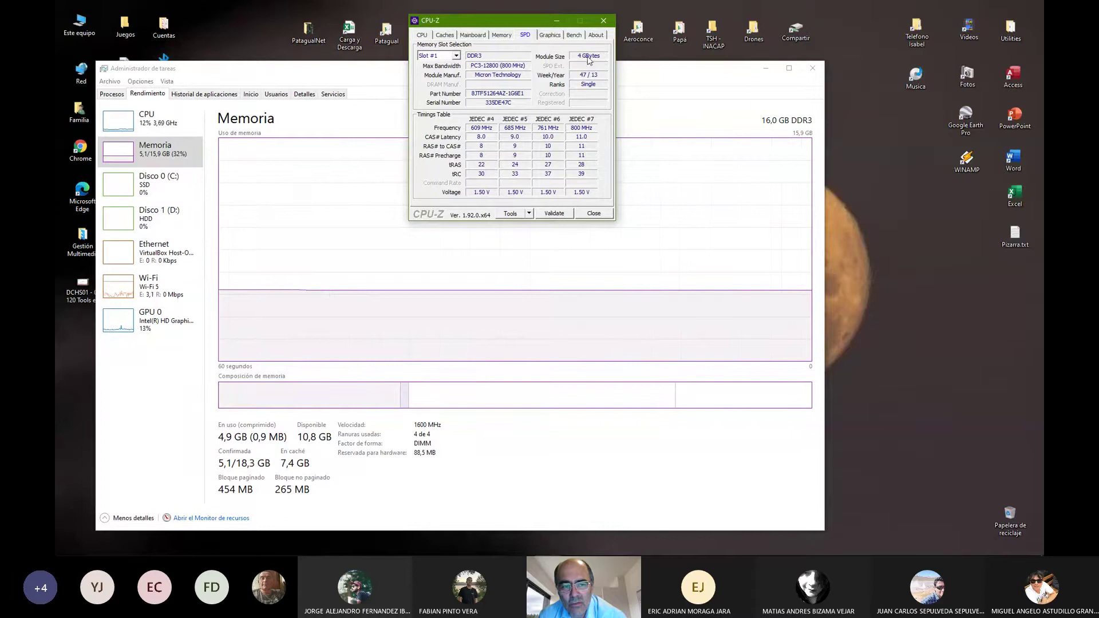
{"action": "left_click", "coordinate": [457, 56]}
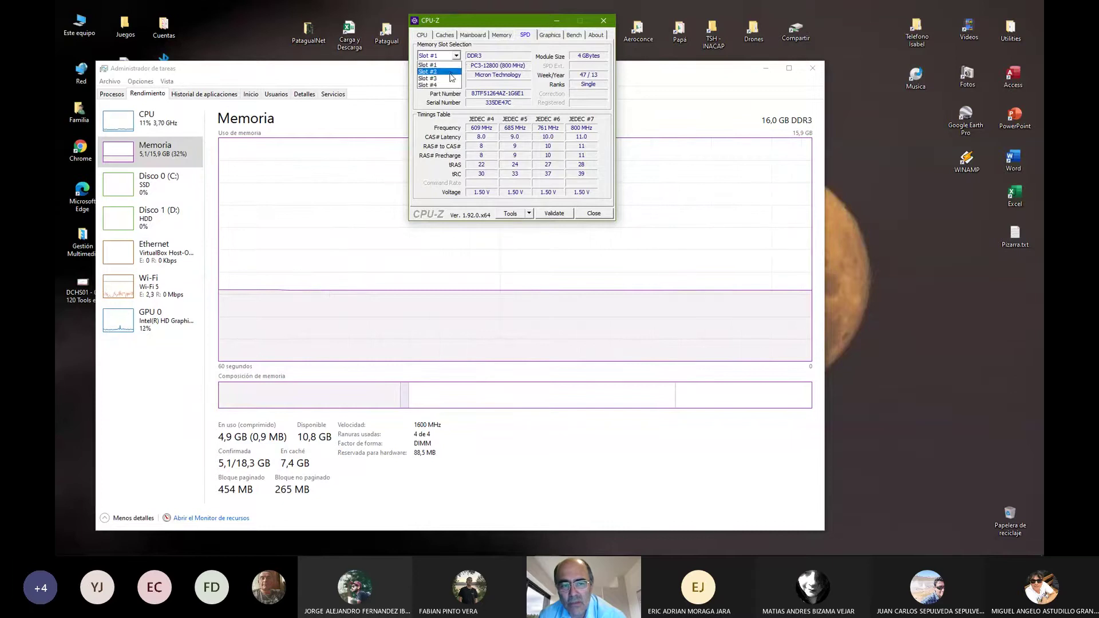
{"action": "left_click", "coordinate": [451, 72]}
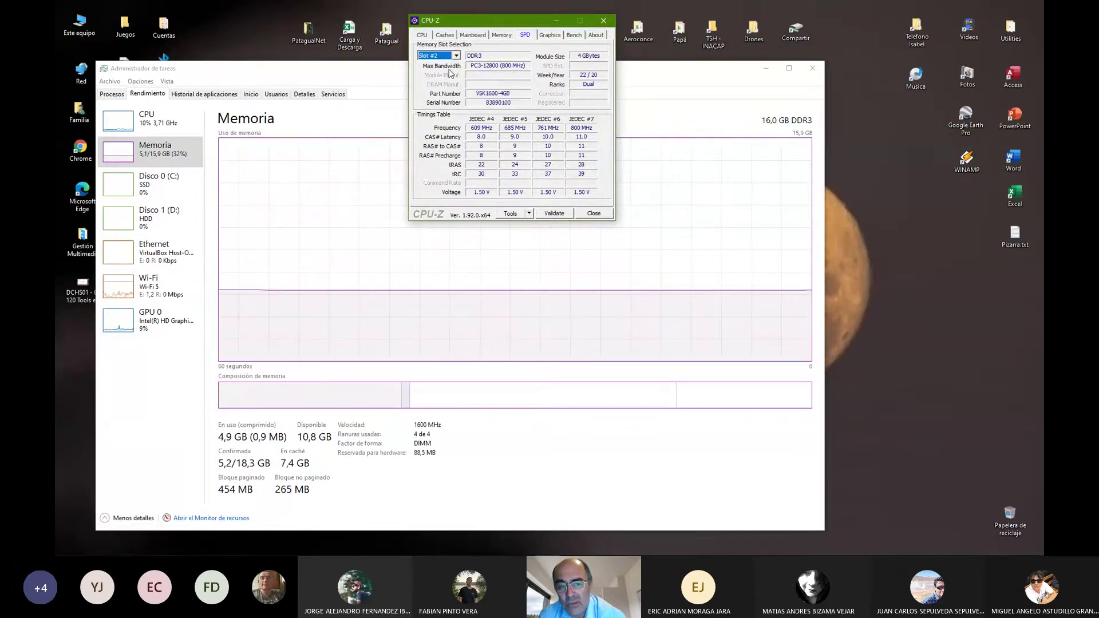
{"action": "left_click", "coordinate": [456, 56]}
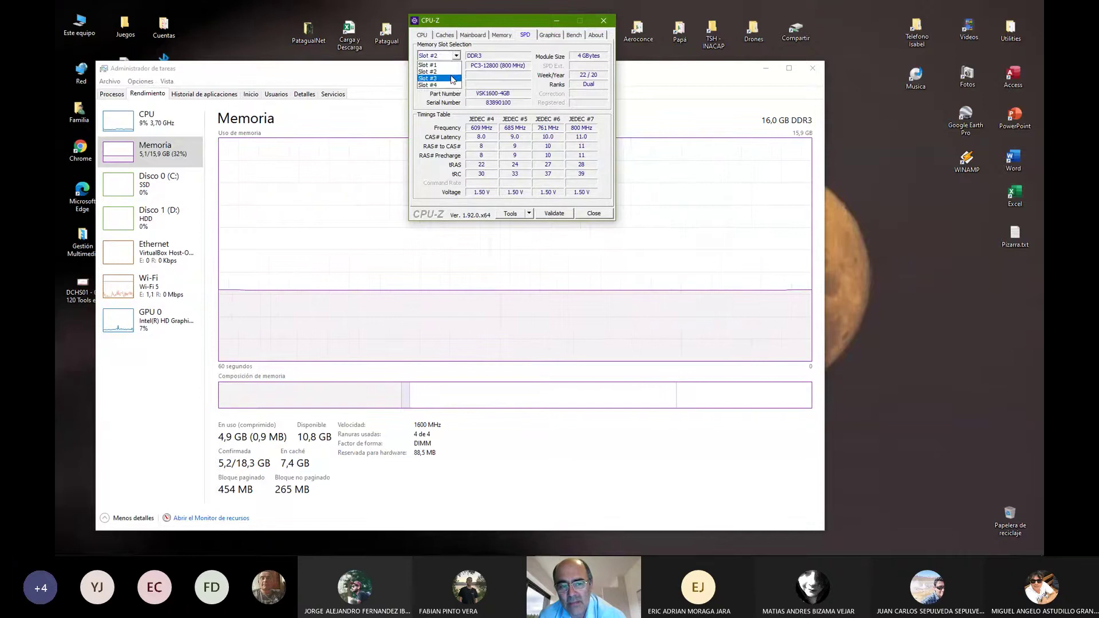
{"action": "left_click", "coordinate": [453, 78]}
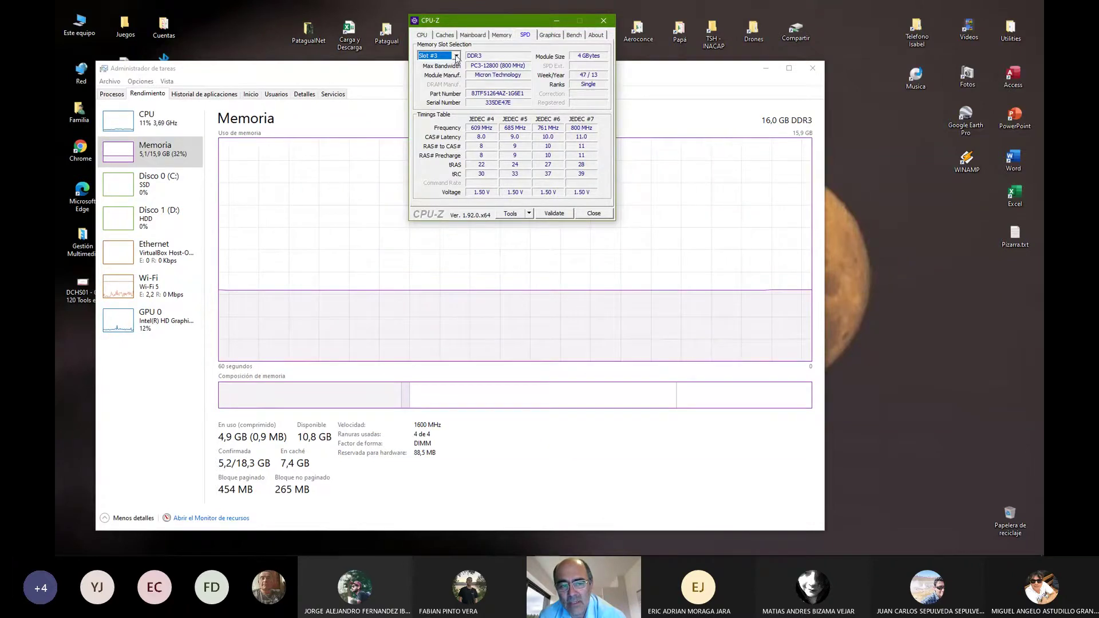
{"action": "left_click", "coordinate": [456, 56]}
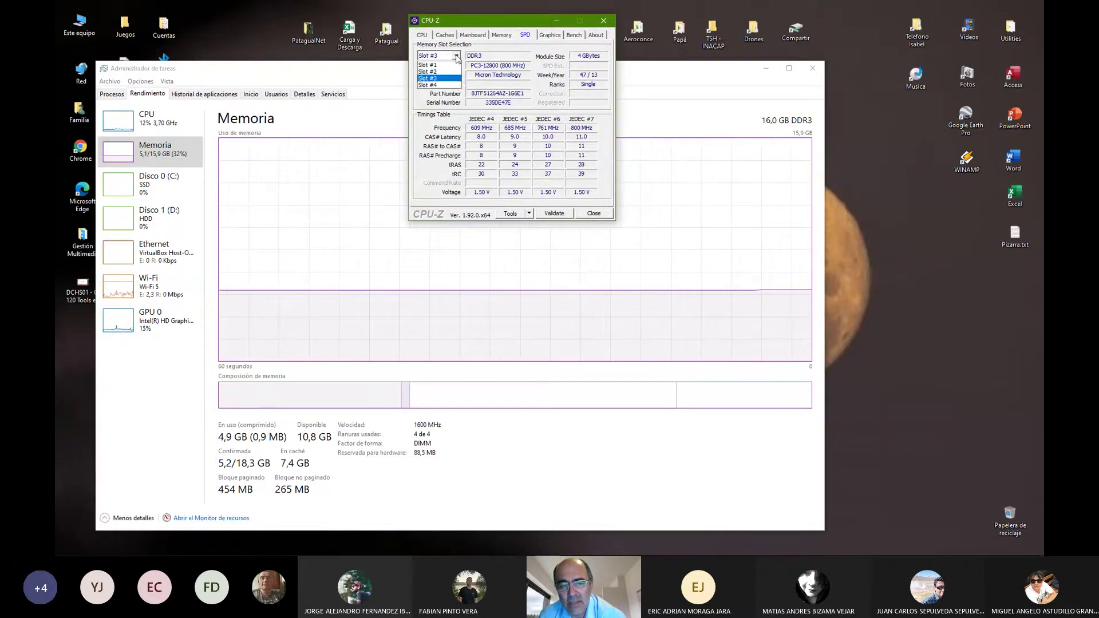
{"action": "left_click", "coordinate": [452, 84]}
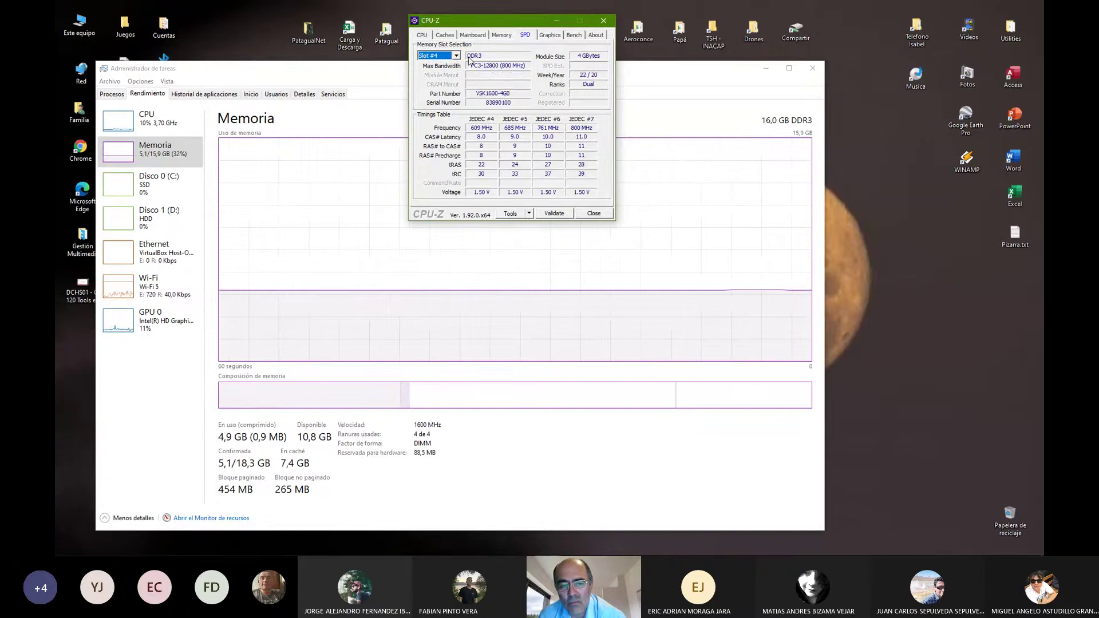
{"action": "left_click", "coordinate": [456, 56]}
{"action": "left_click", "coordinate": [458, 65]}
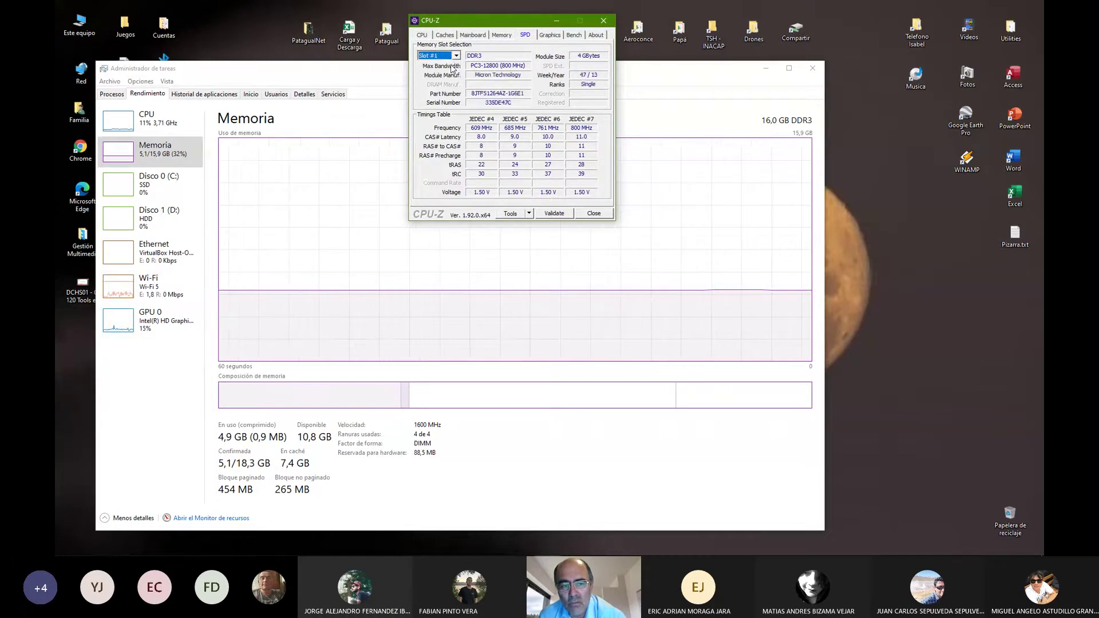
{"action": "left_click", "coordinate": [456, 57]}
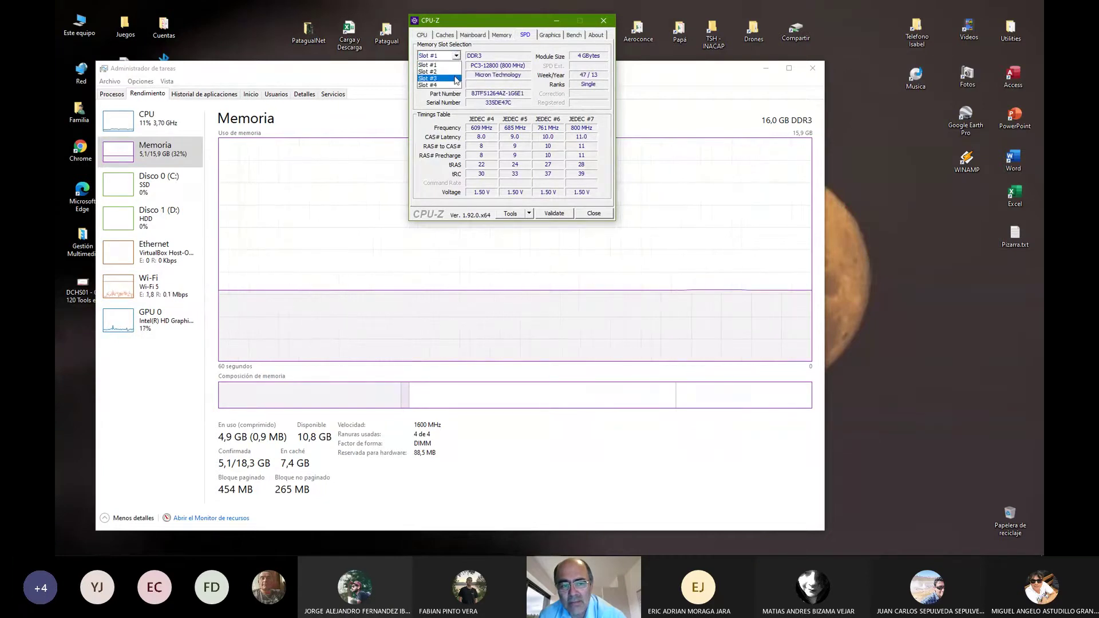
{"action": "left_click", "coordinate": [457, 78]}
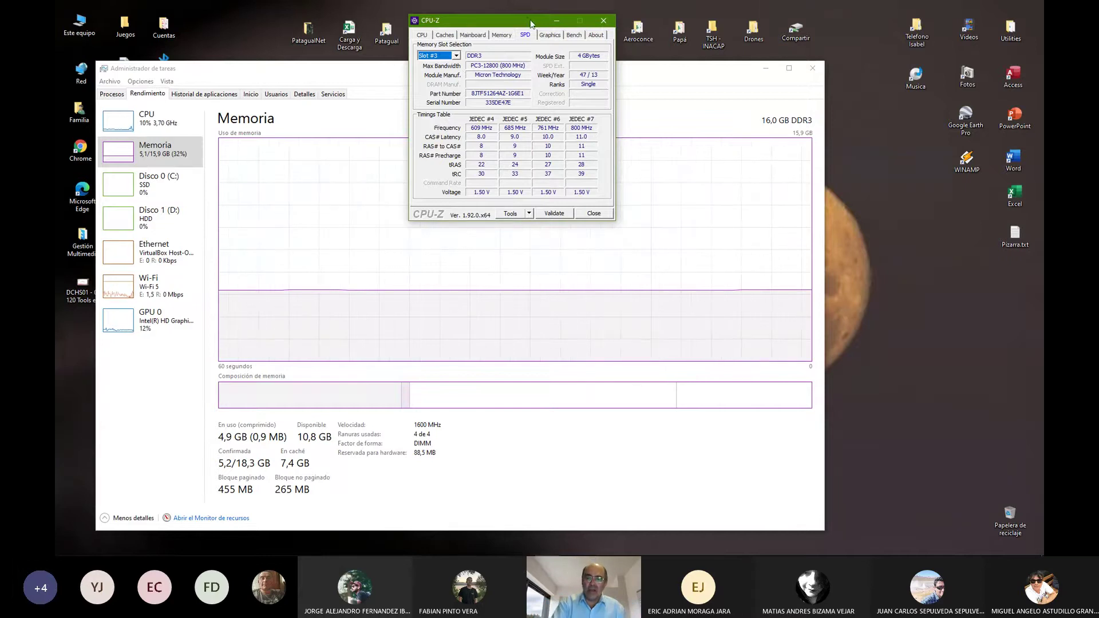
Step: Show the graphics details in CPU-Z and the GPU 0 performance in Task Manager for comparison
{"action": "left_click", "coordinate": [550, 36]}
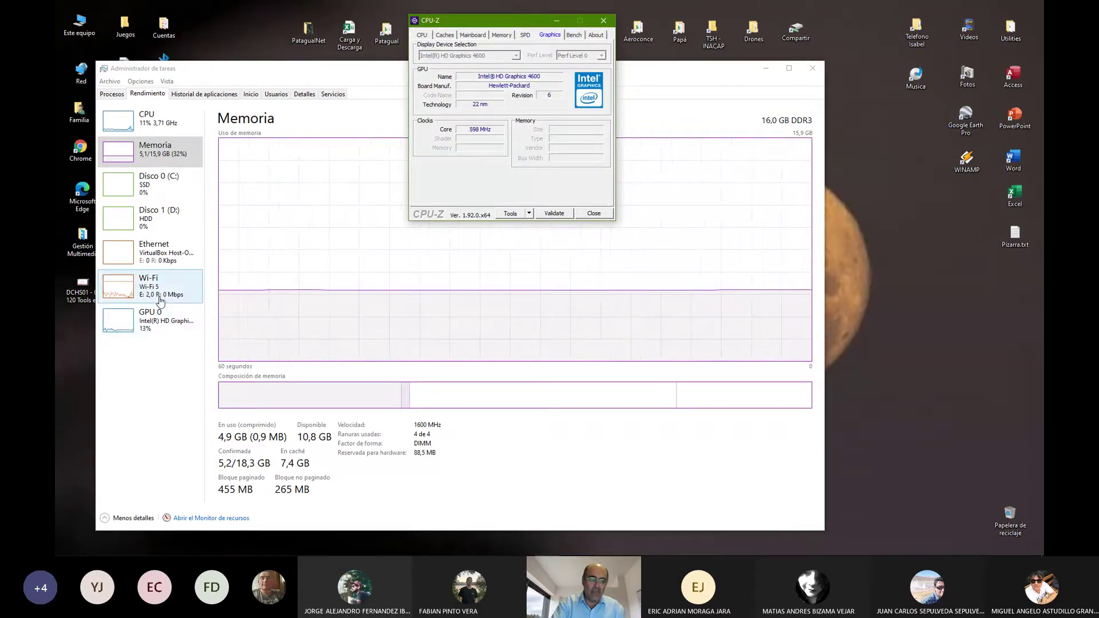
{"action": "left_click", "coordinate": [156, 325]}
{"action": "left_click", "coordinate": [156, 326]}
{"action": "left_click_drag", "start_coordinate": [489, 25], "coordinate": [491, 32]}
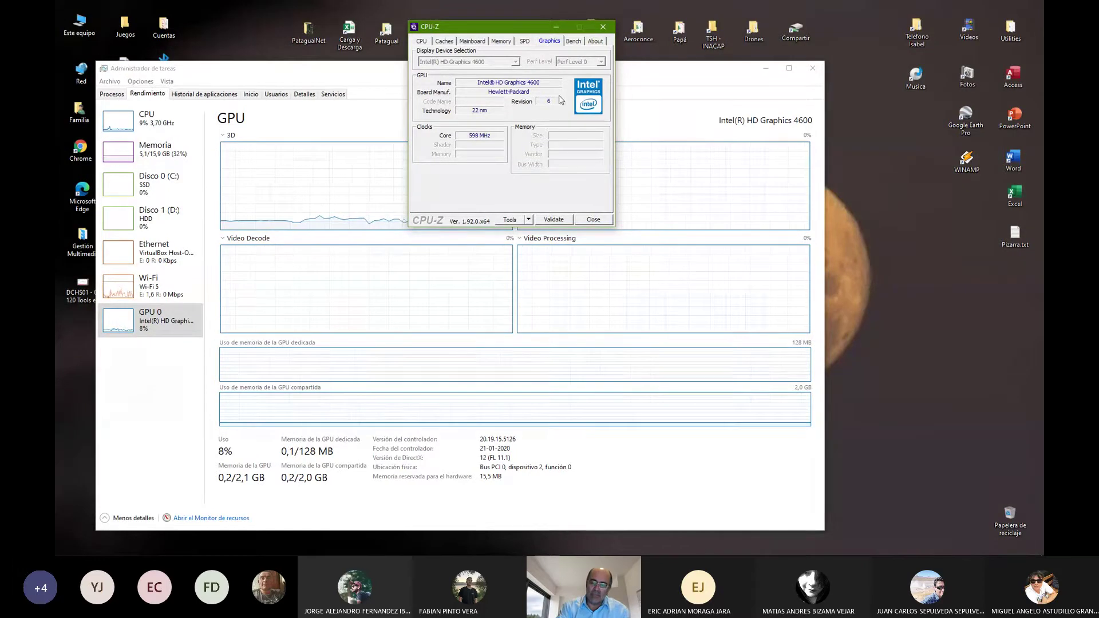
Step: View the benchmark page in CPU-Z, close CPU-Z, and reposition the Task Manager window on the desktop
{"action": "left_click", "coordinate": [575, 42]}
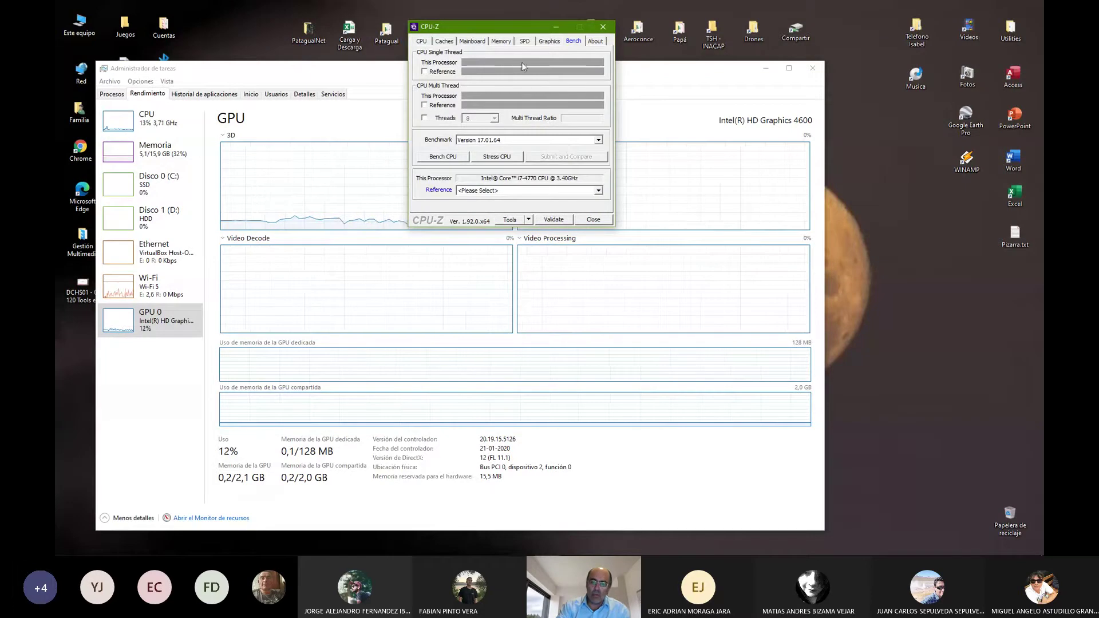
{"action": "left_click_drag", "start_coordinate": [496, 31], "coordinate": [545, 31]}
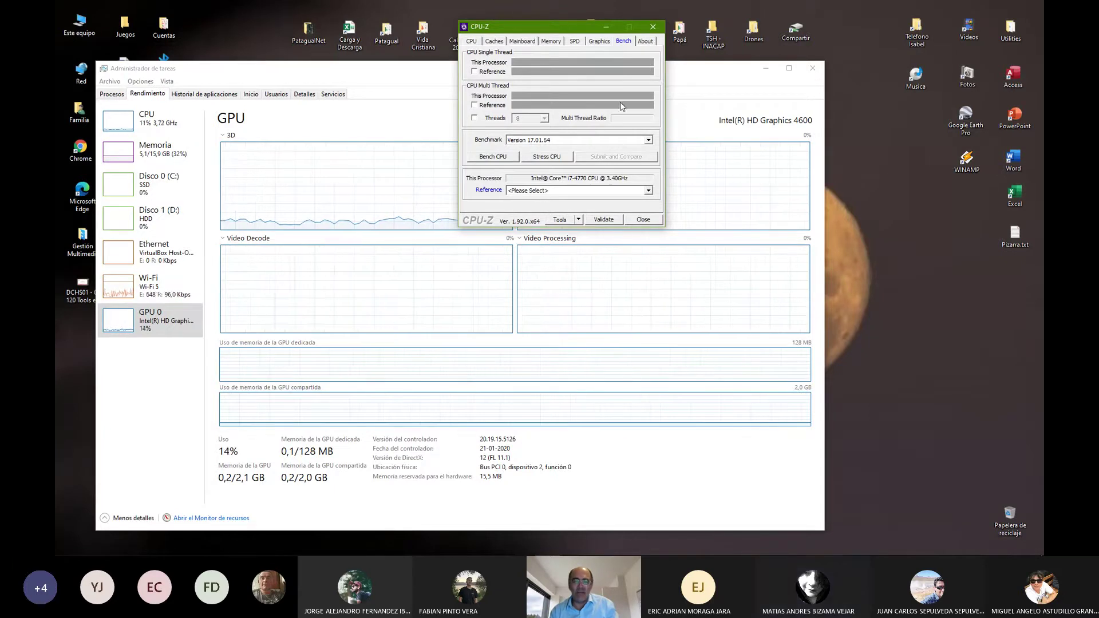
{"action": "left_click", "coordinate": [653, 27]}
{"action": "left_click_drag", "start_coordinate": [672, 76], "coordinate": [766, 42]}
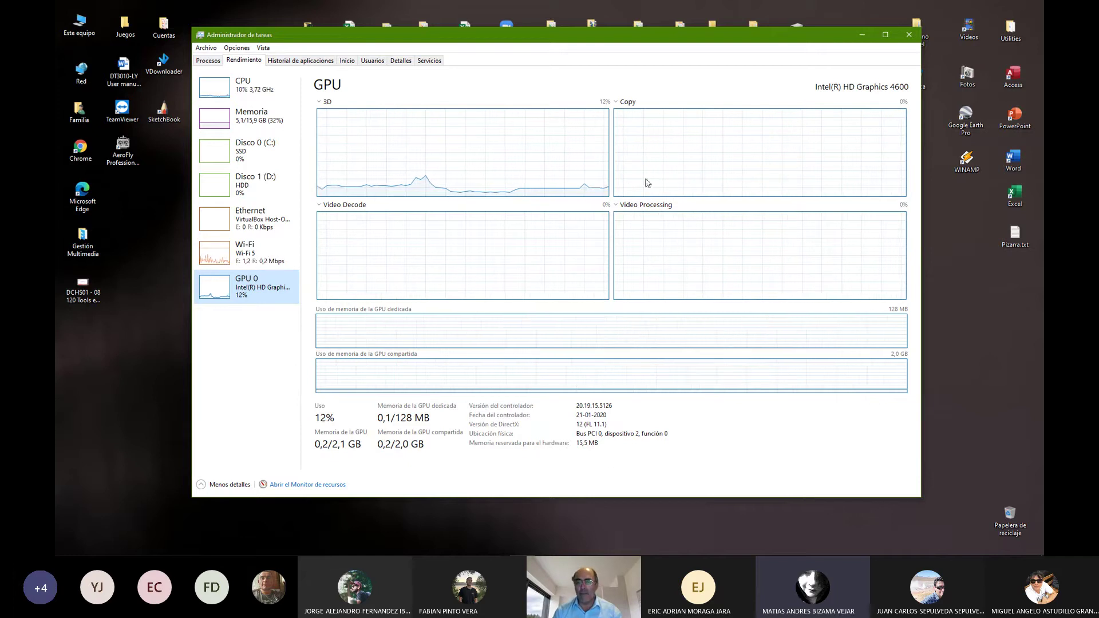
{"action": "left_click_drag", "start_coordinate": [598, 39], "coordinate": [580, 41]}
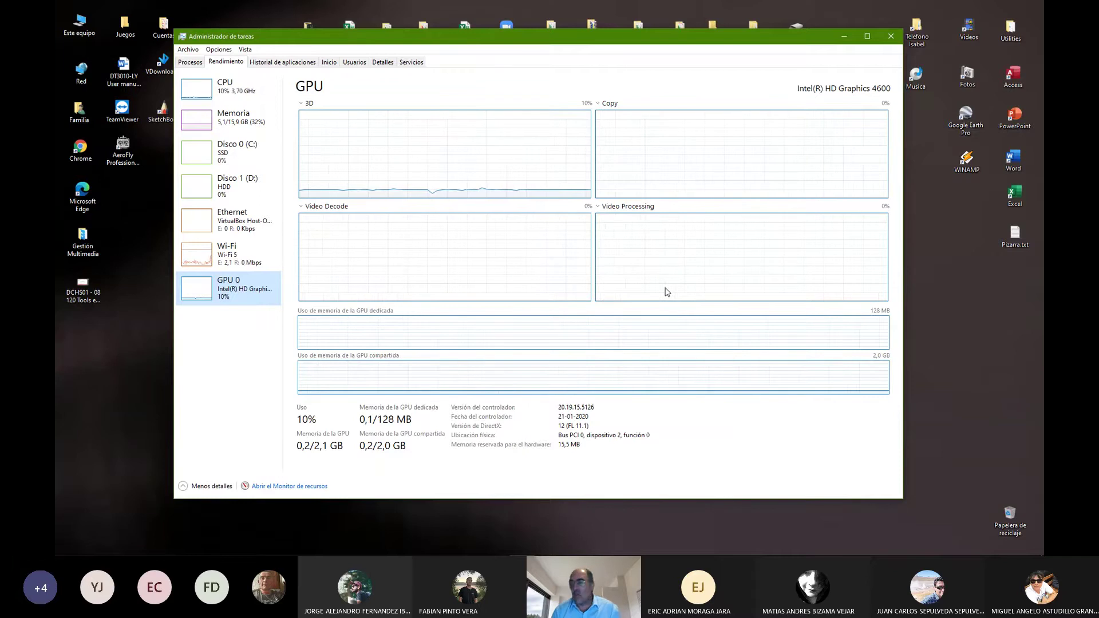
Step: Relaunch CPUID CPU-Z from the Utilities folder, close the folder window, and dismiss the update notice without updating
{"action": "double_click", "coordinate": [1007, 34]}
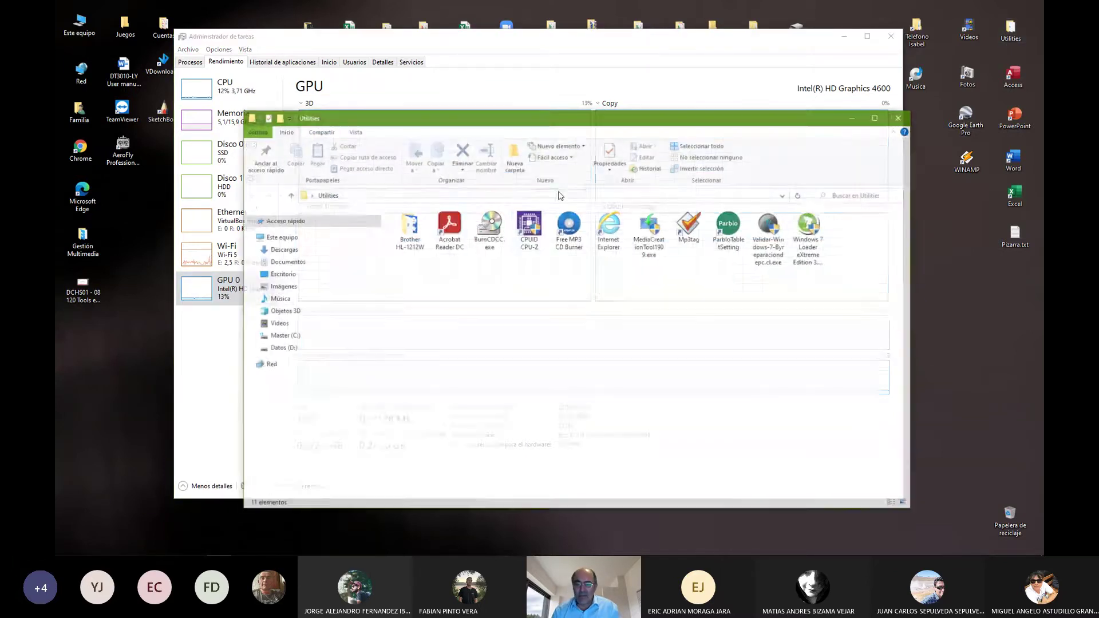
{"action": "left_click", "coordinate": [538, 232]}
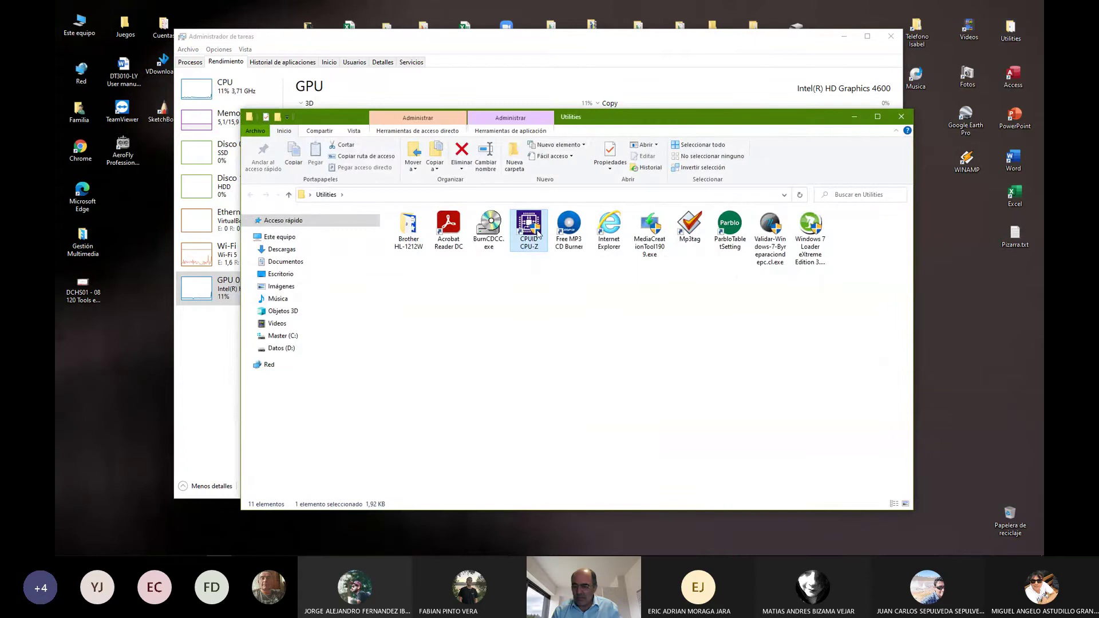
{"action": "double_click", "coordinate": [539, 233]}
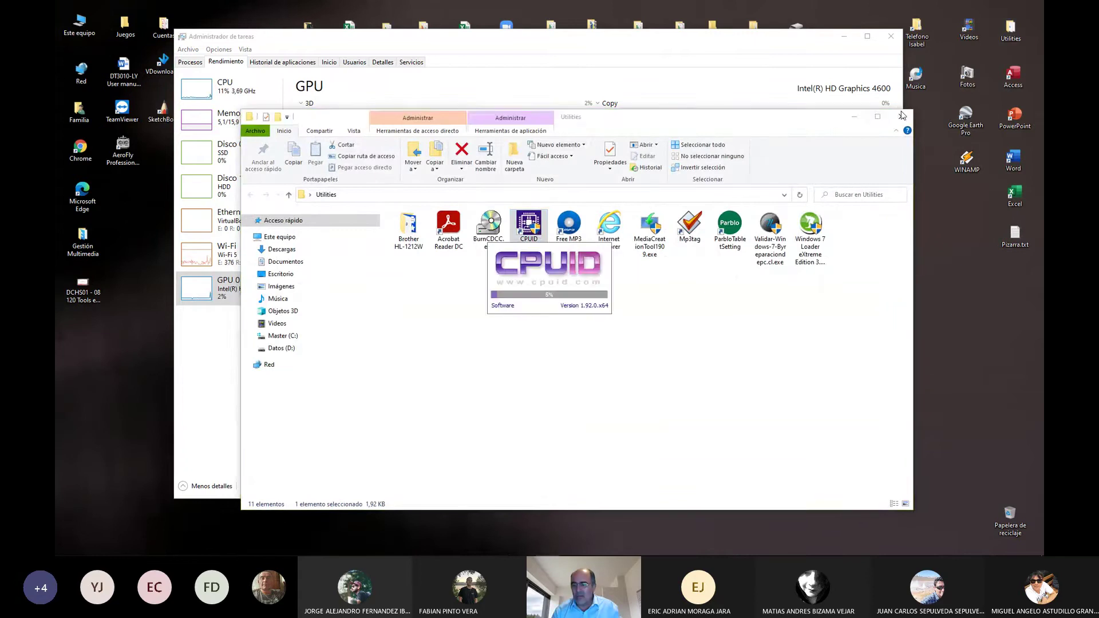
{"action": "left_click", "coordinate": [902, 118]}
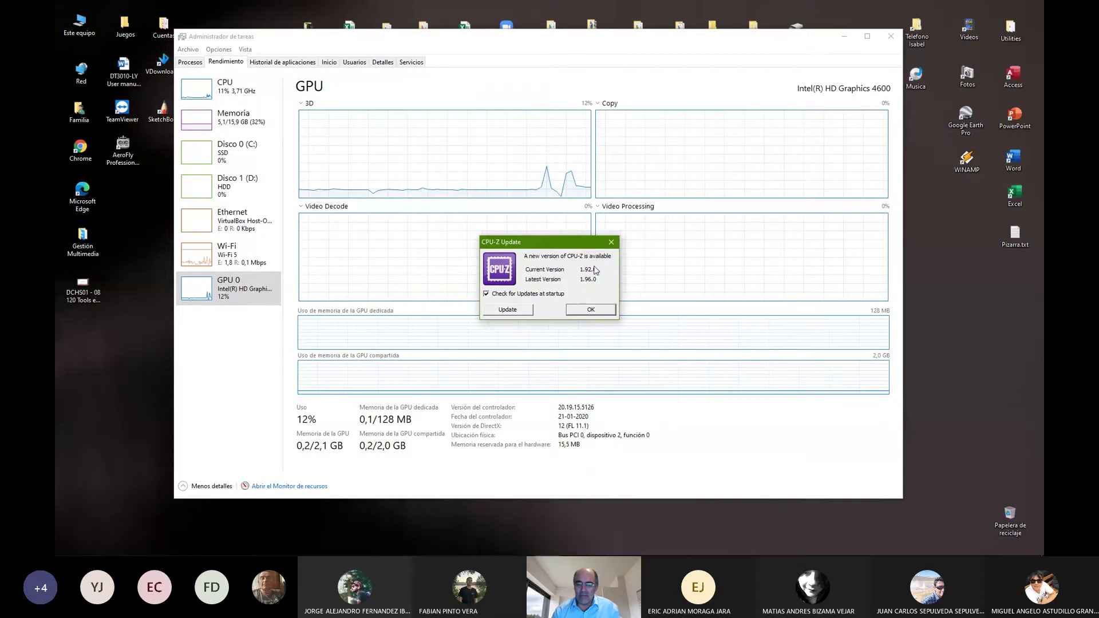
{"action": "left_click", "coordinate": [601, 306]}
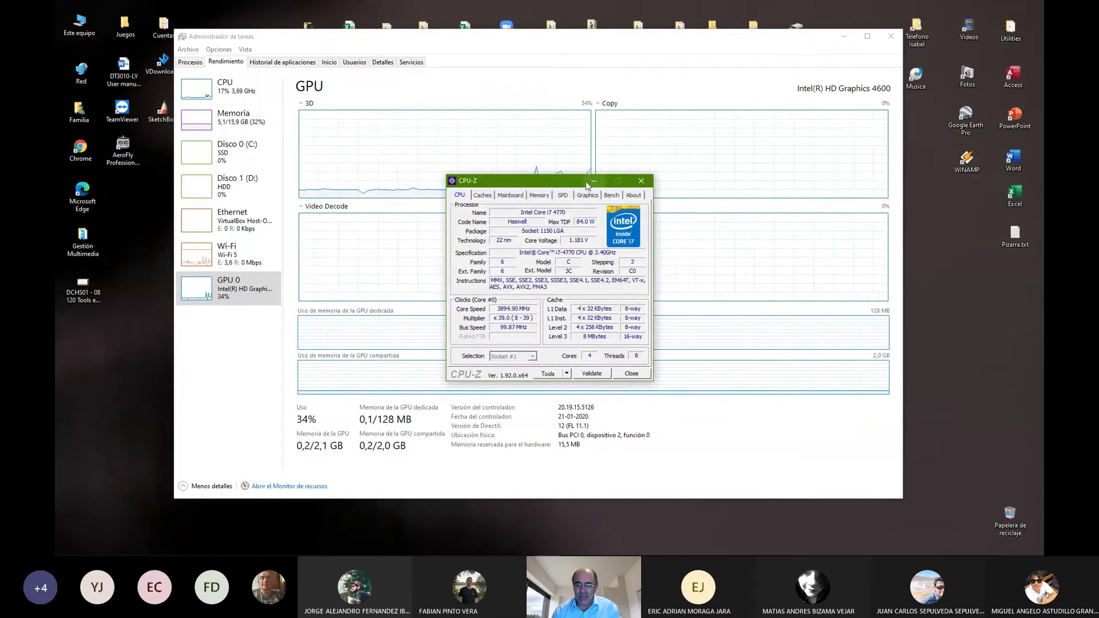
Step: Examine the graphics details in CPU-Z and arrange its window over Task Manager's GPU view for comparison
{"action": "left_click_drag", "start_coordinate": [553, 177], "coordinate": [523, 81]}
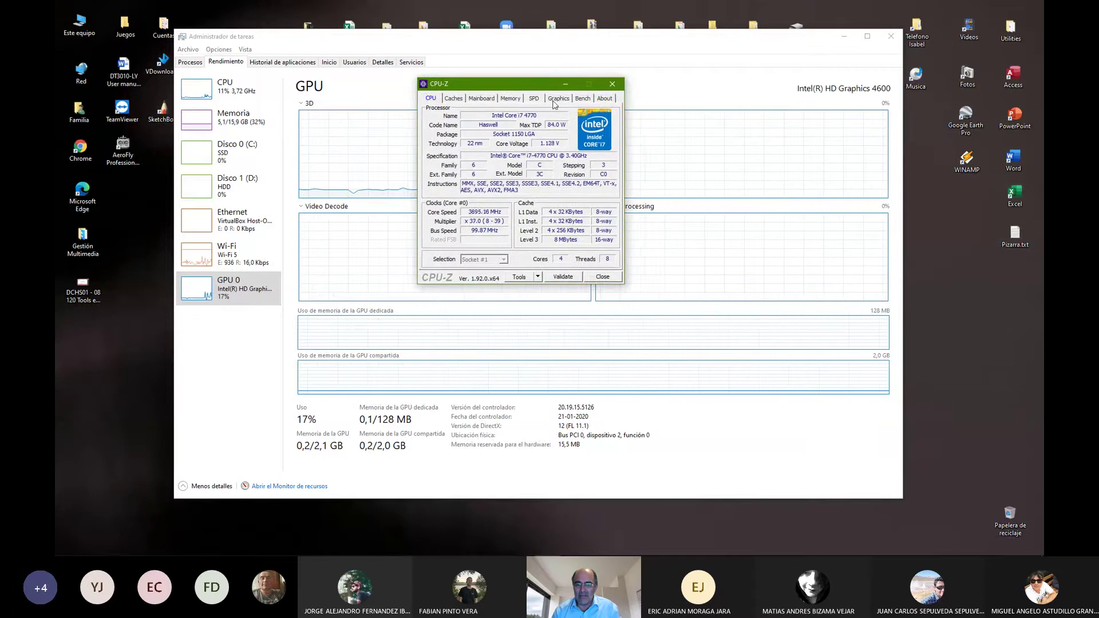
{"action": "left_click", "coordinate": [557, 99]}
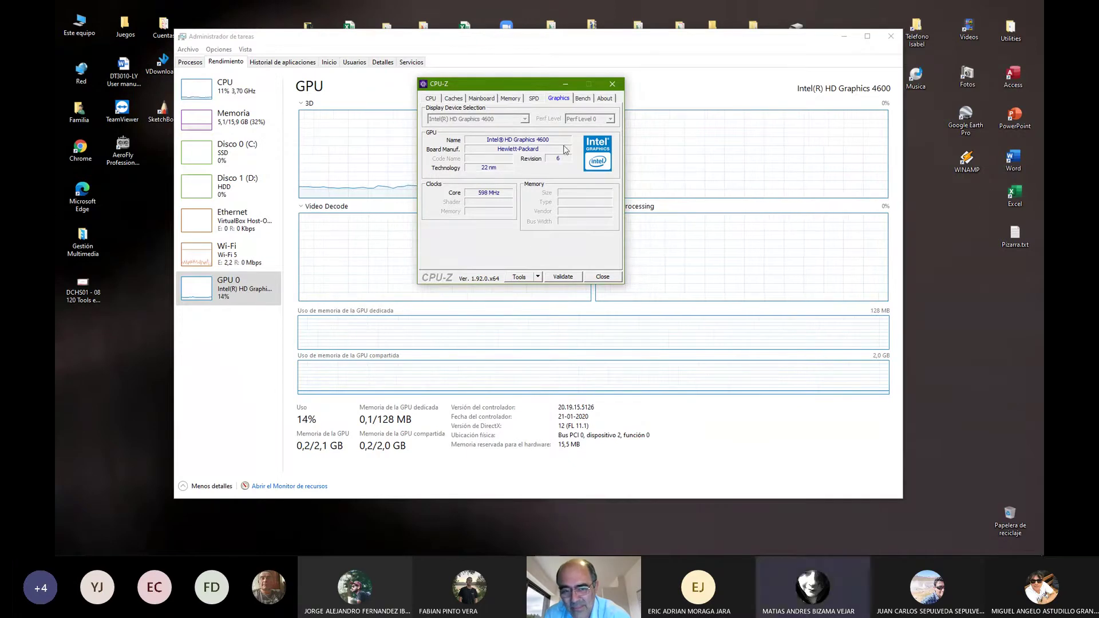
{"action": "left_click_drag", "start_coordinate": [530, 85], "coordinate": [704, 29]}
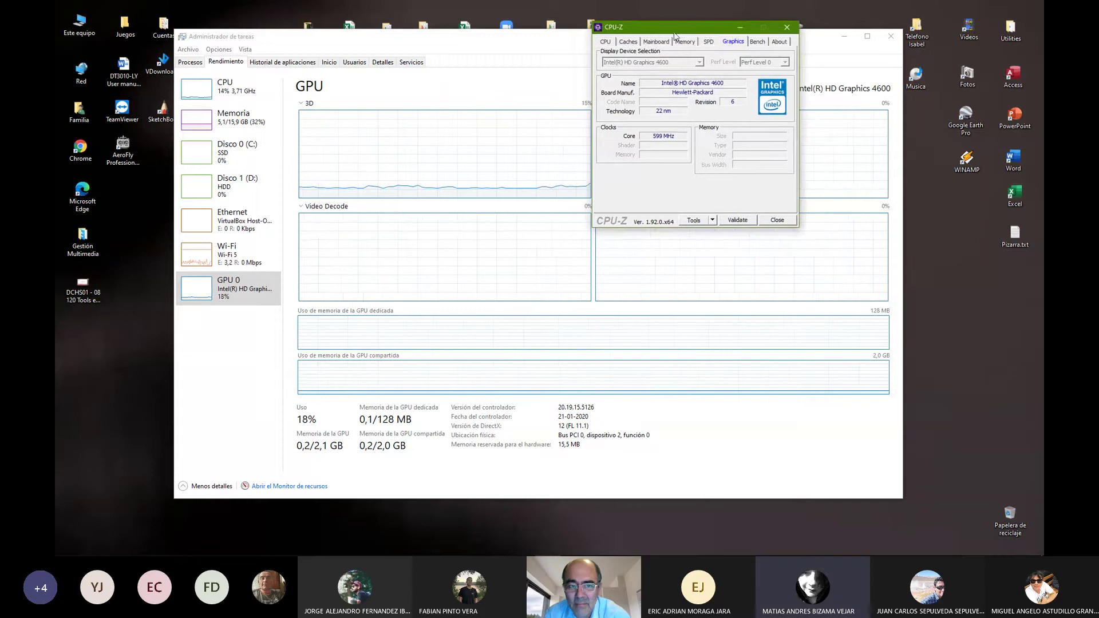
{"action": "left_click_drag", "start_coordinate": [547, 31], "coordinate": [535, 48]}
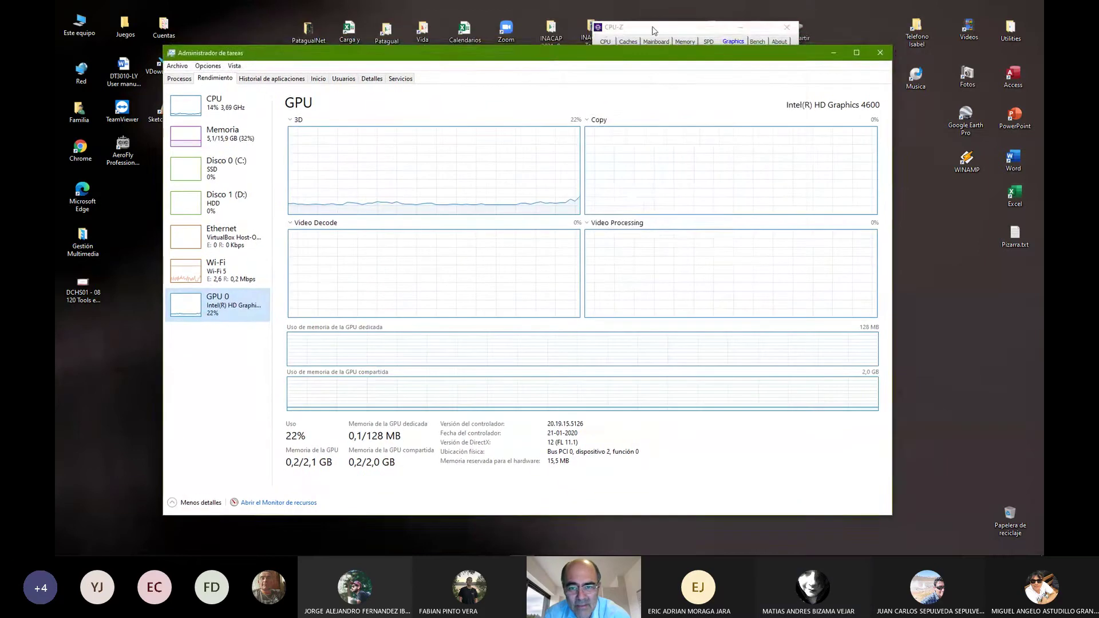
{"action": "left_click_drag", "start_coordinate": [644, 27], "coordinate": [658, 22]}
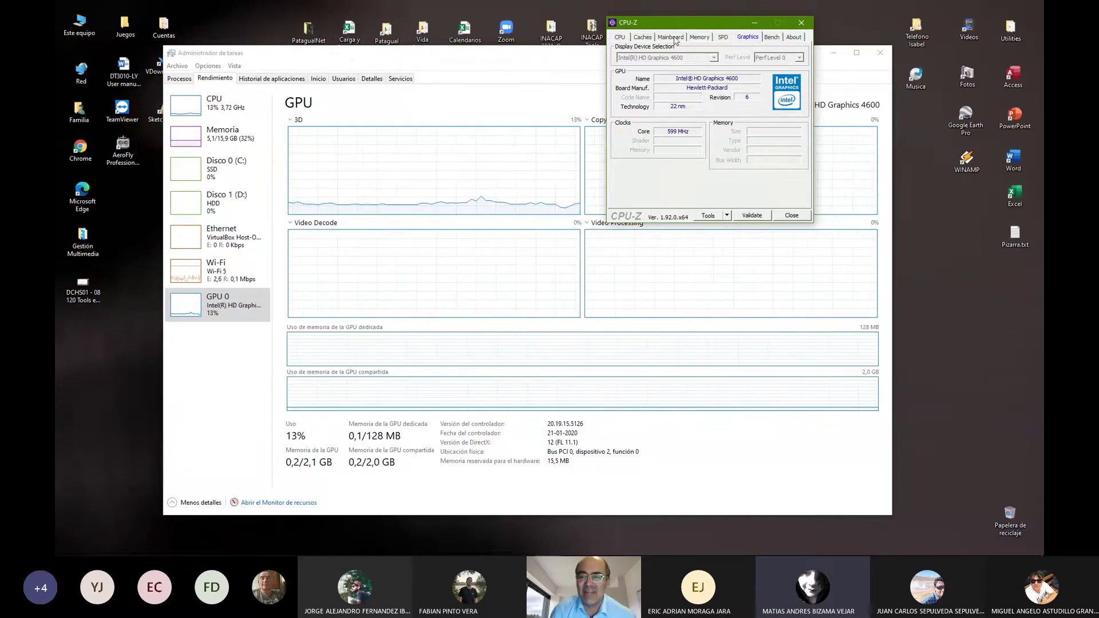
{"action": "left_click_drag", "start_coordinate": [692, 29], "coordinate": [508, 30]}
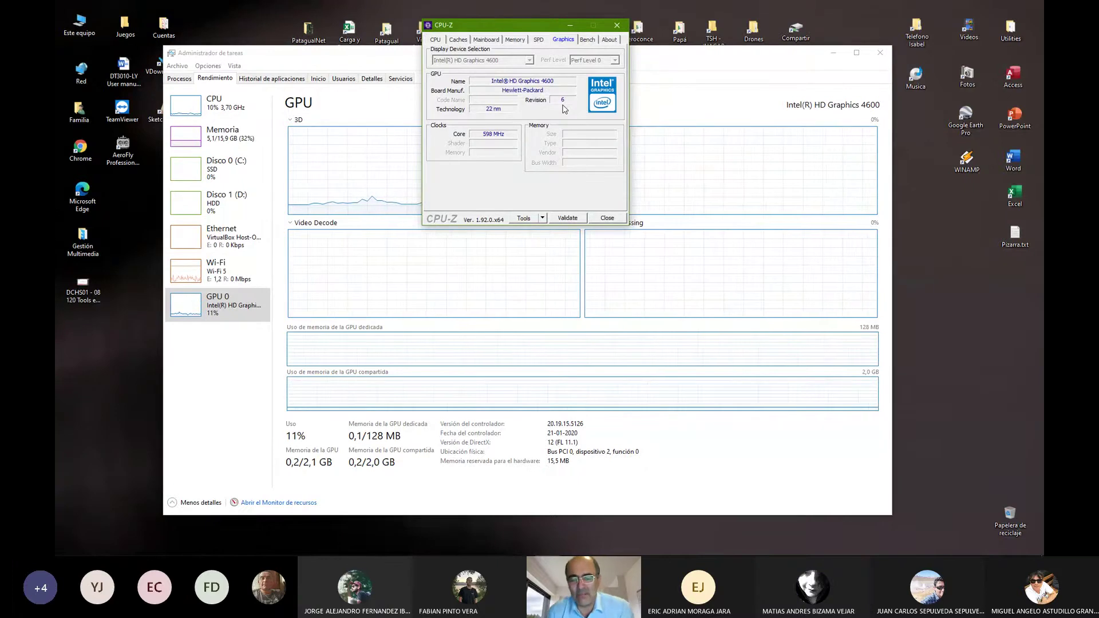
Step: Close CPU-Z and Task Manager, and switch to the PowerPoint presentation showing the Actividades slide
{"action": "left_click", "coordinate": [616, 25]}
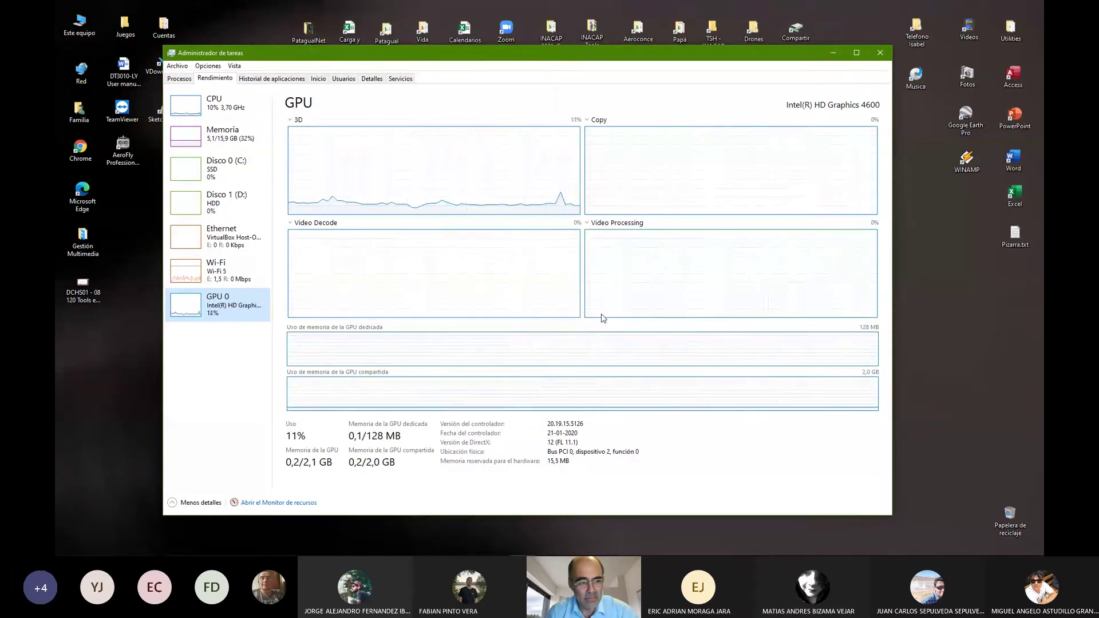
{"action": "left_click", "coordinate": [880, 52]}
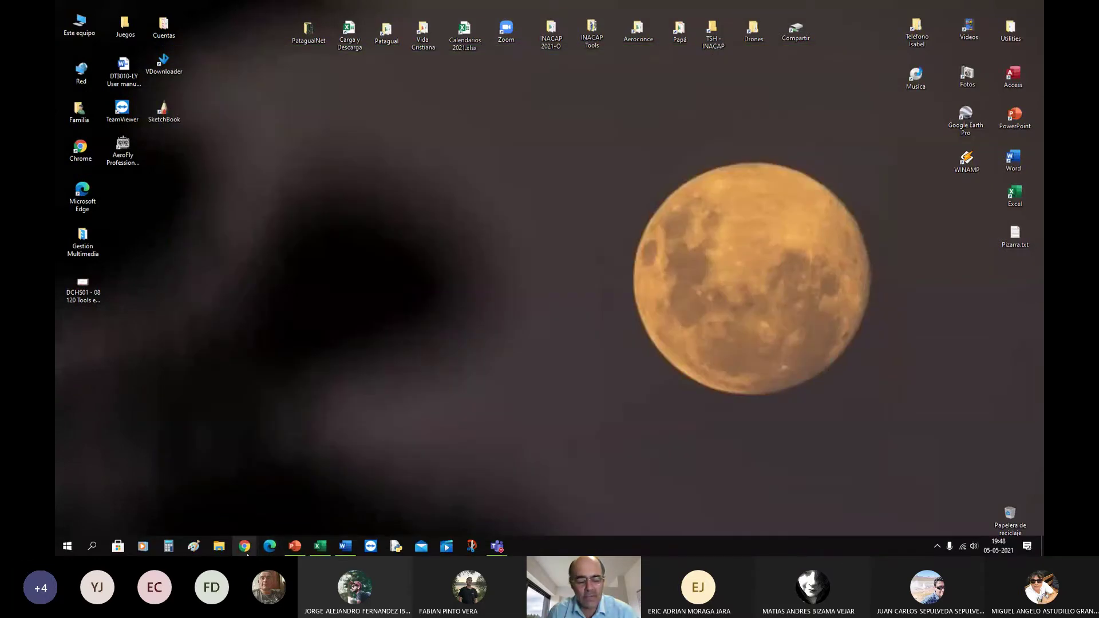
{"action": "left_click", "coordinate": [295, 545]}
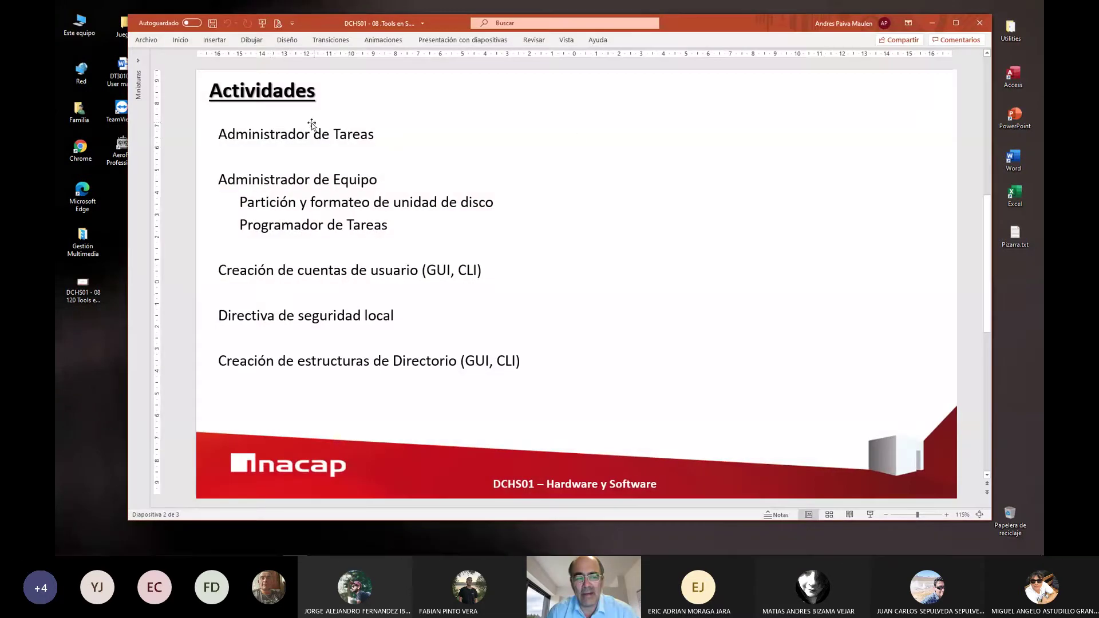
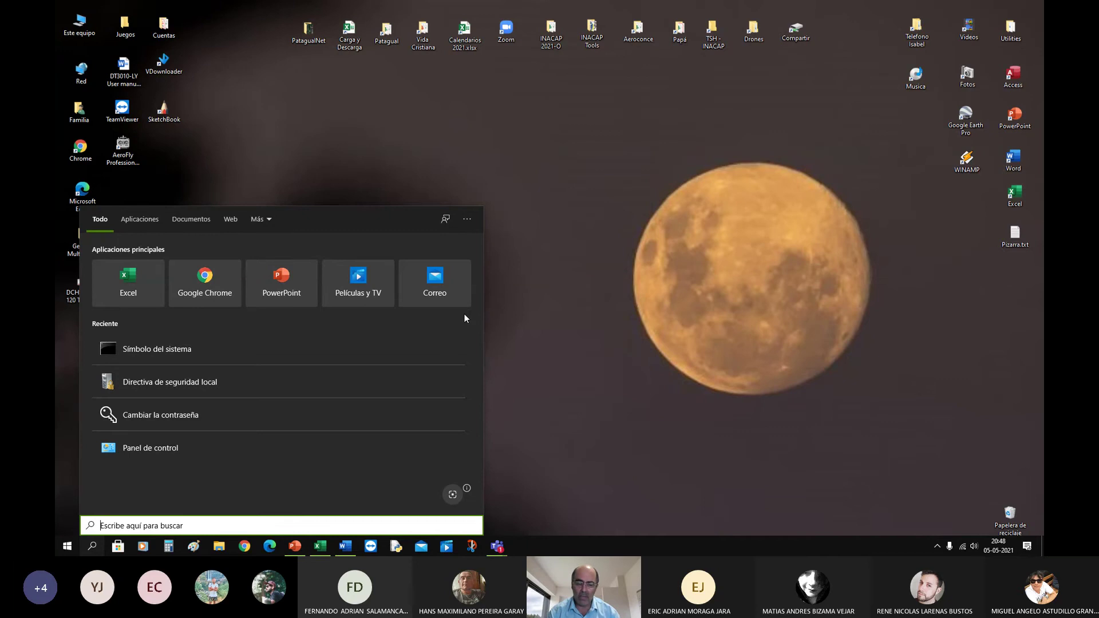
Step: Search Windows for "directiva", open Directiva de seguridad local, and enlarge its window and tree pane
{"action": "type", "text": "directiva"}
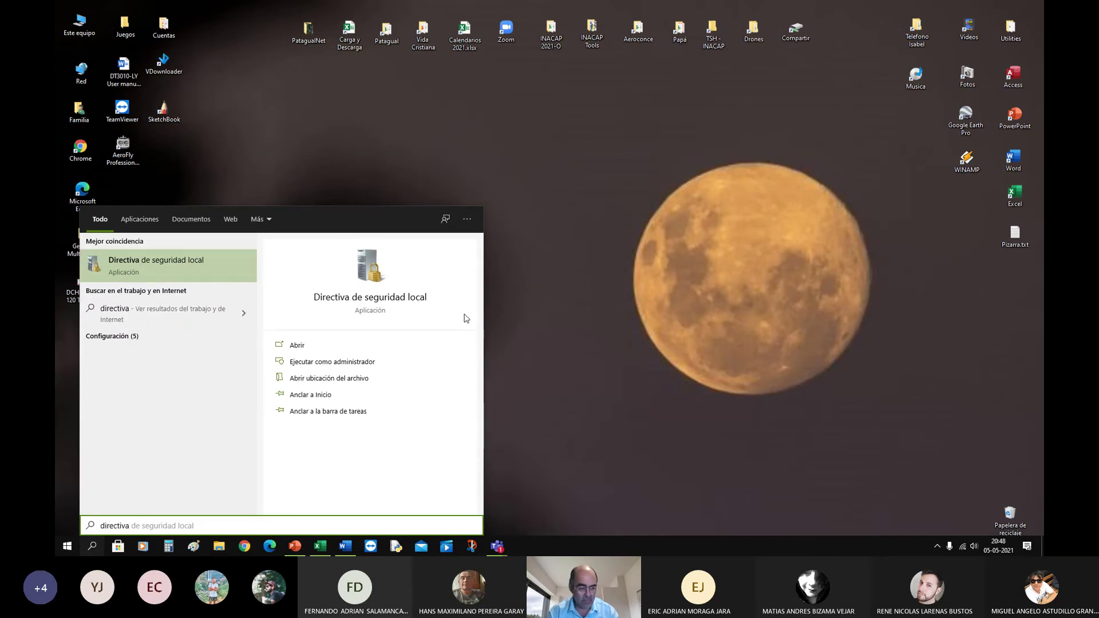
{"action": "key", "text": "Return"}
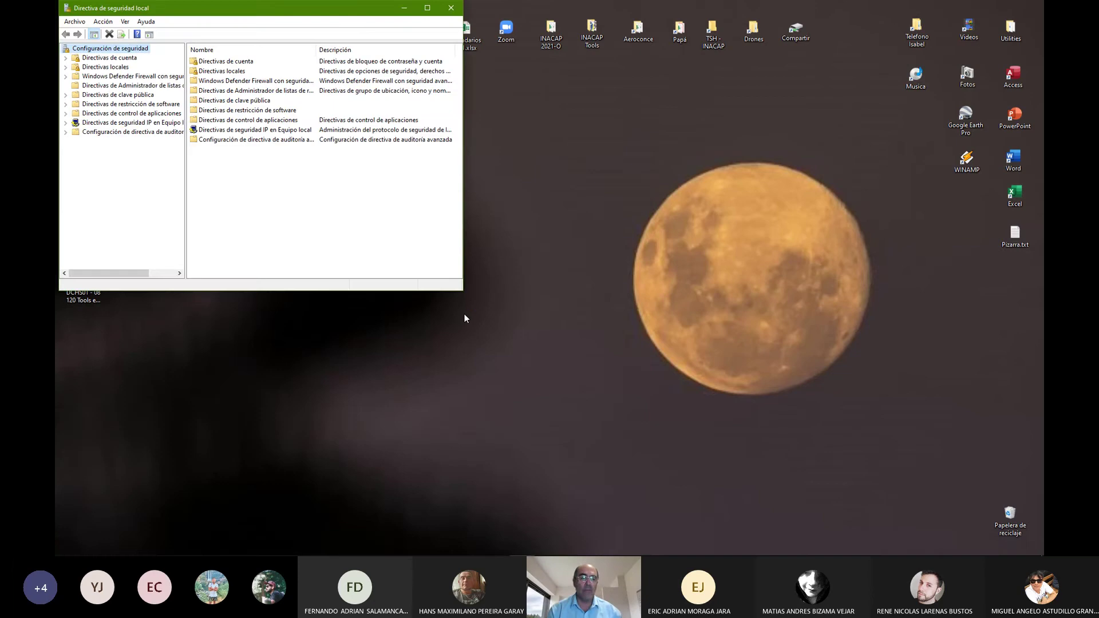
{"action": "left_click_drag", "start_coordinate": [290, 8], "coordinate": [449, 47]}
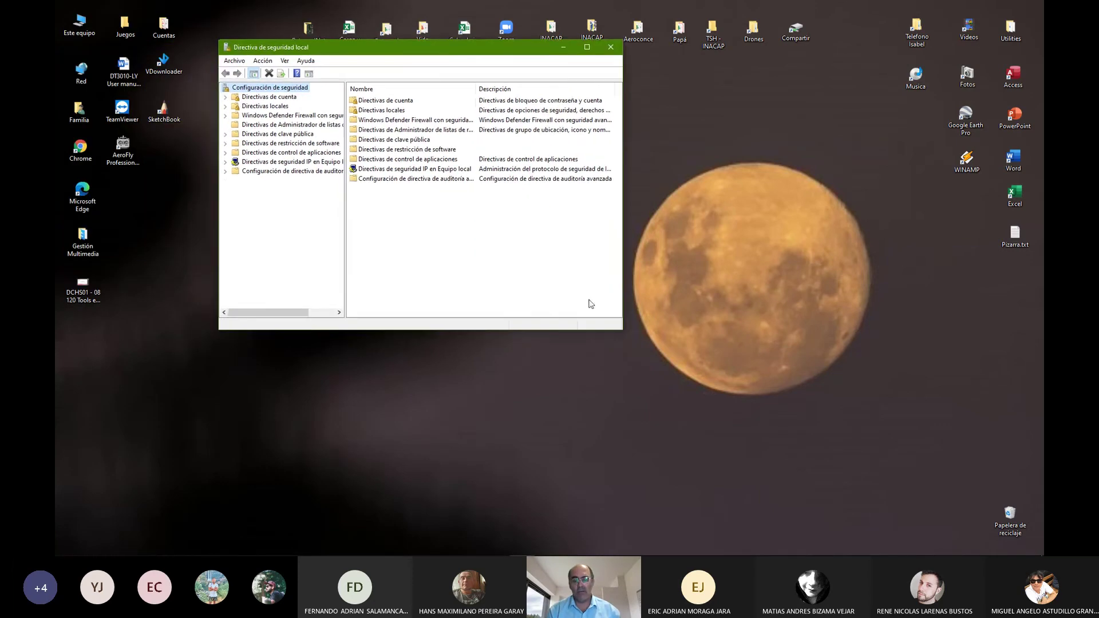
{"action": "left_click_drag", "start_coordinate": [617, 330], "coordinate": [906, 438]}
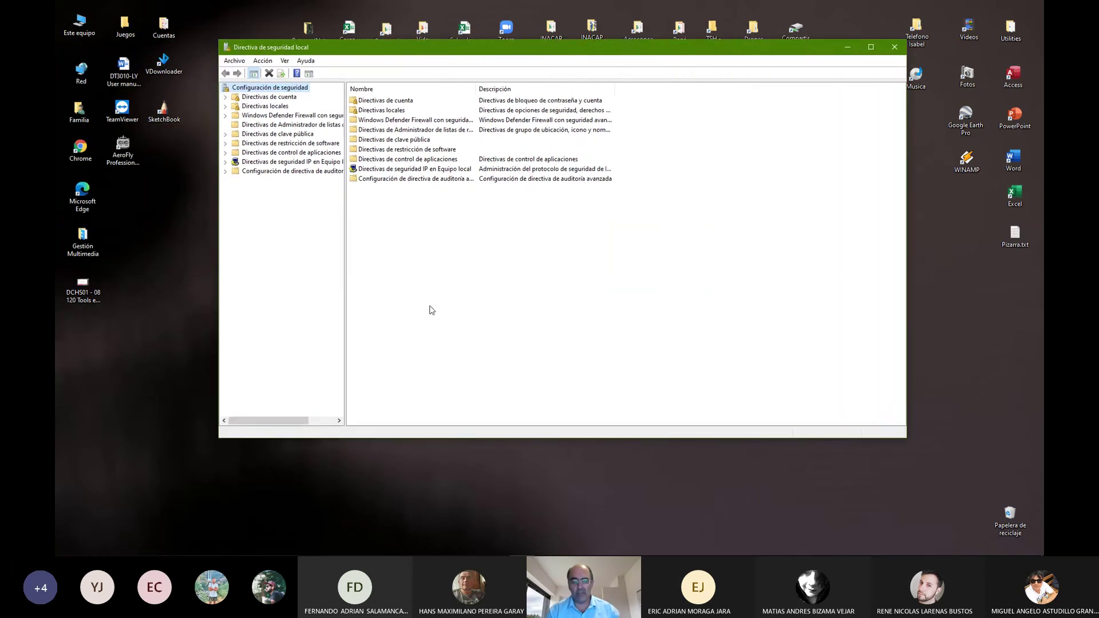
{"action": "left_click_drag", "start_coordinate": [345, 281], "coordinate": [436, 283]}
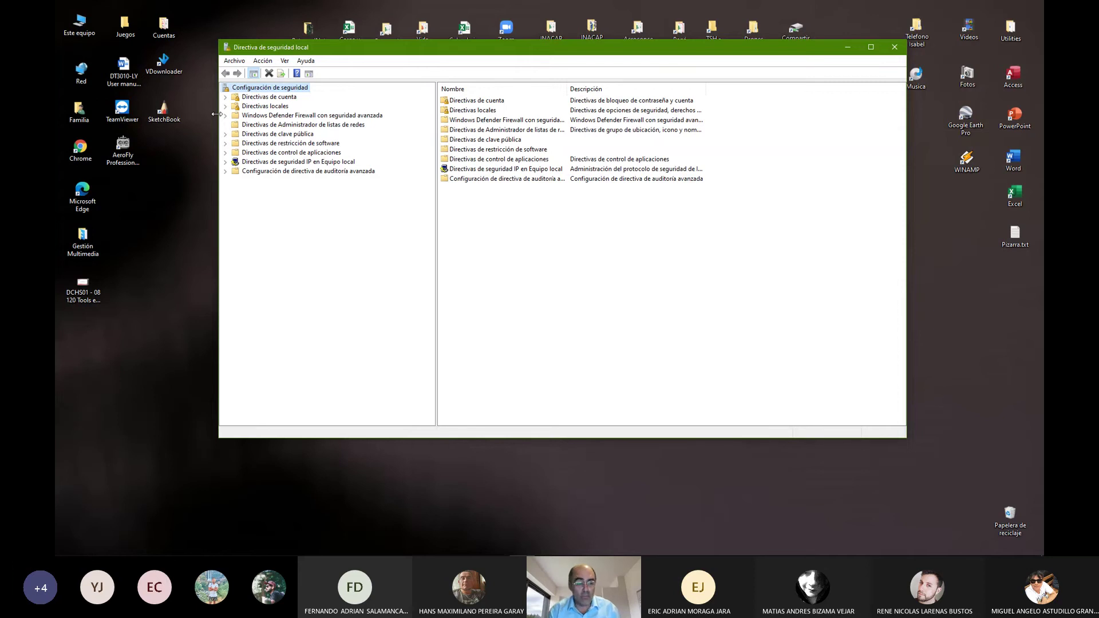
Step: Open Chrome and search Google for "instalar directiva de seguridad local windows 10 home"
{"action": "right_click", "coordinate": [87, 150]}
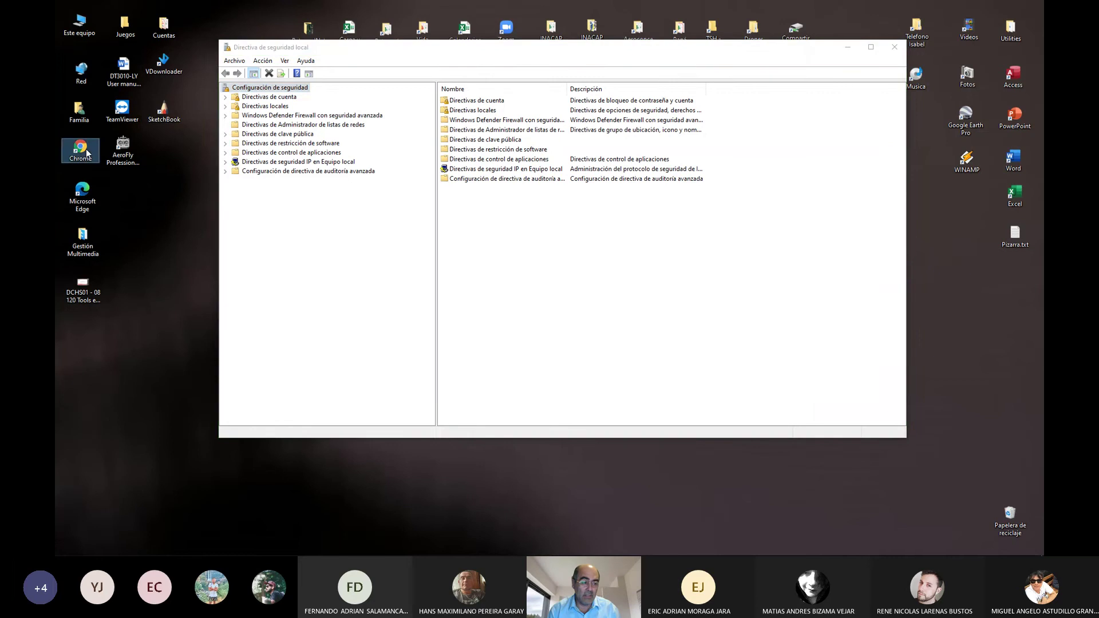
{"action": "left_click", "coordinate": [111, 157]}
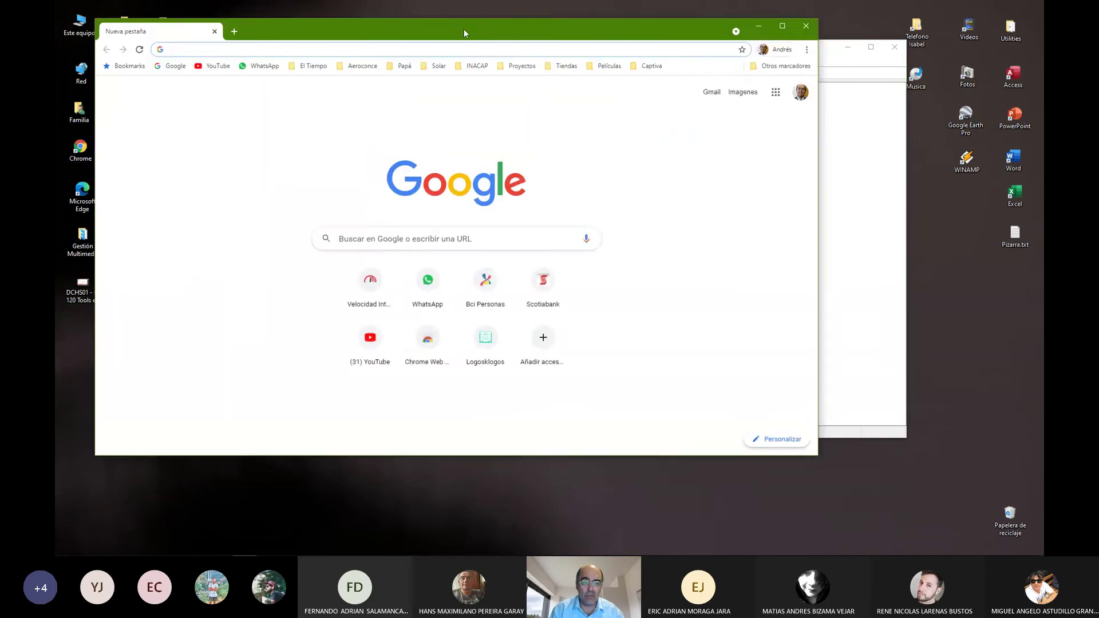
{"action": "type", "text": "instal"}
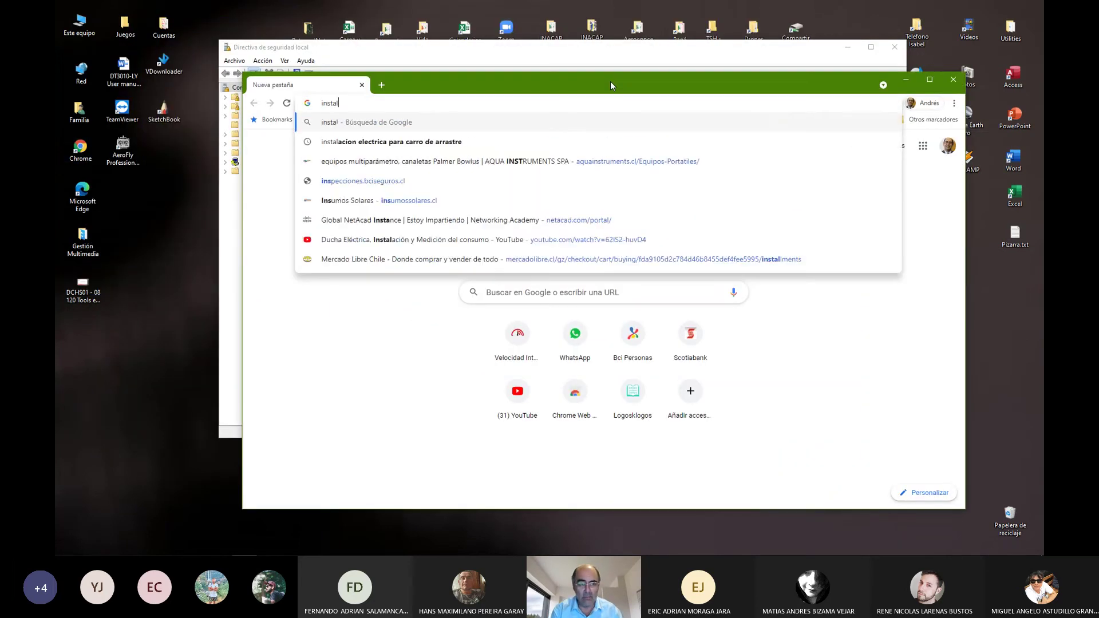
{"action": "type", "text": "ar direc"}
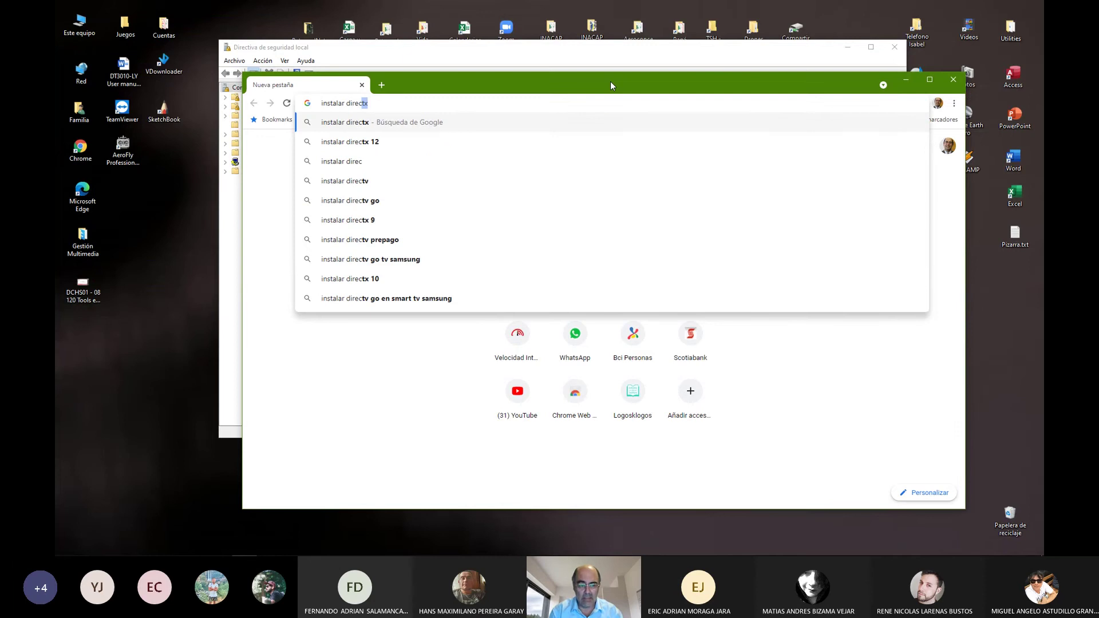
{"action": "type", "text": "tiva de "}
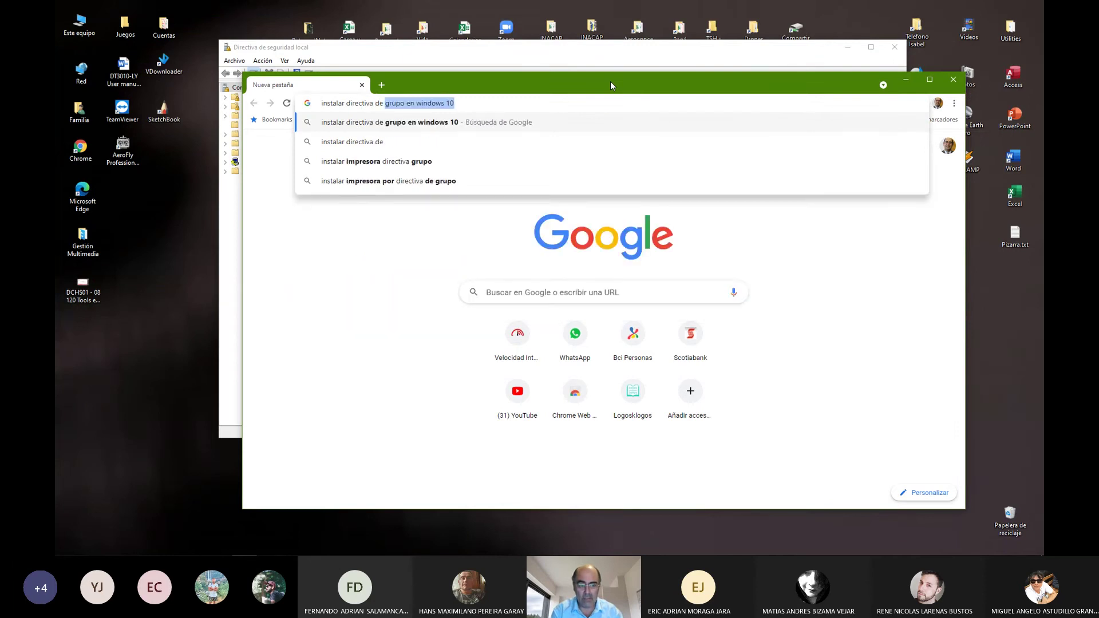
{"action": "type", "text": "seguridad lo"}
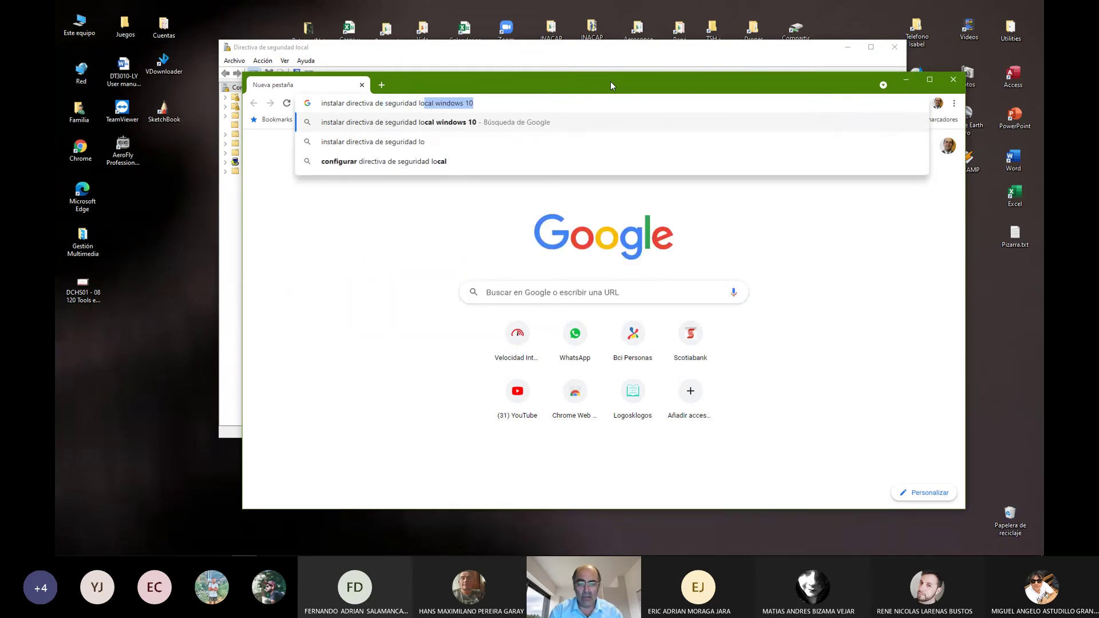
{"action": "key", "text": "Right"}
{"action": "type", "text": "h"}
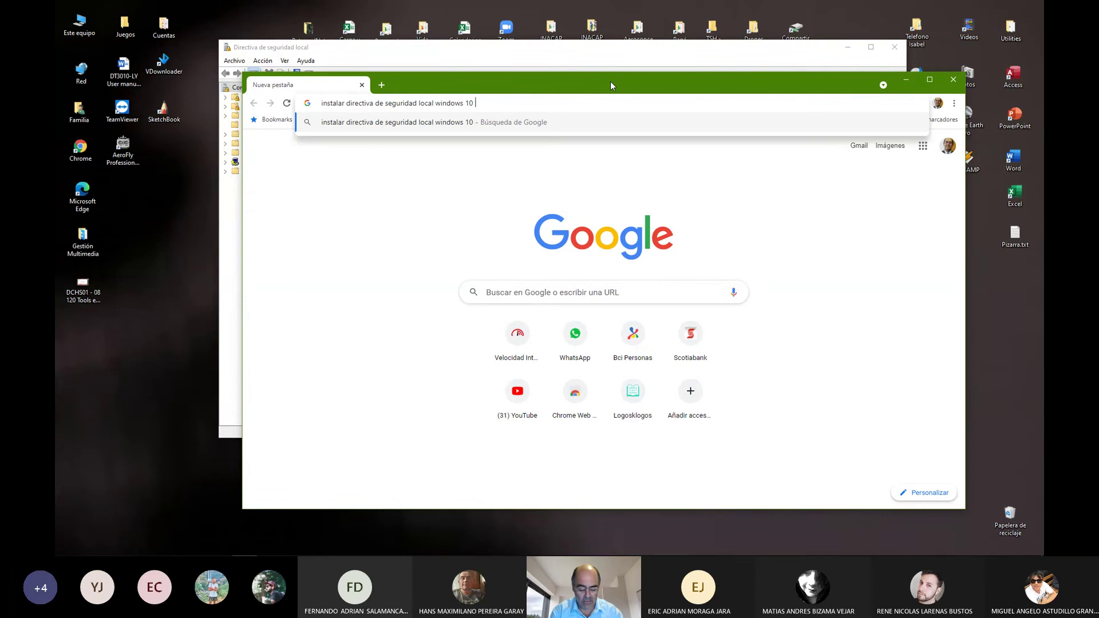
{"action": "type", "text": "ome"}
{"action": "key", "text": "Return"}
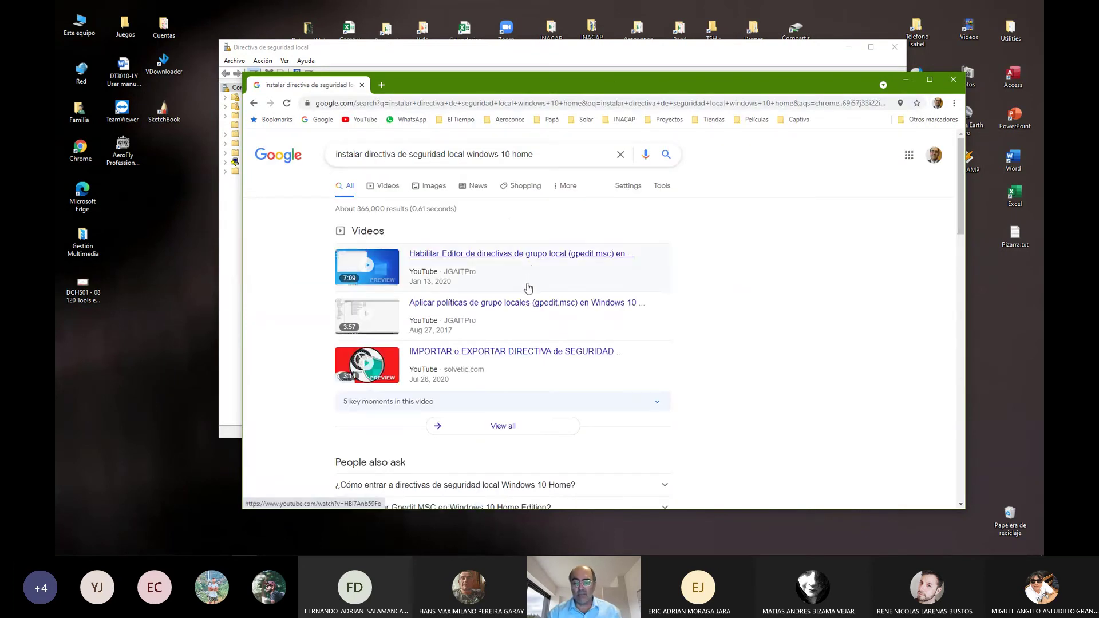
Step: Review the search results, expand the question "¿Cómo entrar a directivas de seguridad local Windows 10 Home?", and close the browser
{"action": "scroll", "coordinate": [528, 289], "scroll_direction": "down", "scroll_amount": 2}
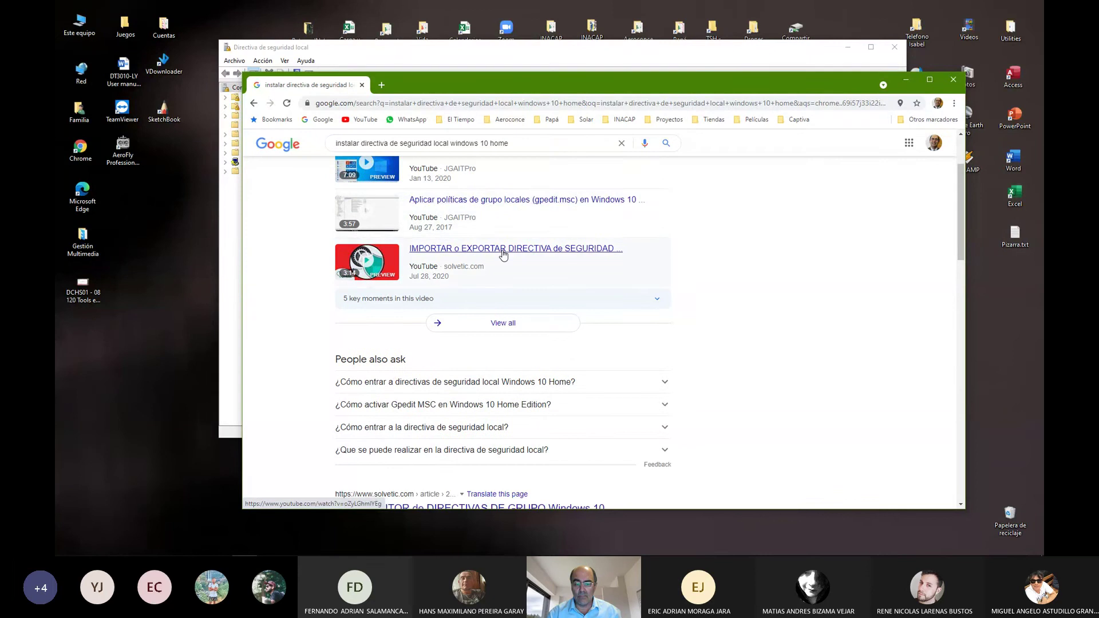
{"action": "scroll", "coordinate": [503, 254], "scroll_direction": "down", "scroll_amount": 1}
{"action": "scroll", "coordinate": [503, 209], "scroll_direction": "down", "scroll_amount": 2}
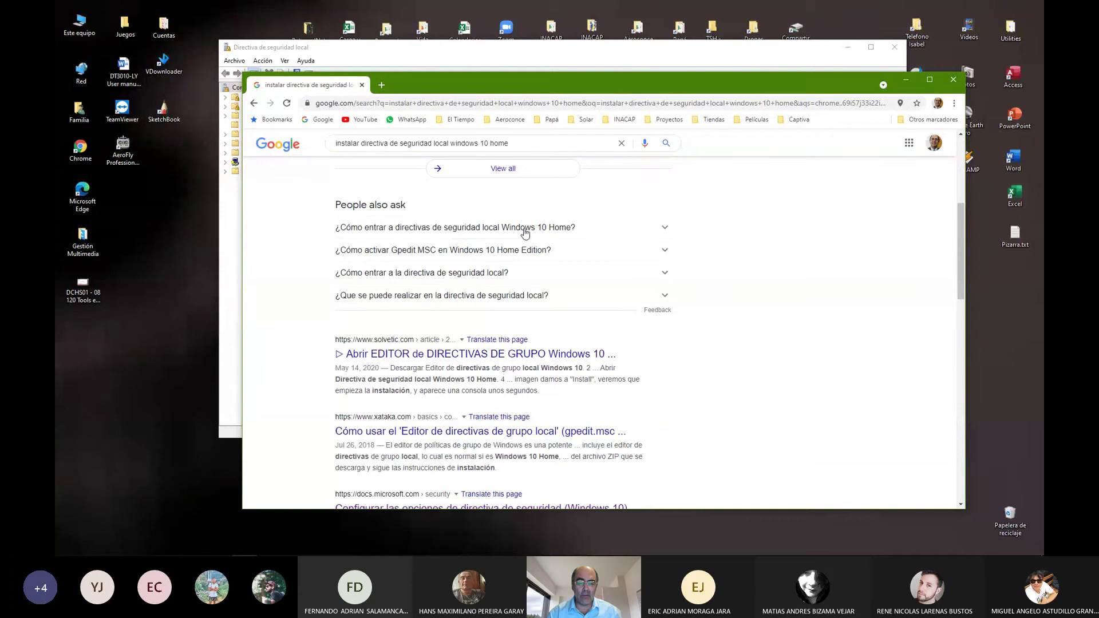
{"action": "left_click", "coordinate": [663, 228]}
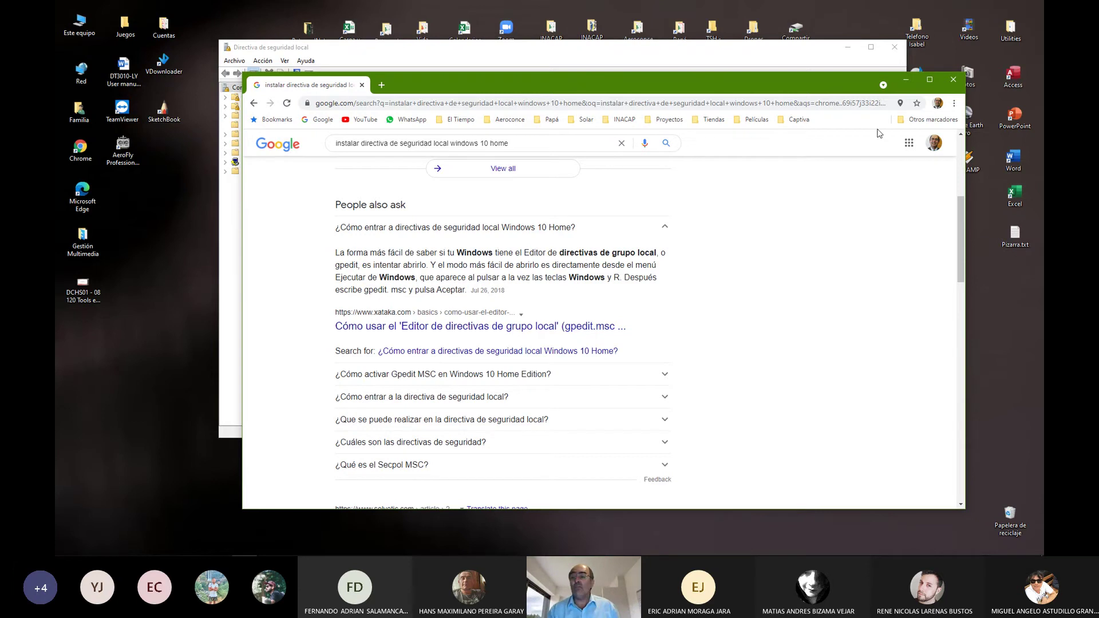
{"action": "left_click", "coordinate": [952, 80]}
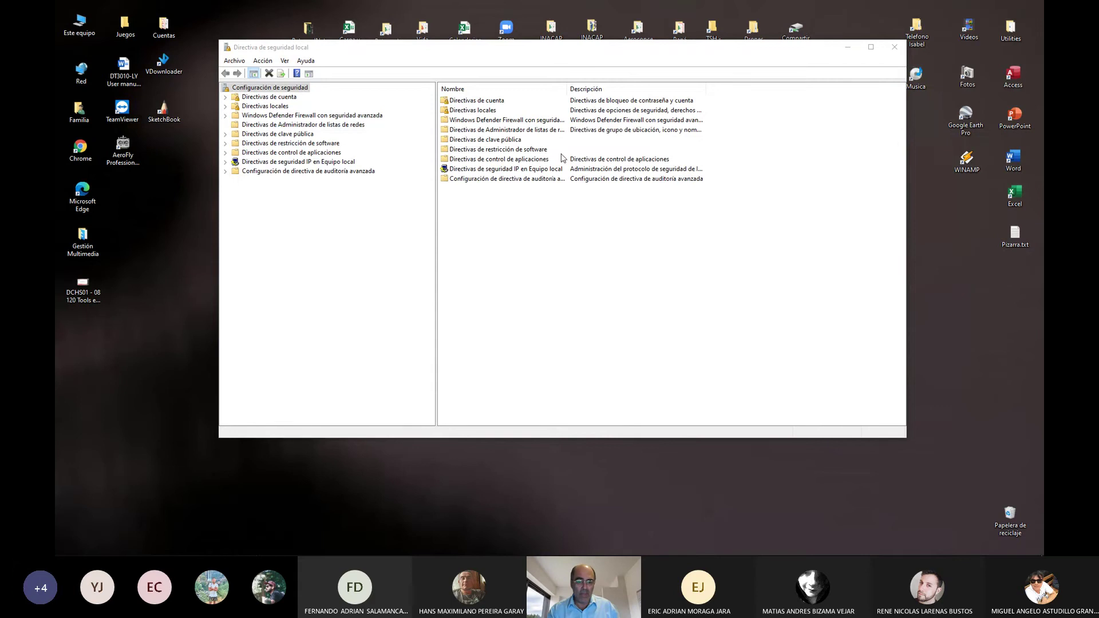
Step: Narrow the tree pane slightly and show the Directiva de contraseñas settings within Directivas de cuenta
{"action": "left_click_drag", "start_coordinate": [437, 234], "coordinate": [407, 233]}
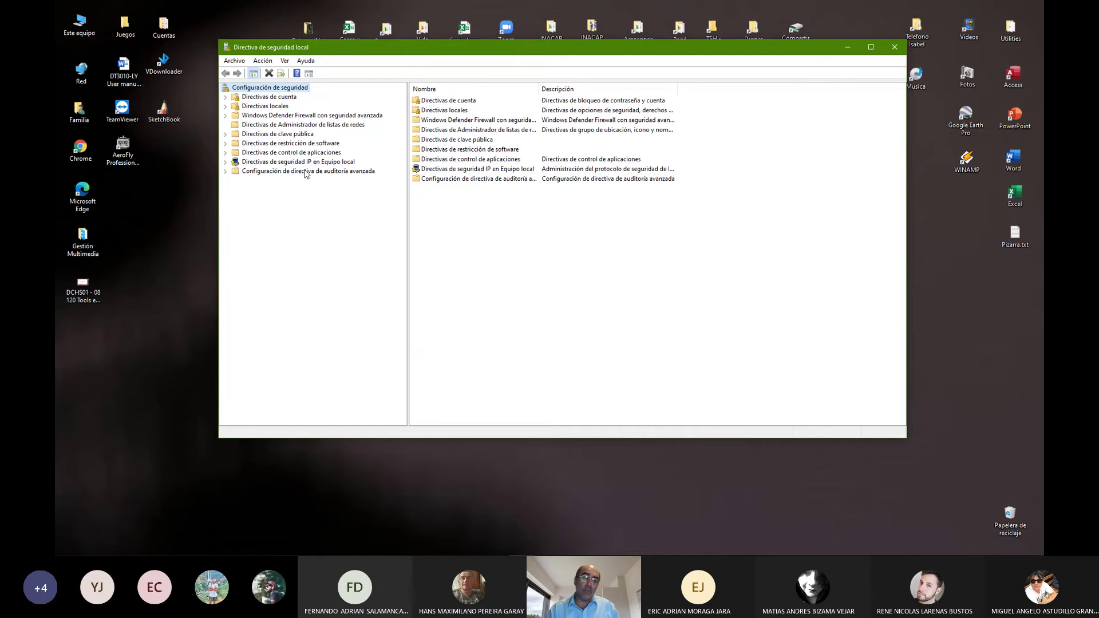
{"action": "left_click", "coordinate": [225, 97]}
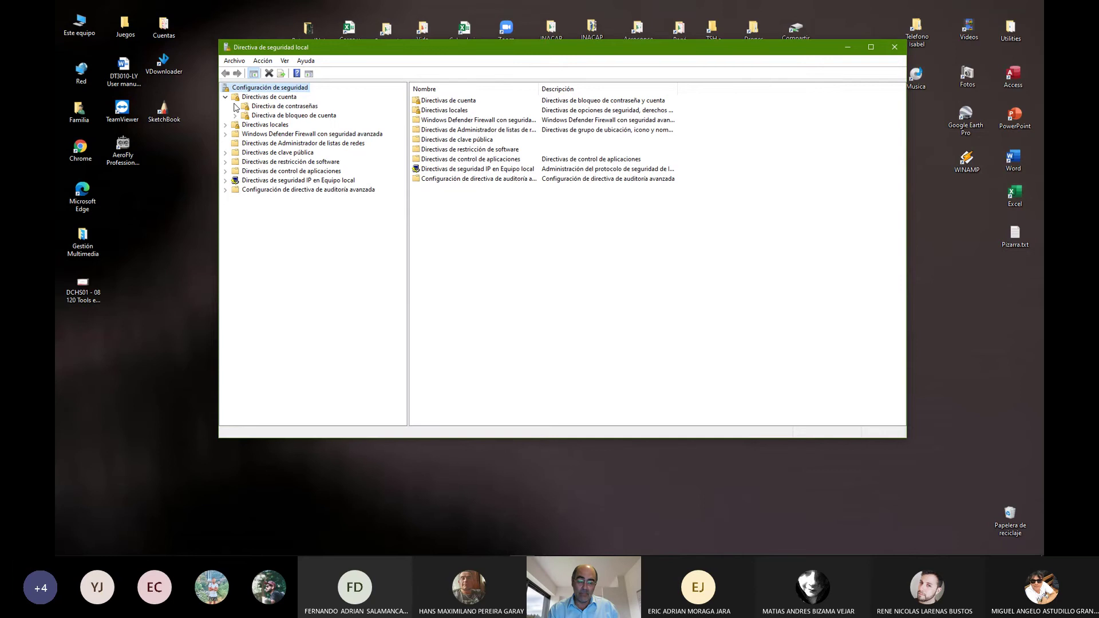
{"action": "left_click", "coordinate": [281, 108]}
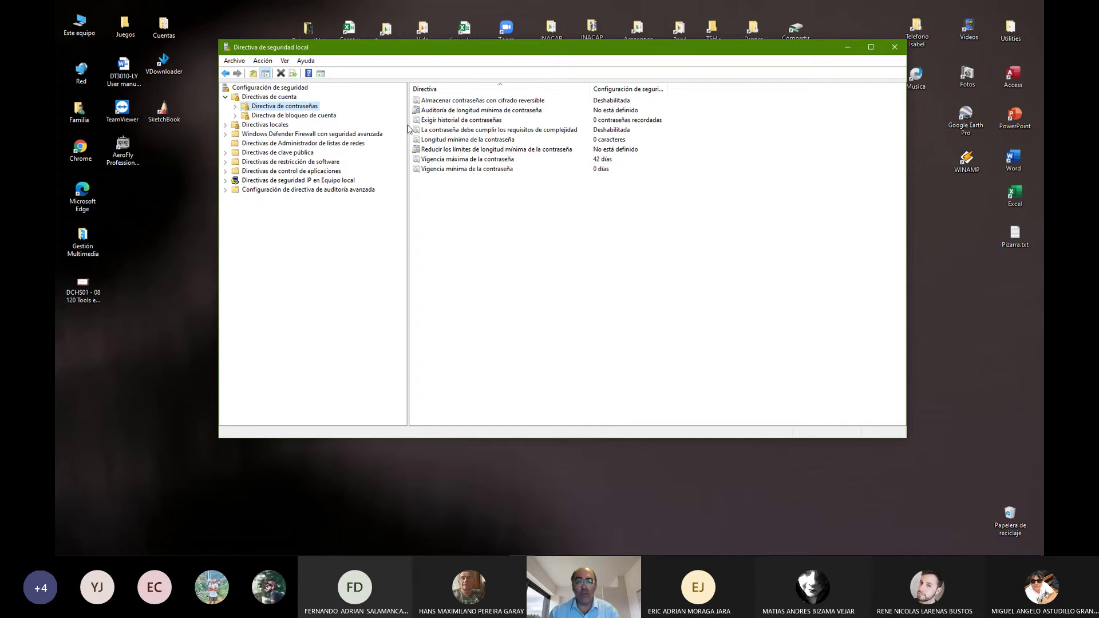
Step: Set the minimum password length policy (Longitud mínima de la contraseña) to 8 characters
{"action": "double_click", "coordinate": [601, 143]}
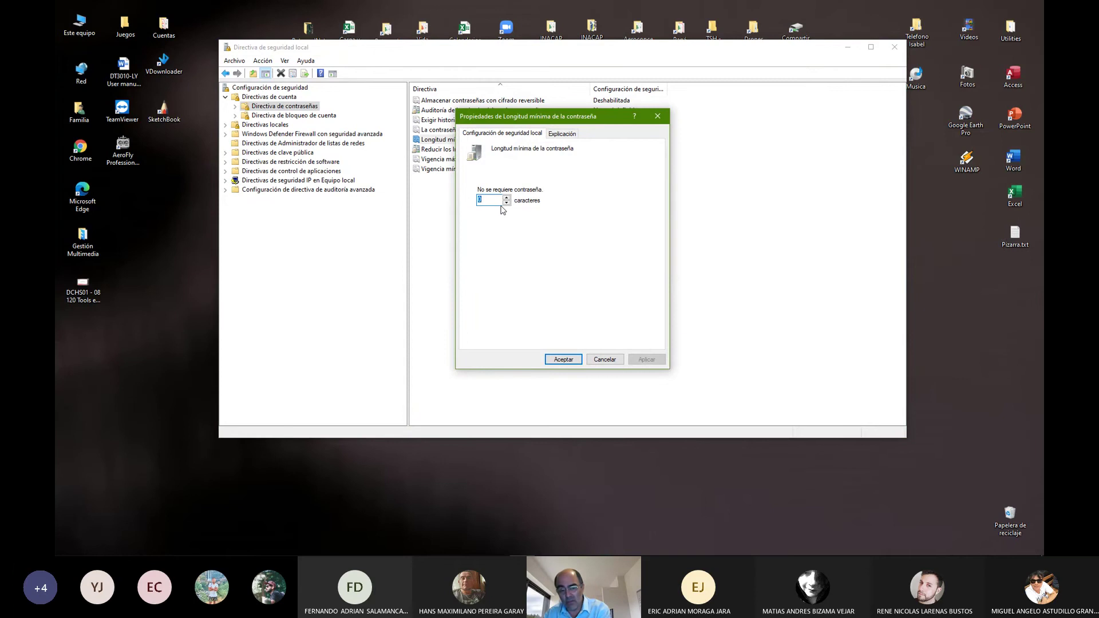
{"action": "type", "text": "8"}
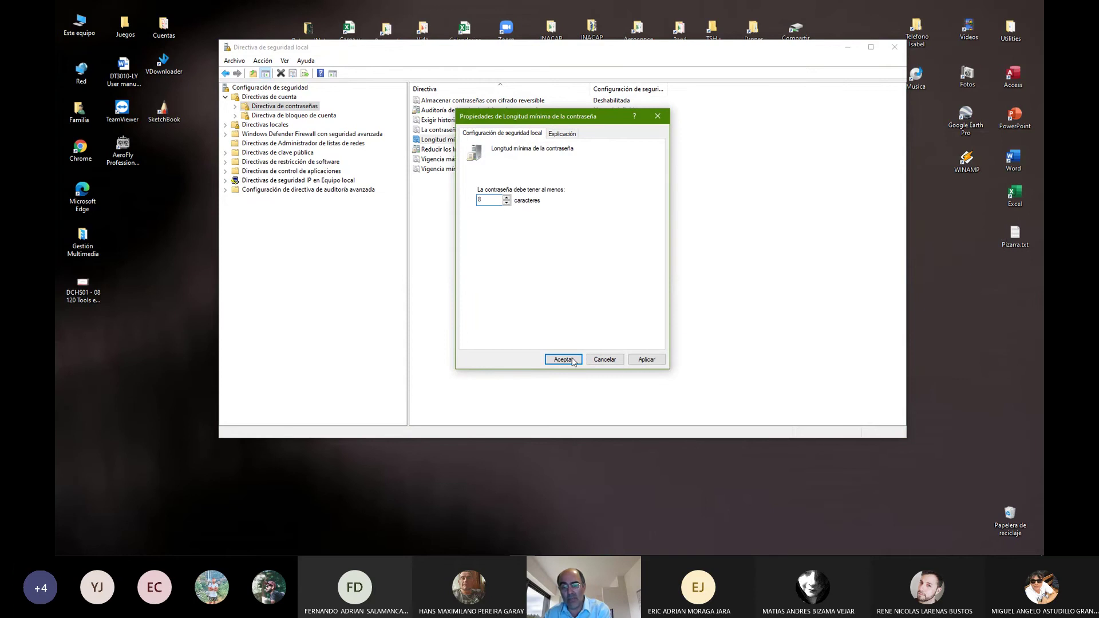
{"action": "left_click", "coordinate": [563, 360]}
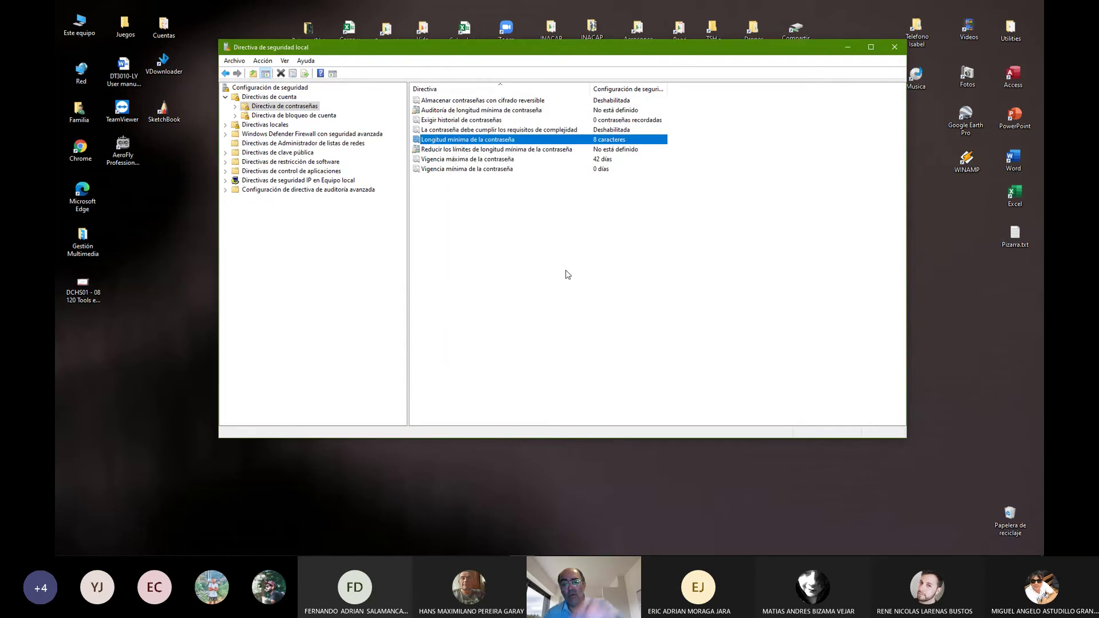
Step: Try to set the maximum password age policy (Vigencia máxima de la contraseña) to 30 days
{"action": "left_click", "coordinate": [607, 161]}
{"action": "double_click", "coordinate": [607, 161]}
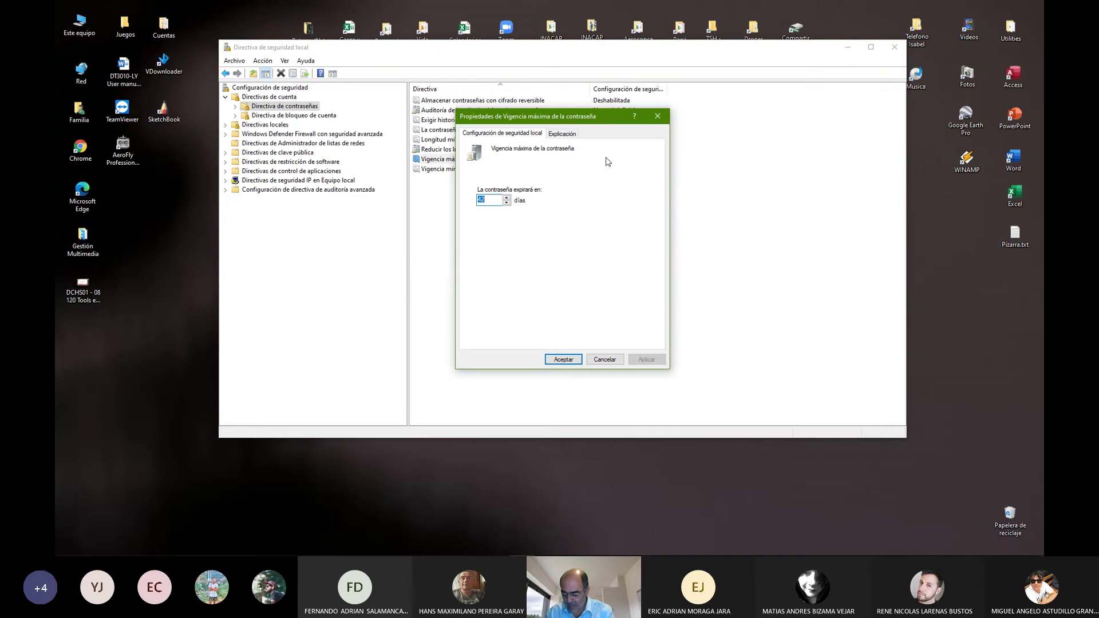
{"action": "type", "text": "30"}
{"action": "left_click", "coordinate": [578, 360]}
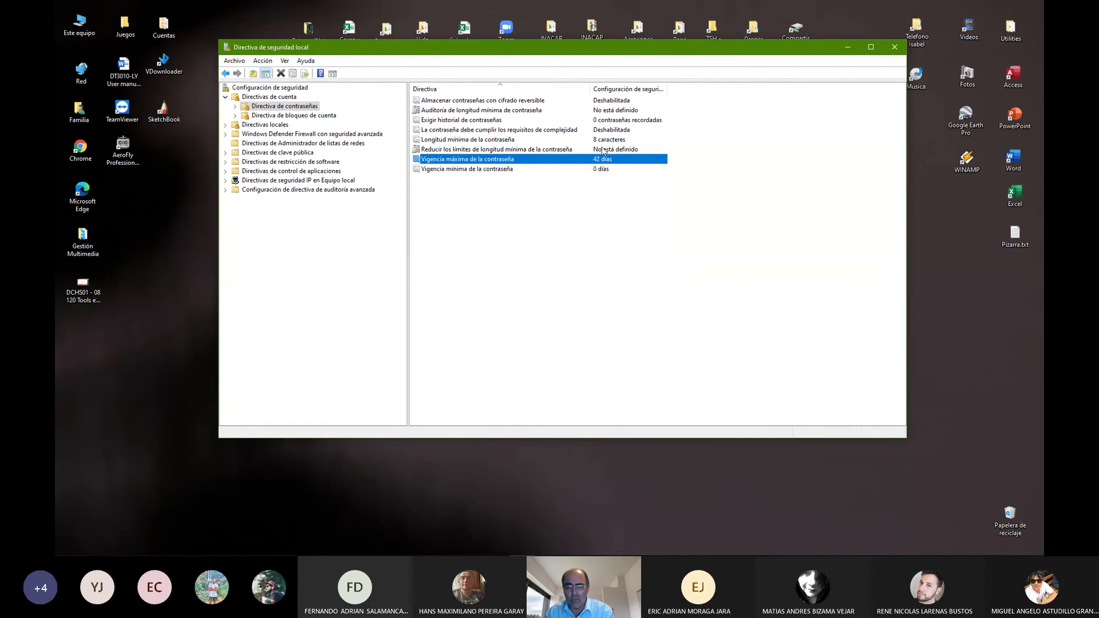
Step: Reset the minimum password length policy to 0 characters
{"action": "double_click", "coordinate": [603, 141]}
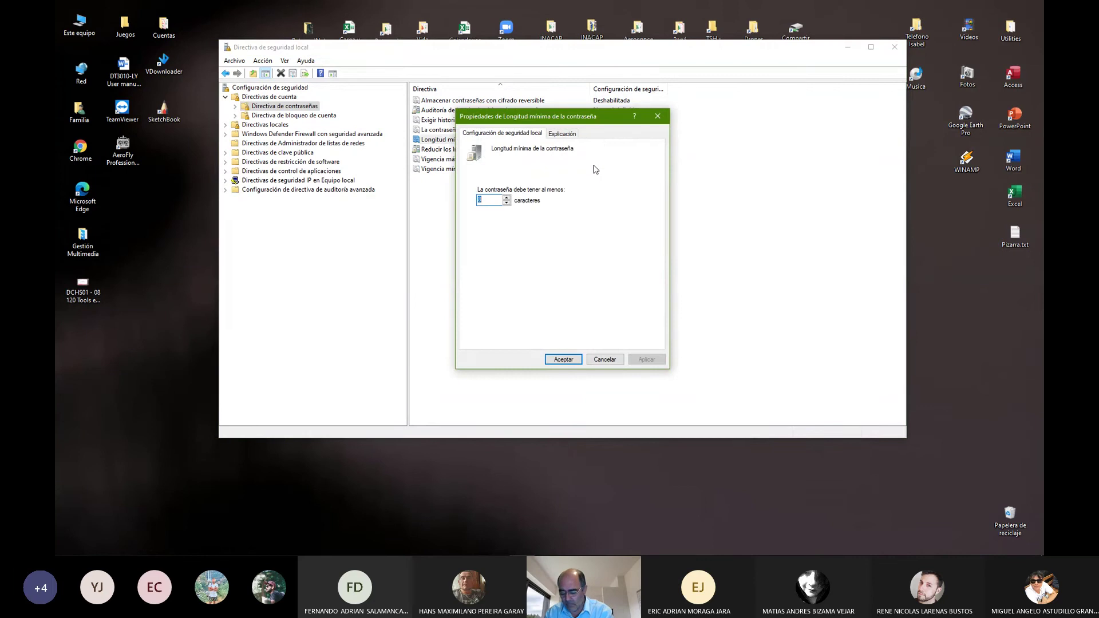
{"action": "type", "text": "0"}
{"action": "key", "text": "Return"}
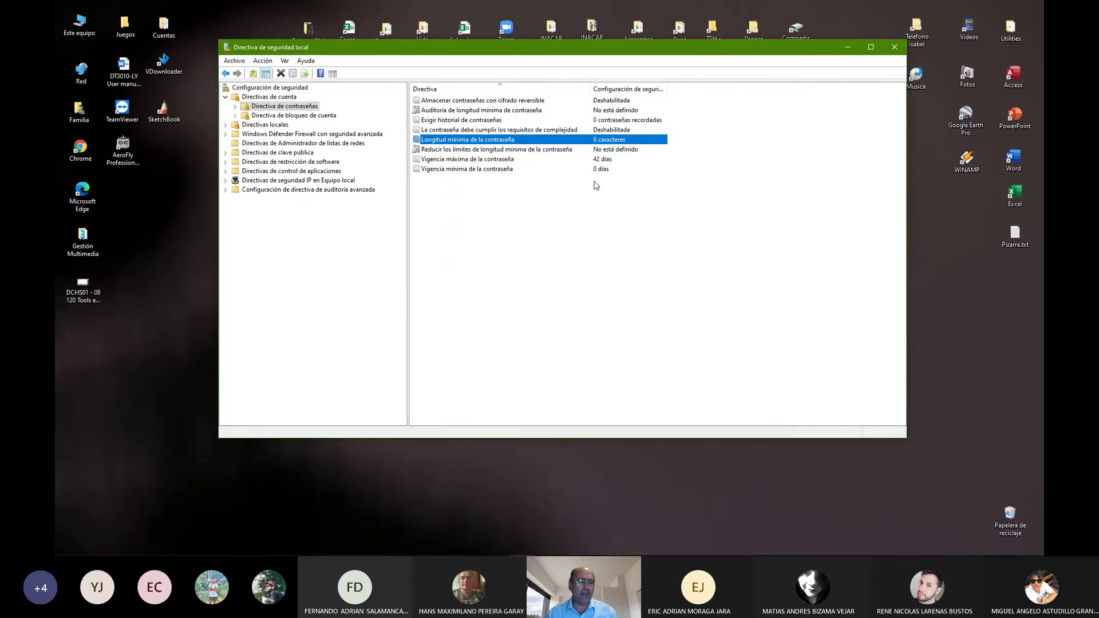
Step: Review the explanation of the policy "La contraseña debe cumplir los requisitos de complejidad" and confirm the policy as Deshabilitada
{"action": "left_click", "coordinate": [570, 131]}
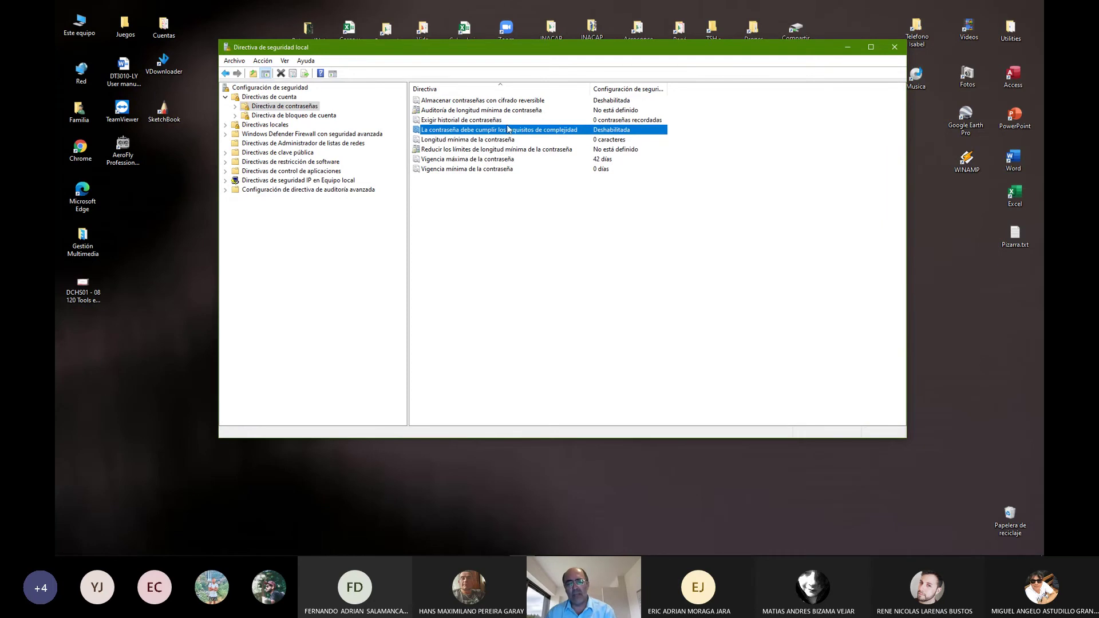
{"action": "double_click", "coordinate": [606, 132]}
{"action": "left_click", "coordinate": [497, 186]}
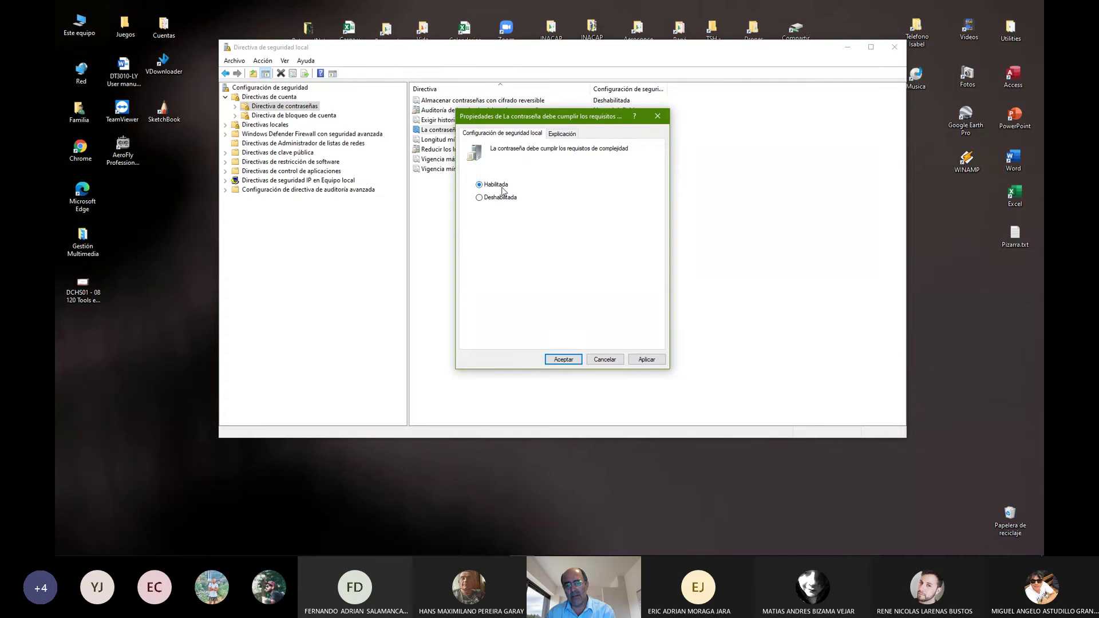
{"action": "left_click", "coordinate": [563, 136]}
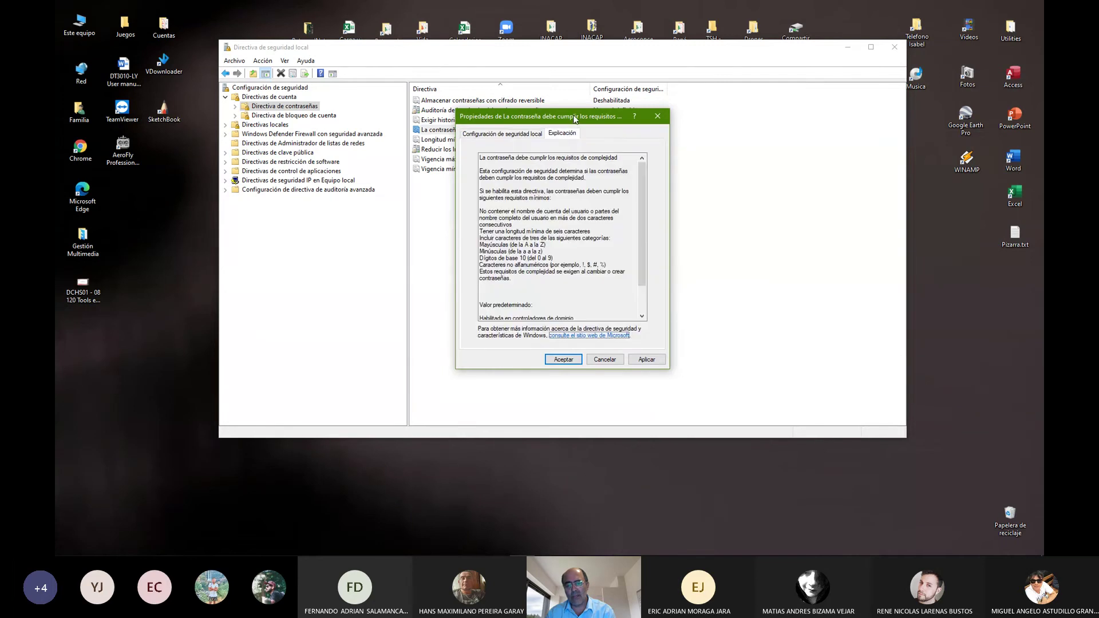
{"action": "left_click_drag", "start_coordinate": [573, 115], "coordinate": [534, 43]}
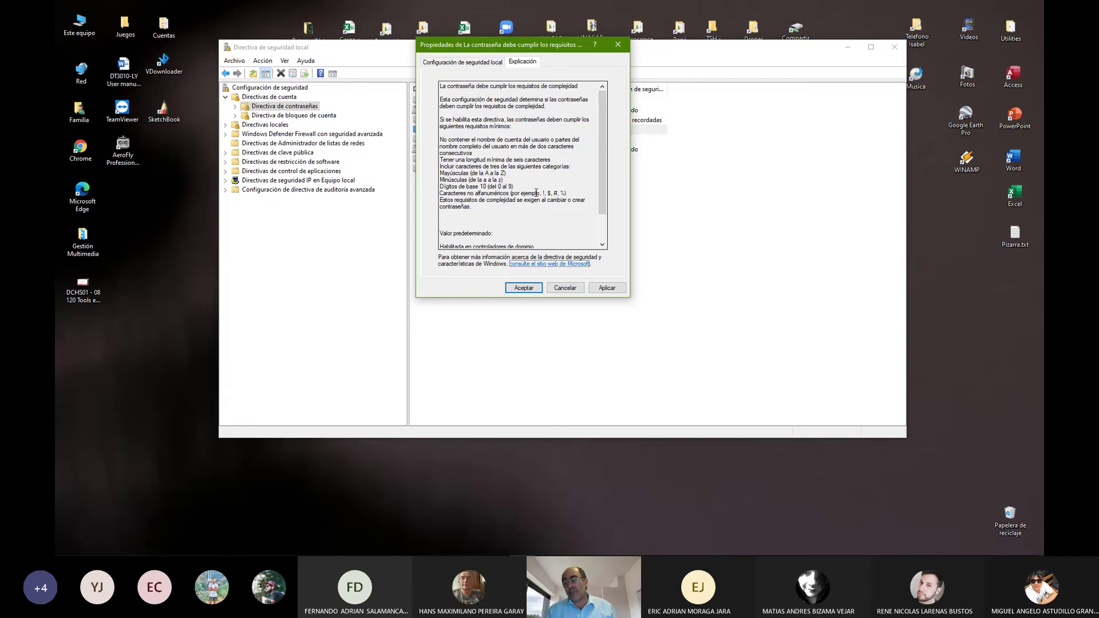
{"action": "left_click", "coordinate": [463, 63]}
{"action": "left_click", "coordinate": [454, 126]}
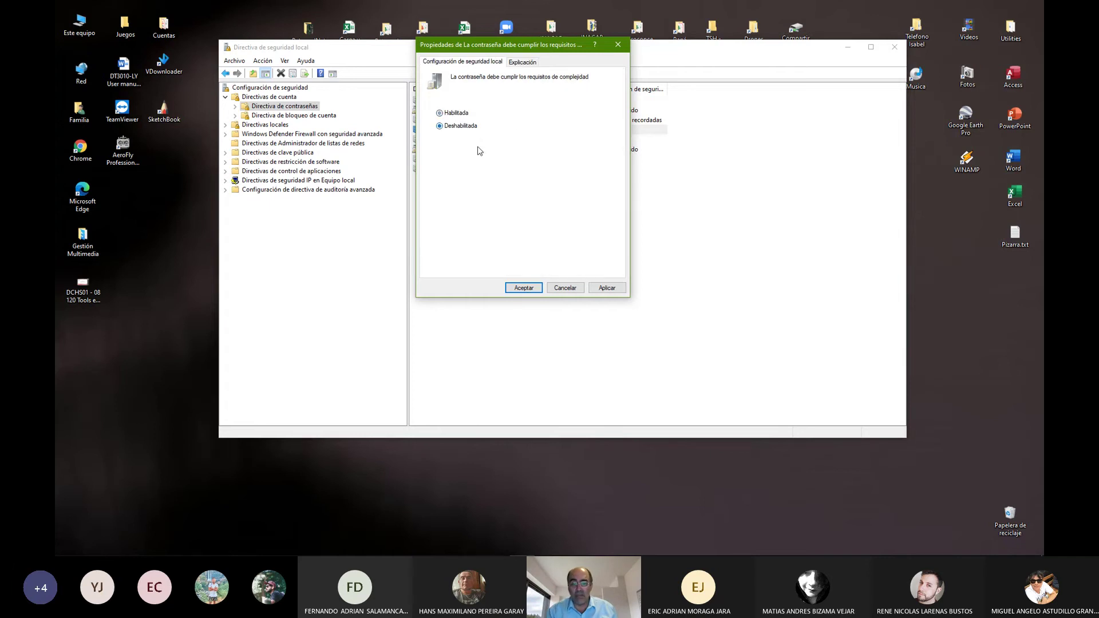
{"action": "left_click", "coordinate": [523, 288]}
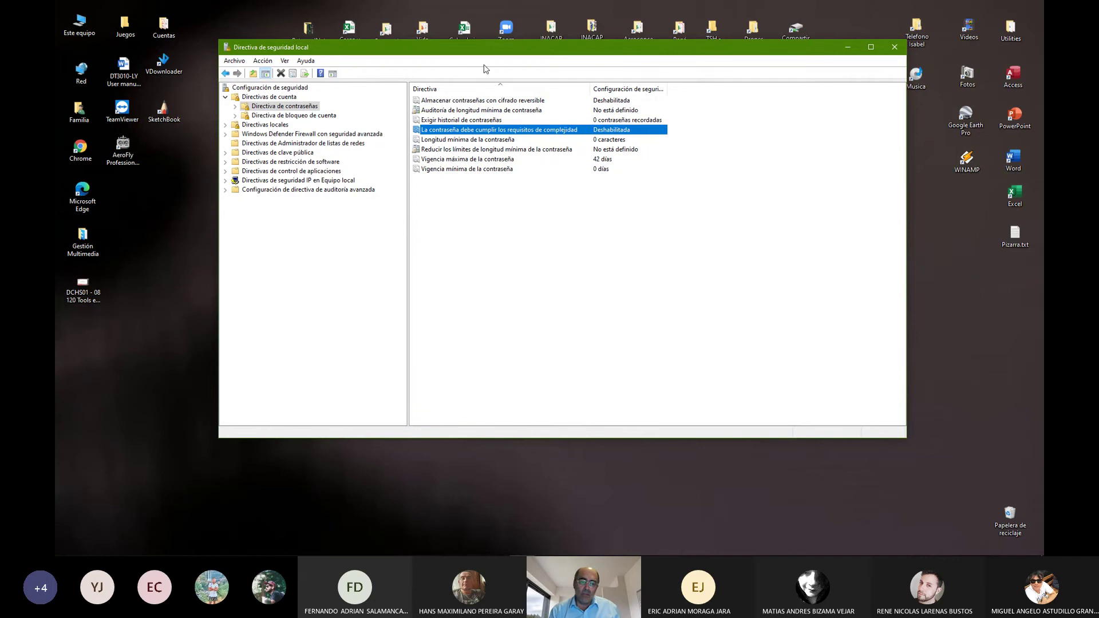
Step: In Directiva de bloqueo de cuenta, set Umbral de bloqueo de cuenta to 3 invalid attempts and accept the suggested 30-minute values
{"action": "left_click", "coordinate": [289, 116]}
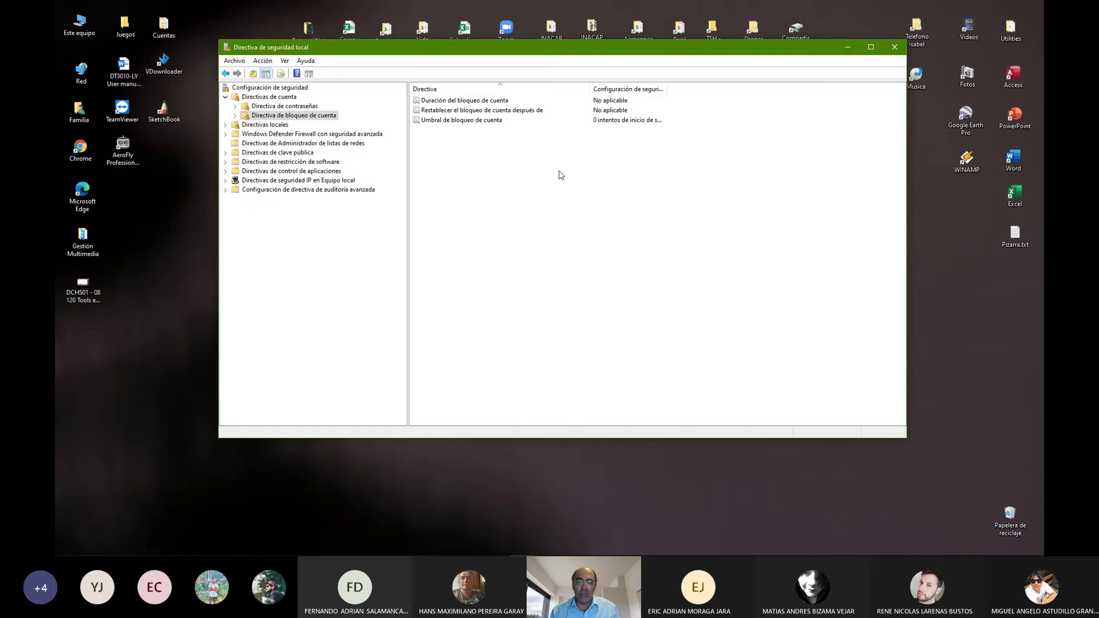
{"action": "double_click", "coordinate": [618, 125]}
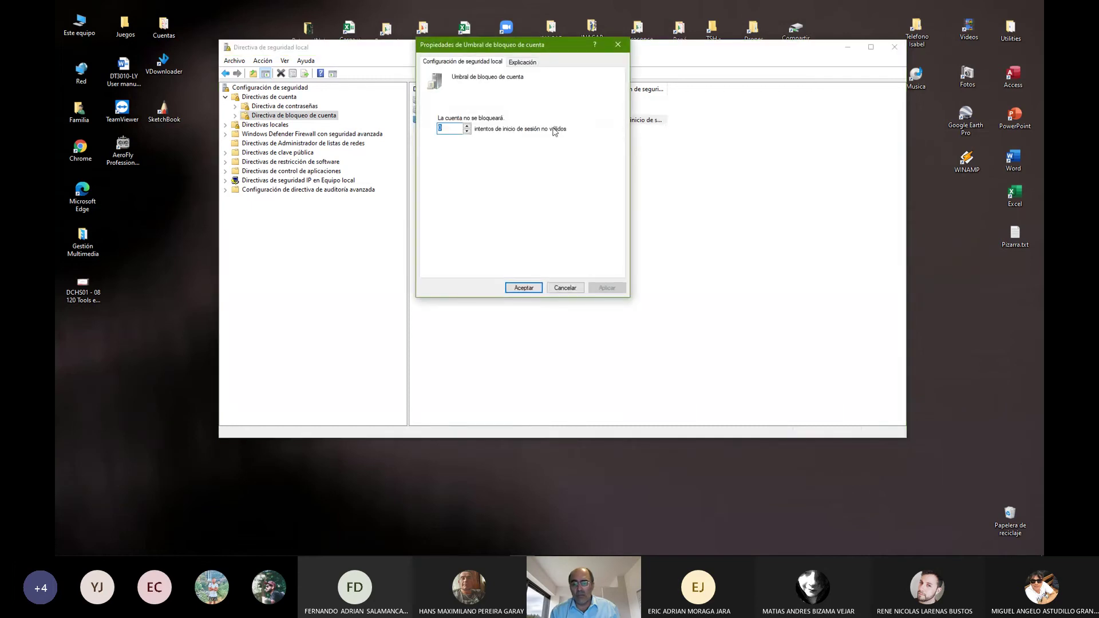
{"action": "type", "text": "3"}
{"action": "key", "text": "Return"}
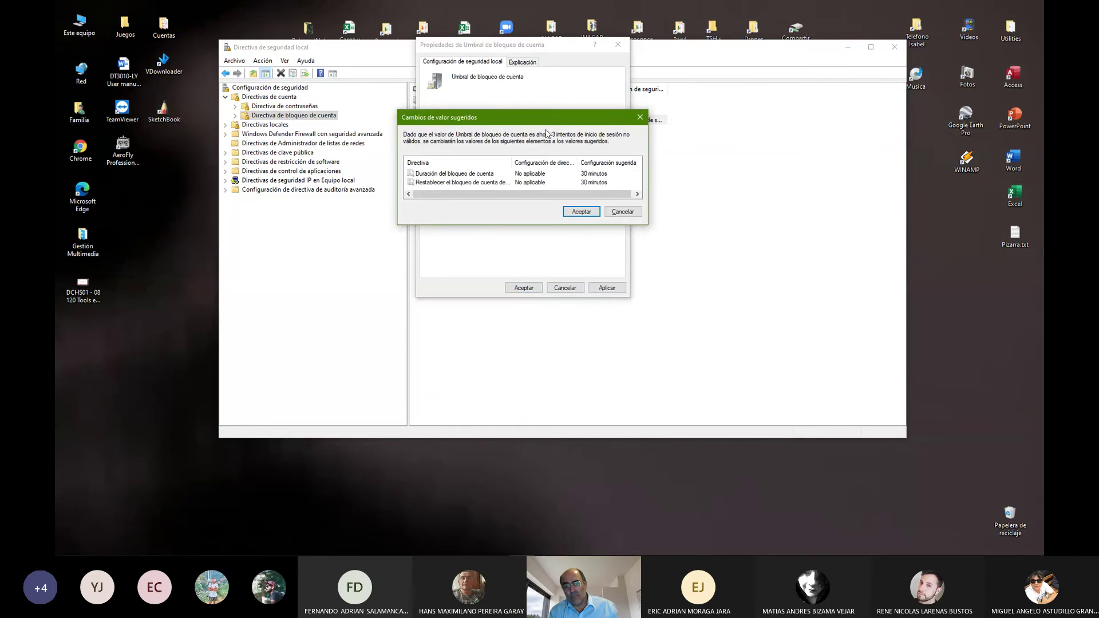
{"action": "left_click", "coordinate": [579, 211]}
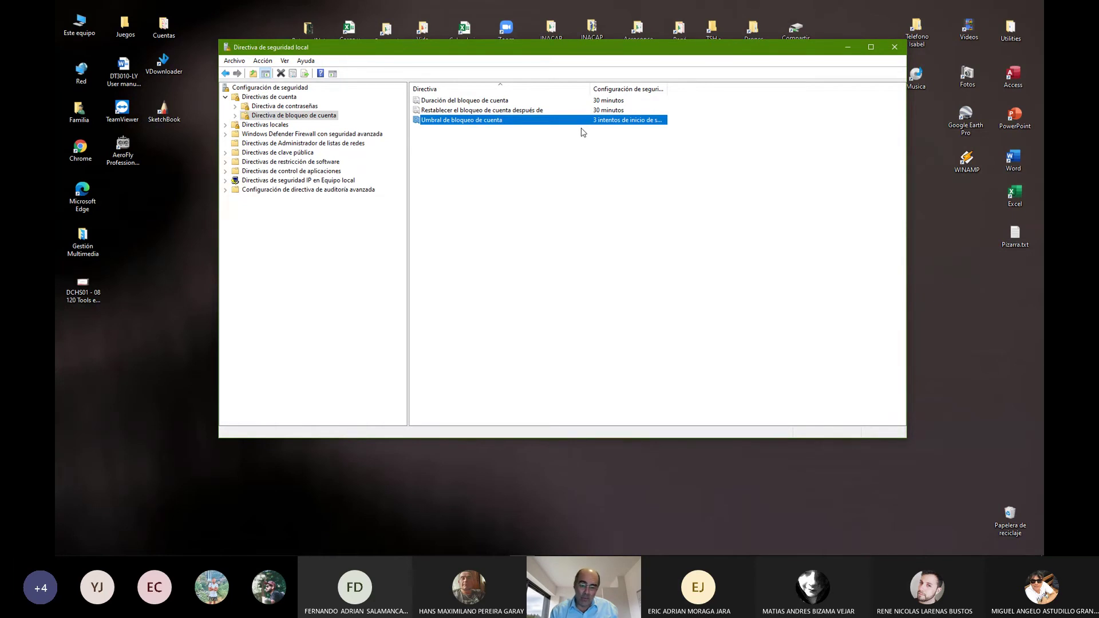
Step: Reset the account lockout threshold (Umbral de bloqueo de cuenta) to 0 invalid logon attempts and accept the suggested changes
{"action": "double_click", "coordinate": [544, 122]}
{"action": "type", "text": "0"}
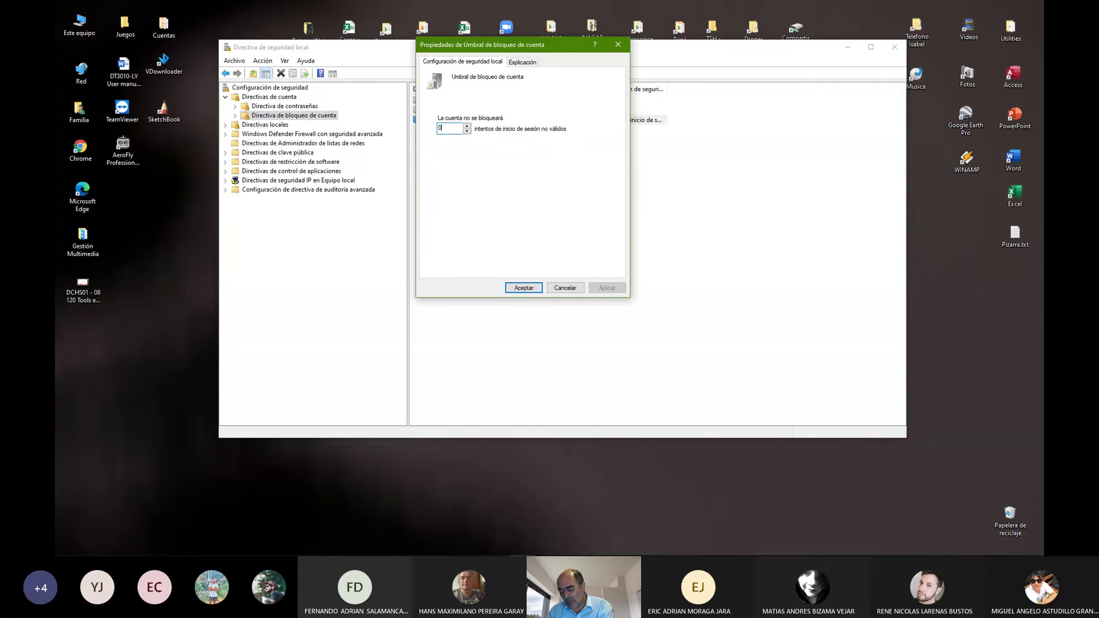
{"action": "key", "text": "Return"}
{"action": "key", "text": "Return"}
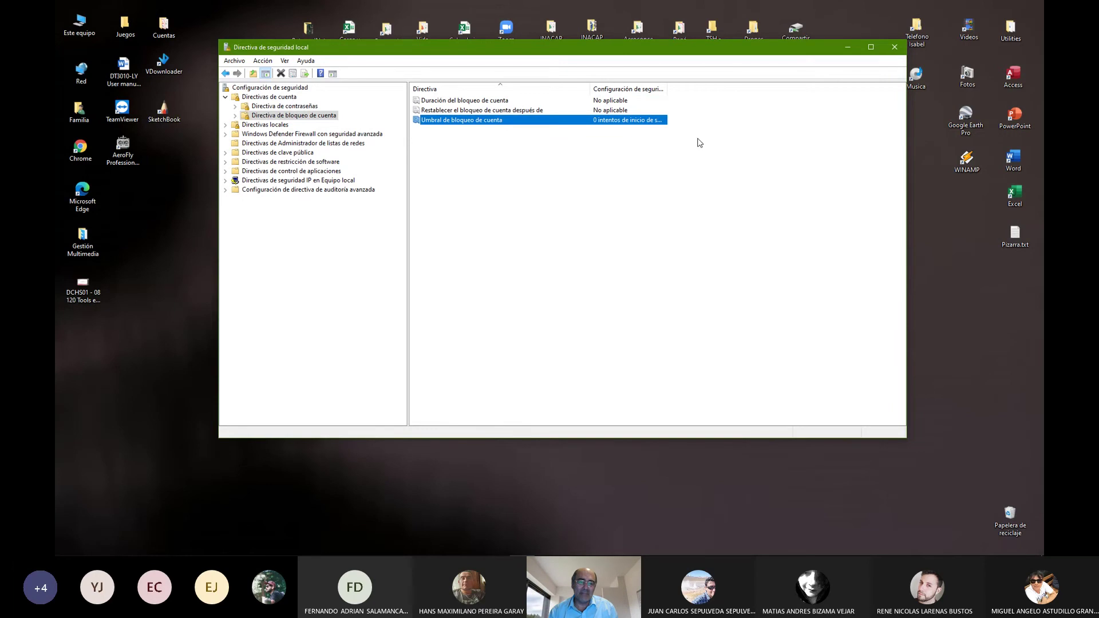
Step: Close the local security policy window and switch to PowerPoint to point out "Creación de estructuras de Directorio (GUI, CLI)" on the Actividades slide
{"action": "left_click_drag", "start_coordinate": [653, 55], "coordinate": [646, 73]}
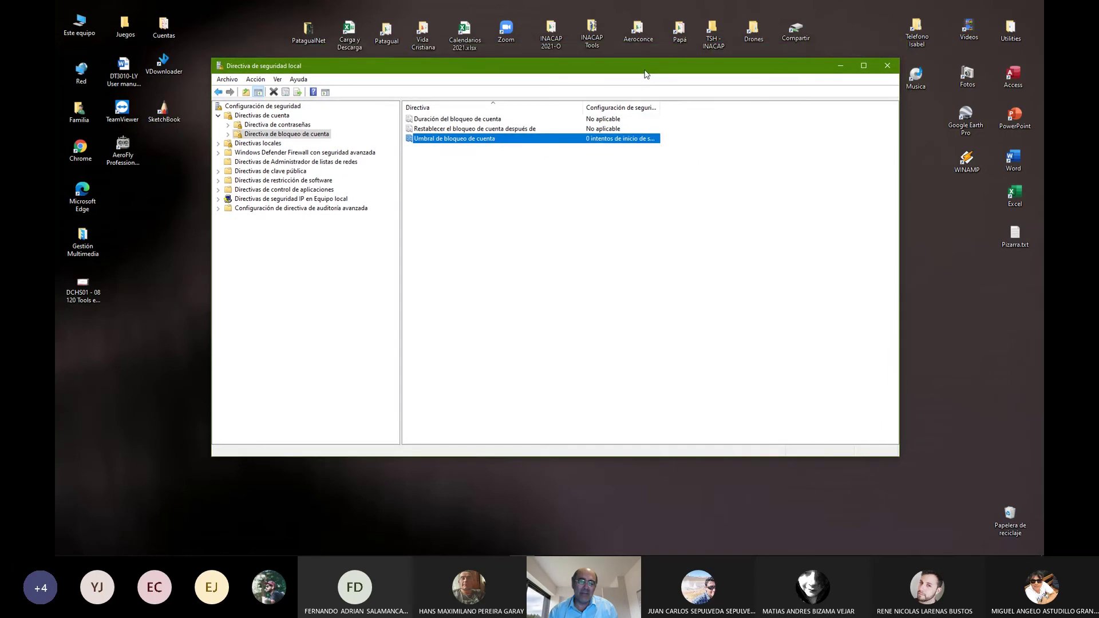
{"action": "left_click", "coordinate": [888, 67]}
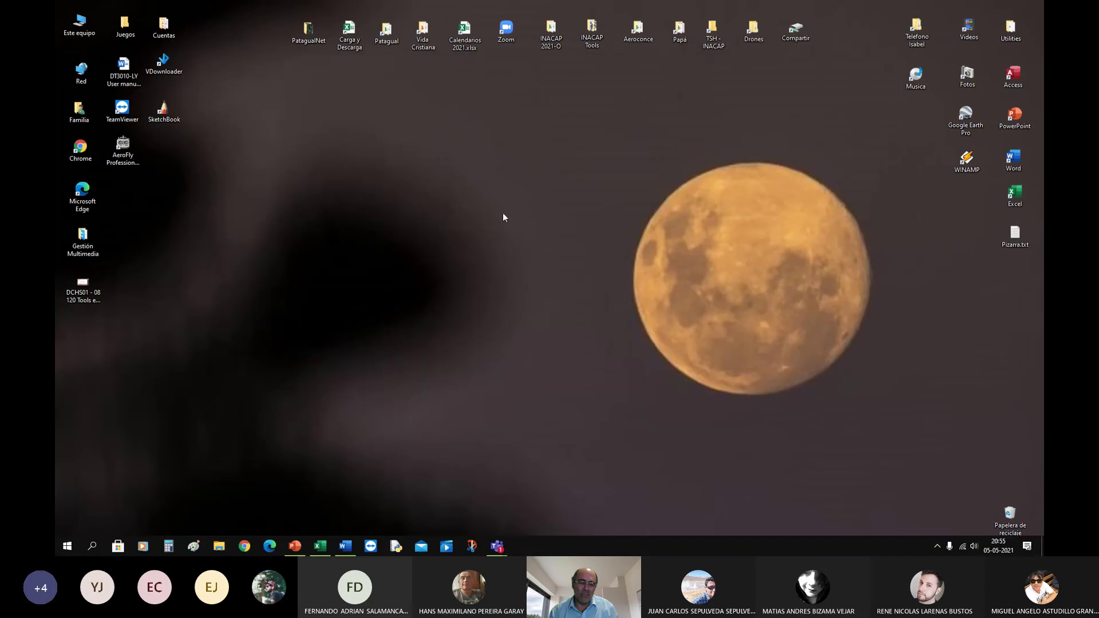
{"action": "left_click", "coordinate": [295, 545]}
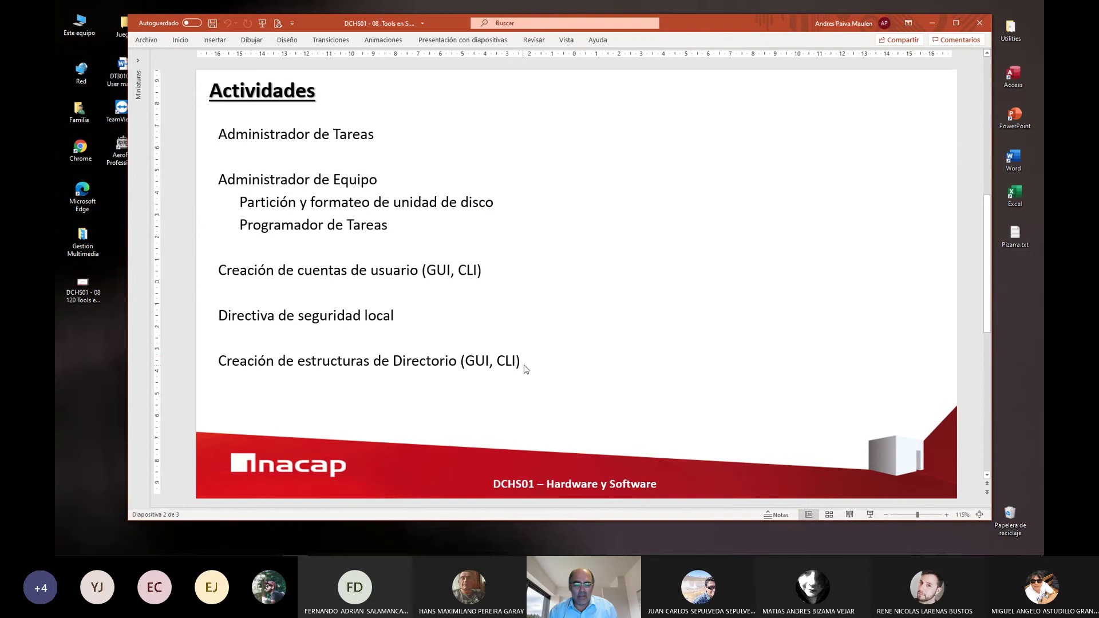
{"action": "mouse_move", "coordinate": [415, 363]}
{"action": "left_mouse_down"}
{"action": "mouse_move", "coordinate": [222, 363]}
{"action": "mouse_move", "coordinate": [534, 361]}
{"action": "mouse_move", "coordinate": [219, 361]}
{"action": "left_mouse_up"}
{"action": "left_click", "coordinate": [222, 362]}
{"action": "left_click", "coordinate": [533, 361]}
{"action": "left_click", "coordinate": [444, 362]}
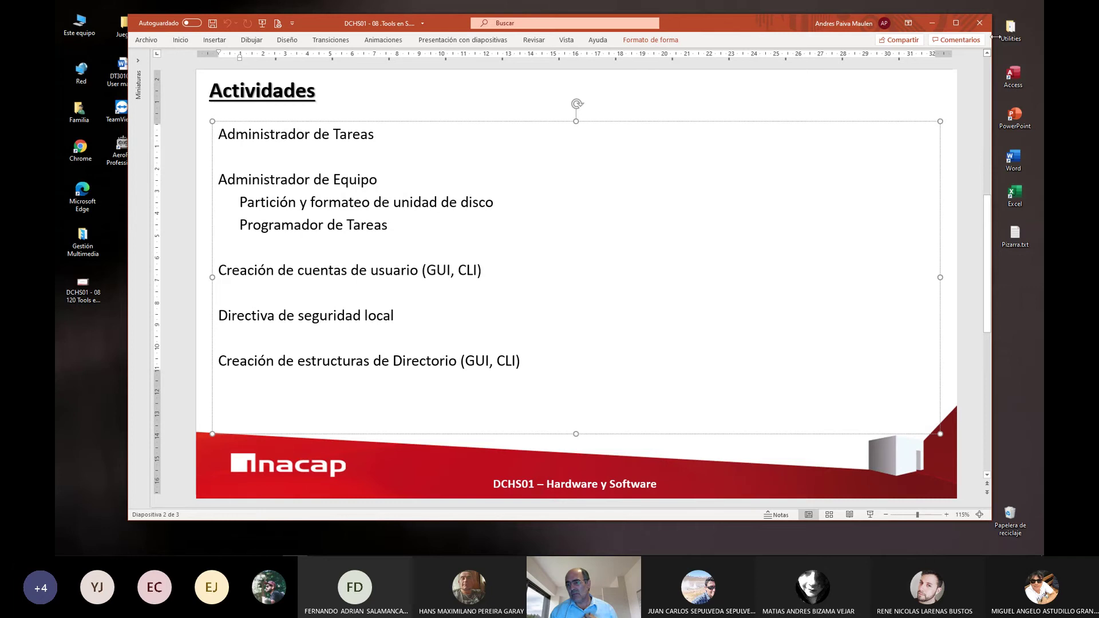
Step: Show the desktop, open Este equipo in File Explorer, and shrink and place its window on the right half of the desktop
{"action": "key", "text": "super+d"}
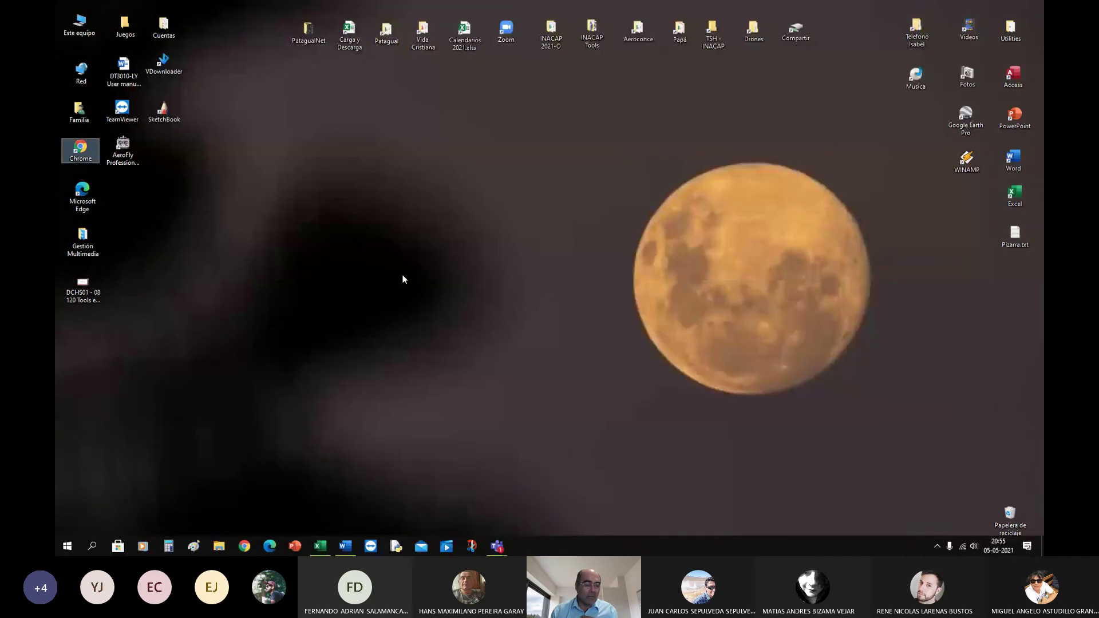
{"action": "right_click", "coordinate": [84, 24]}
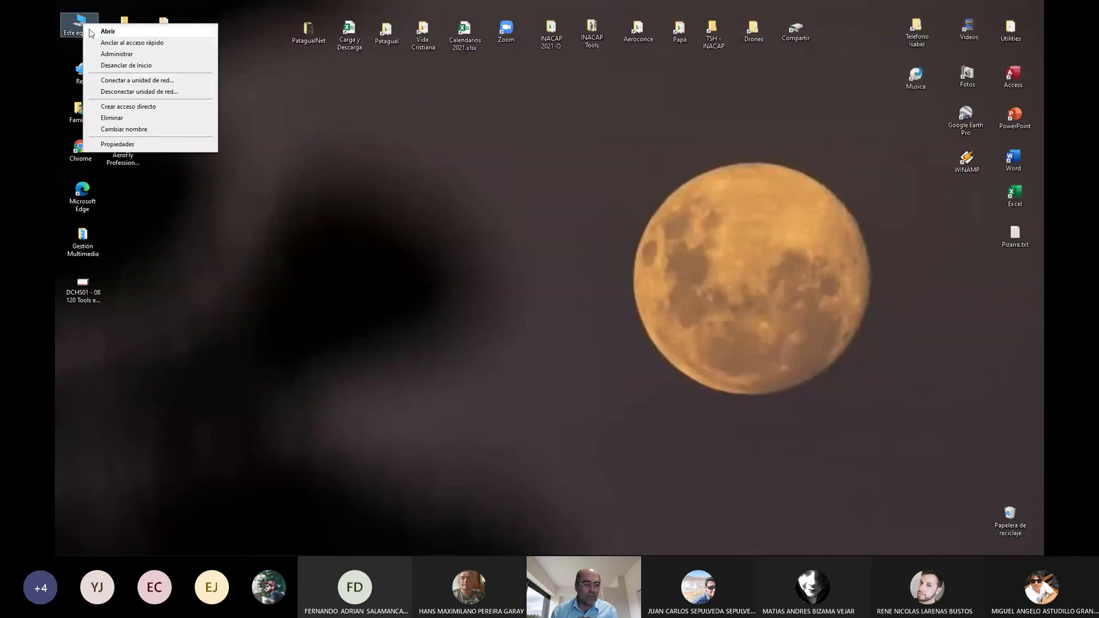
{"action": "left_click", "coordinate": [93, 32]}
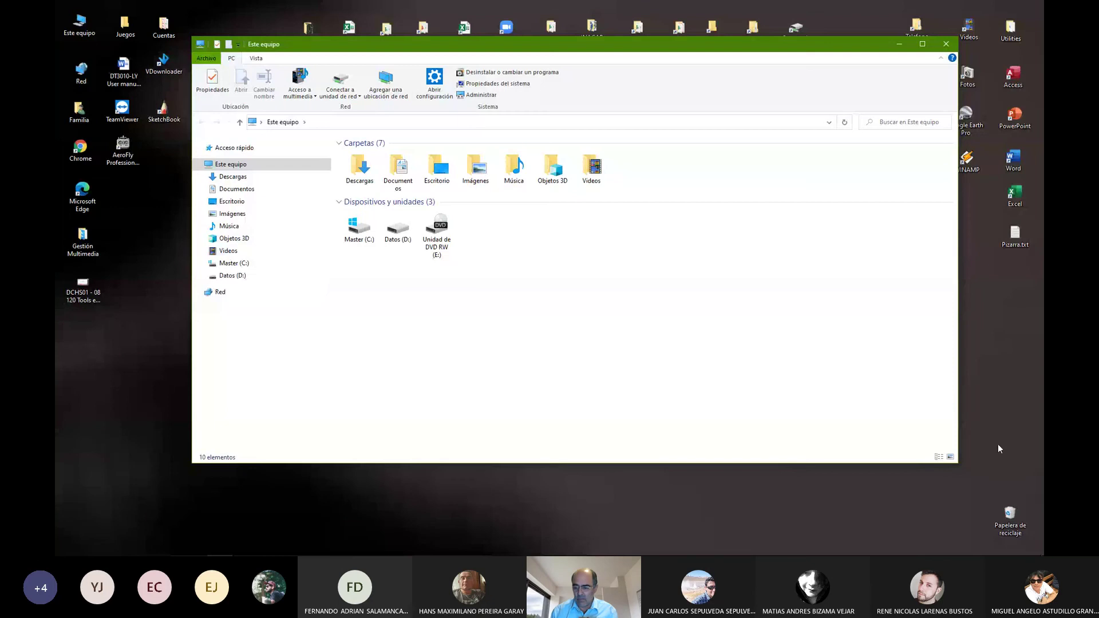
{"action": "left_click_drag", "start_coordinate": [958, 463], "coordinate": [623, 427]}
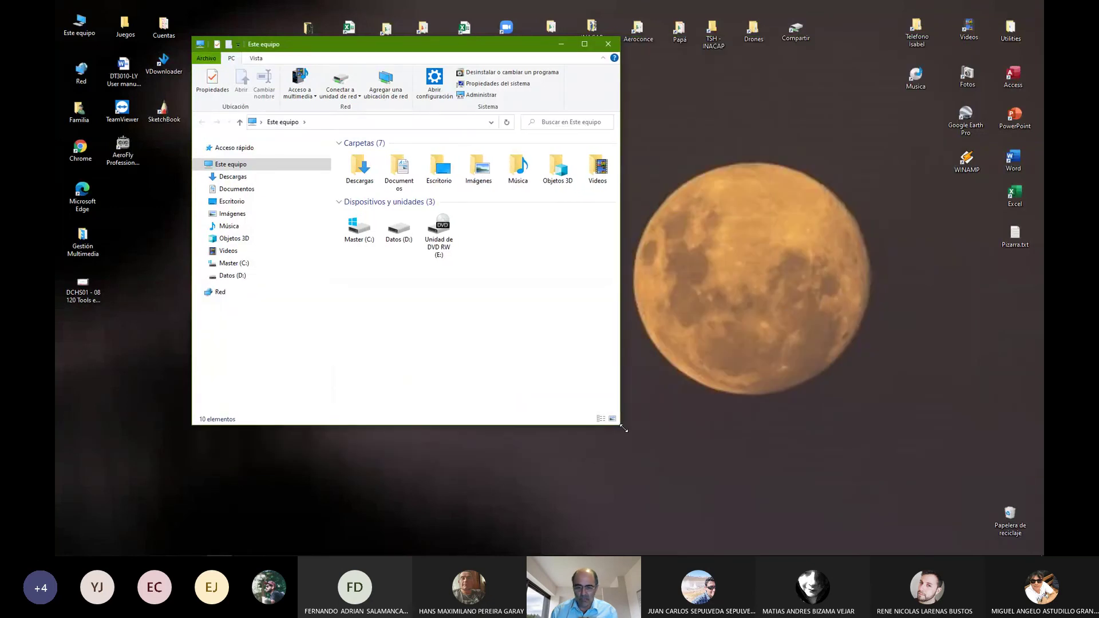
{"action": "left_click_drag", "start_coordinate": [350, 45], "coordinate": [744, 23]}
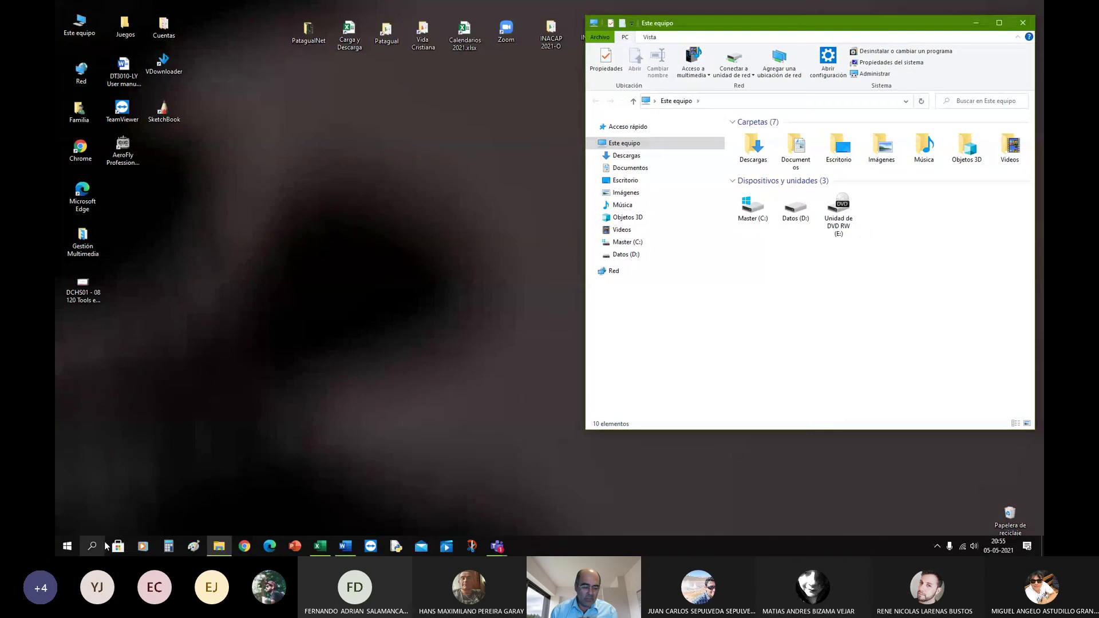
Step: Open the Command Prompt (cmd) and resize and place its window on the left half of the desktop beside File Explorer
{"action": "left_click", "coordinate": [93, 546]}
{"action": "type", "text": "cmd"}
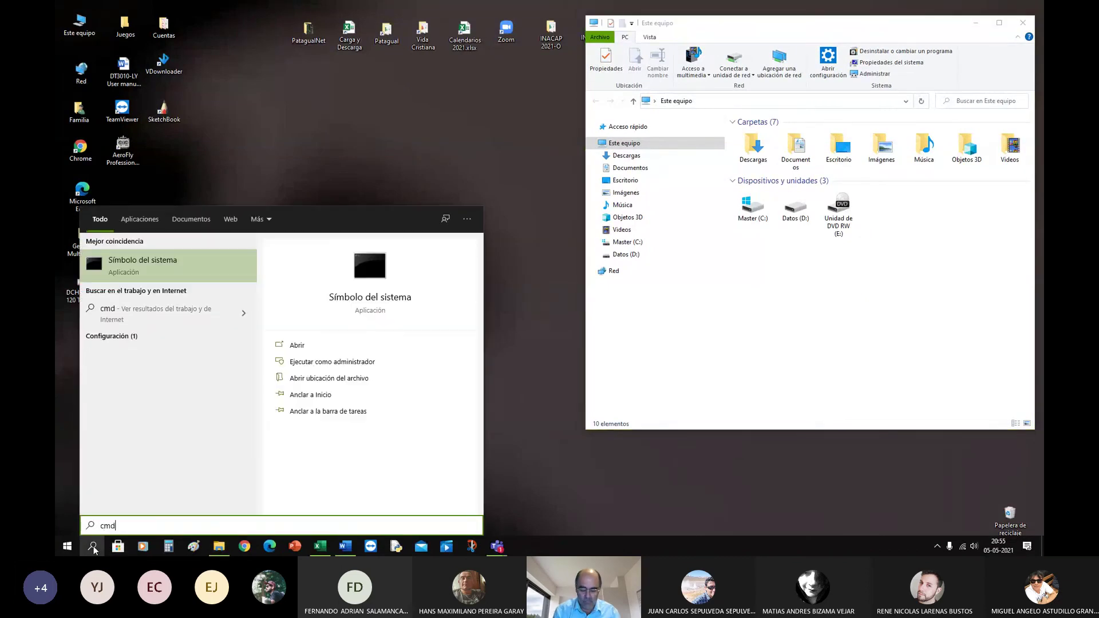
{"action": "key", "text": "Return"}
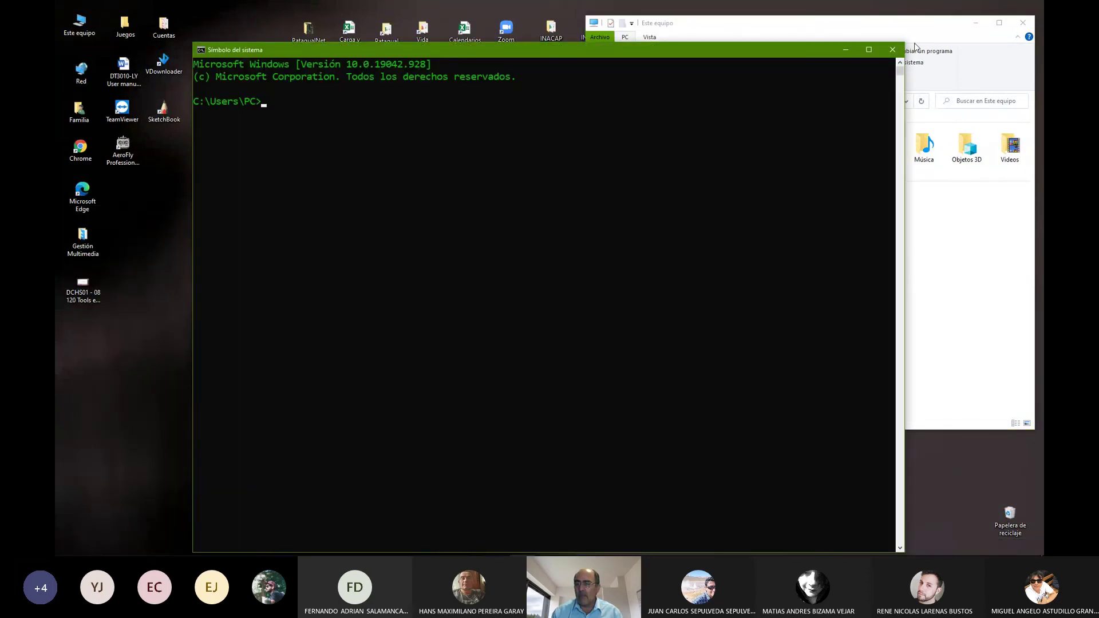
{"action": "left_click_drag", "start_coordinate": [906, 42], "coordinate": [670, 222]}
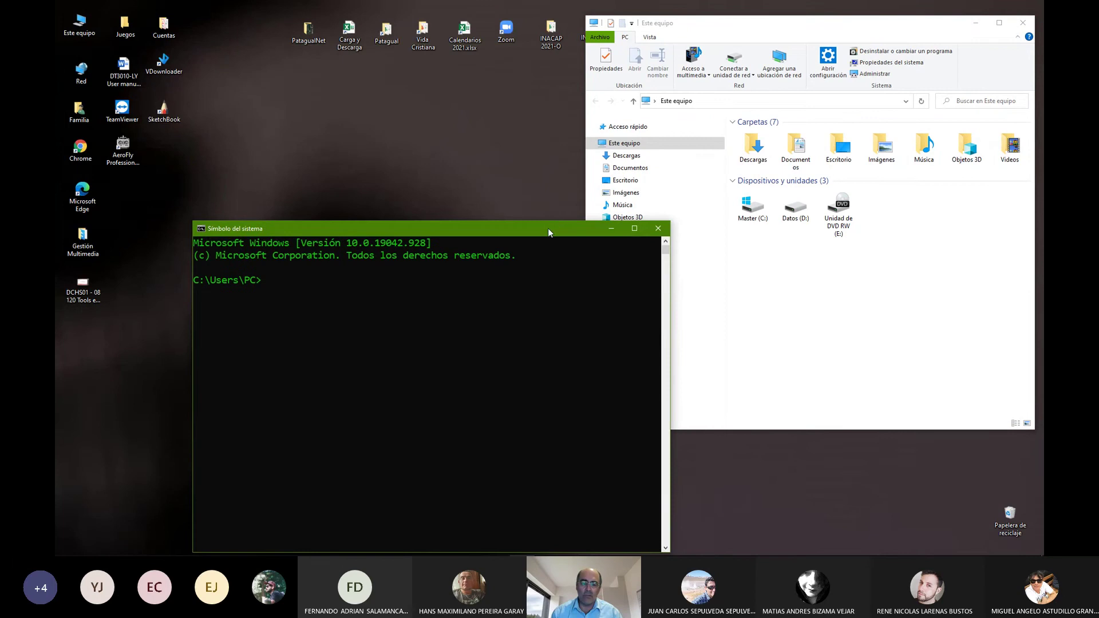
{"action": "left_click_drag", "start_coordinate": [548, 232], "coordinate": [430, 32]}
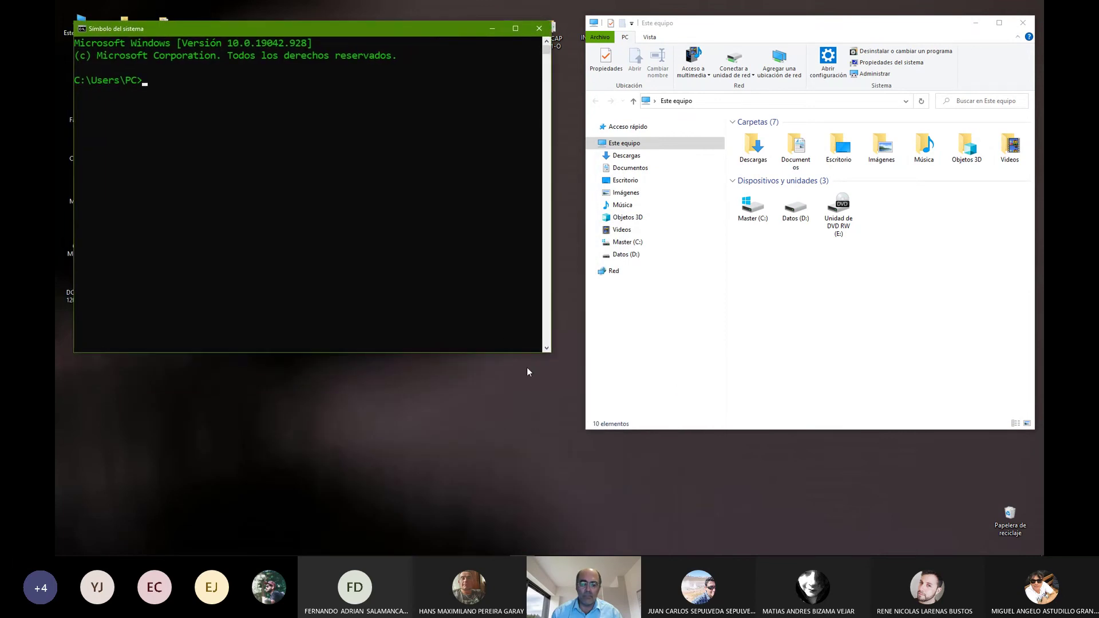
{"action": "left_click_drag", "start_coordinate": [550, 352], "coordinate": [549, 521]}
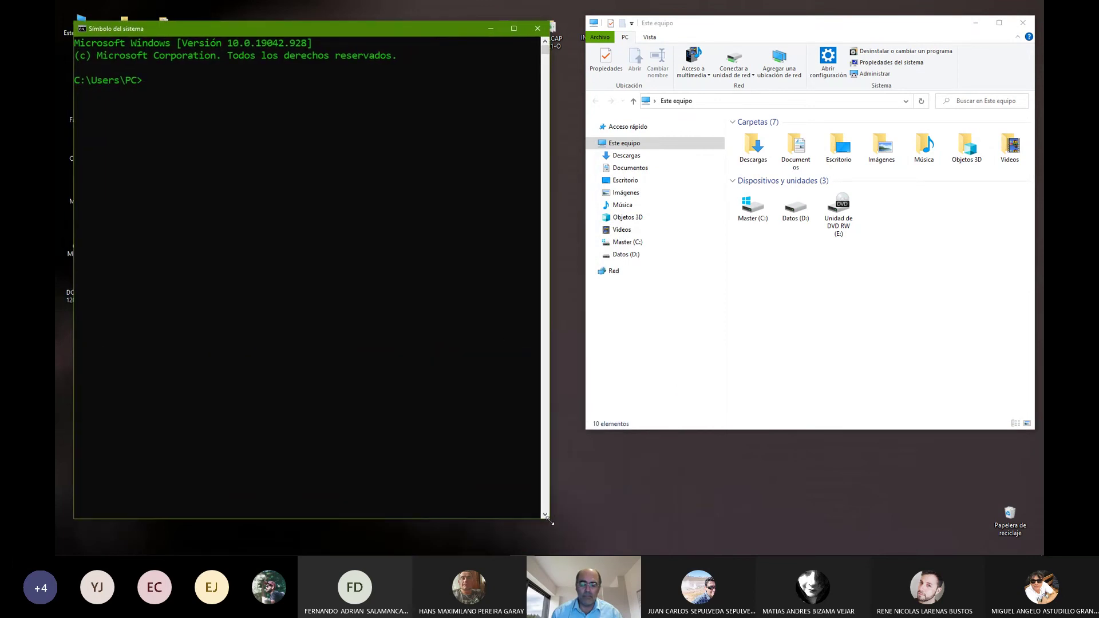
Step: Extend the File Explorer window downward to match the Command Prompt's height and open the Master (C:) drive
{"action": "left_click_drag", "start_coordinate": [786, 430], "coordinate": [783, 521]}
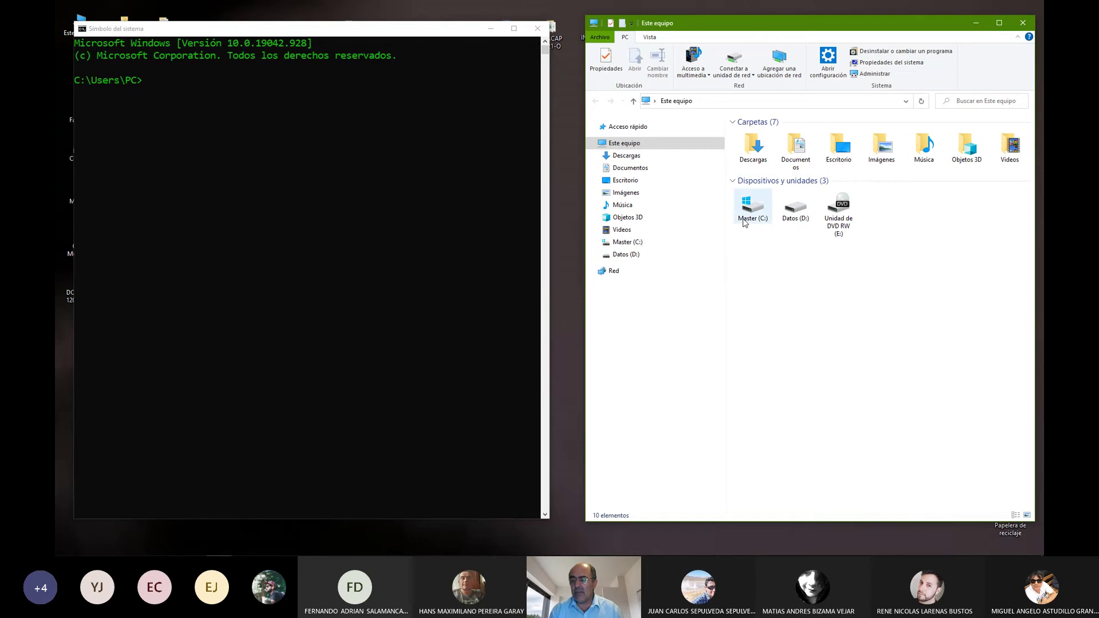
{"action": "left_click", "coordinate": [661, 243]}
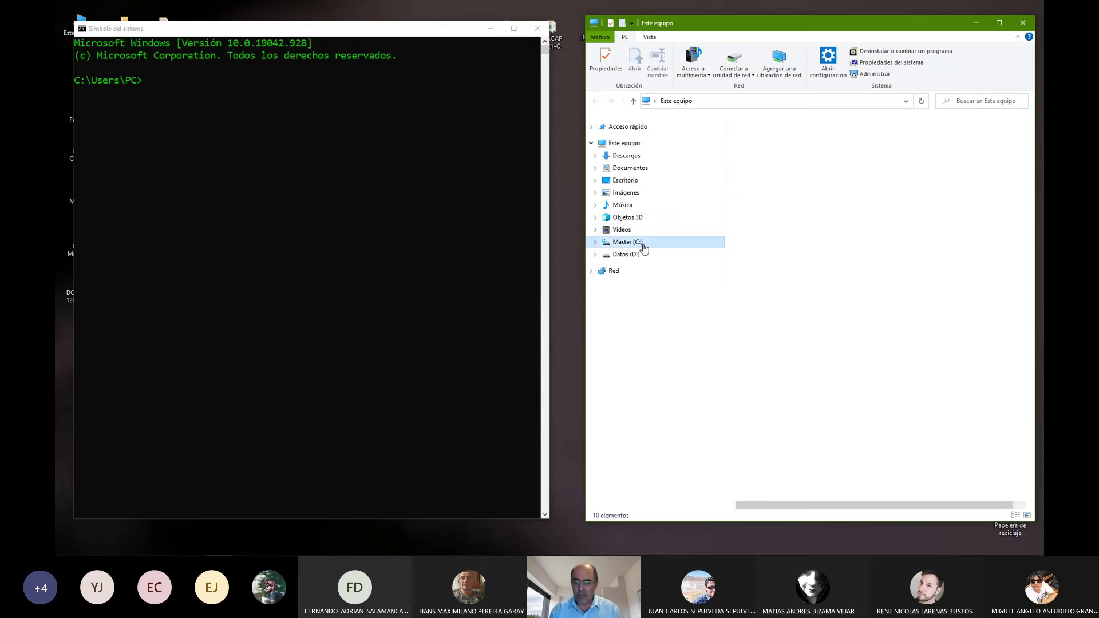